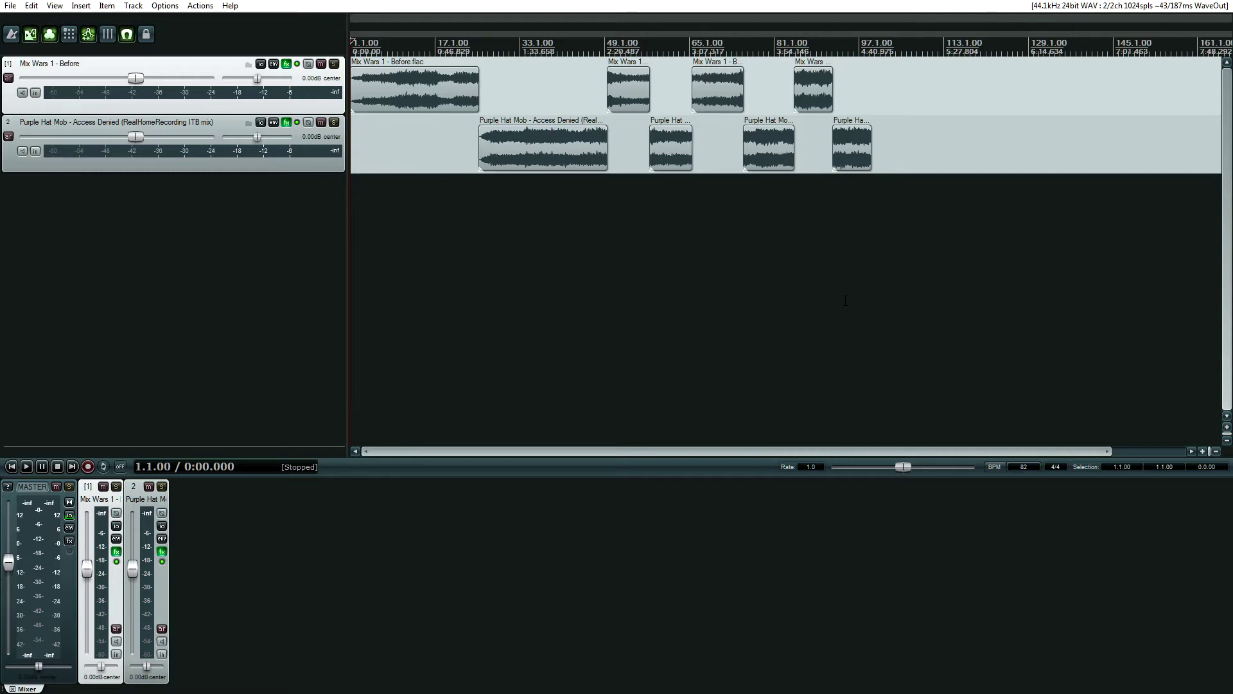
# Start playback, float the first track's Youlean Loudness Meter 2 in its own window below the tracks, and close the FX chain.
pyautogui.press('space')
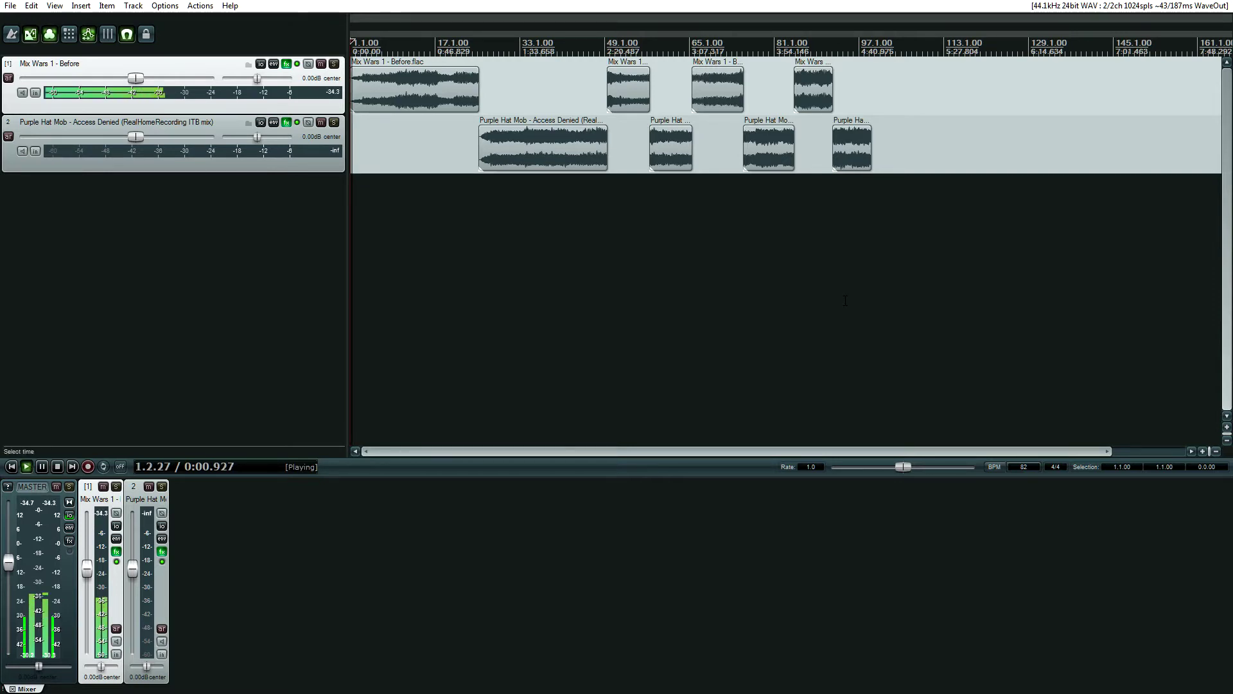
pyautogui.press('f')
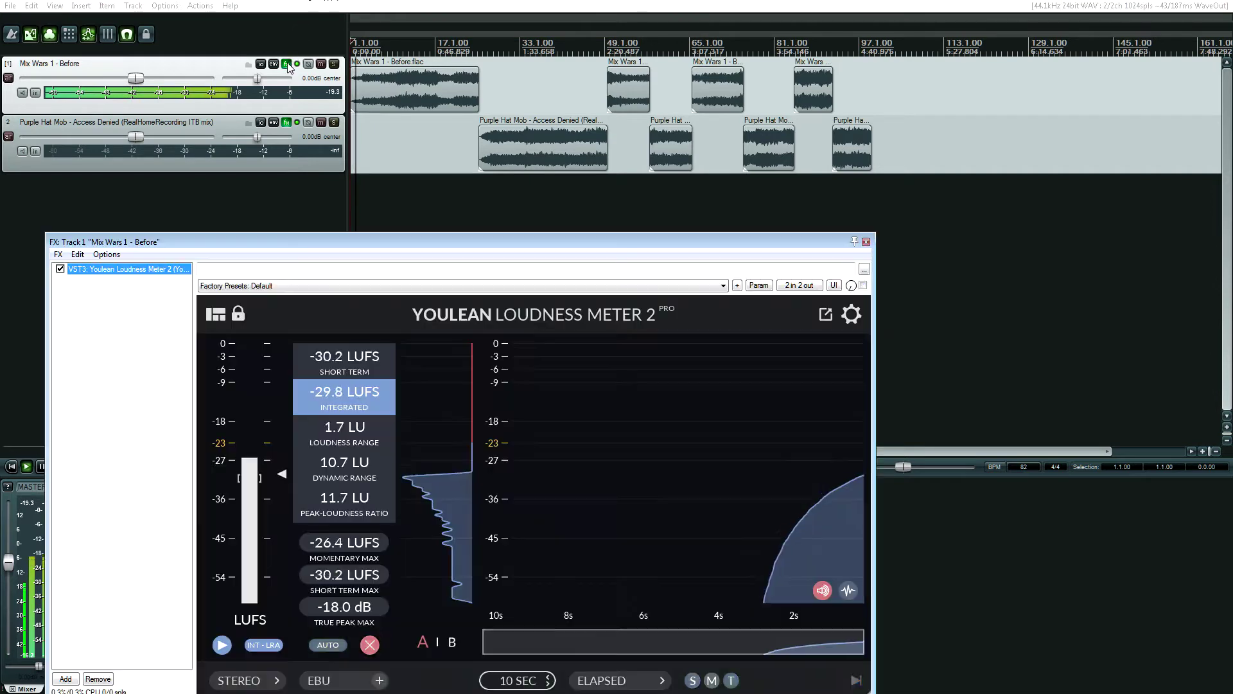
pyautogui.doubleClick(129, 269)
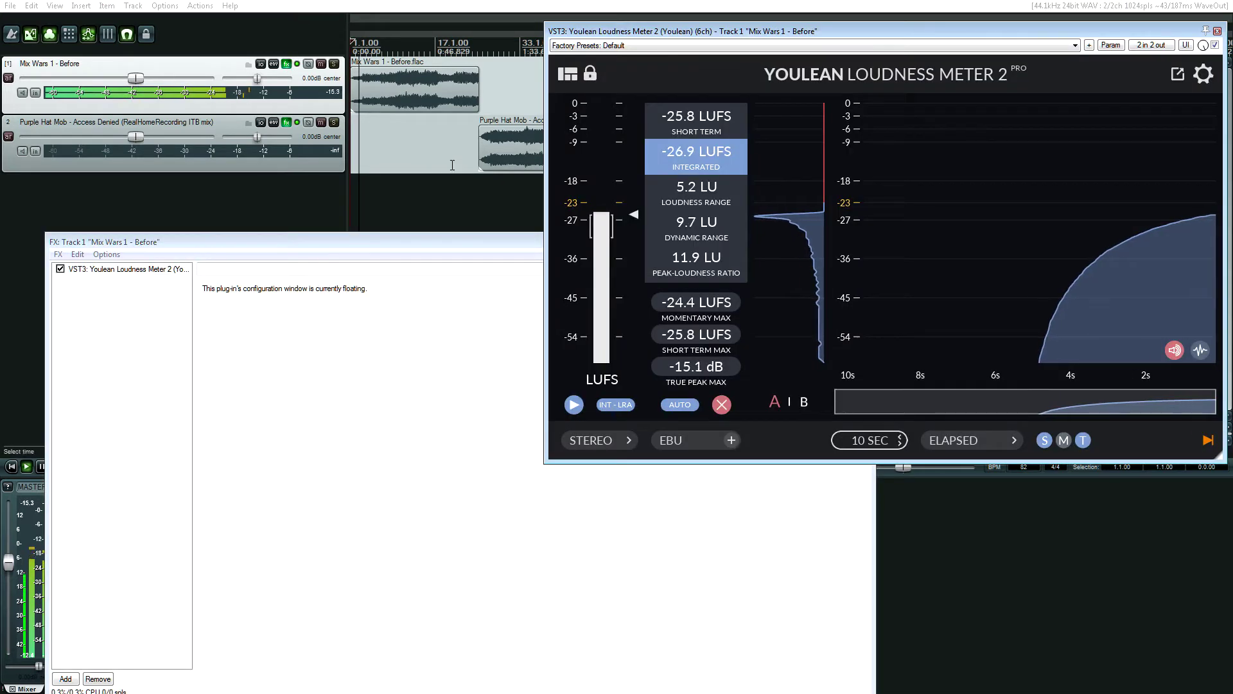
pyautogui.click(460, 238)
pyautogui.click(870, 241)
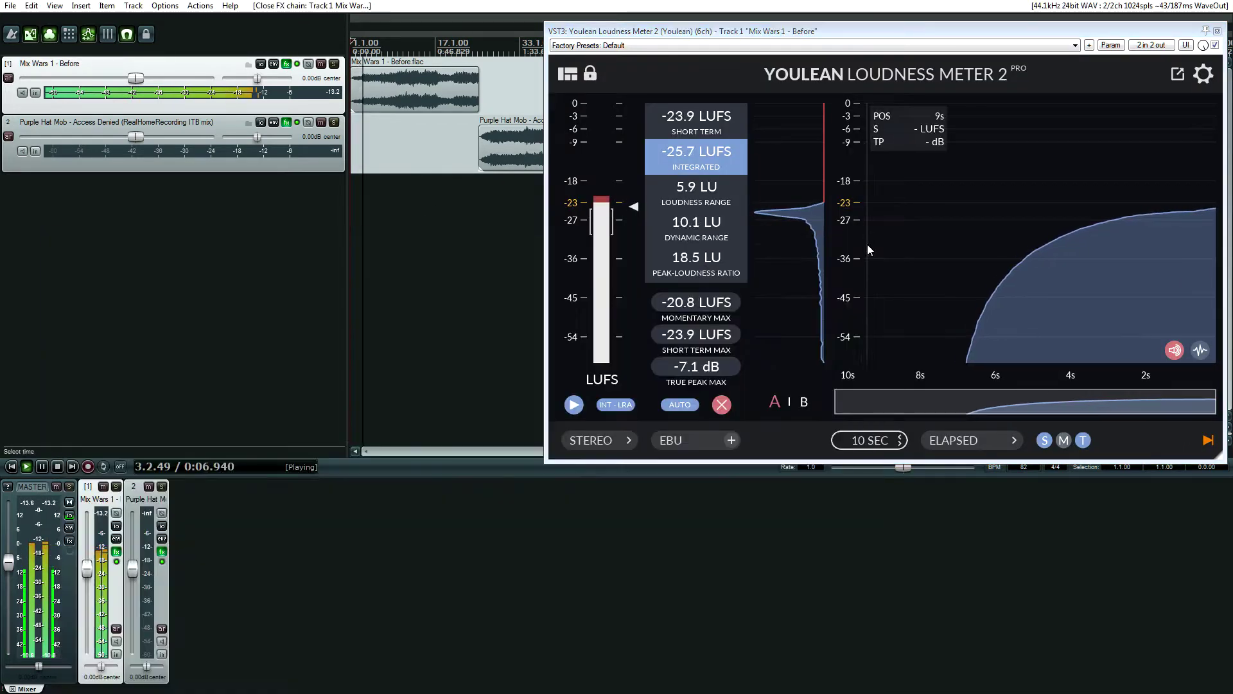
pyautogui.moveTo(829, 31); pyautogui.dragTo(300, 247)
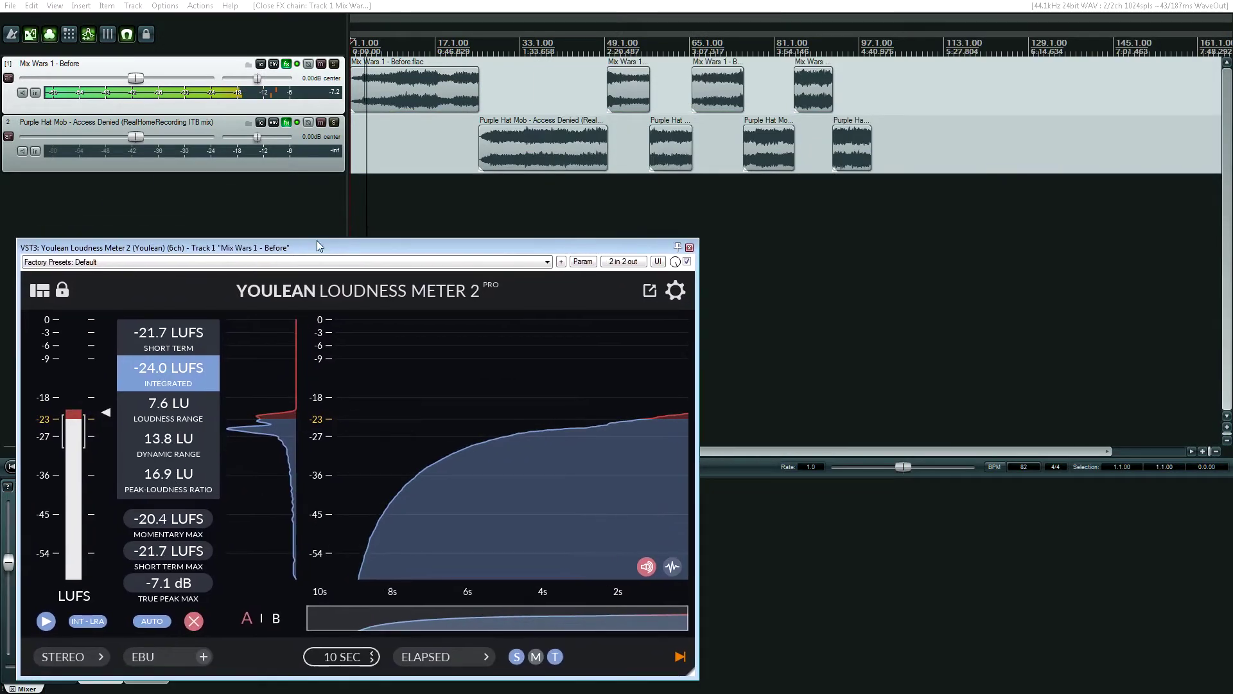
# Float the second track's Youlean Loudness Meter 2, close its FX chain, and place the meter beside the first one.
pyautogui.click(286, 122)
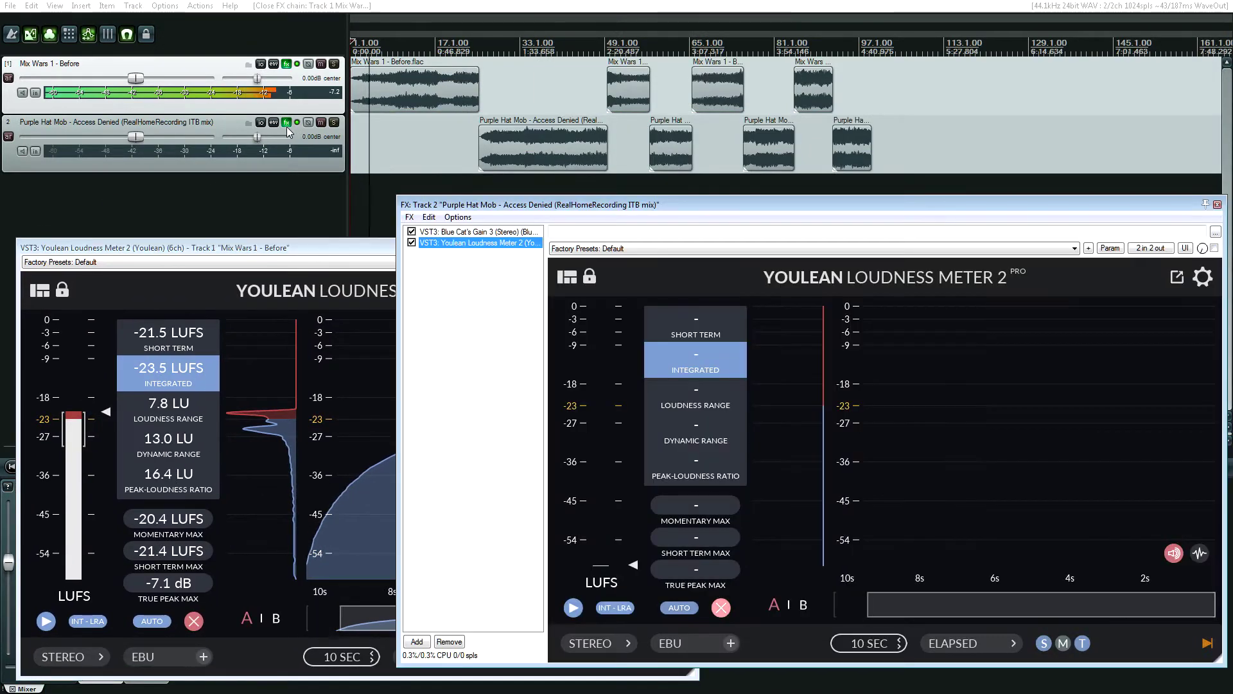
pyautogui.doubleClick(450, 242)
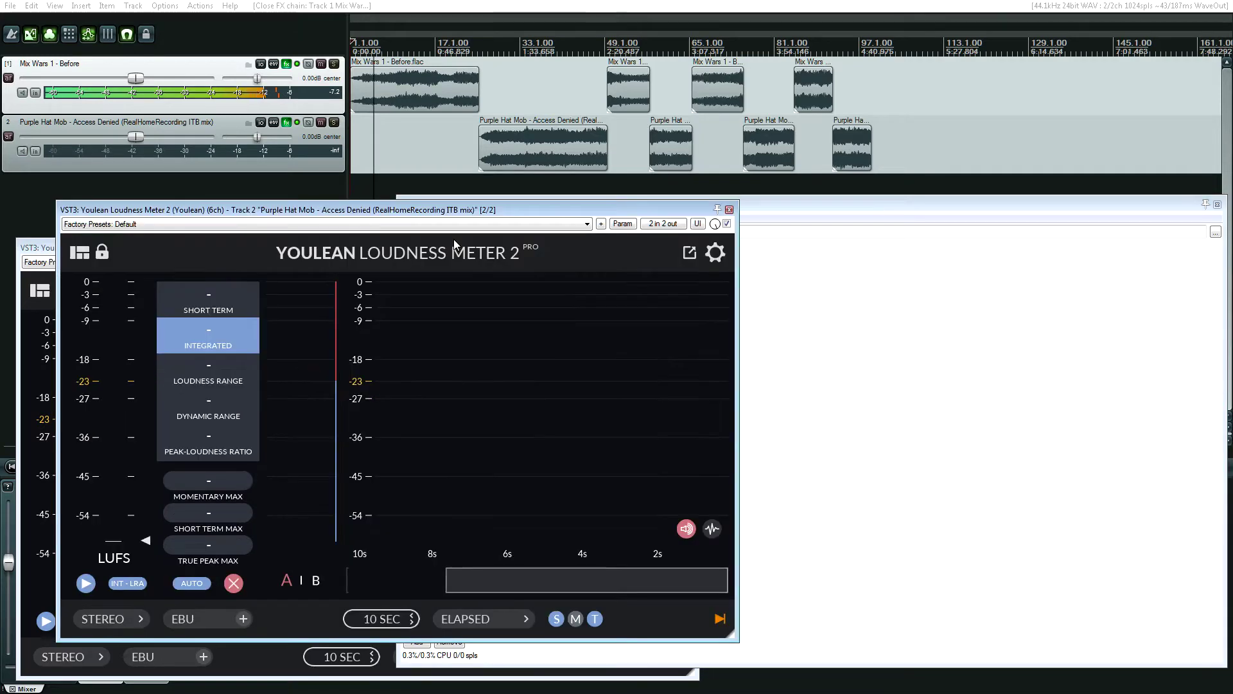
pyautogui.click(963, 204)
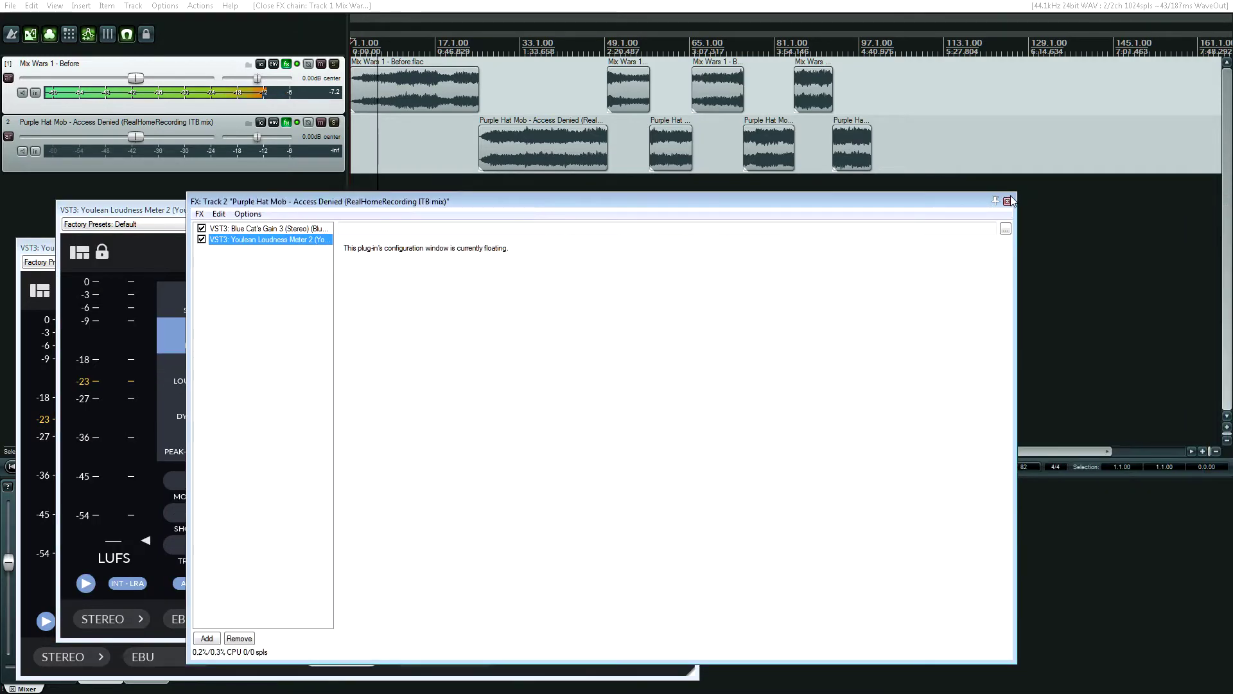
pyautogui.press('Escape')
pyautogui.moveTo(534, 209); pyautogui.dragTo(1186, 266)
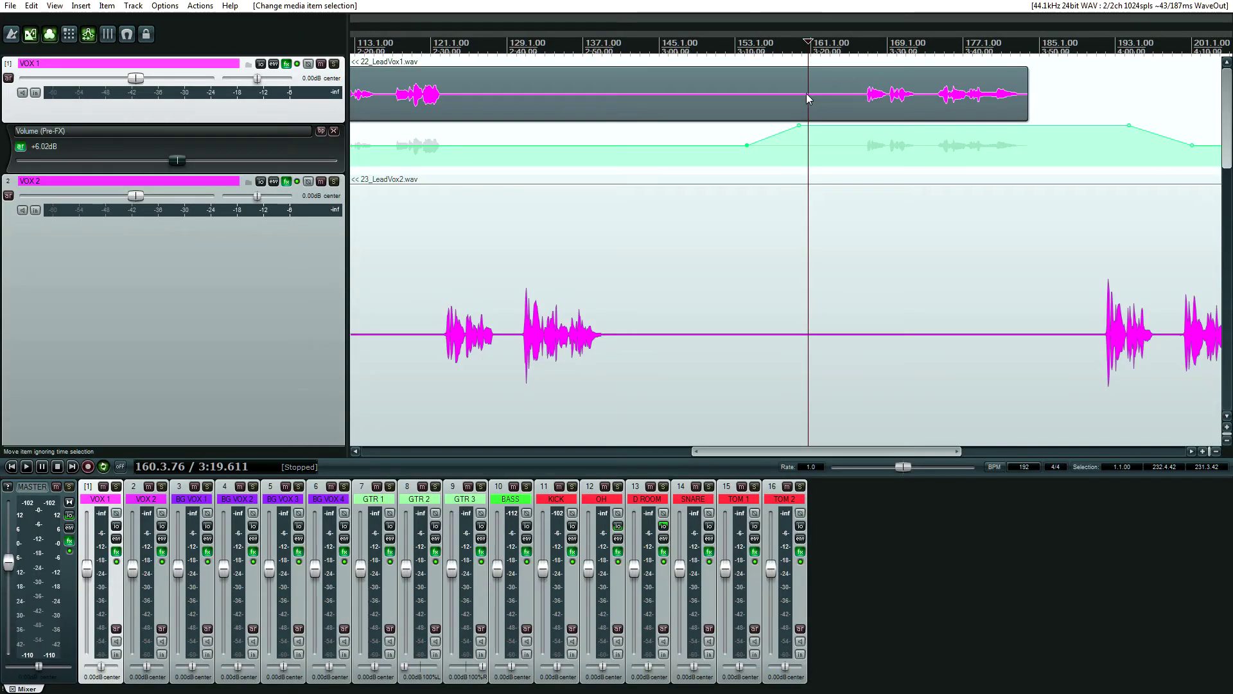
# Examine the pre-FX volume envelope on the VOX 1 track along the whole song.
pyautogui.moveTo(801, 452); pyautogui.dragTo(677, 450)
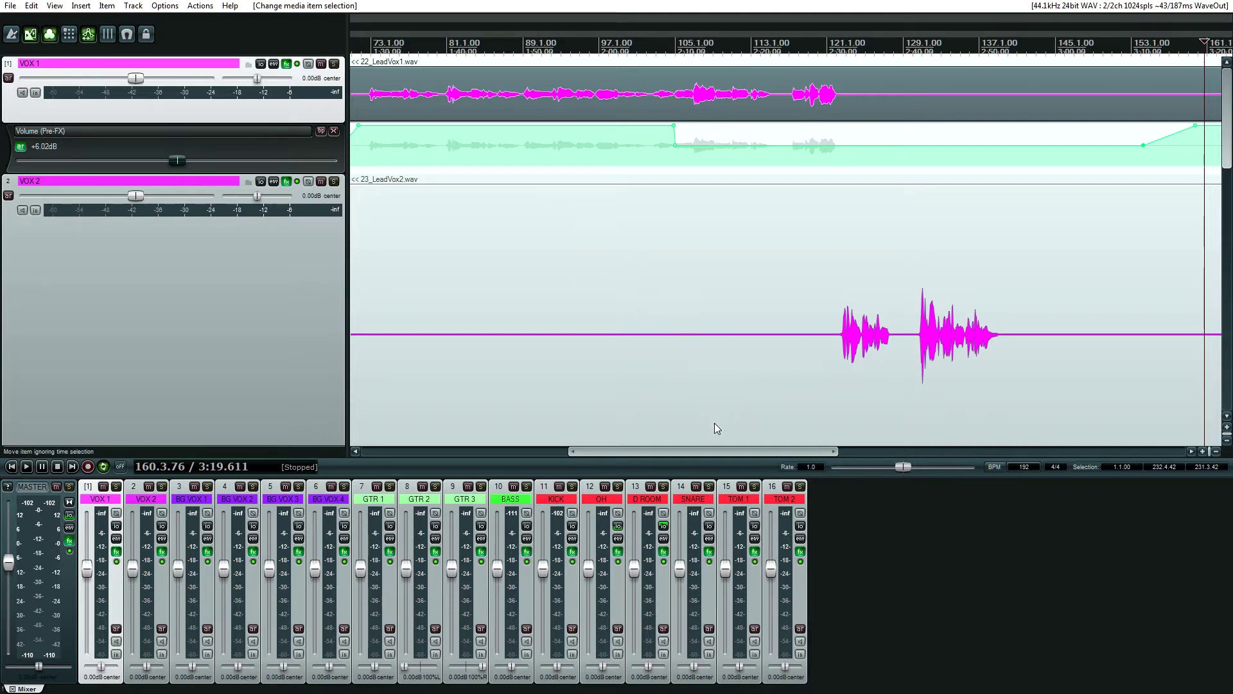
pyautogui.moveTo(711, 450); pyautogui.dragTo(672, 441)
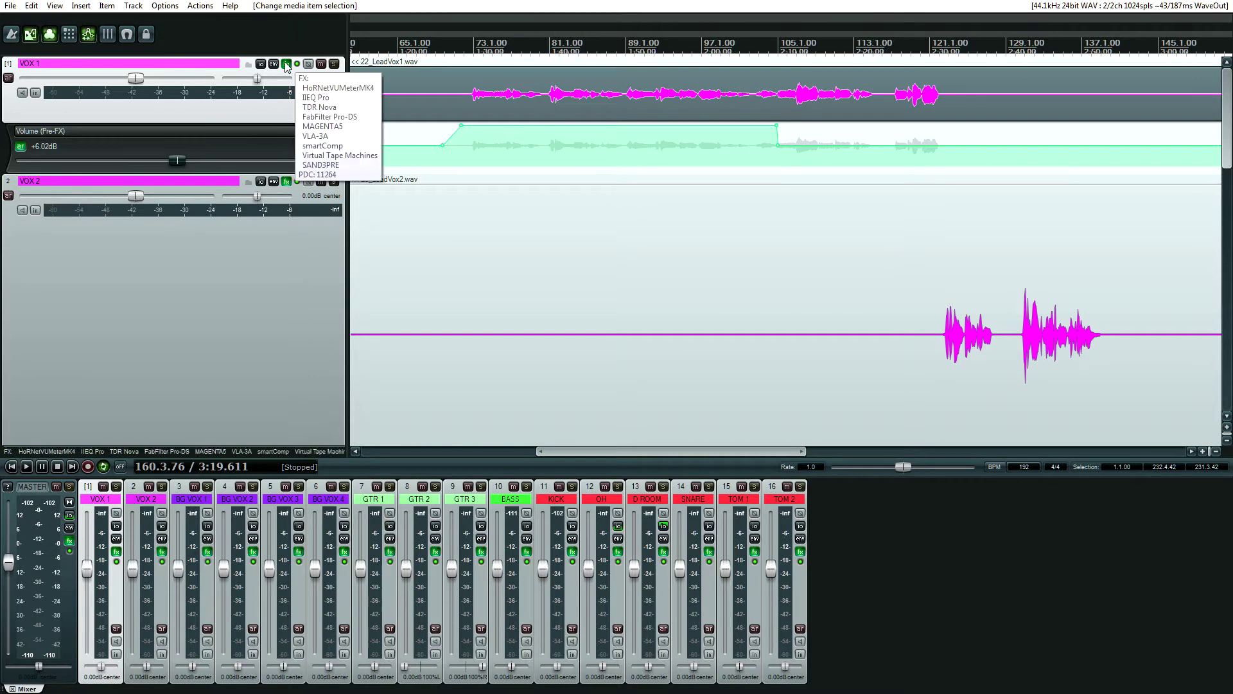
pyautogui.scroll(-4, 545, 142)
pyautogui.scroll(-3, 545, 140)
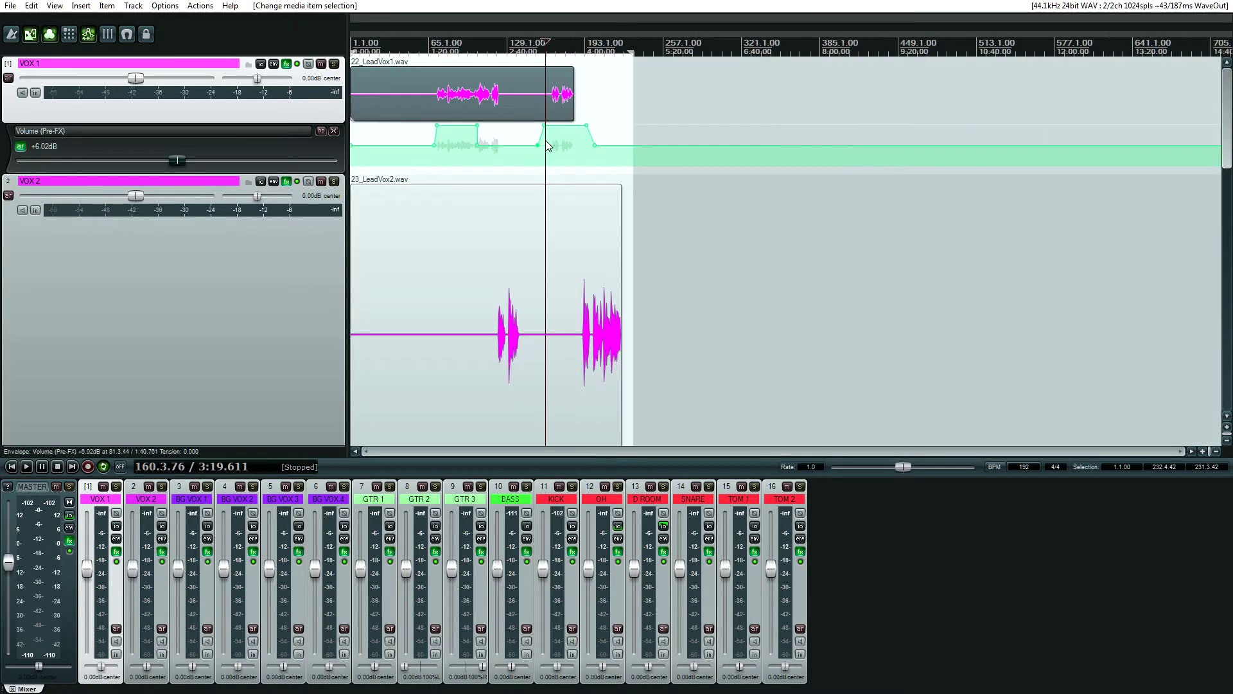
pyautogui.scroll(6, 457, 111)
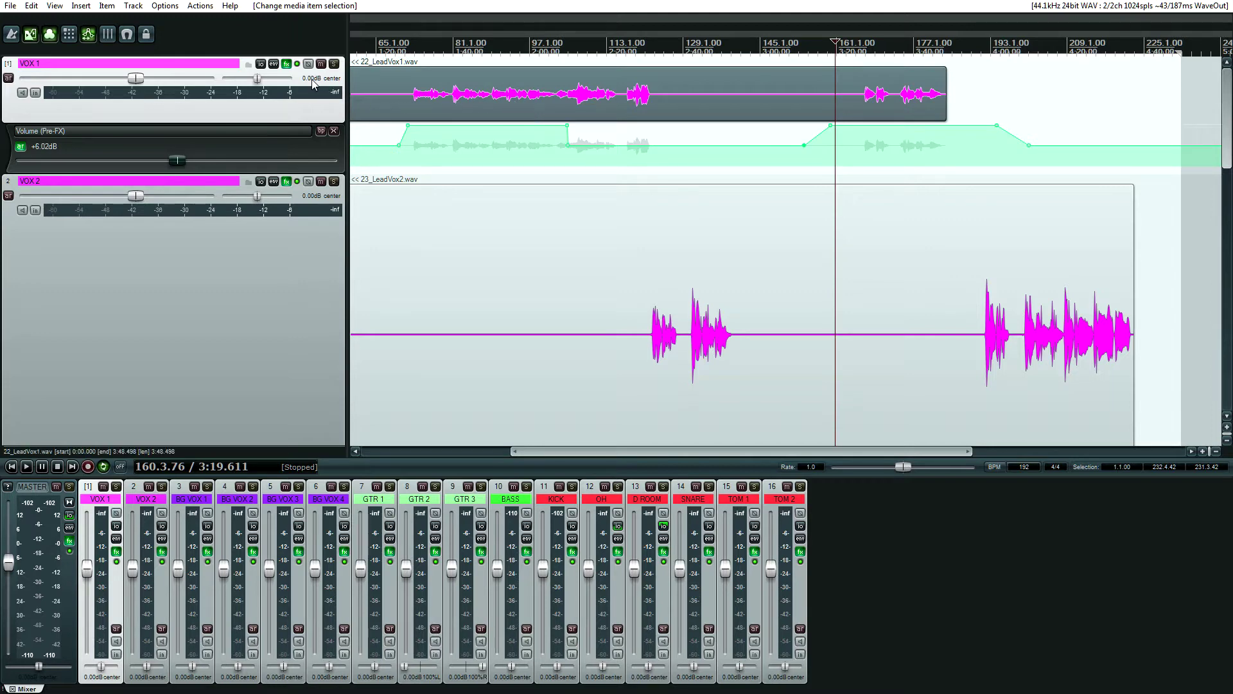
# Open the FX chain of VOX 1 and inspect the HoRNet VU Meter MK4 and IIEQ Pro settings.
pyautogui.click(287, 65)
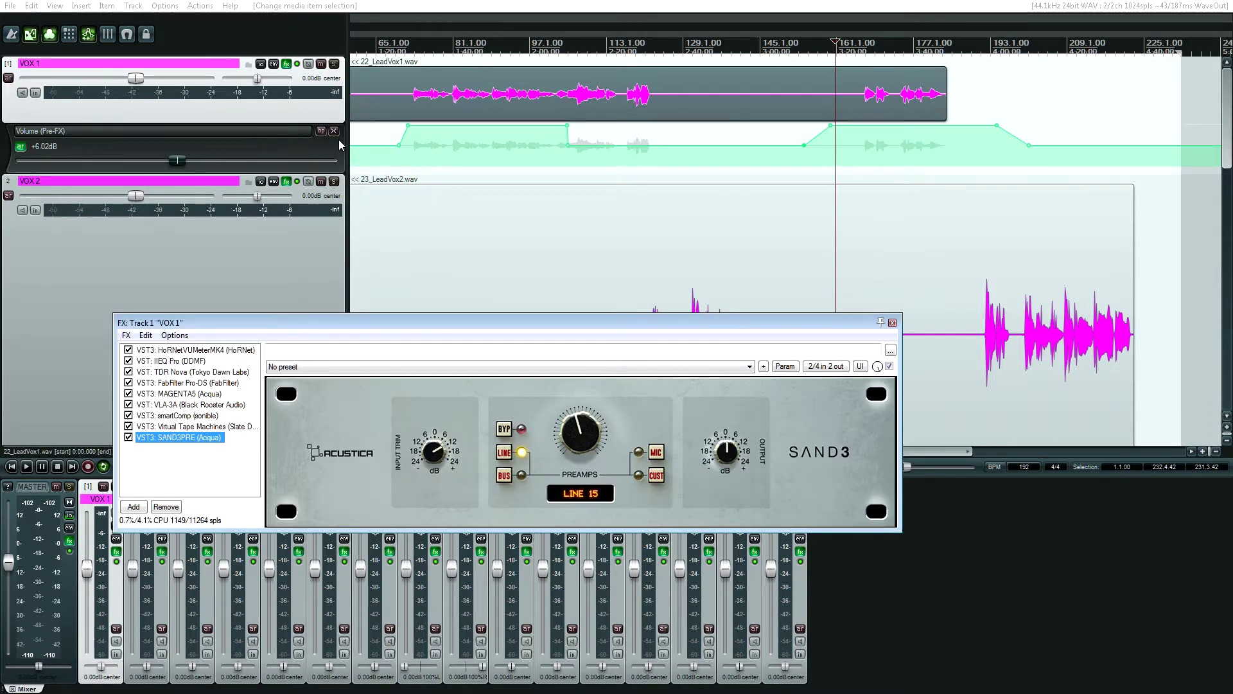
pyautogui.click(181, 352)
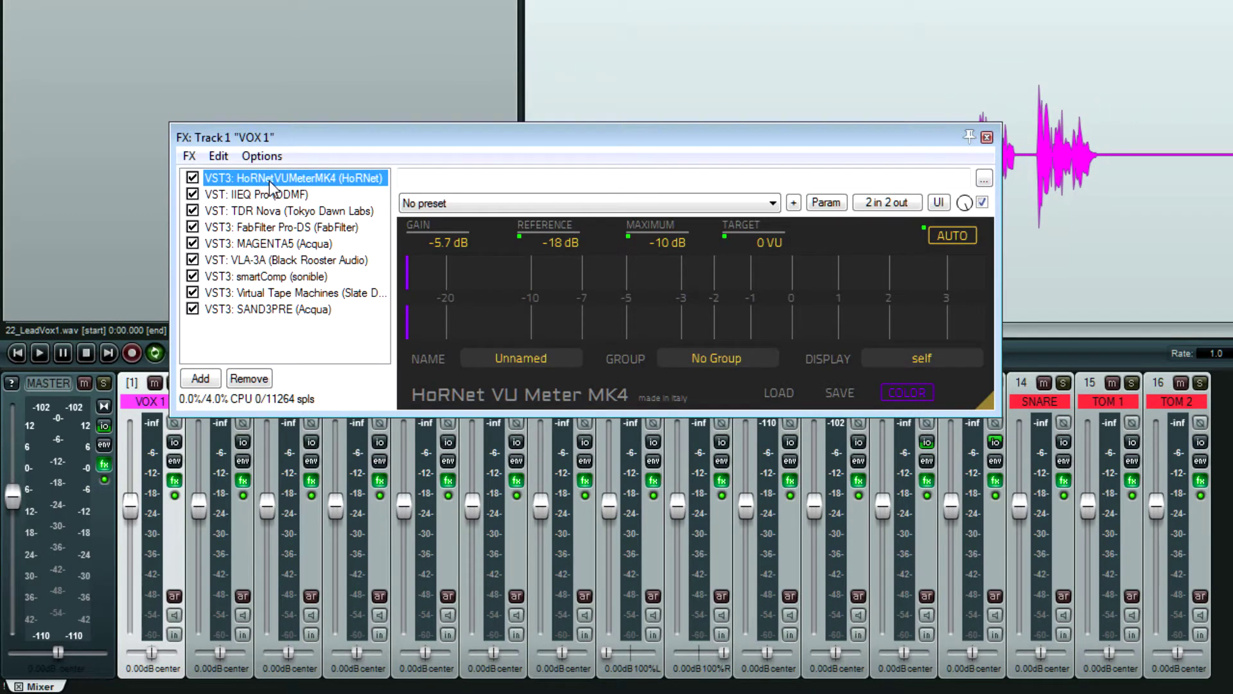
pyautogui.click(269, 189)
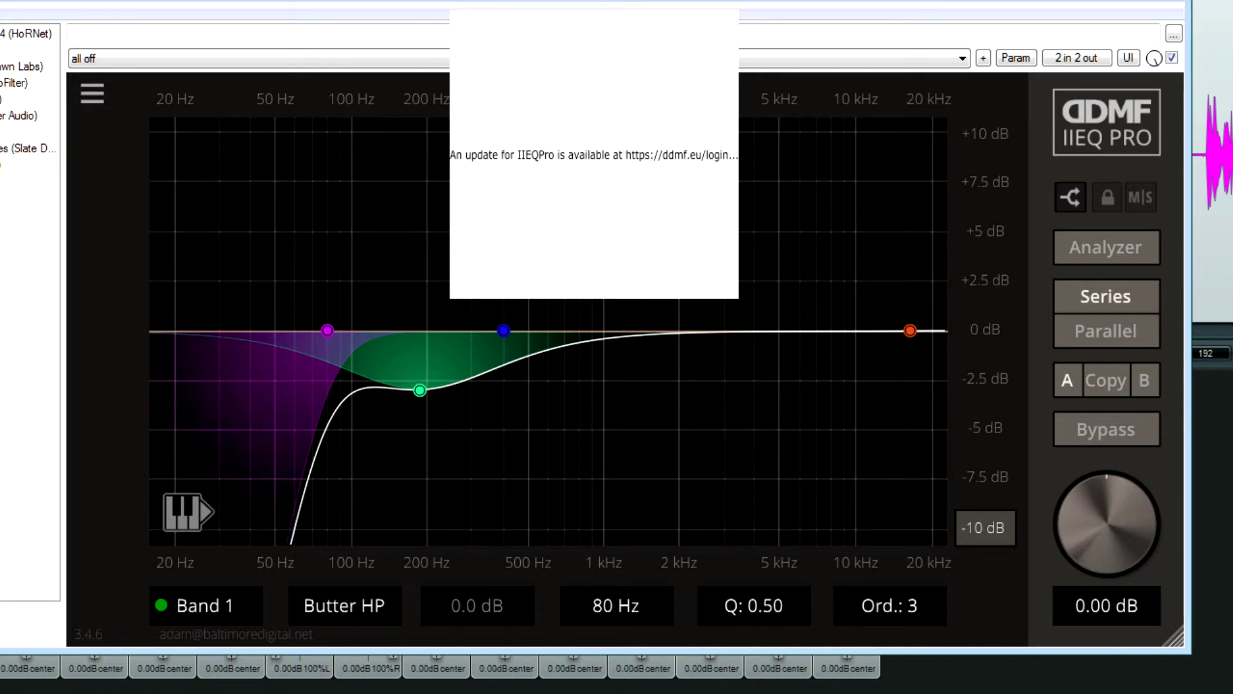
# Show TDR Nova in the VOX 1 chain and inspect the settings of its individual EQ bands.
pyautogui.click(7, 83)
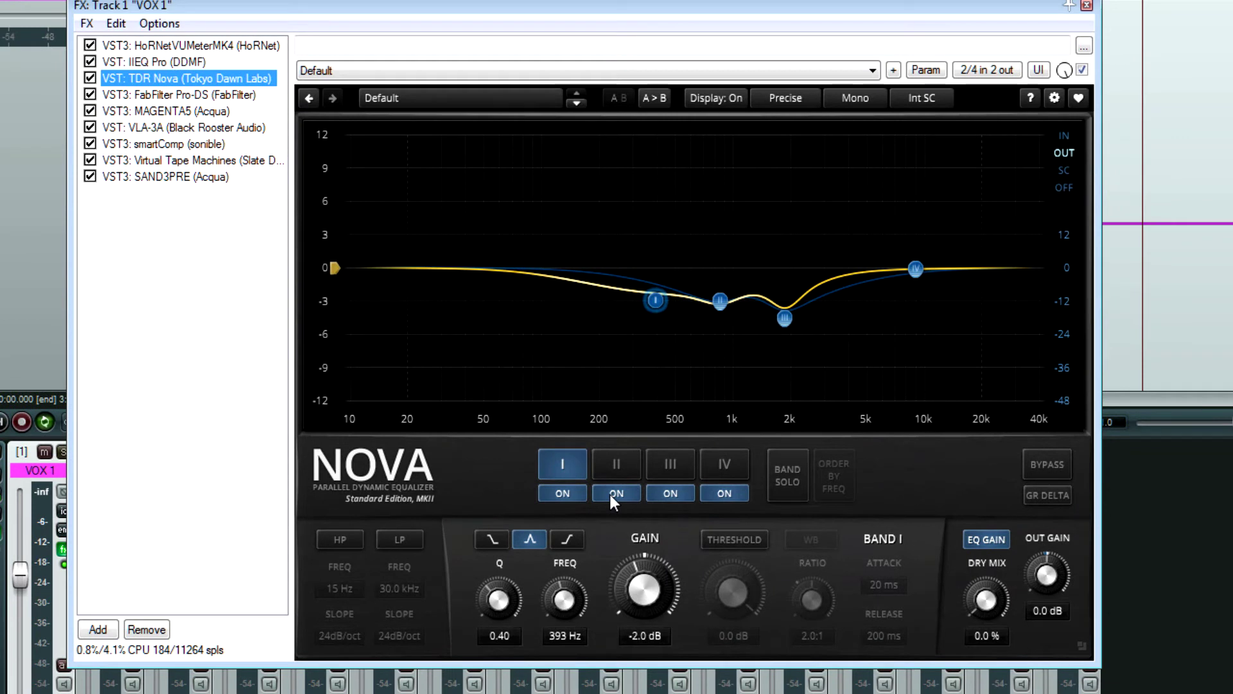
pyautogui.click(619, 479)
pyautogui.click(608, 491)
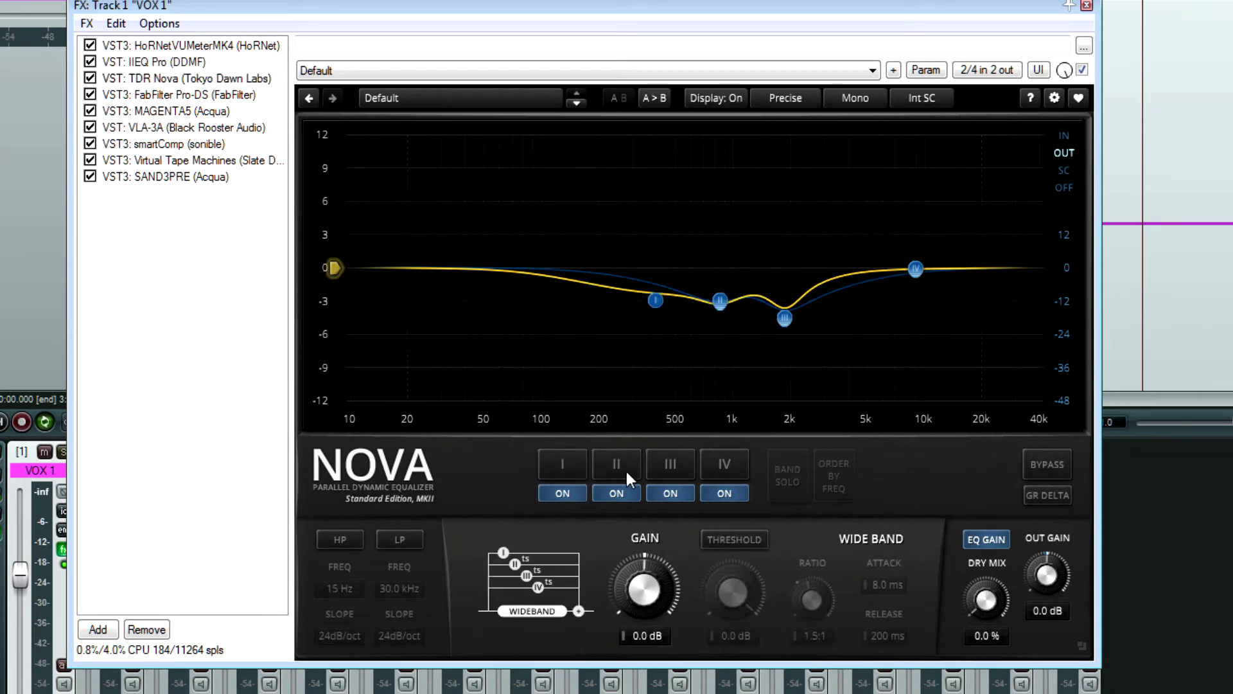
pyautogui.click(662, 462)
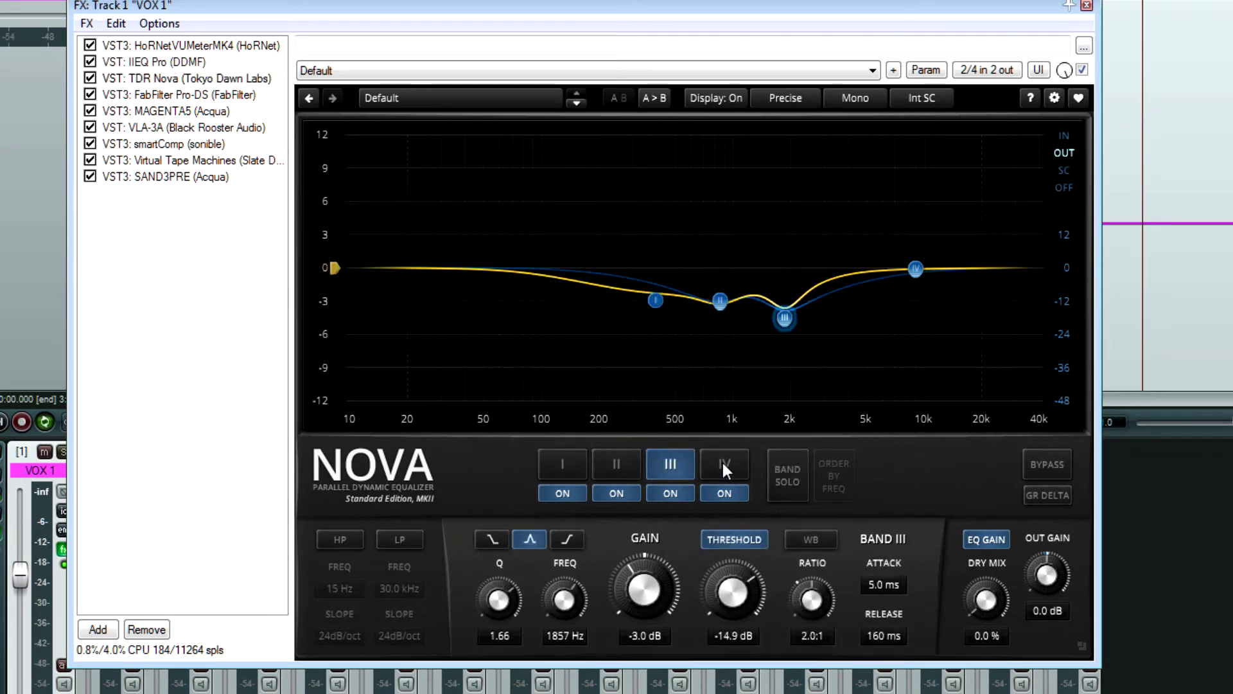
pyautogui.click(722, 463)
pyautogui.click(669, 472)
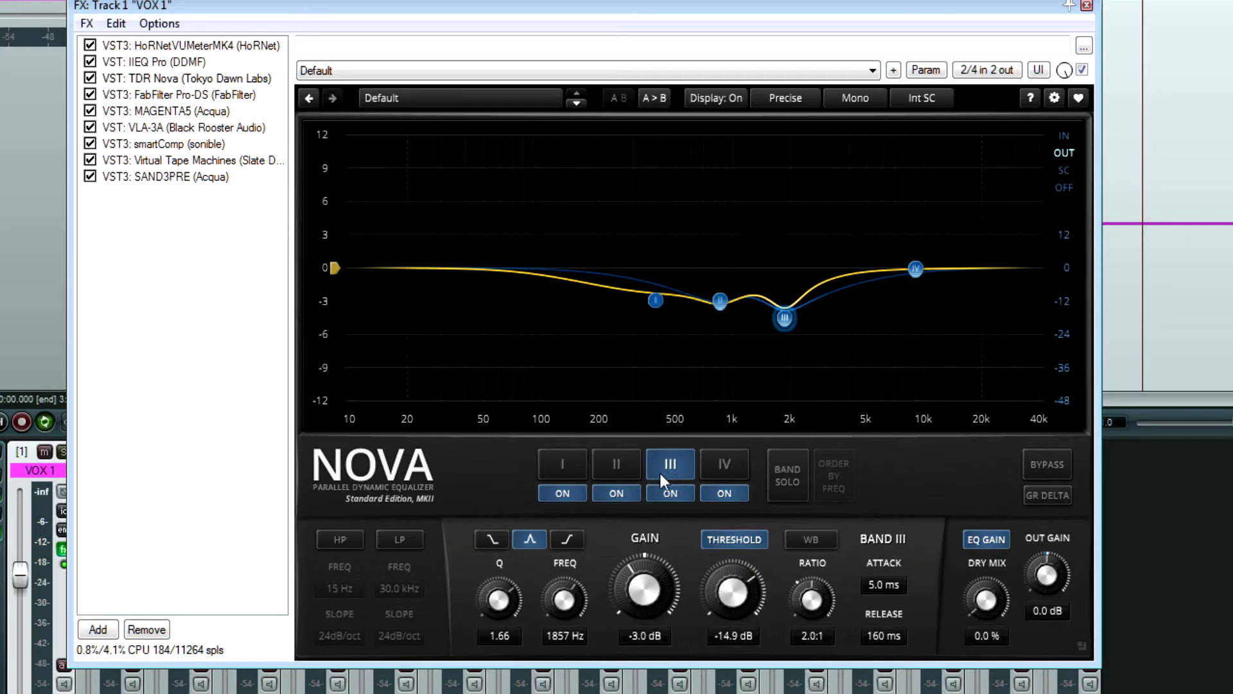
pyautogui.click(620, 466)
pyautogui.click(562, 464)
# Inspect the FabFilter Pro-DS de-esser and the MAGENTA5 equalizer in the VOX 1 chain.
pyautogui.click(166, 62)
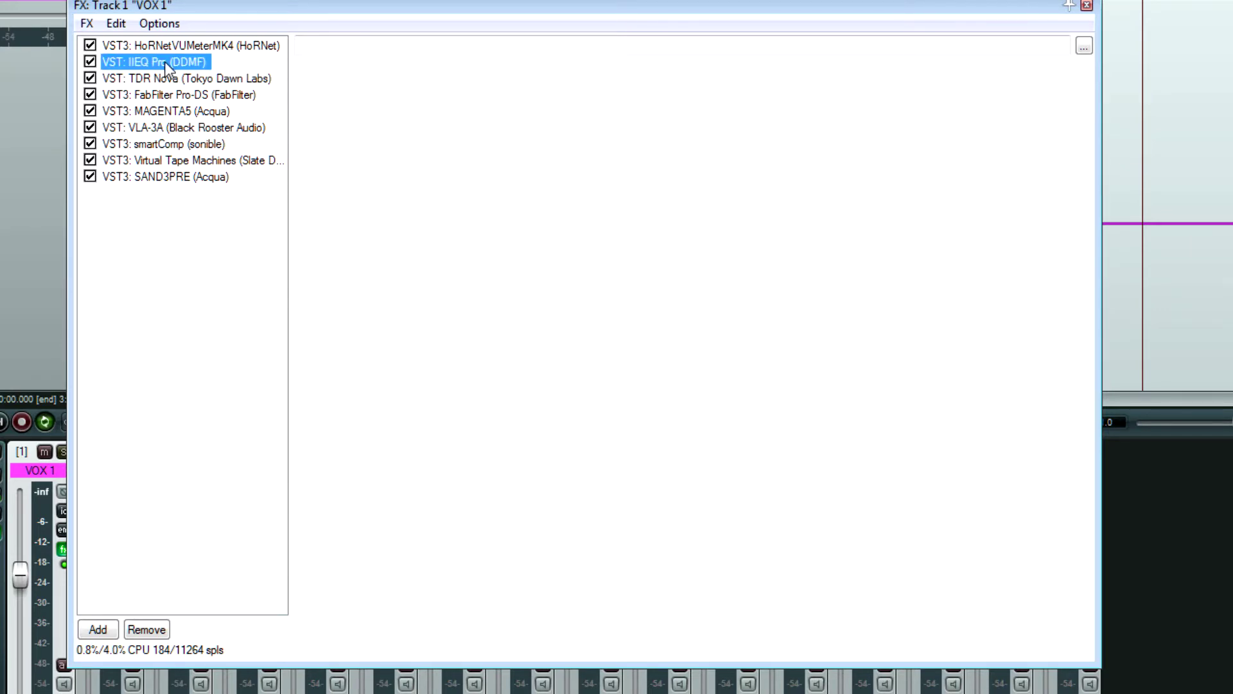
pyautogui.press('Down')
pyautogui.press('Down')
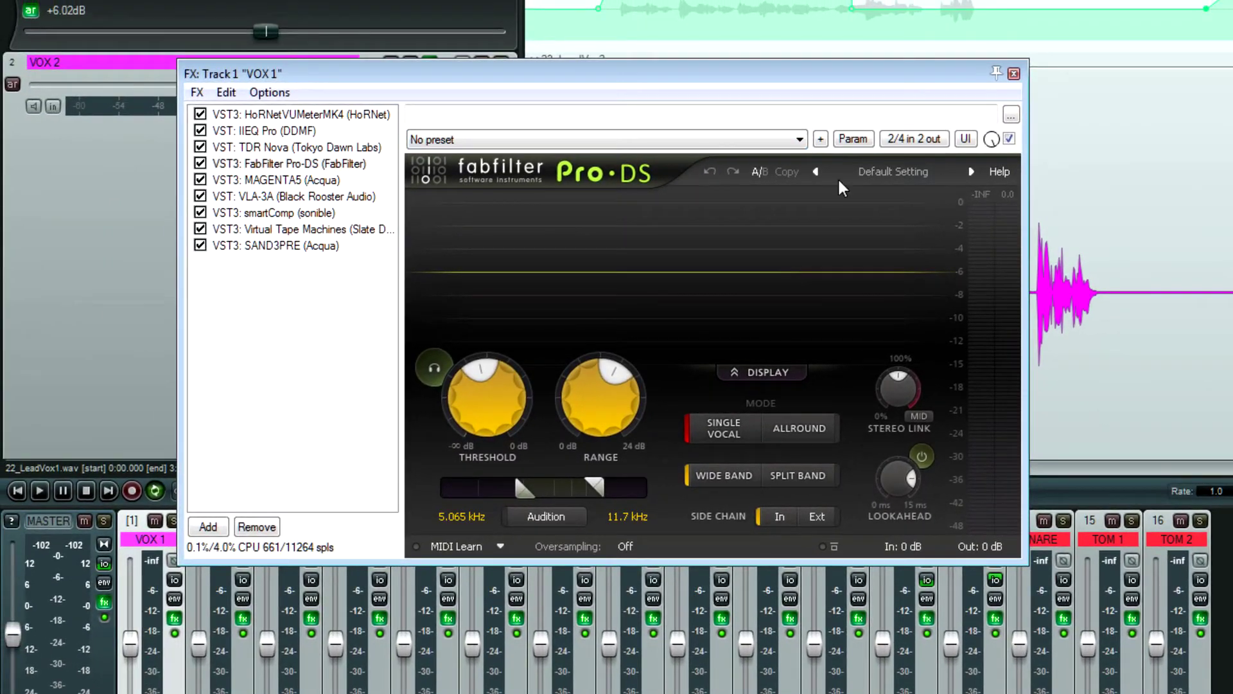
pyautogui.click(274, 180)
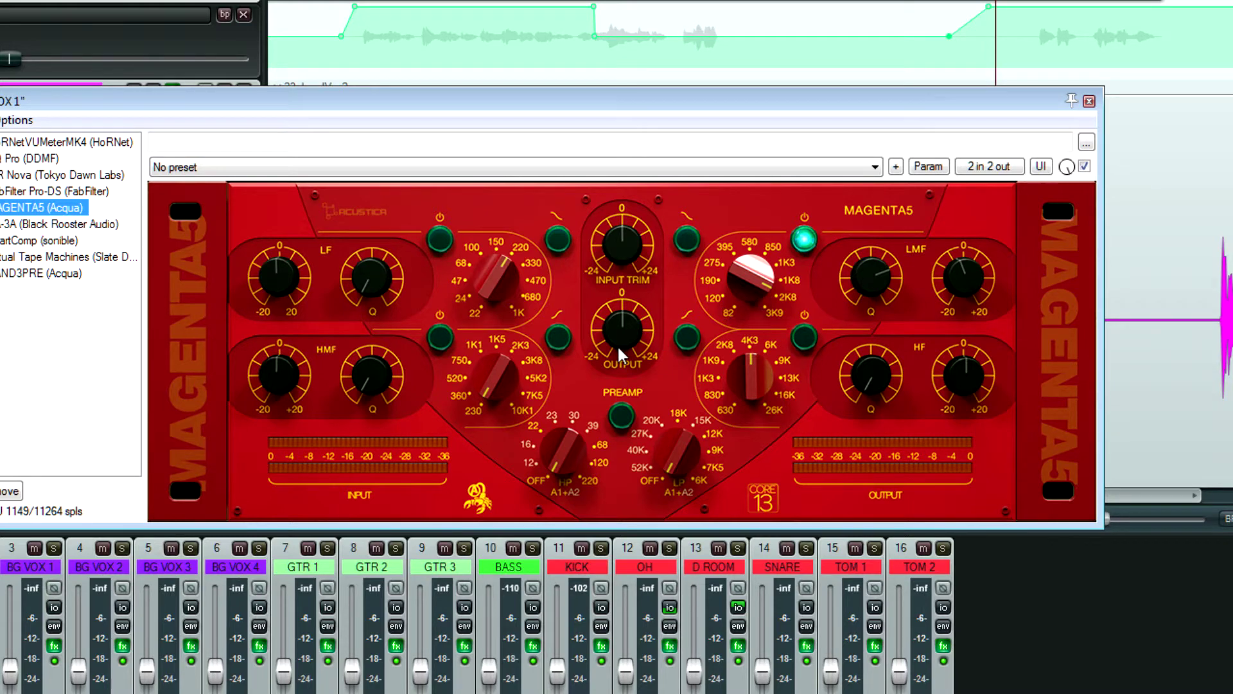
# Show the VLA-3A compressor and play VOX 1 from the envelope's sudden drop to watch its gain reduction, then stop playback.
pyautogui.click(65, 226)
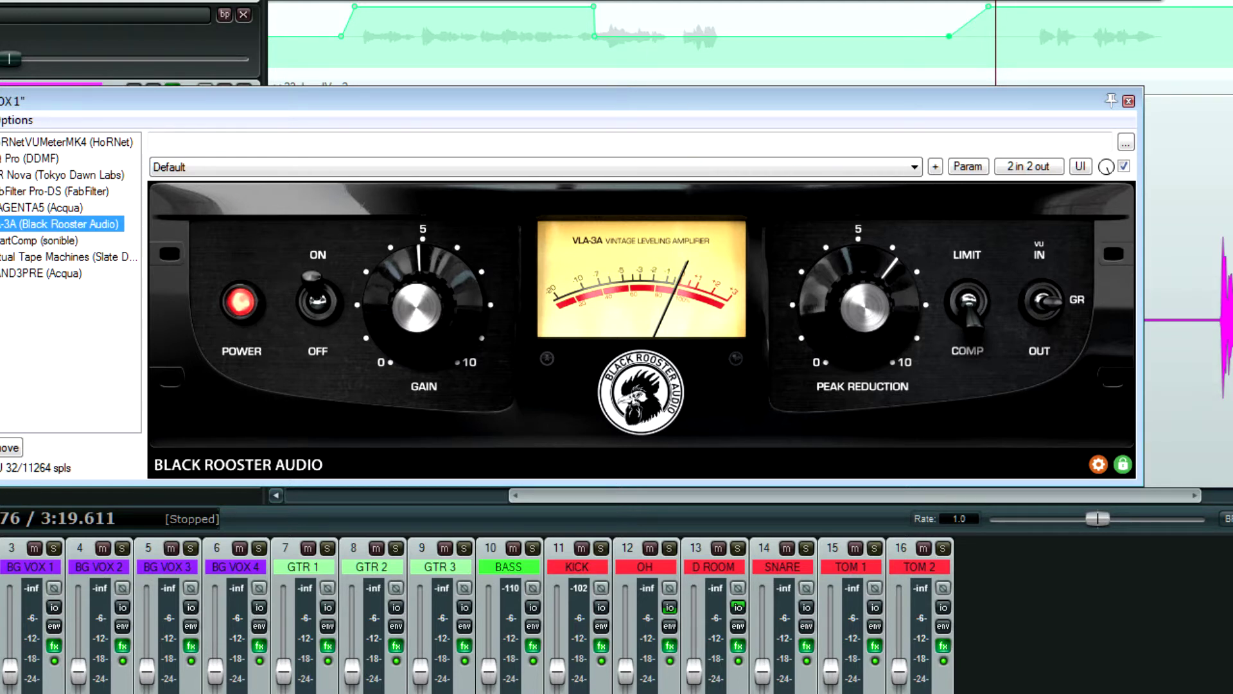
pyautogui.click(601, 38)
pyautogui.press('space')
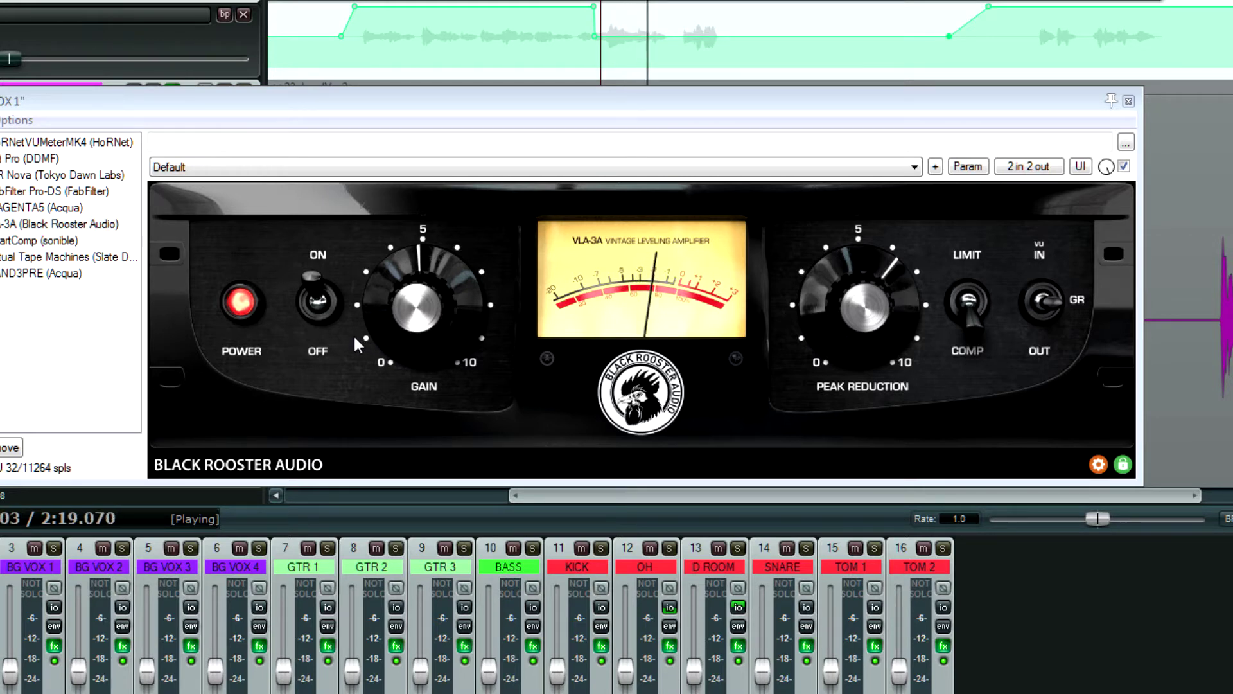
pyautogui.press('space')
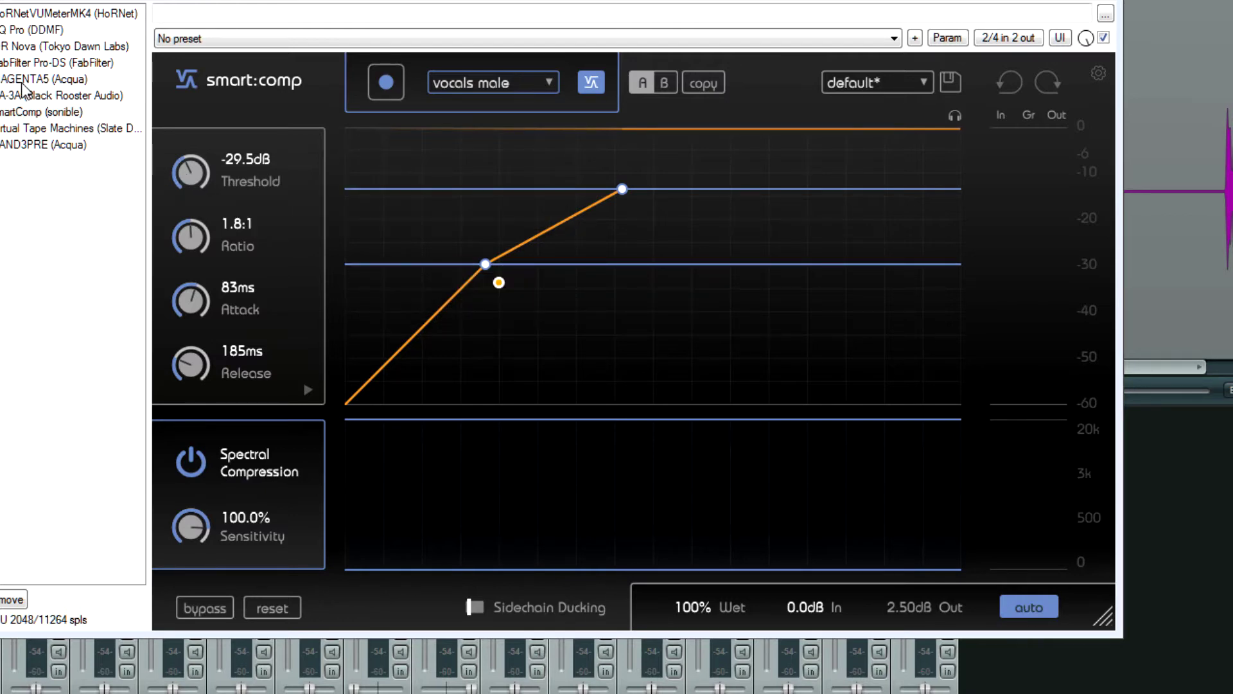
# Inspect Virtual Tape Machines with its calibration settings, and the SAND3PRE preamp at the end of the VOX 1 chain.
pyautogui.click(51, 128)
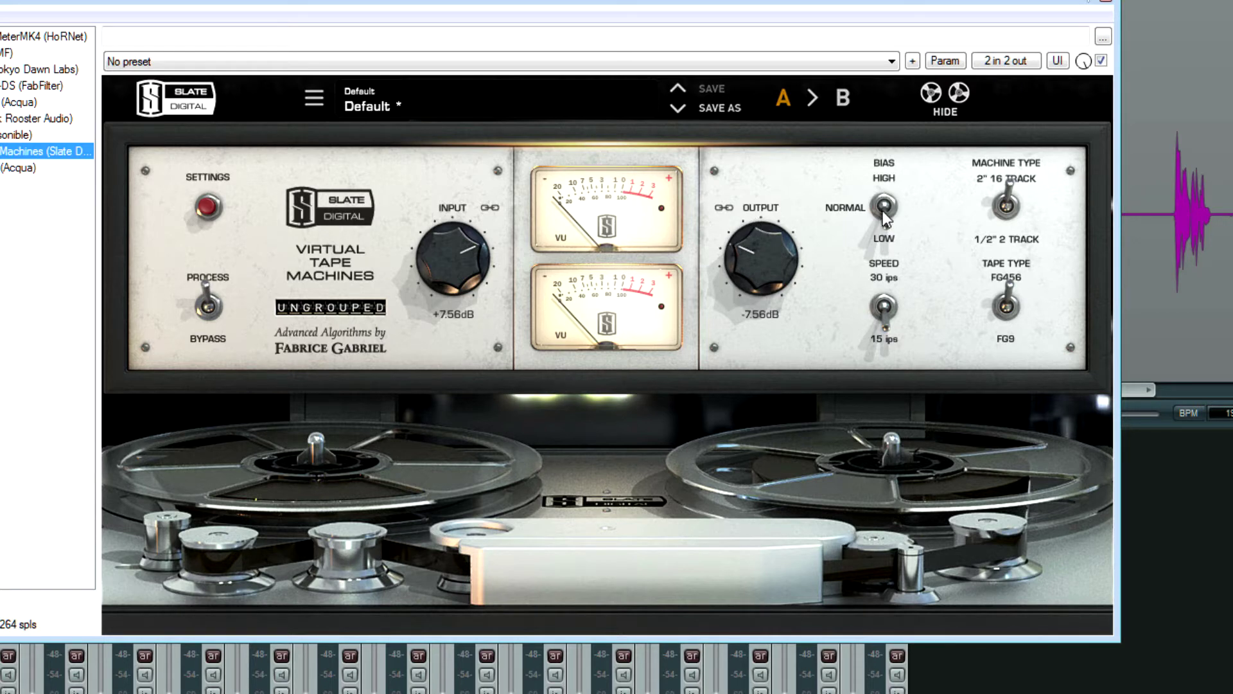
pyautogui.moveTo(882, 212); pyautogui.dragTo(888, 235)
pyautogui.click(207, 206)
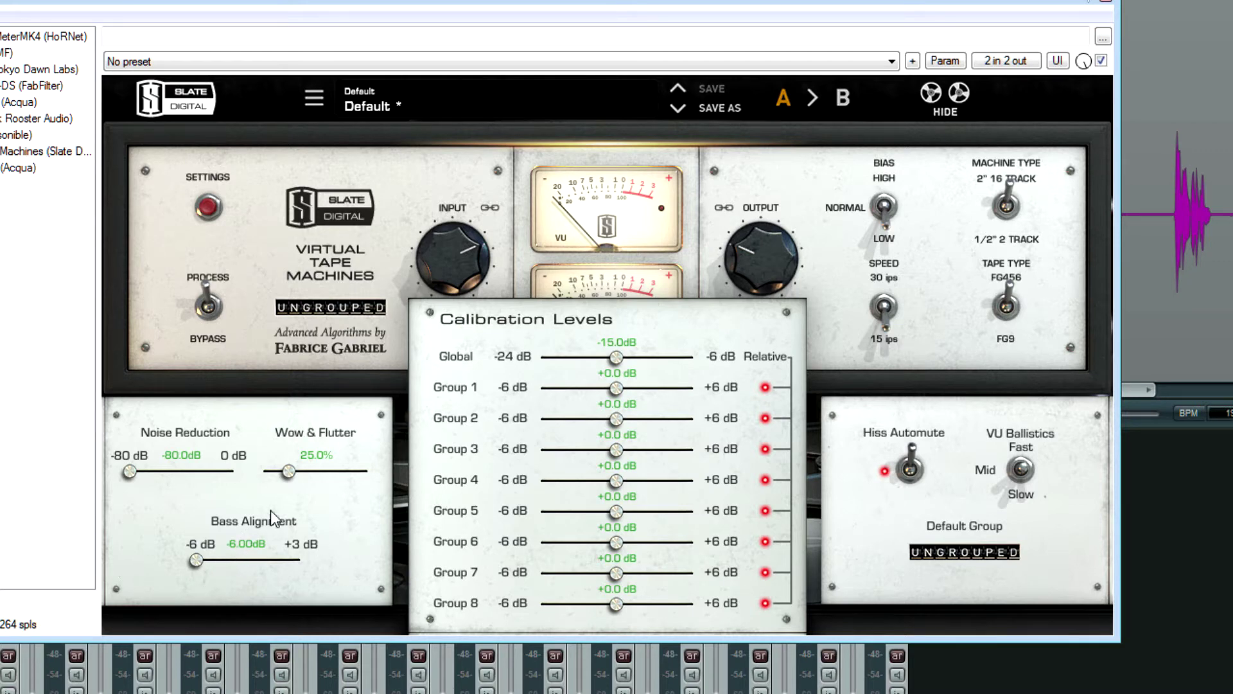
pyautogui.click(18, 167)
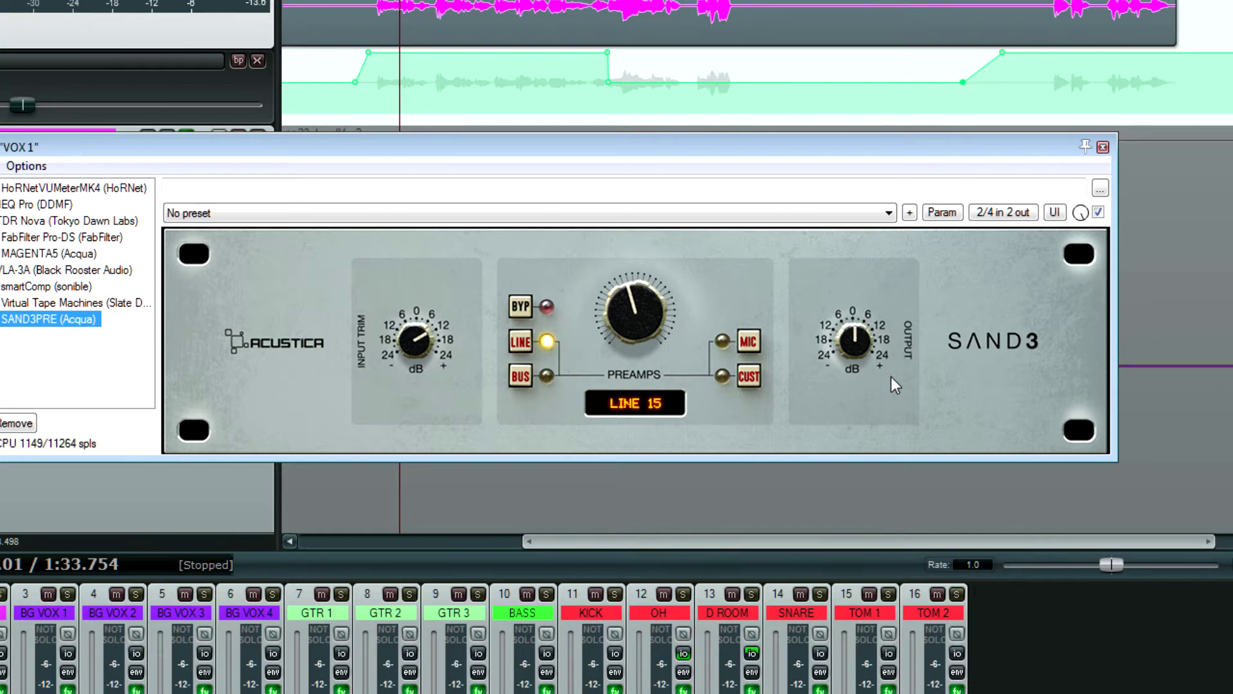
# Switch from the VOX 1 chain to the VOX 2 chain and inspect its HoRNet VU meter, IIEQ Pro, TDR Nova and FabFilter Pro-DS.
pyautogui.click(1102, 147)
pyautogui.click(186, 137)
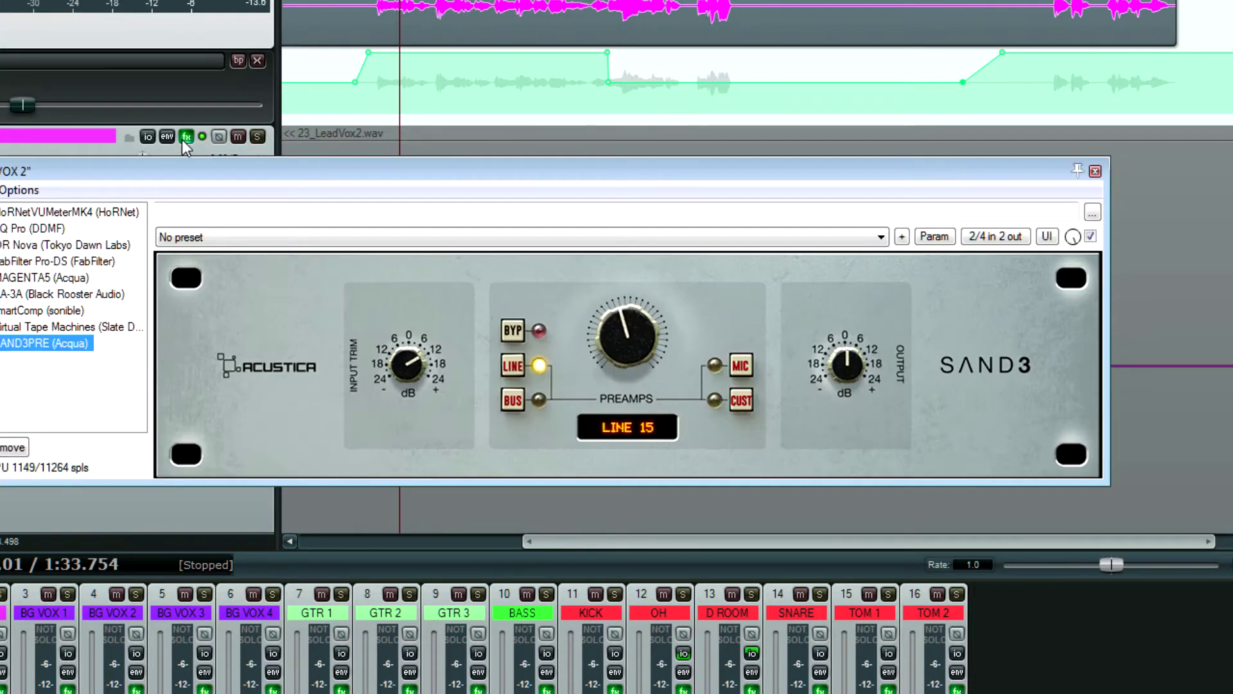
pyautogui.click(21, 192)
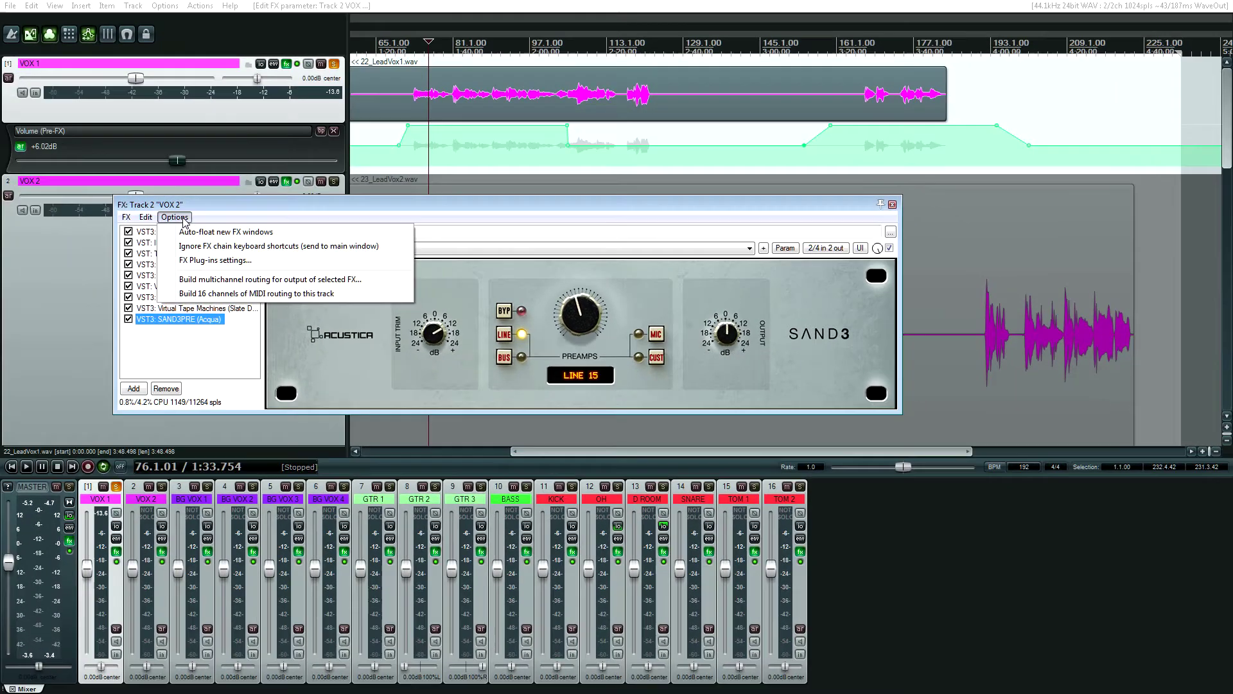
pyautogui.click(181, 232)
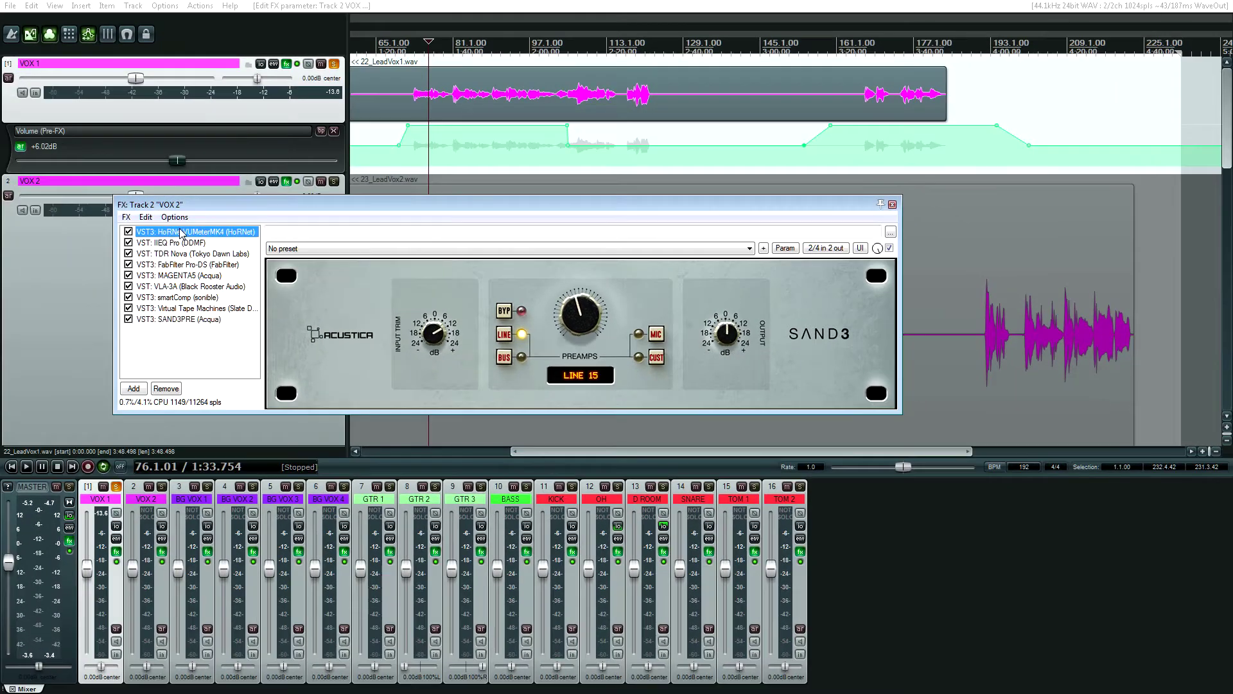
pyautogui.press('Down')
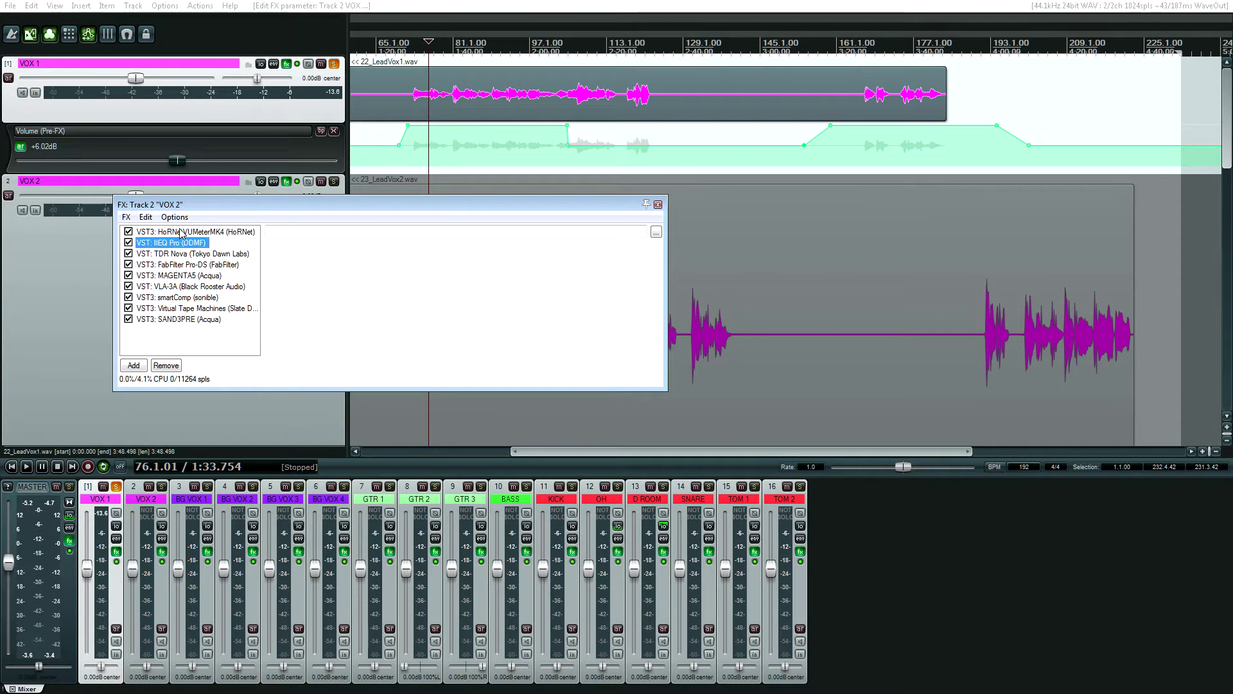
pyautogui.press('Down')
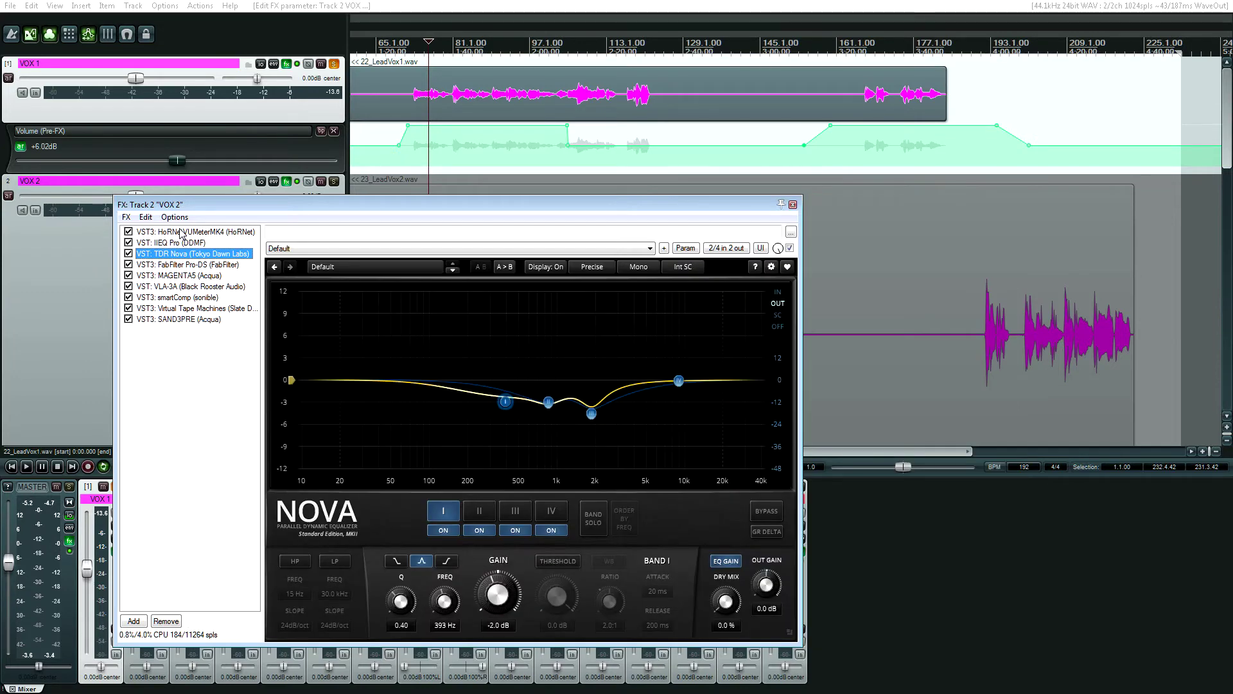
pyautogui.press('Down')
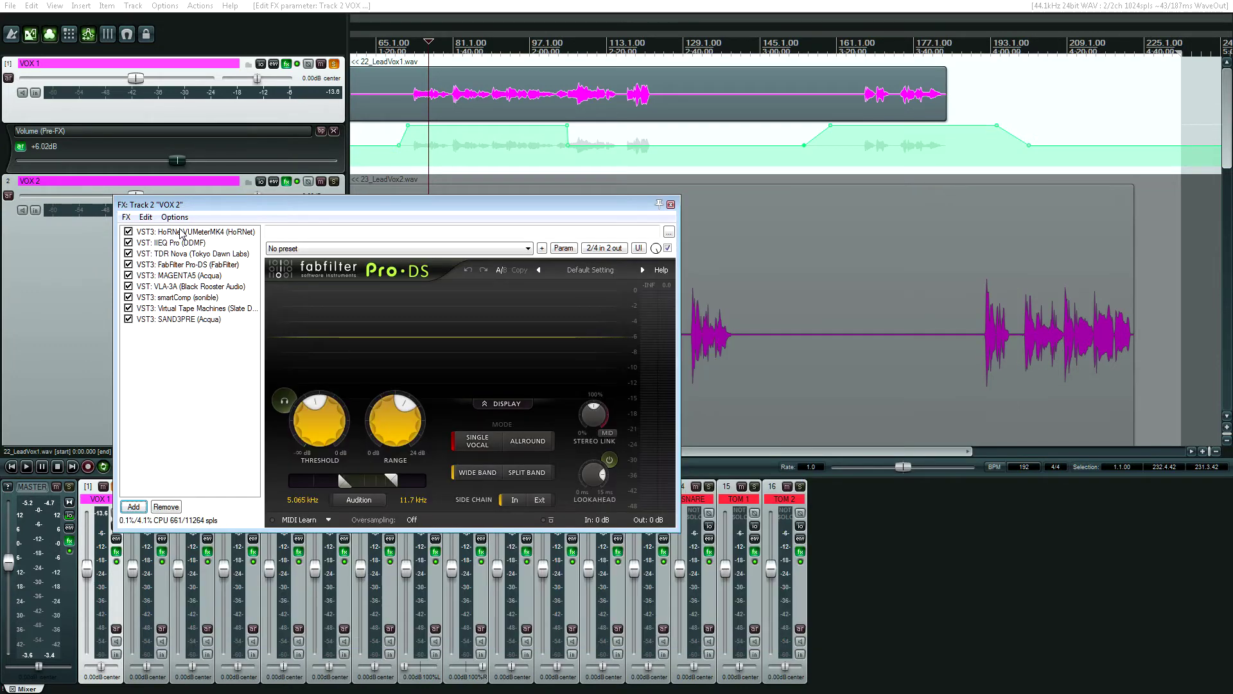
# Inspect the remaining VOX 2 plug-ins from MAGENTA5 and VLA-3A through smartComp, Virtual Tape Machines and SAND3PRE, and close the chain.
pyautogui.click(185, 286)
pyautogui.click(186, 277)
pyautogui.click(190, 297)
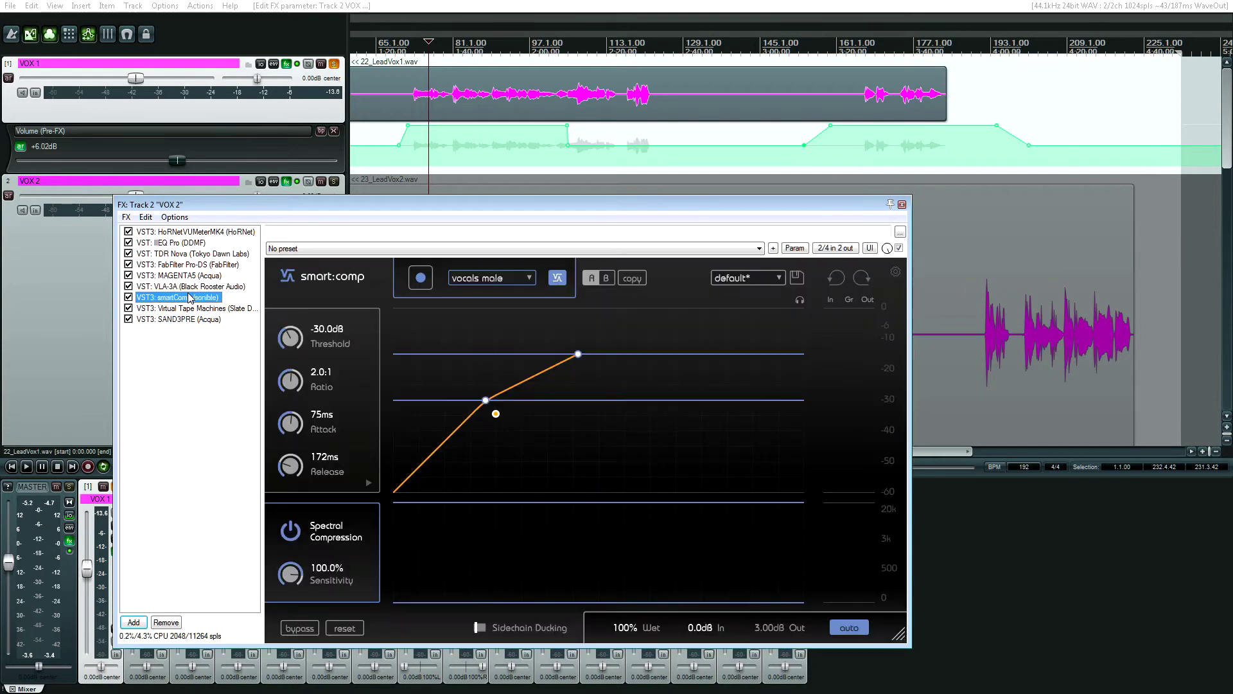
pyautogui.click(190, 309)
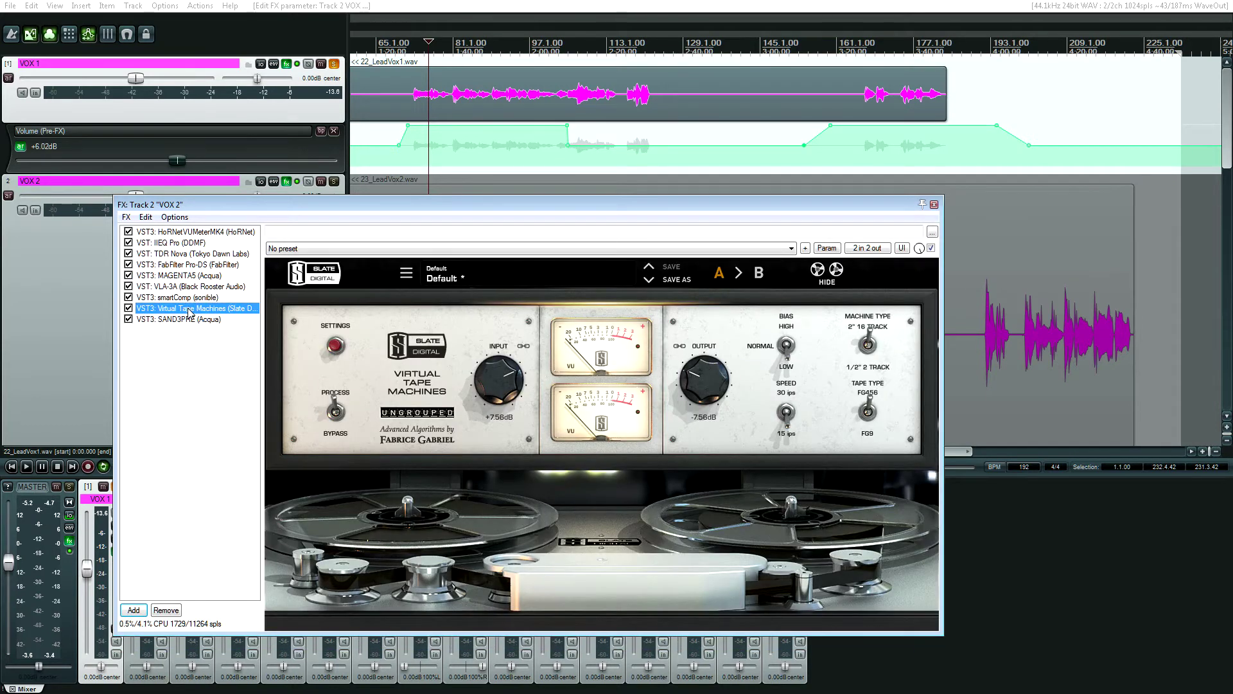
pyautogui.press('Down')
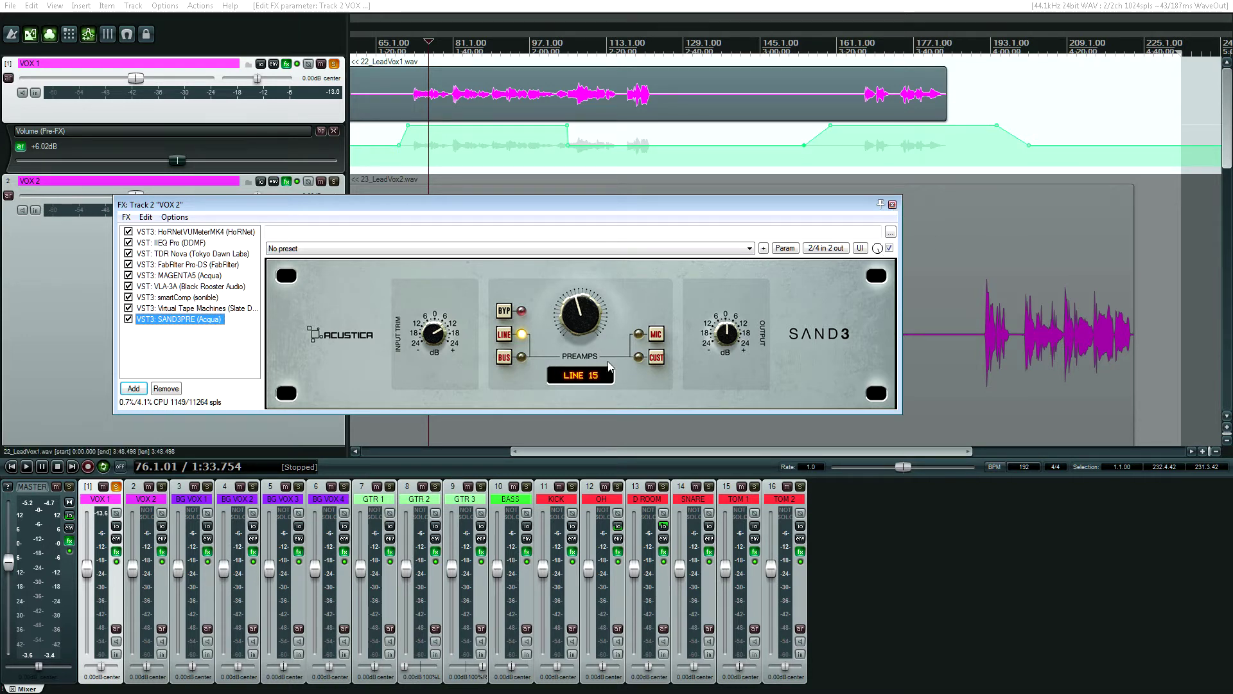
pyautogui.click(893, 204)
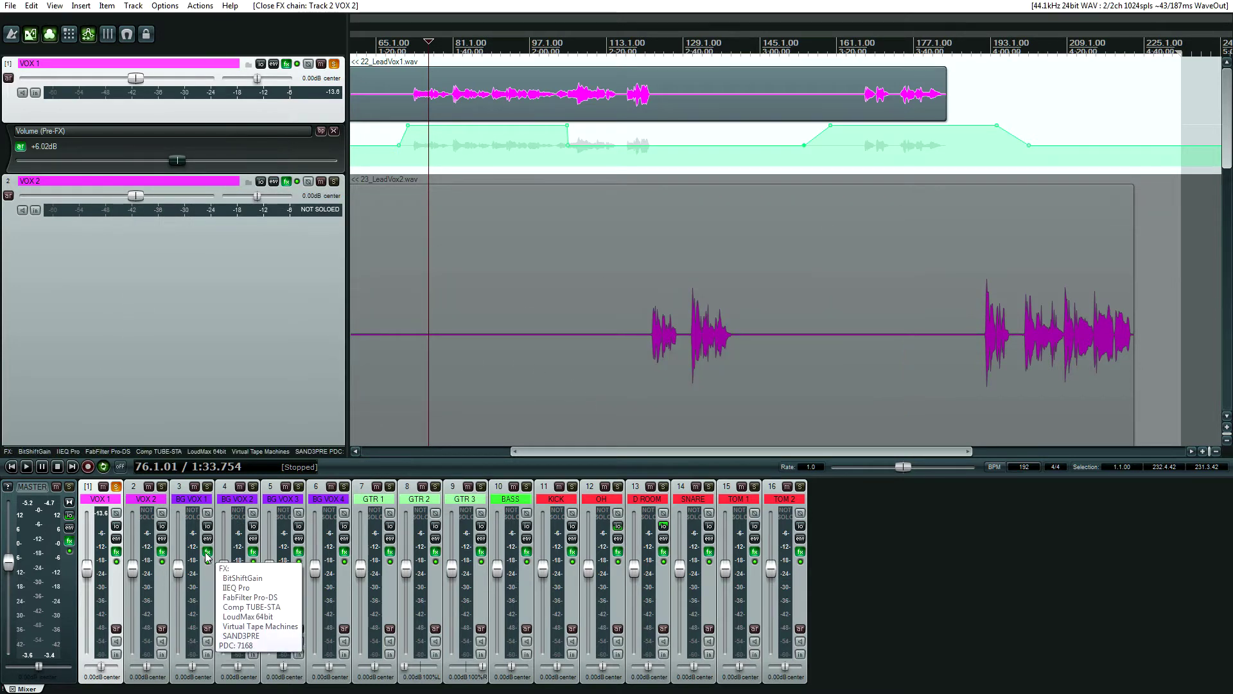
# Show the GTR 1 plug-in chain and inspect its HoRNet VU meter, IIEQ Pro high-pass filter and PINK3EQ.
pyautogui.click(390, 551)
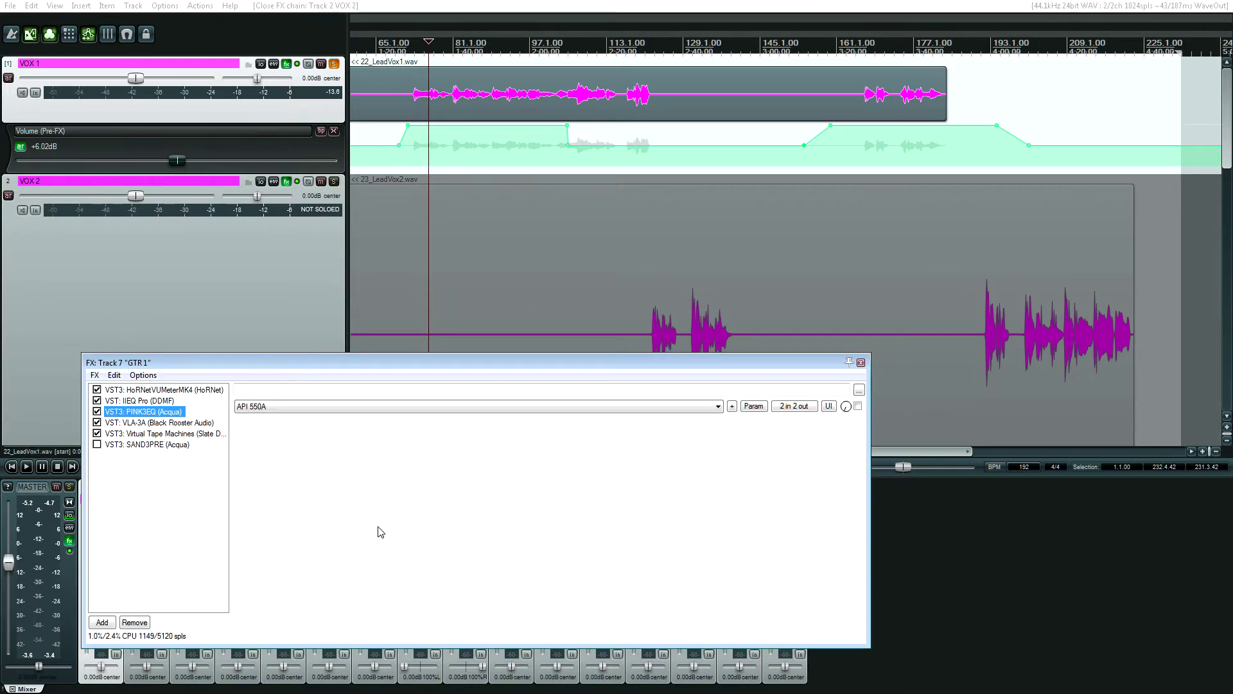
pyautogui.click(170, 390)
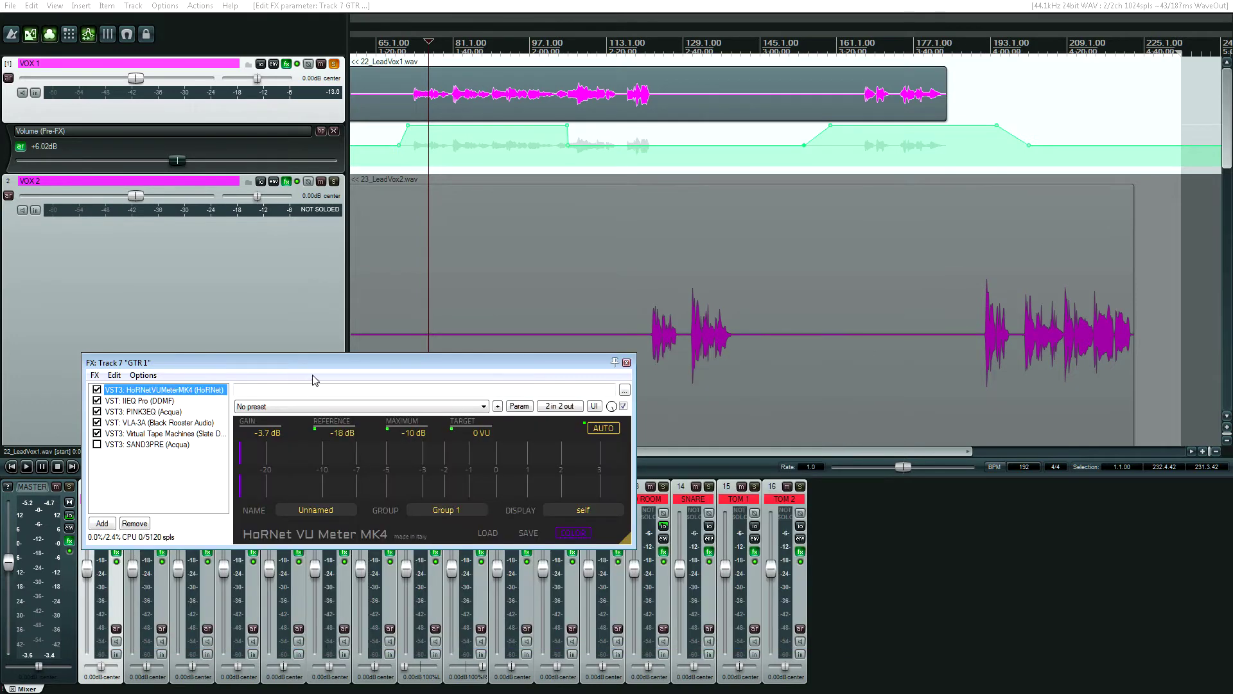
pyautogui.press('Down')
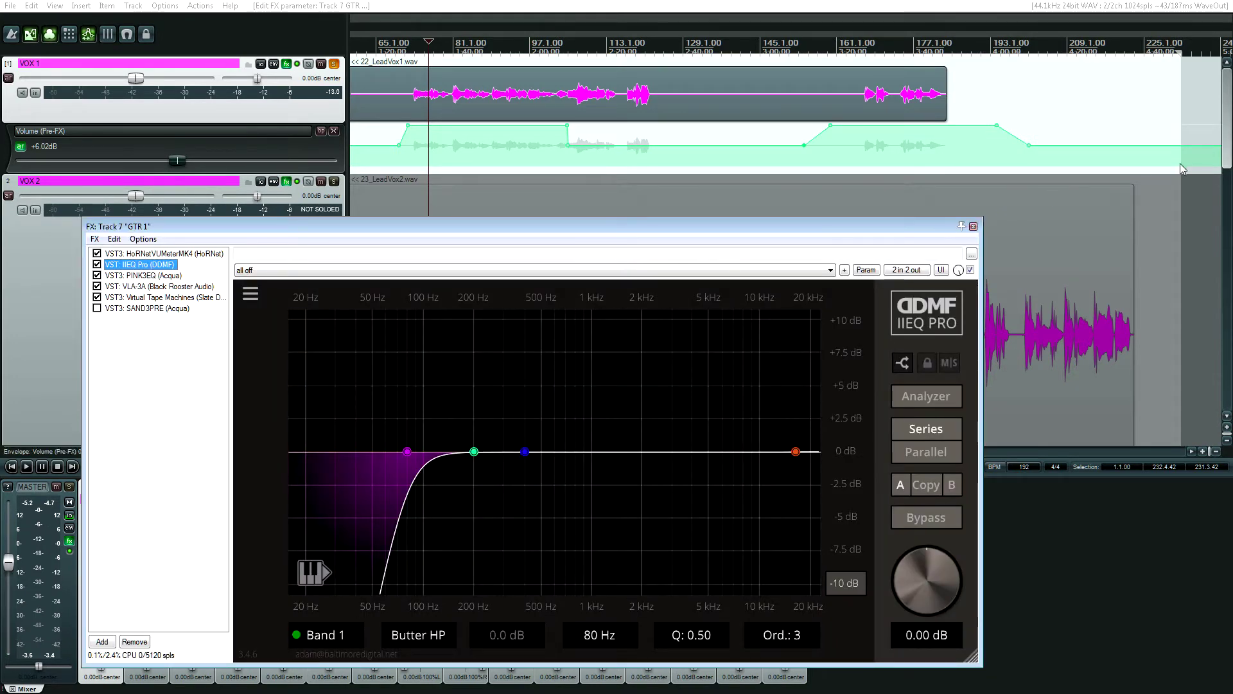
pyautogui.moveTo(730, 224); pyautogui.dragTo(782, 162)
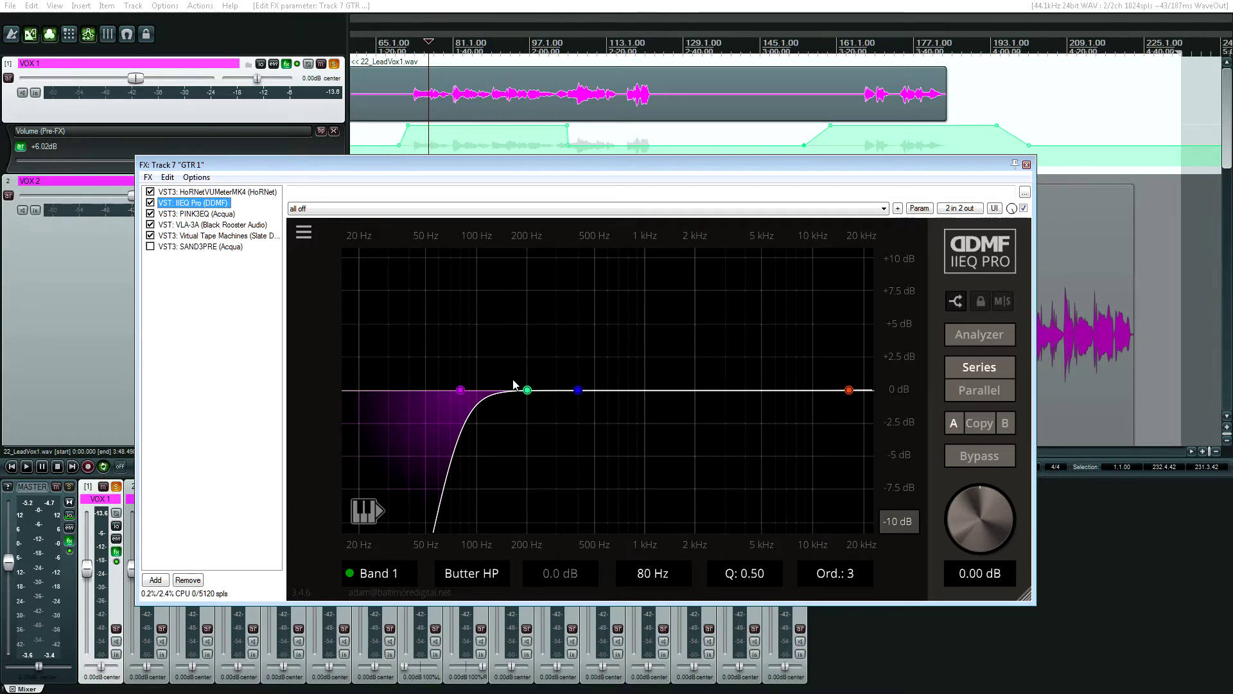
pyautogui.click(205, 214)
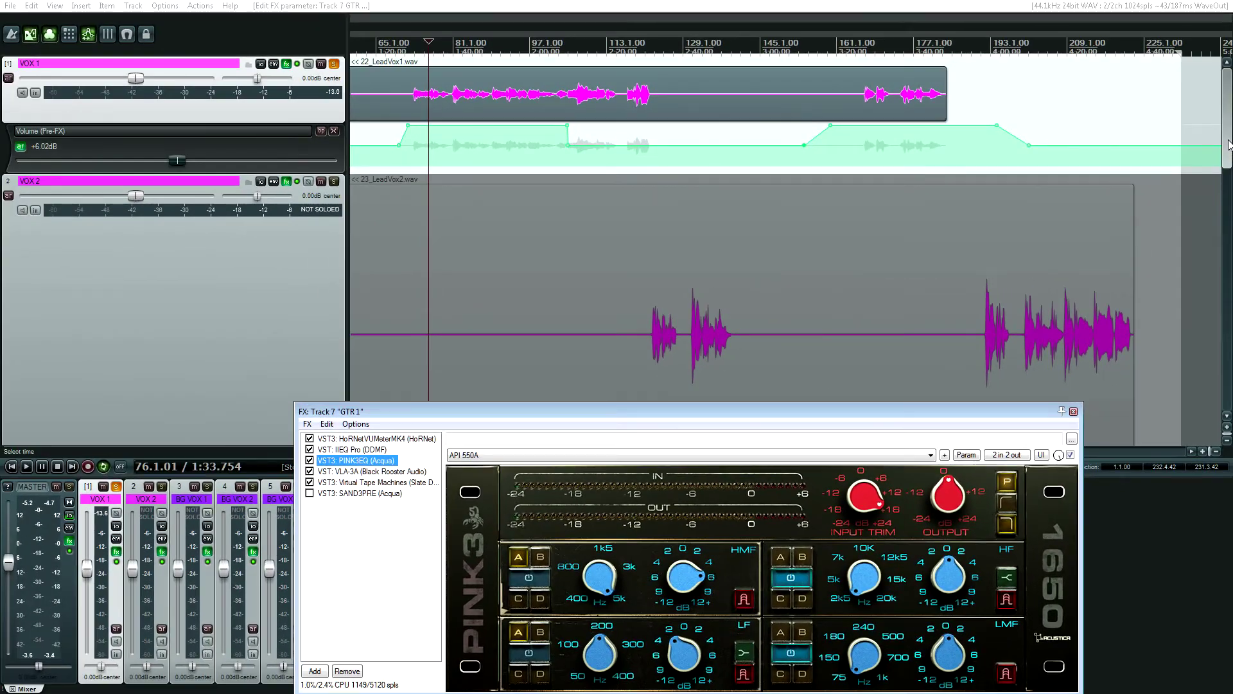
# Solo GTR 1 instead of VOX 1, place the cursor near measure 125, and bypass every GTR 1 plug-in after the VU meter.
pyautogui.moveTo(1229, 144); pyautogui.dragTo(1223, 395)
pyautogui.moveTo(588, 410); pyautogui.dragTo(910, 400)
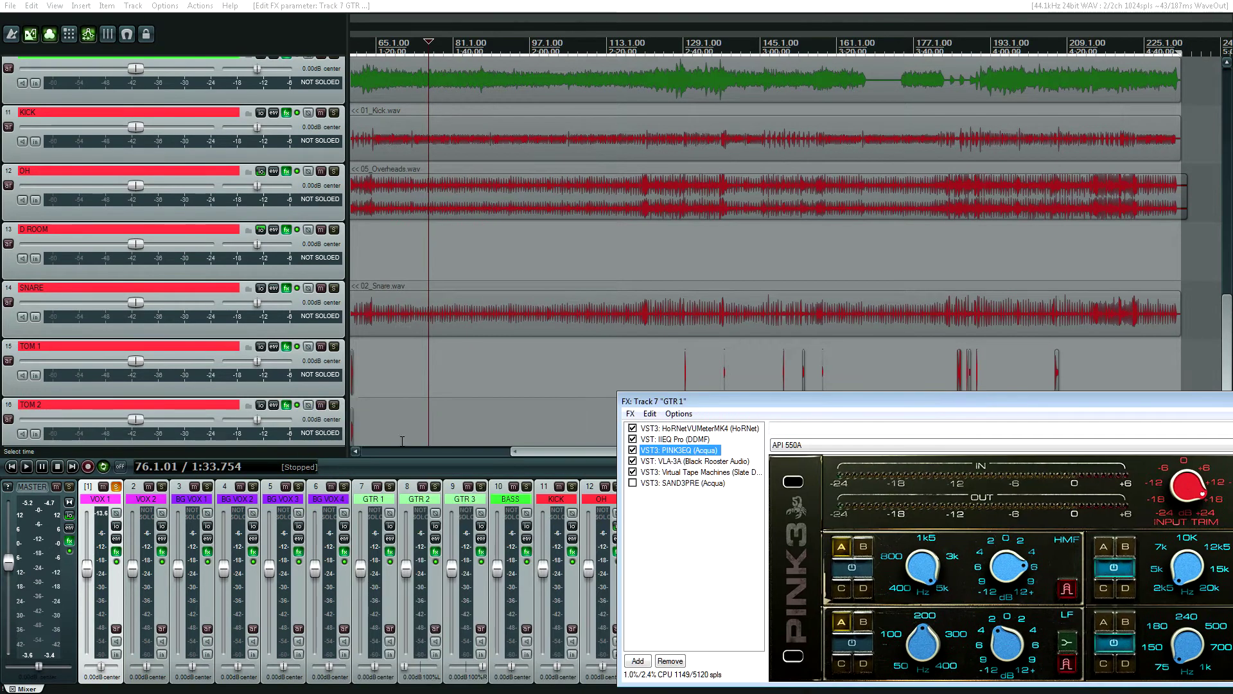
pyautogui.click(115, 488)
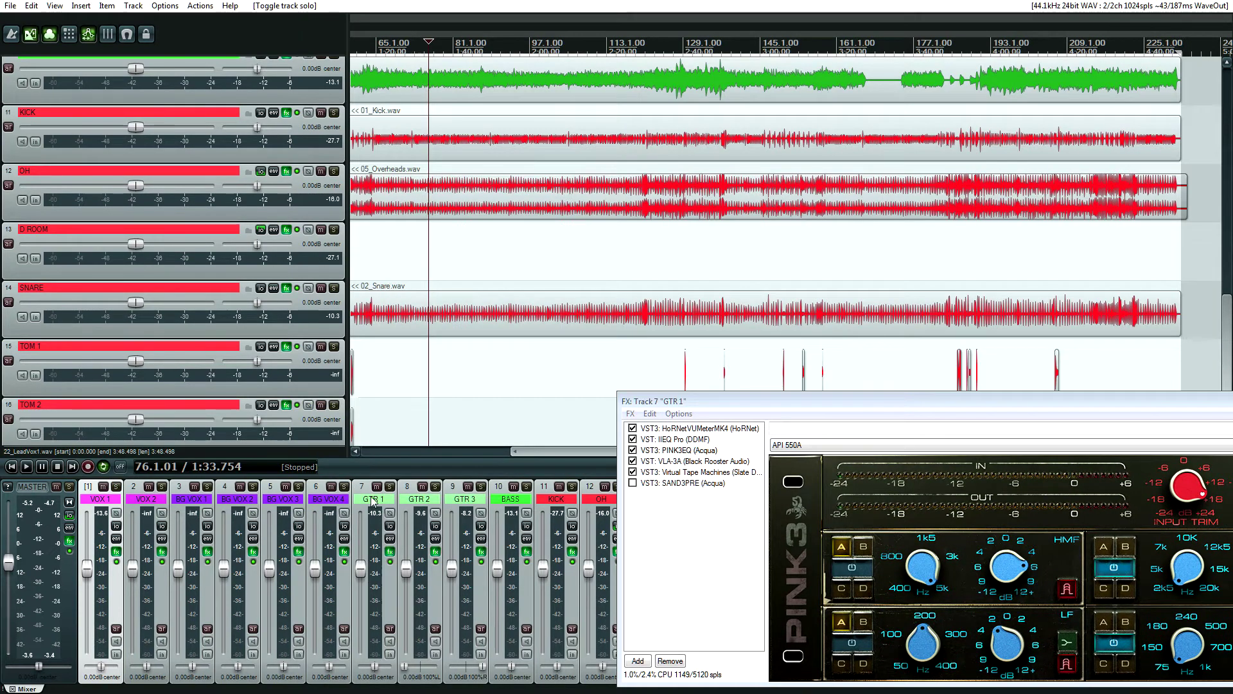
pyautogui.click(390, 486)
pyautogui.click(669, 334)
pyautogui.moveTo(698, 407); pyautogui.dragTo(442, 373)
pyautogui.moveTo(376, 404); pyautogui.dragTo(376, 437)
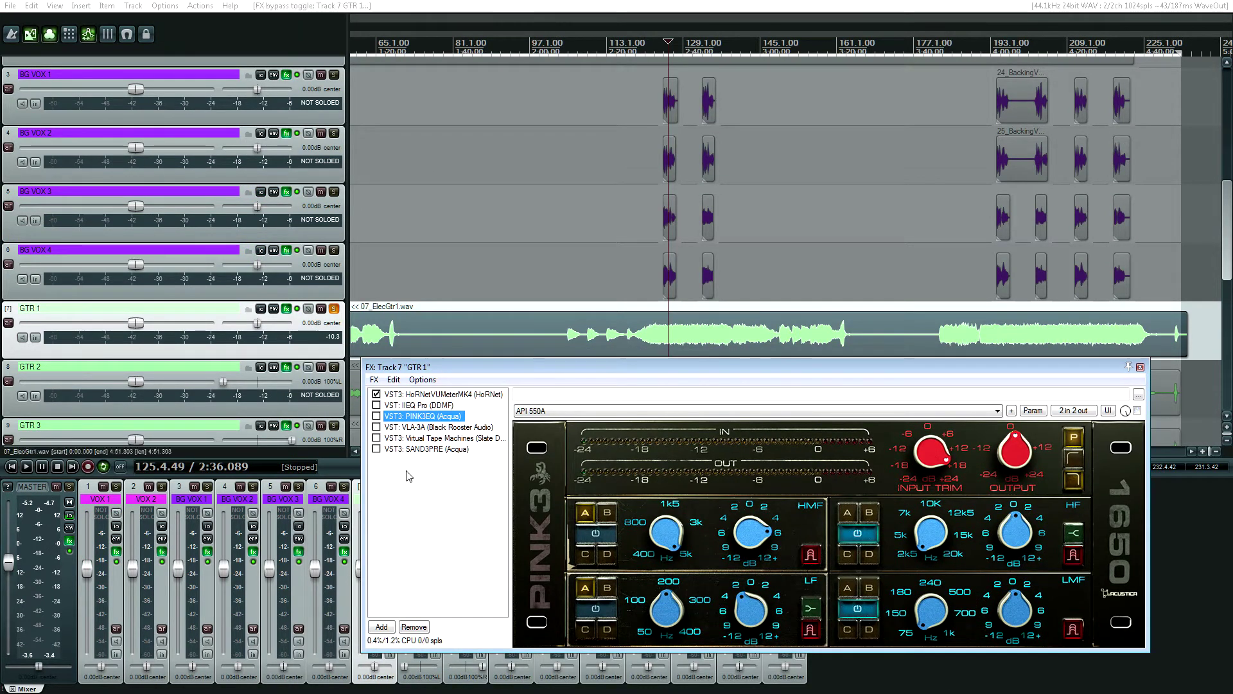
# Play the unprocessed GTR 1 track from near measure 125, move the edit cursor to about measure 79 and stop playback.
pyautogui.press('space')
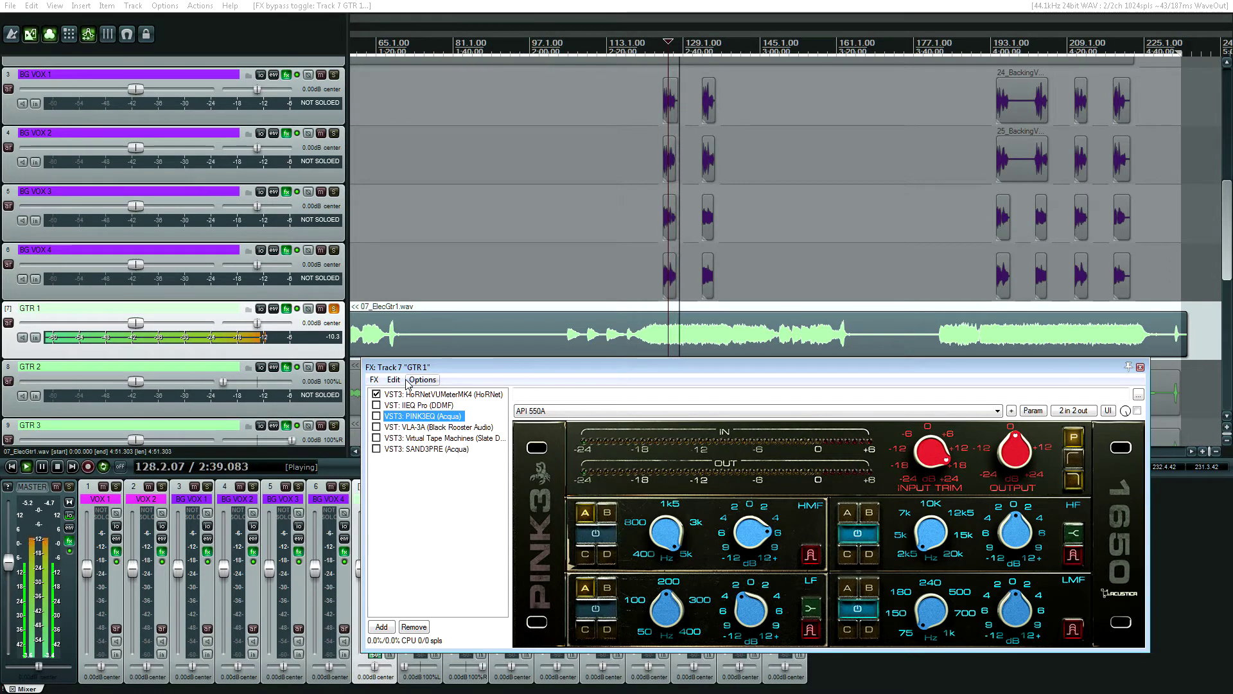
pyautogui.click(448, 337)
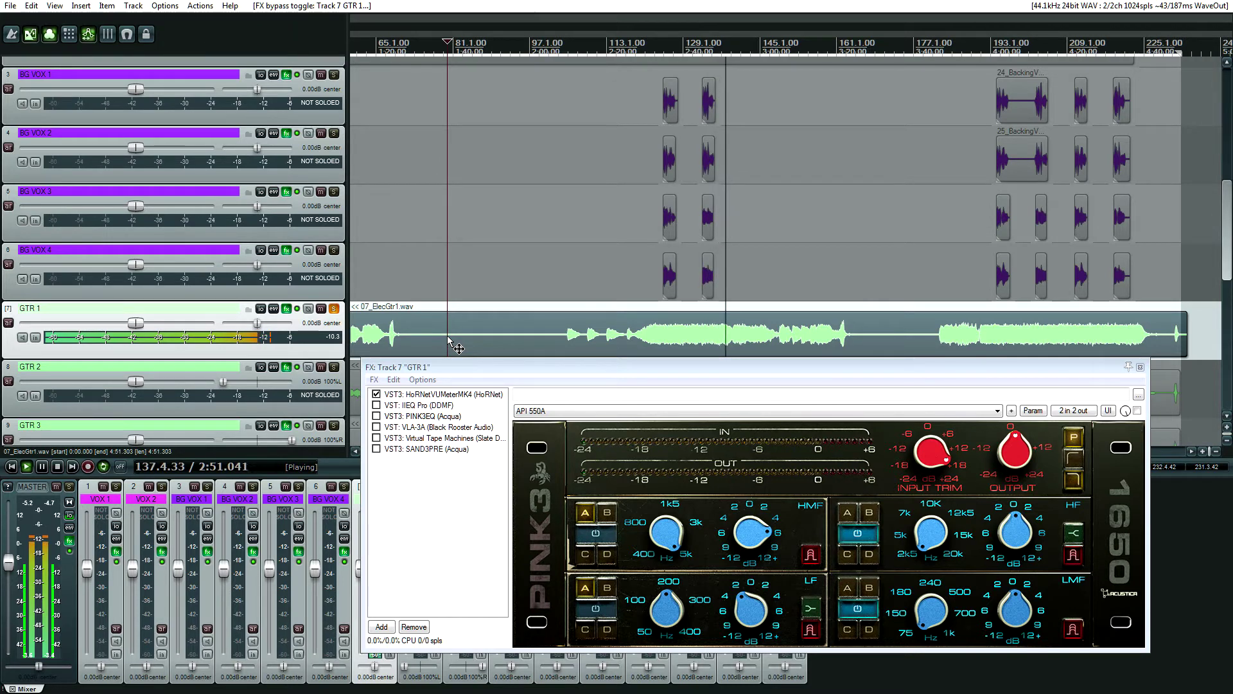
pyautogui.press('space')
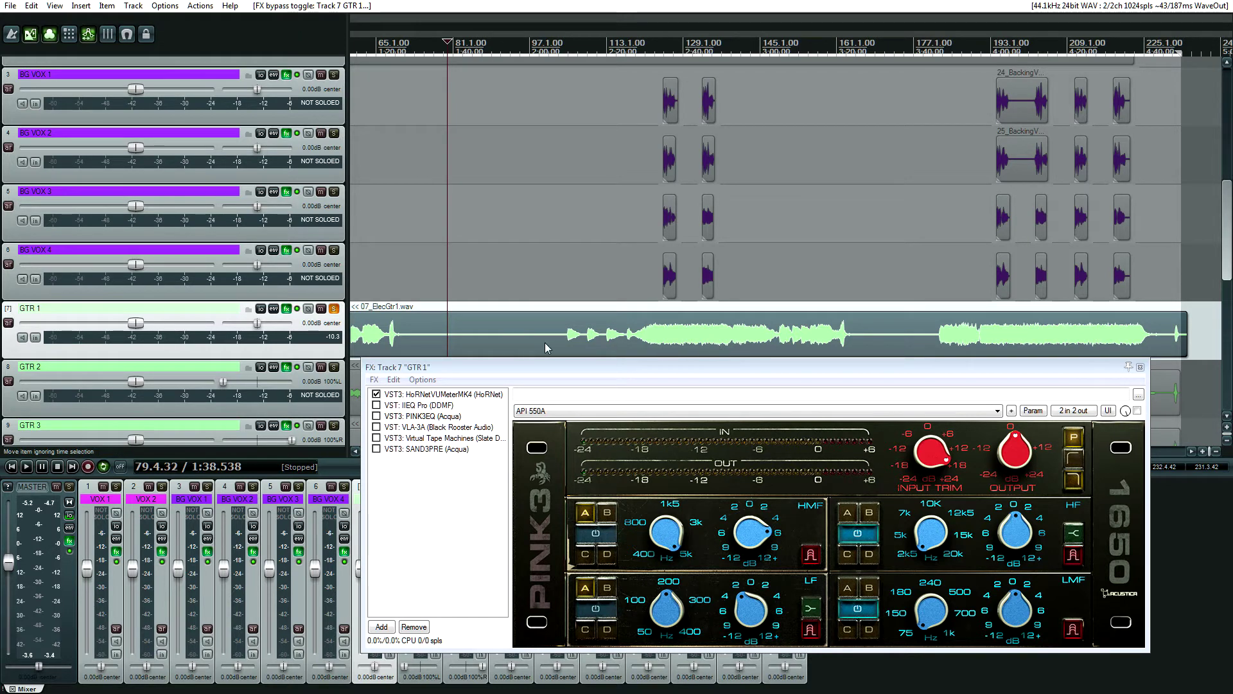
# Compare GTR 1 playback with IIEQ Pro and PINK3EQ engaged and bypassed around measure 129, leaving both equalizers enabled.
pyautogui.click(377, 406)
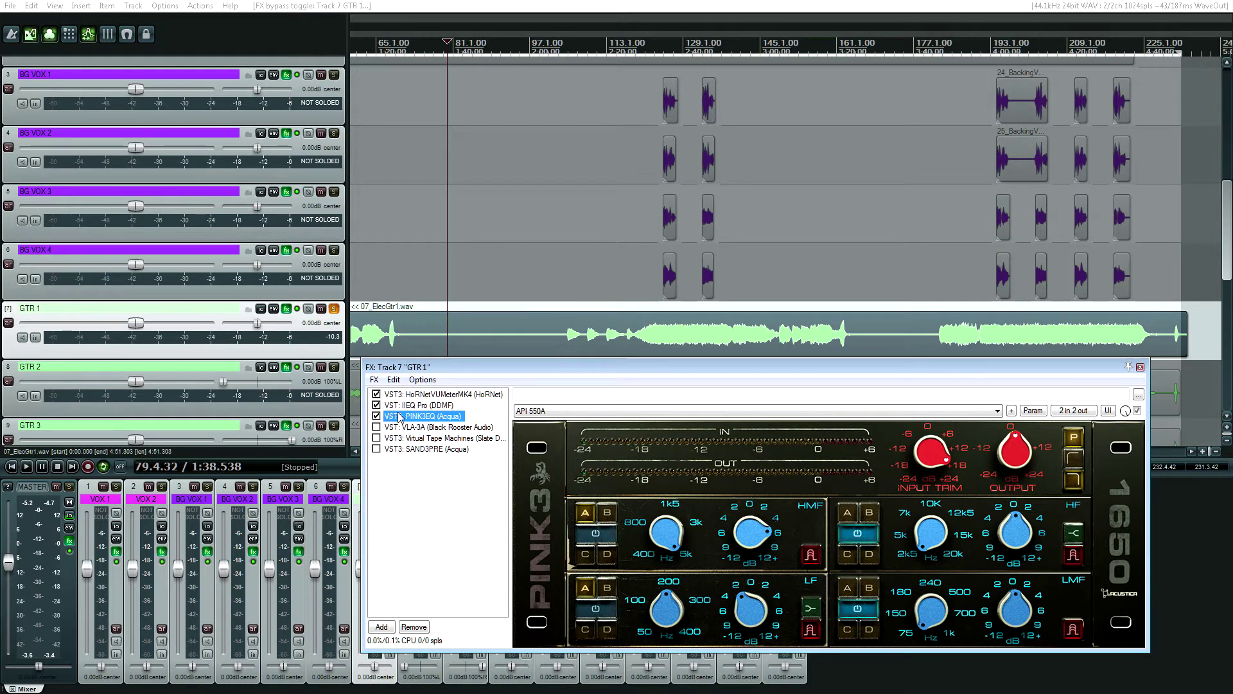
pyautogui.press('space')
pyautogui.click(376, 406)
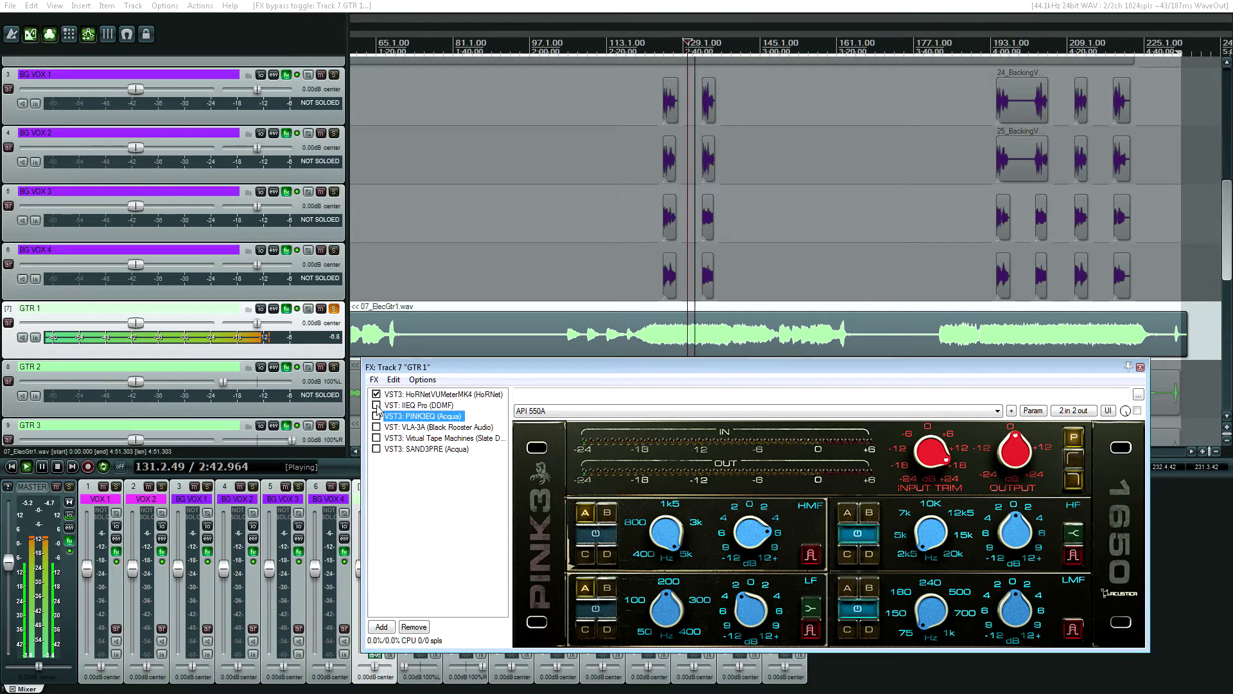
pyautogui.press('space')
pyautogui.click(377, 406)
pyautogui.click(377, 416)
pyautogui.press('space')
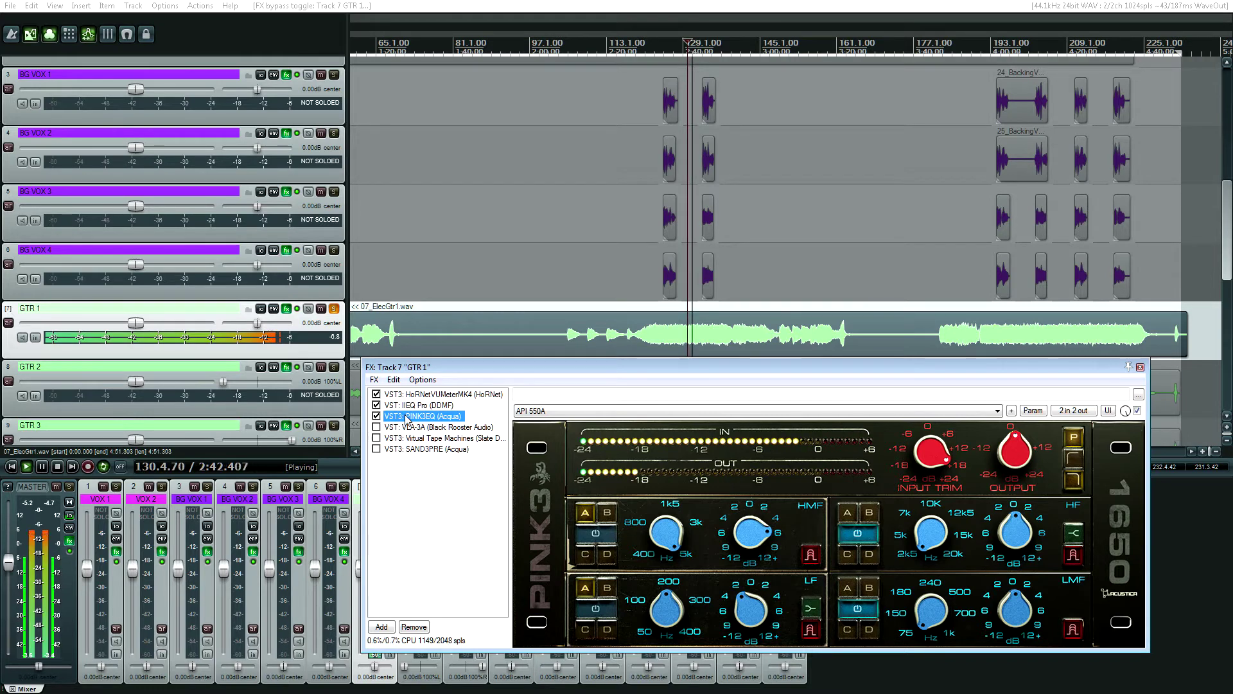
pyautogui.press('space')
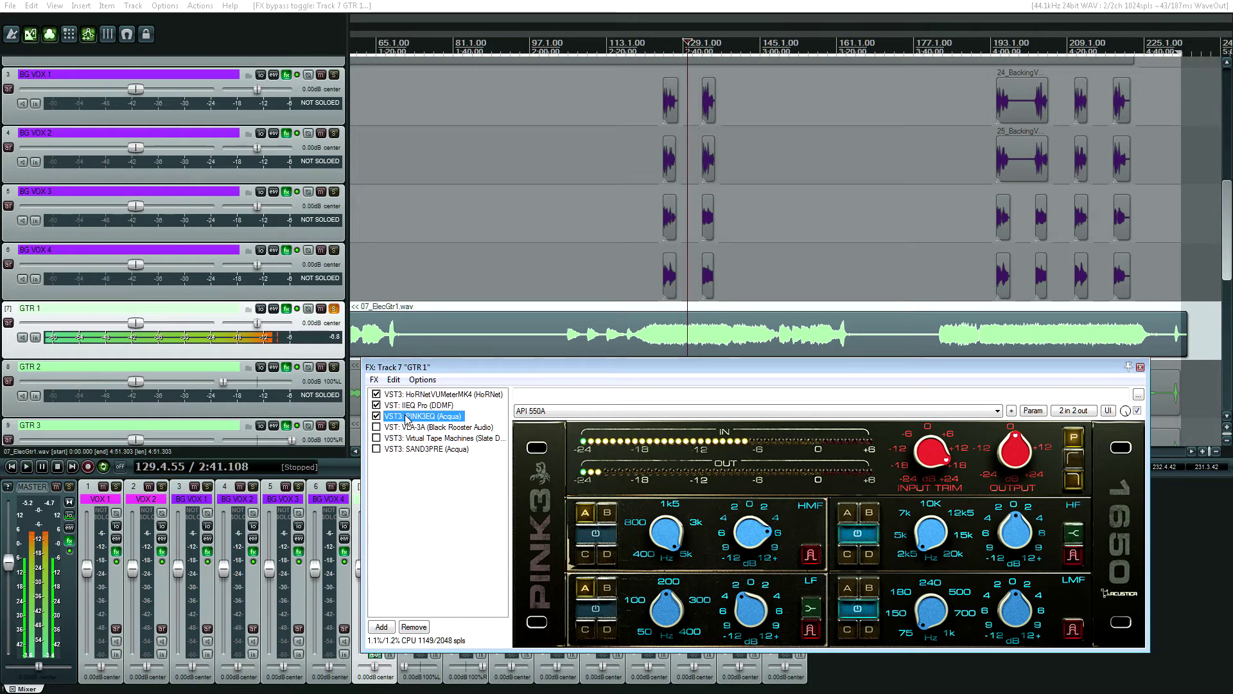
# Enable the VLA-3A compressor on GTR 1 and compare short playbacks with it engaged and bypassed, leaving it enabled.
pyautogui.click(405, 428)
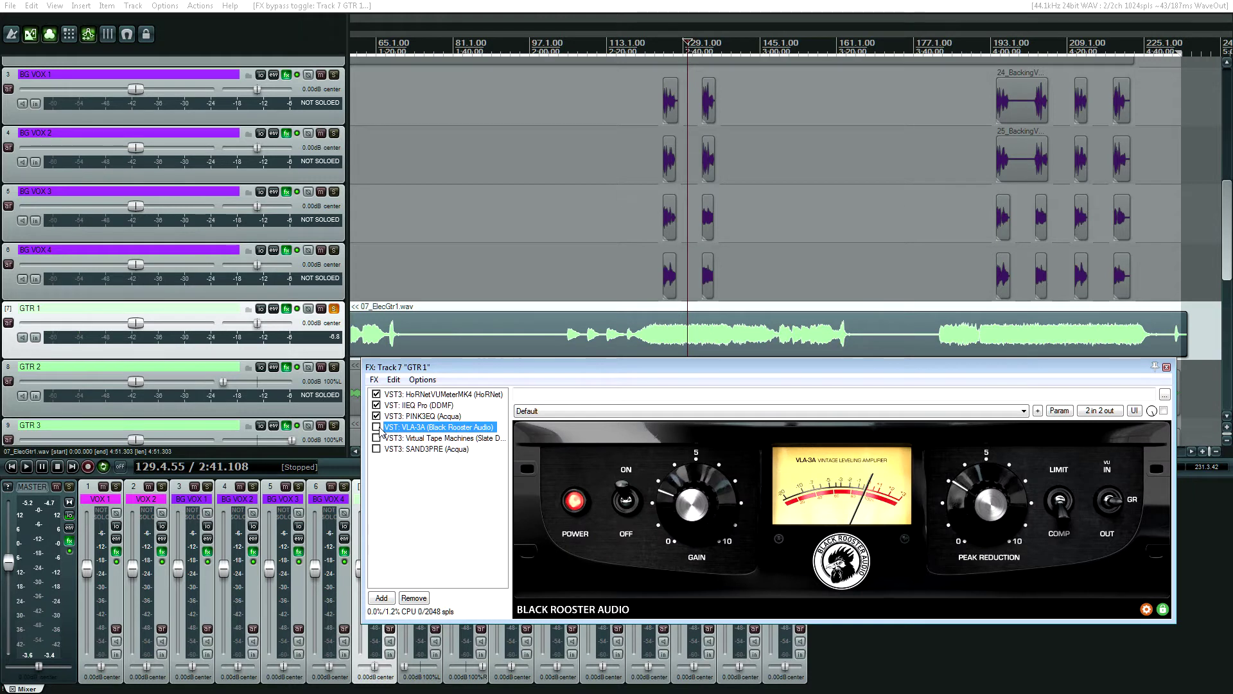
pyautogui.click(377, 427)
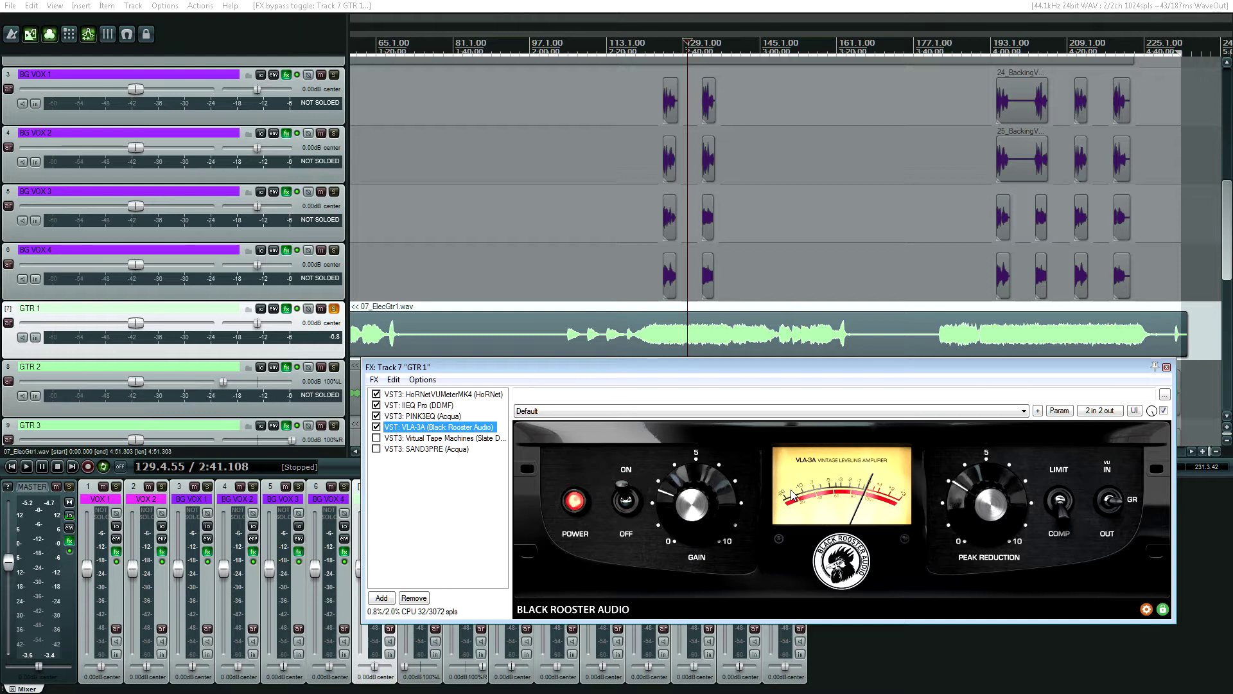
pyautogui.press('space')
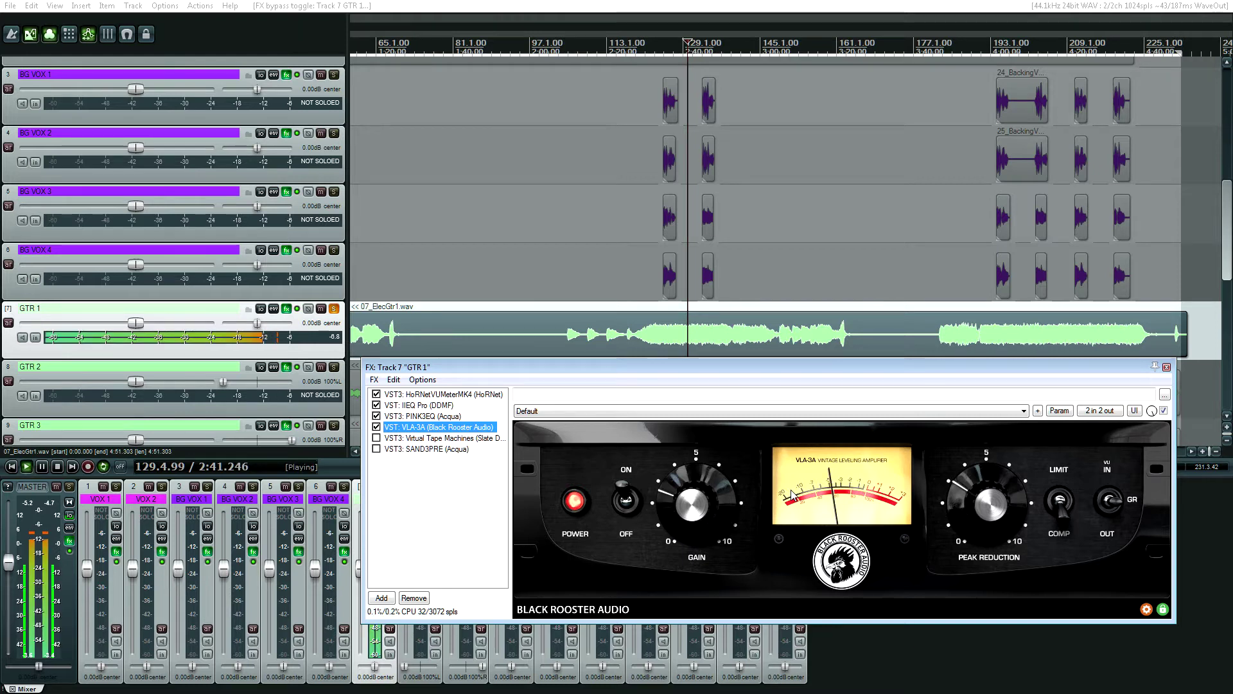
pyautogui.click(376, 428)
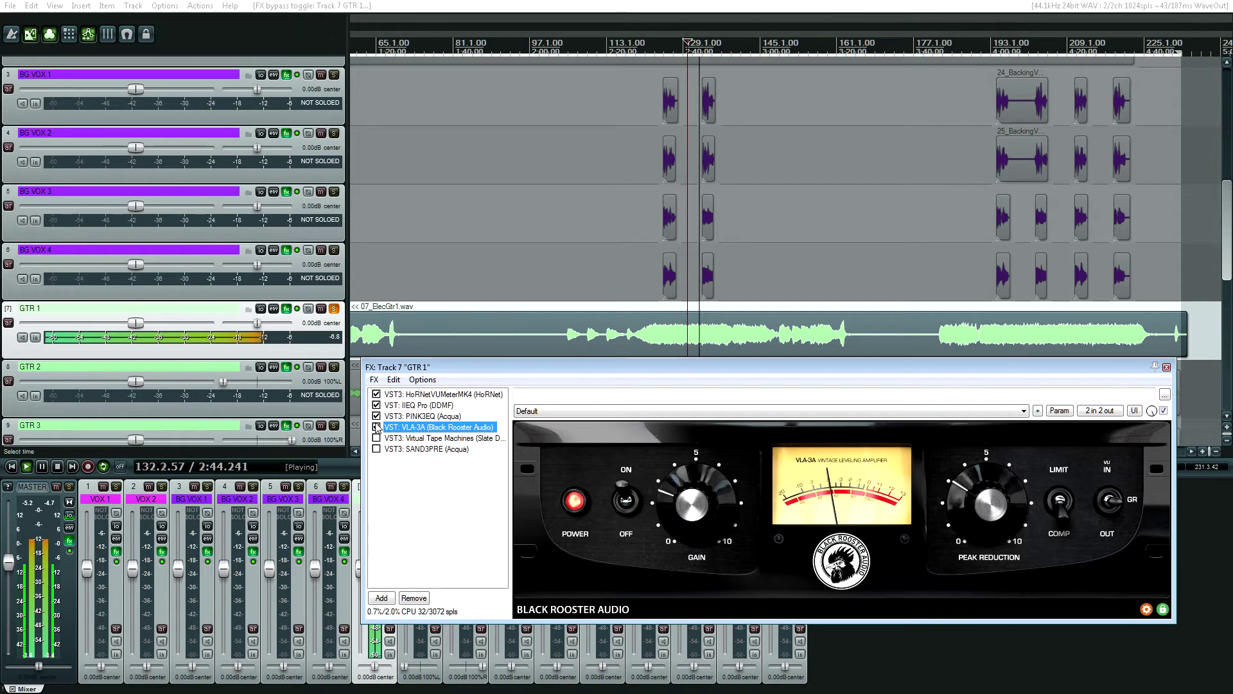
pyautogui.press('space')
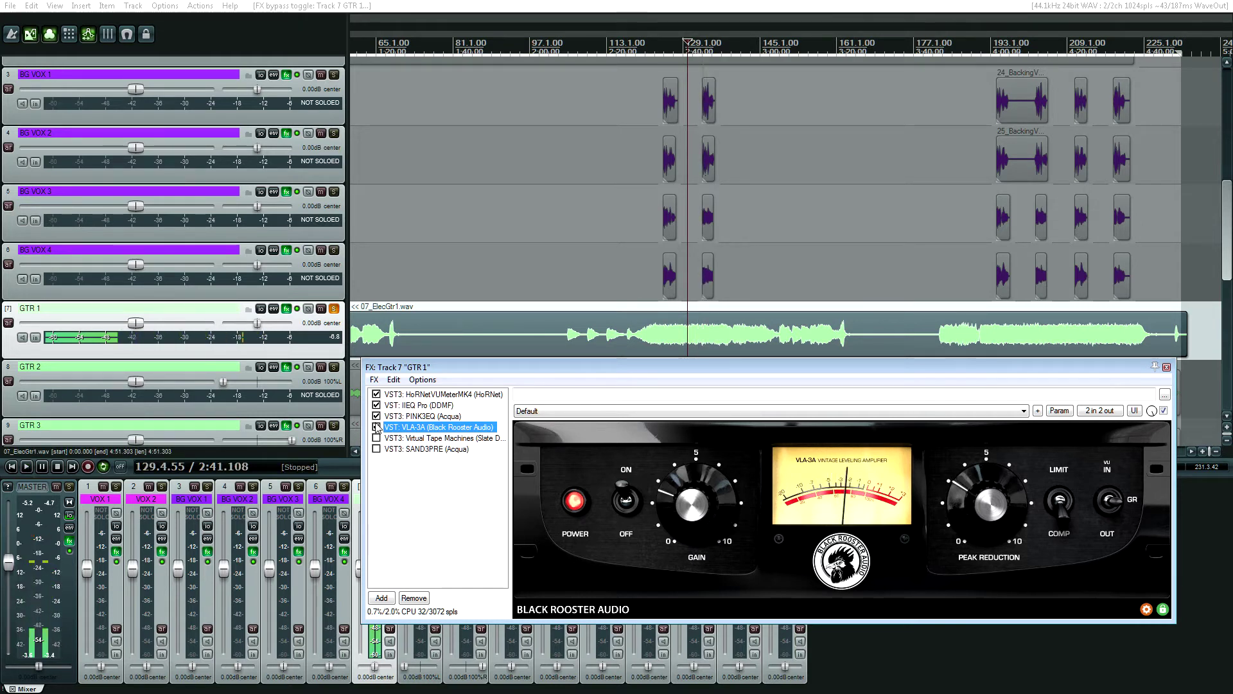
pyautogui.press('space')
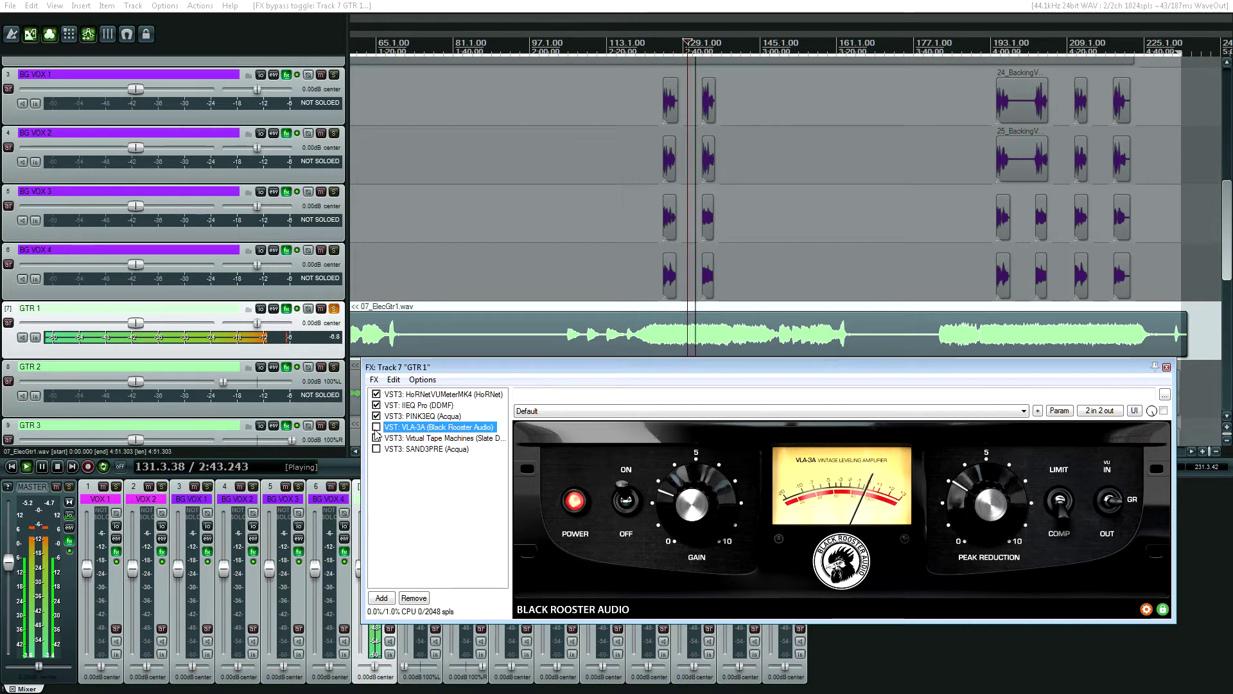
pyautogui.press('space')
pyautogui.click(376, 428)
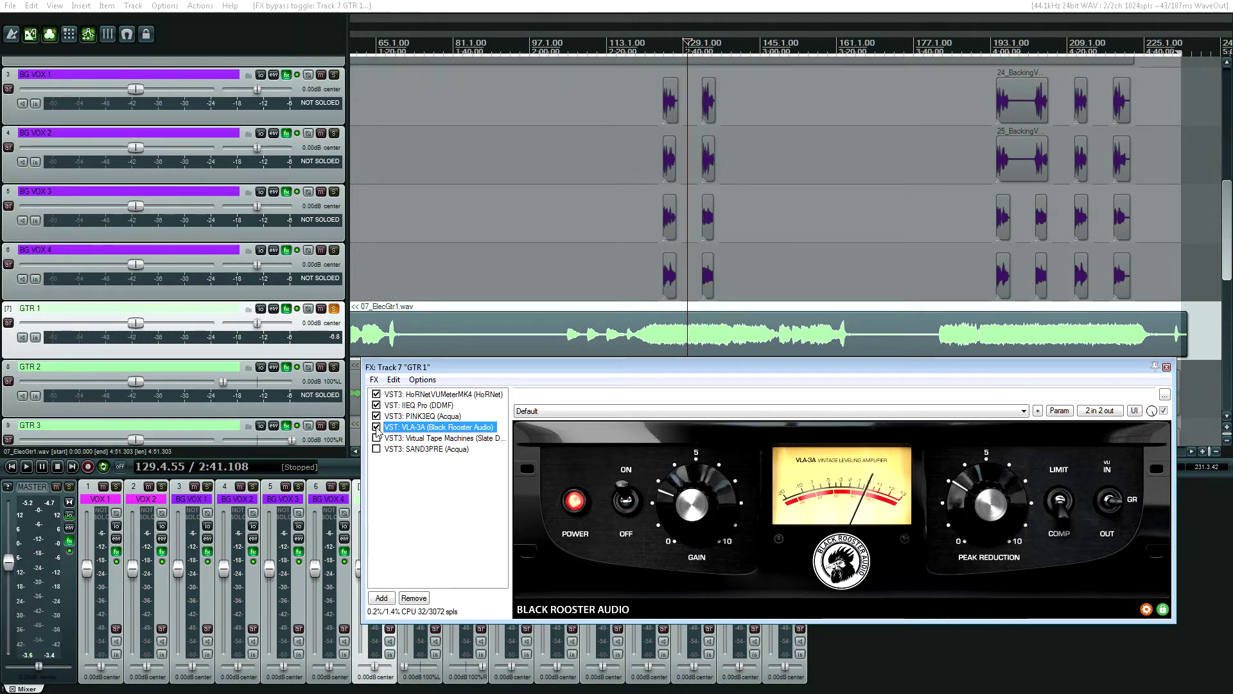
pyautogui.press('space')
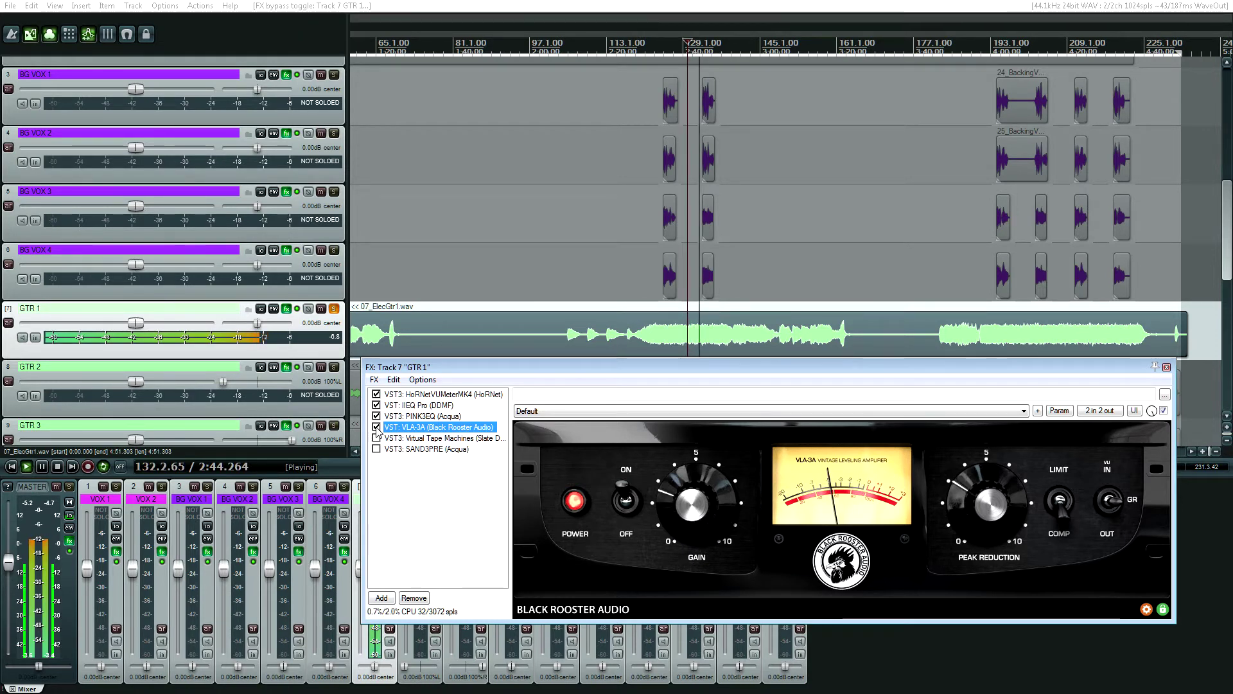
pyautogui.press('space')
# Enable Virtual Tape Machines in the GTR 1 chain and play the guitar through it.
pyautogui.click(405, 438)
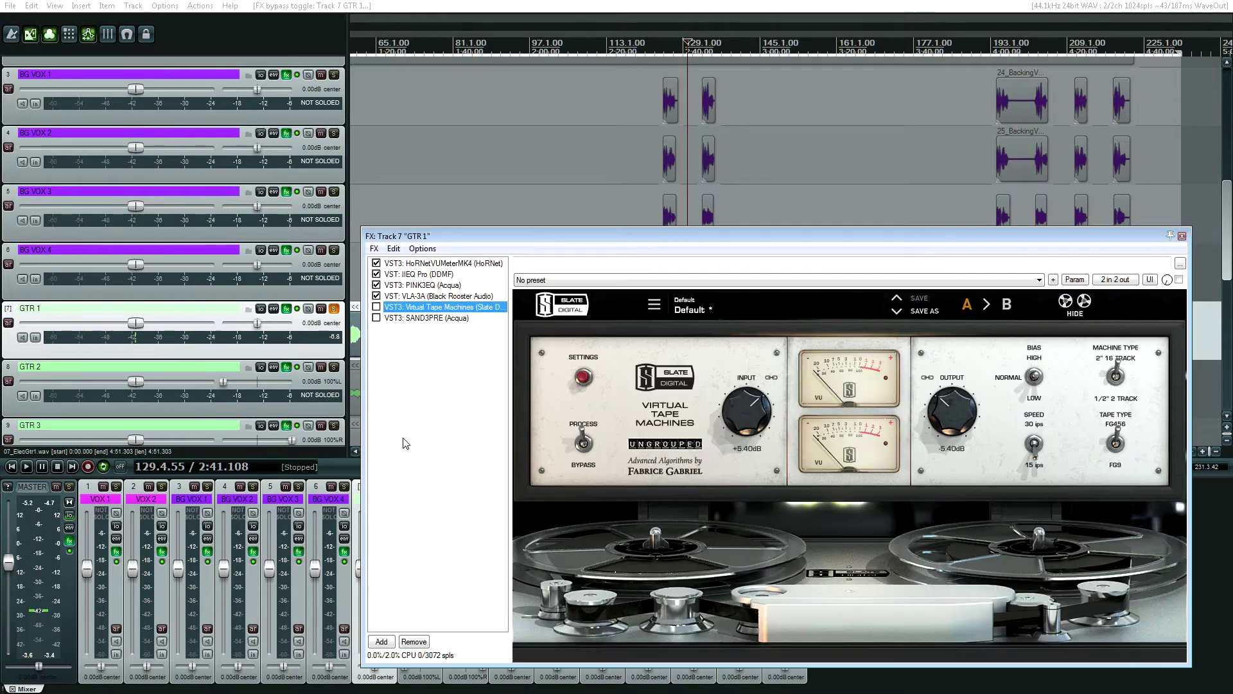
pyautogui.click(376, 307)
pyautogui.click(377, 317)
pyautogui.press('space')
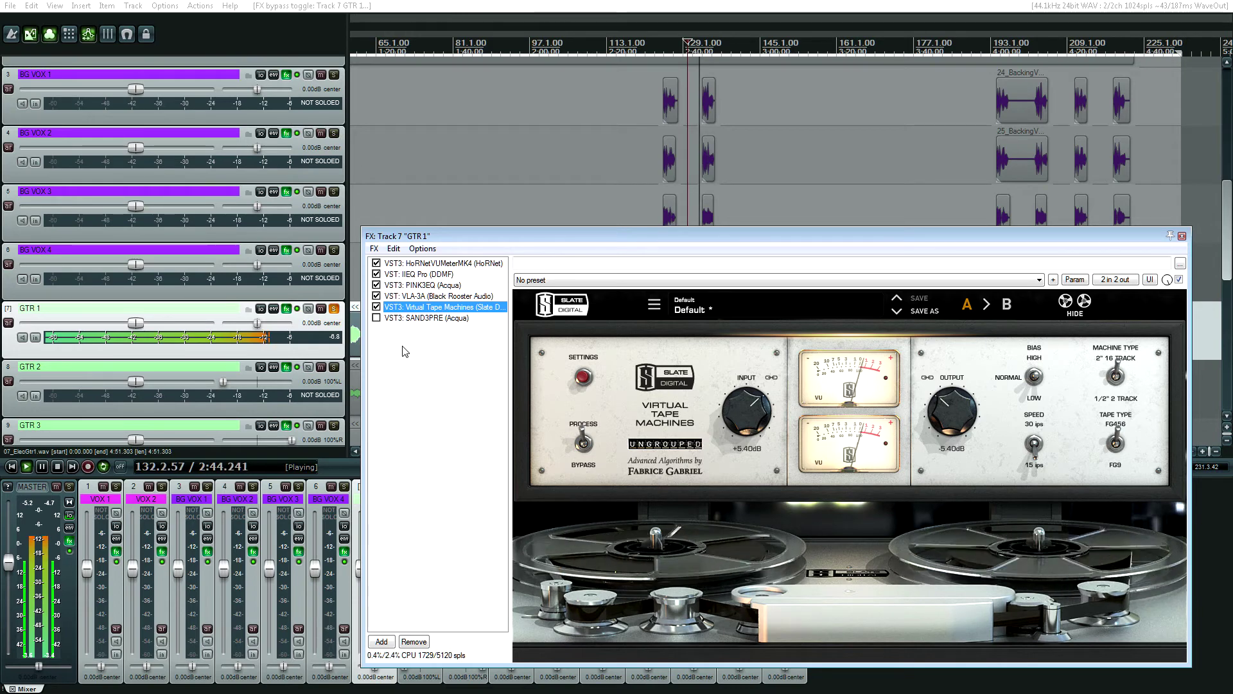
# Stop playback, inspect the disabled SAND3PRE preamp in the GTR 1 chain and close the chain.
pyautogui.press('space')
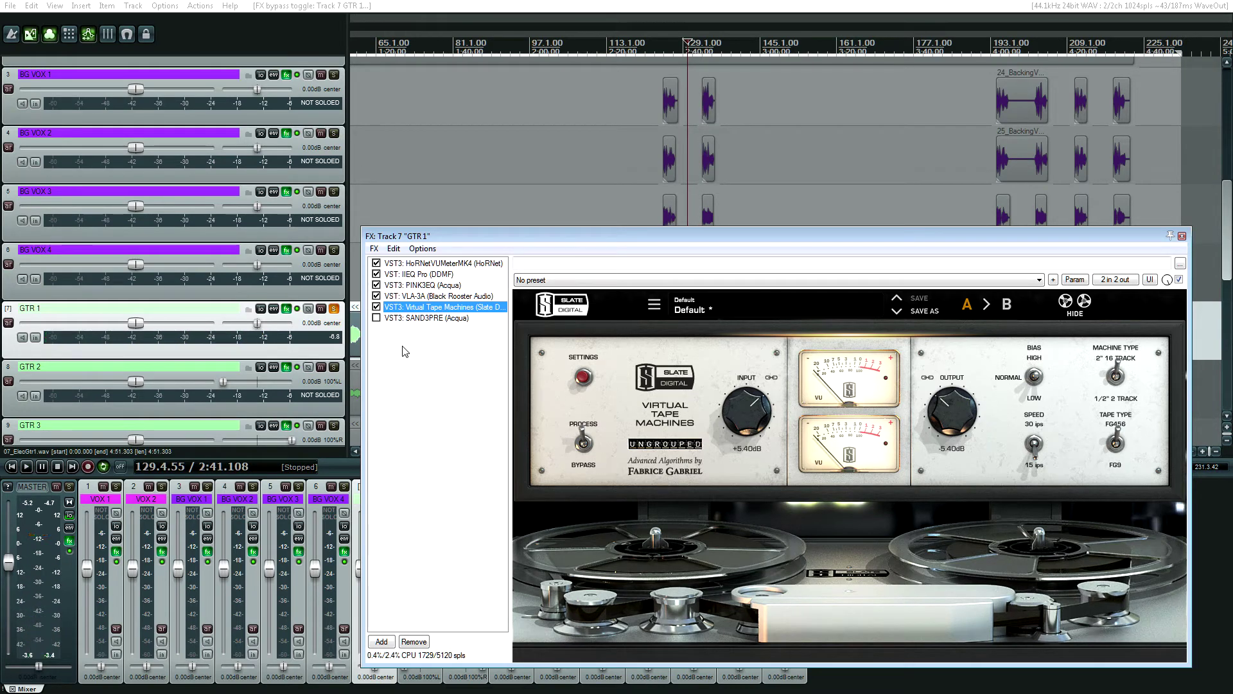
pyautogui.click(422, 318)
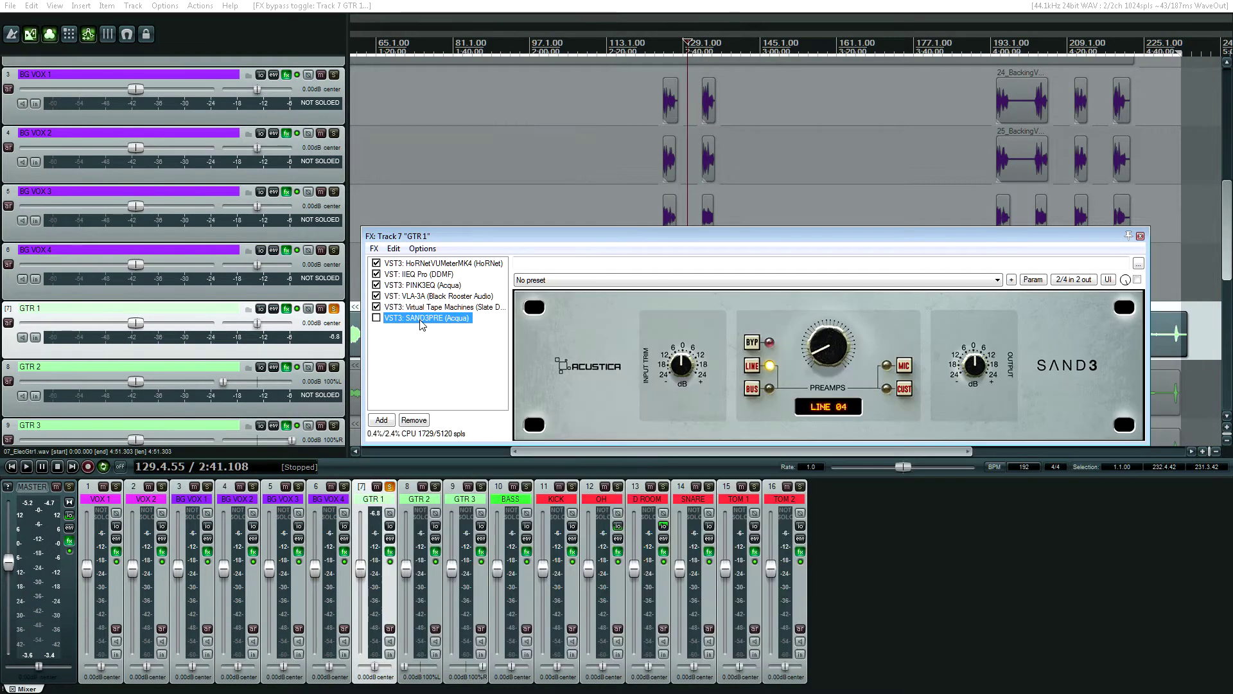
pyautogui.moveTo(556, 231); pyautogui.dragTo(422, 334)
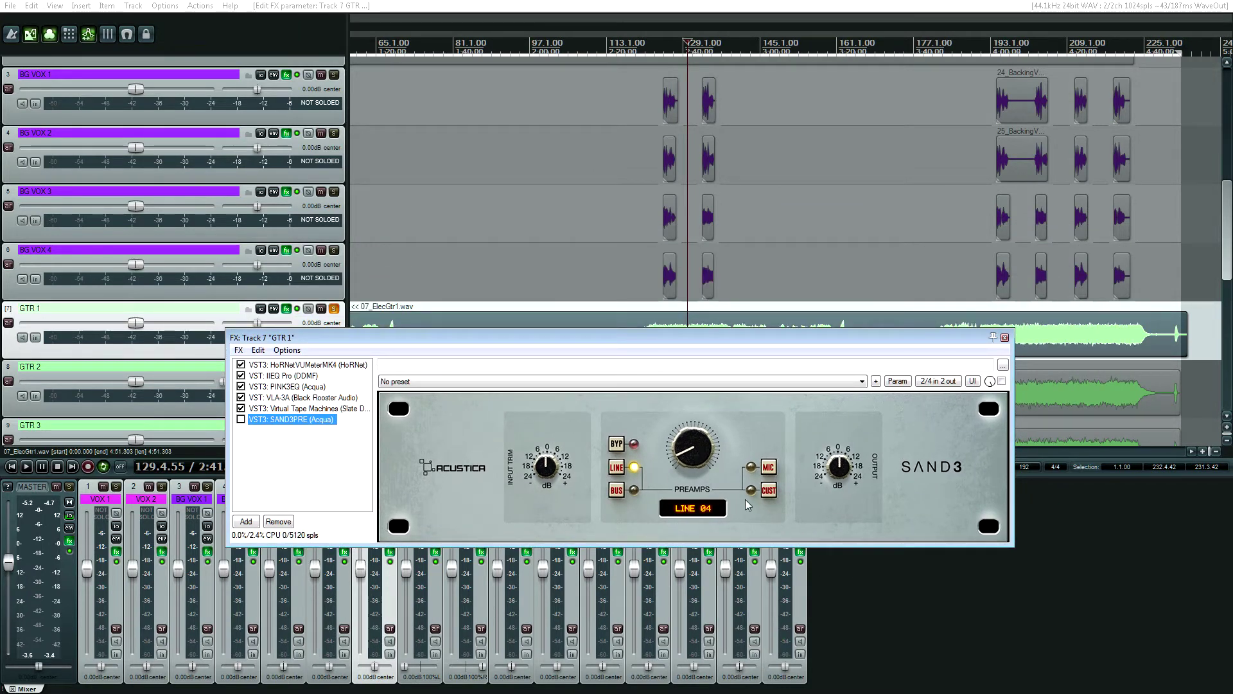
pyautogui.click(1005, 338)
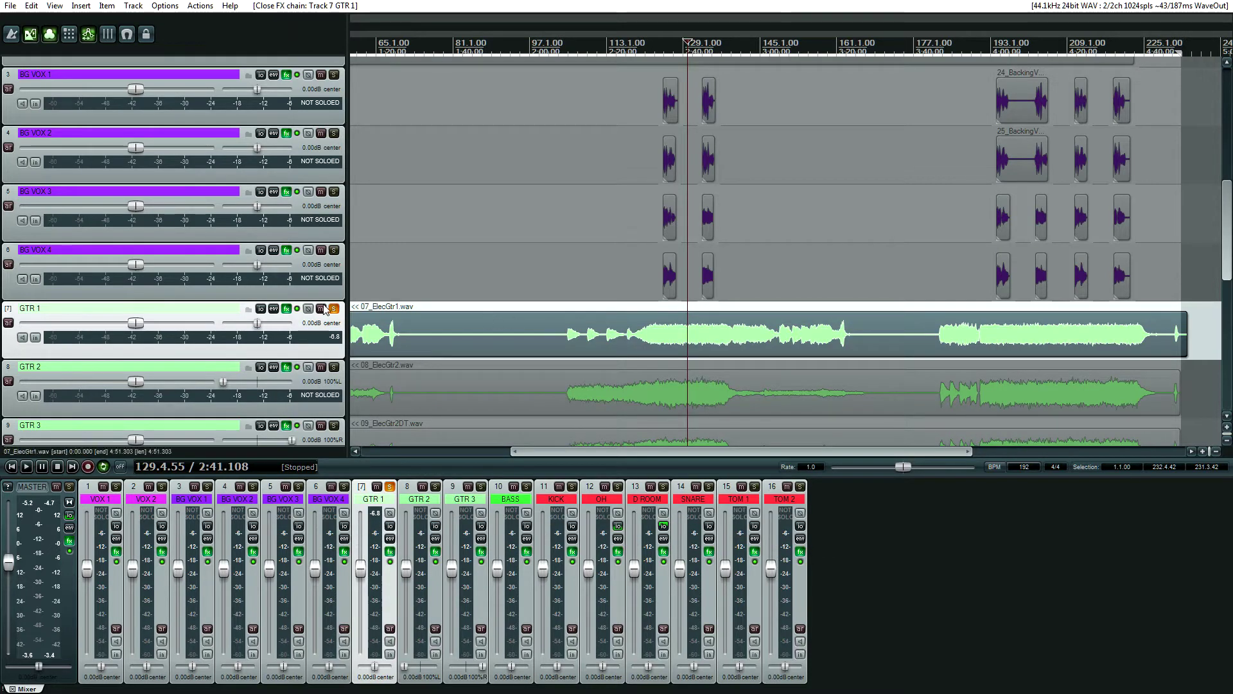
# Take GTR 1 out of solo and solo GTR 2 and GTR 3 together.
pyautogui.click(333, 309)
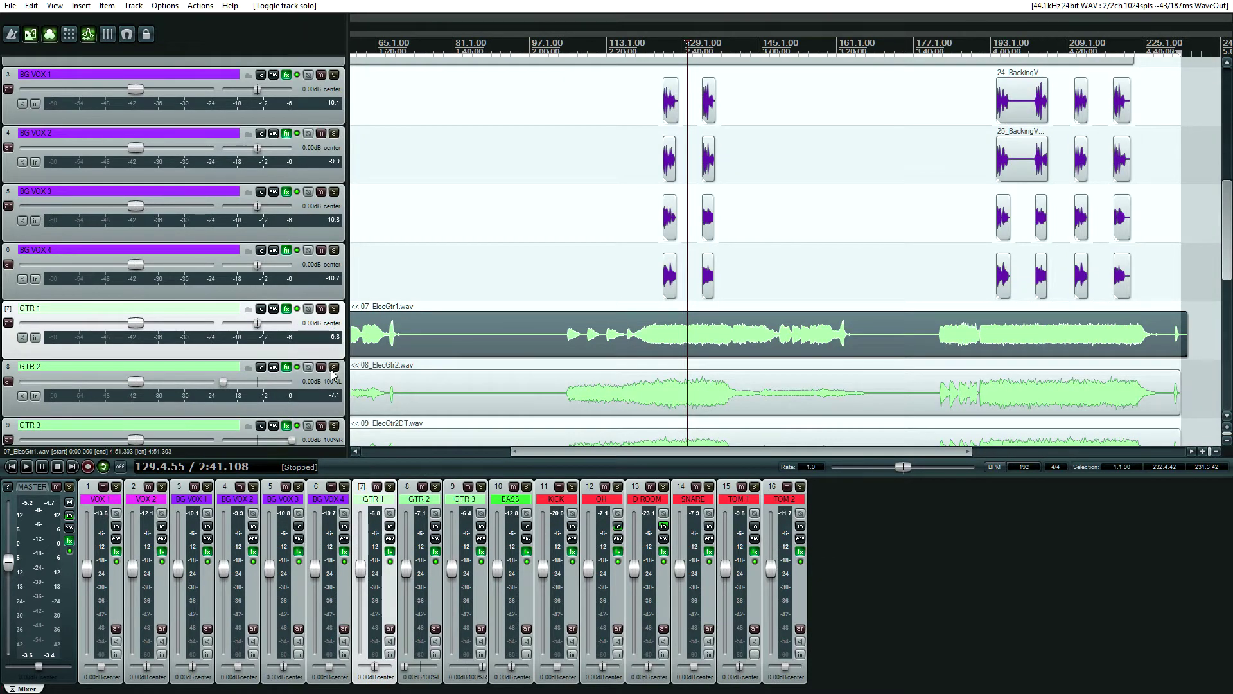
pyautogui.click(334, 367)
pyautogui.click(333, 425)
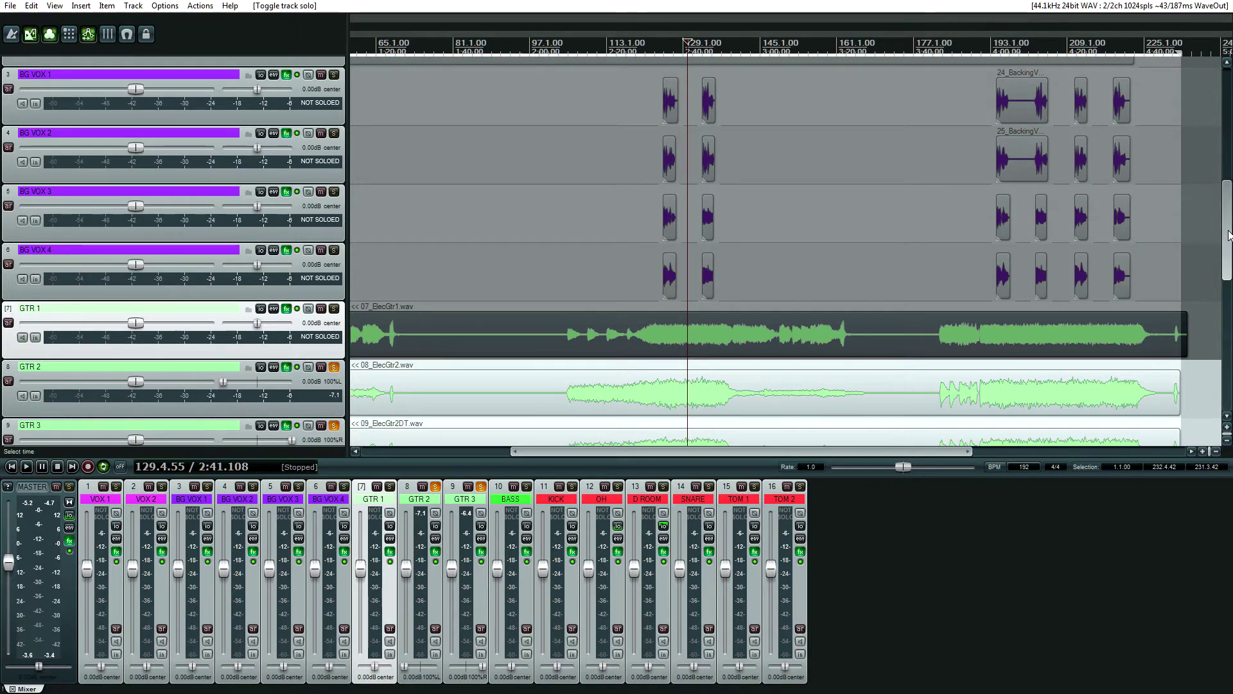
# Show the HoRNet VU Meter in the GTR 2 effects chain and remove the mvMeter2 plug-in from it.
pyautogui.scroll(-3, 850, 273)
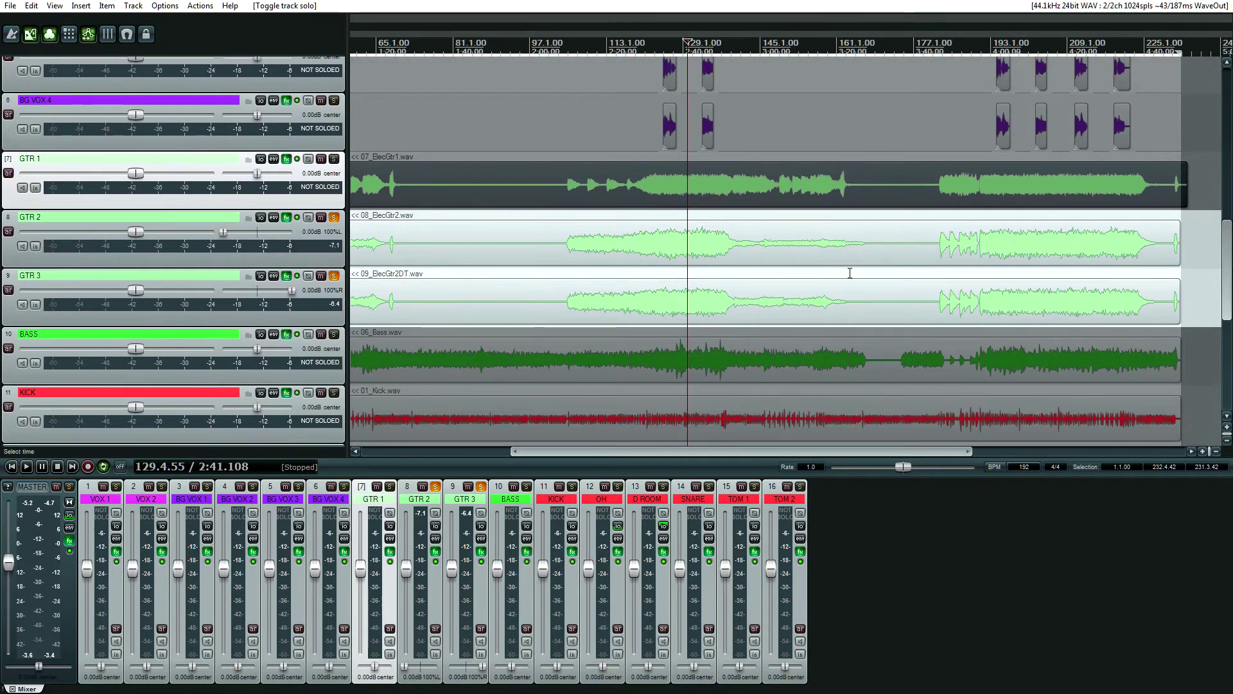
pyautogui.click(286, 217)
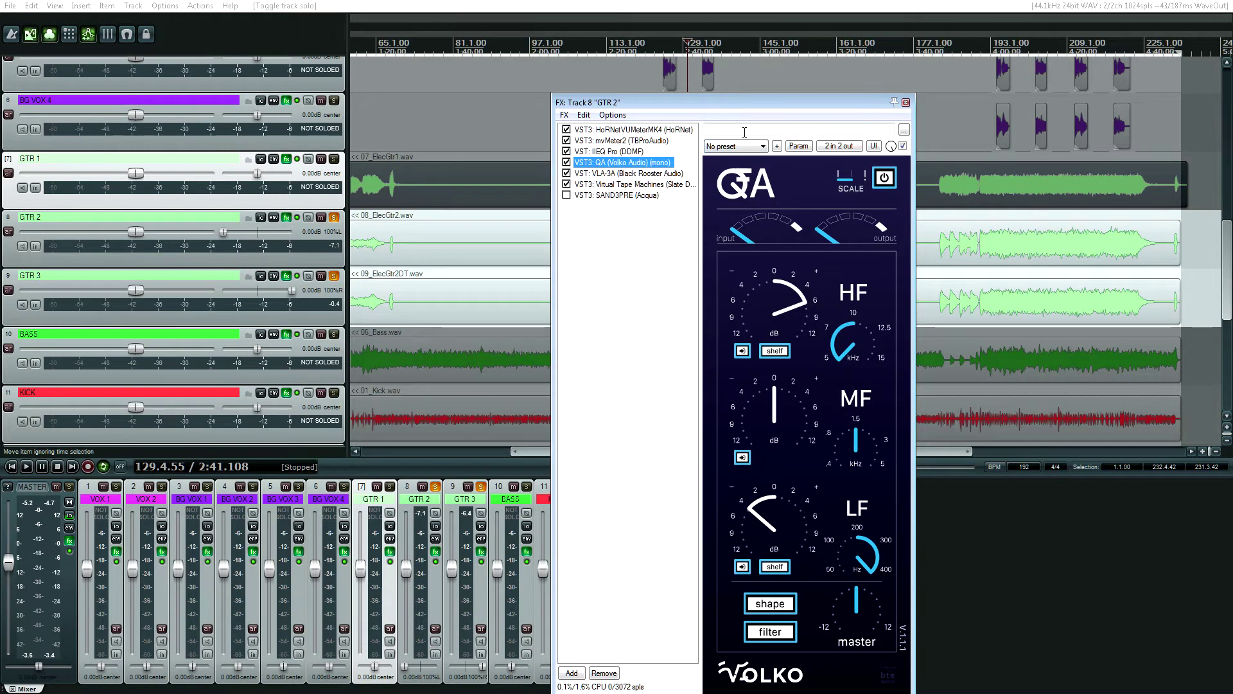
pyautogui.click(649, 129)
pyautogui.moveTo(691, 100); pyautogui.dragTo(501, 390)
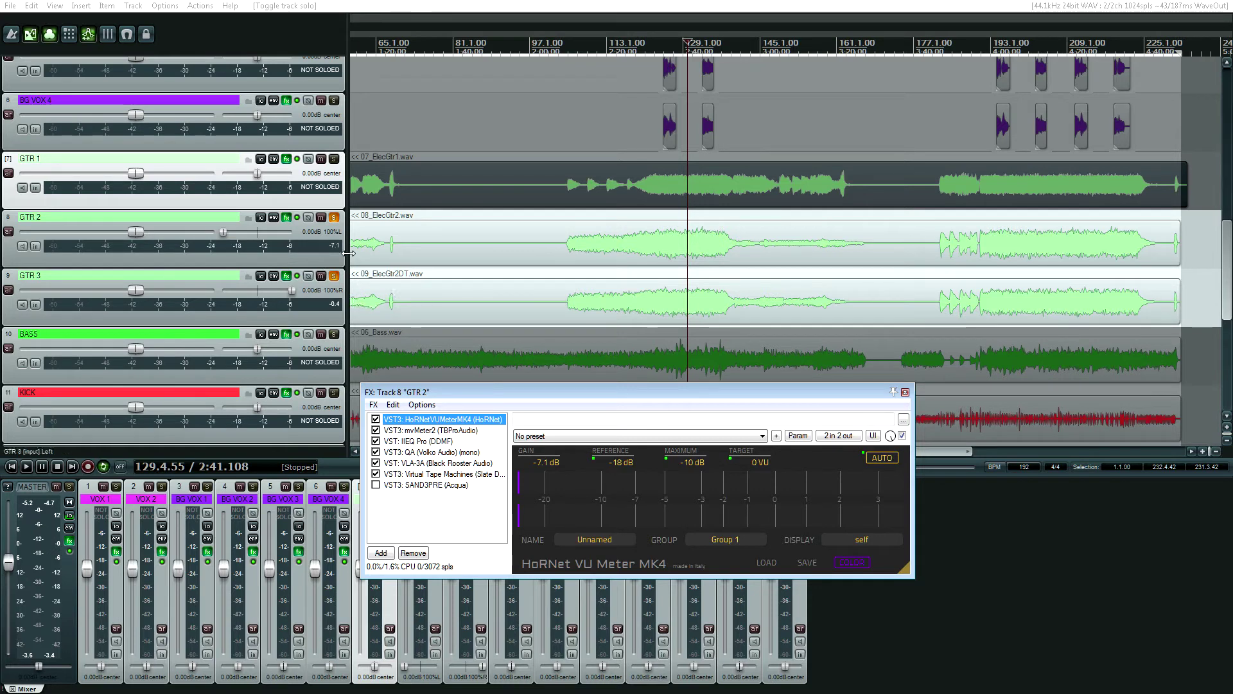
pyautogui.click(423, 431)
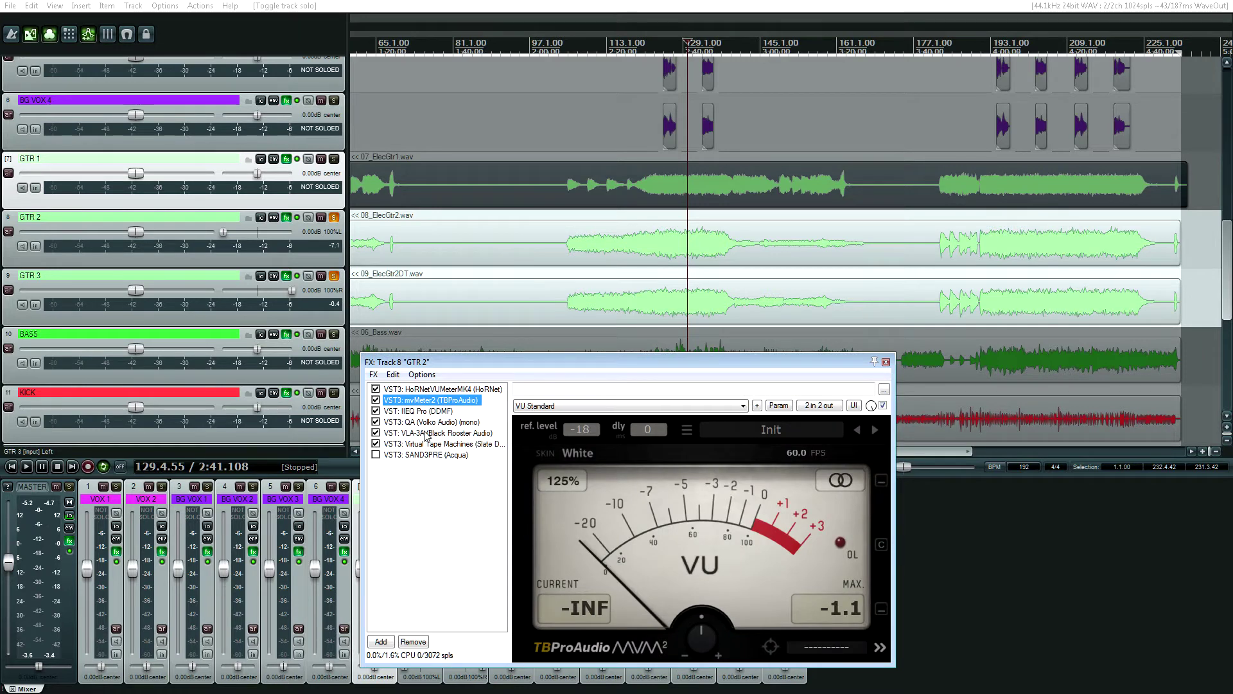
pyautogui.press('Delete')
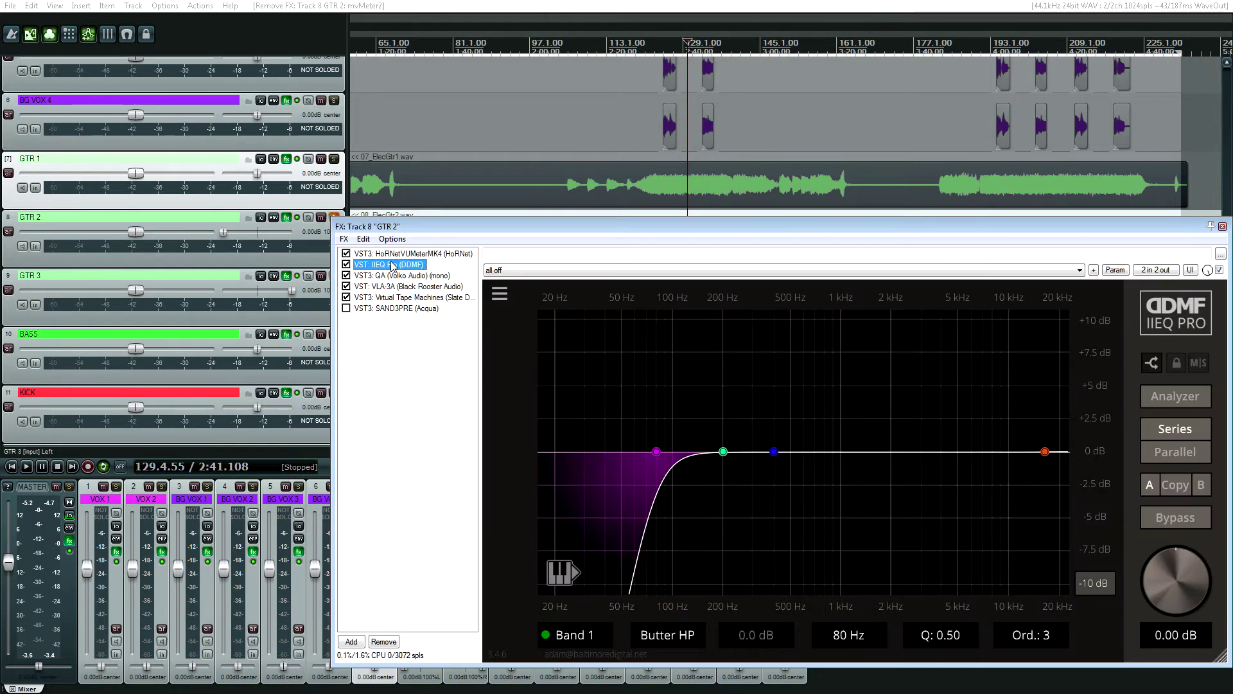
# Review the IIEQ Pro, QA, VLA-3A and Virtual Tape Machines settings in the GTR 2 chain.
pyautogui.click(390, 274)
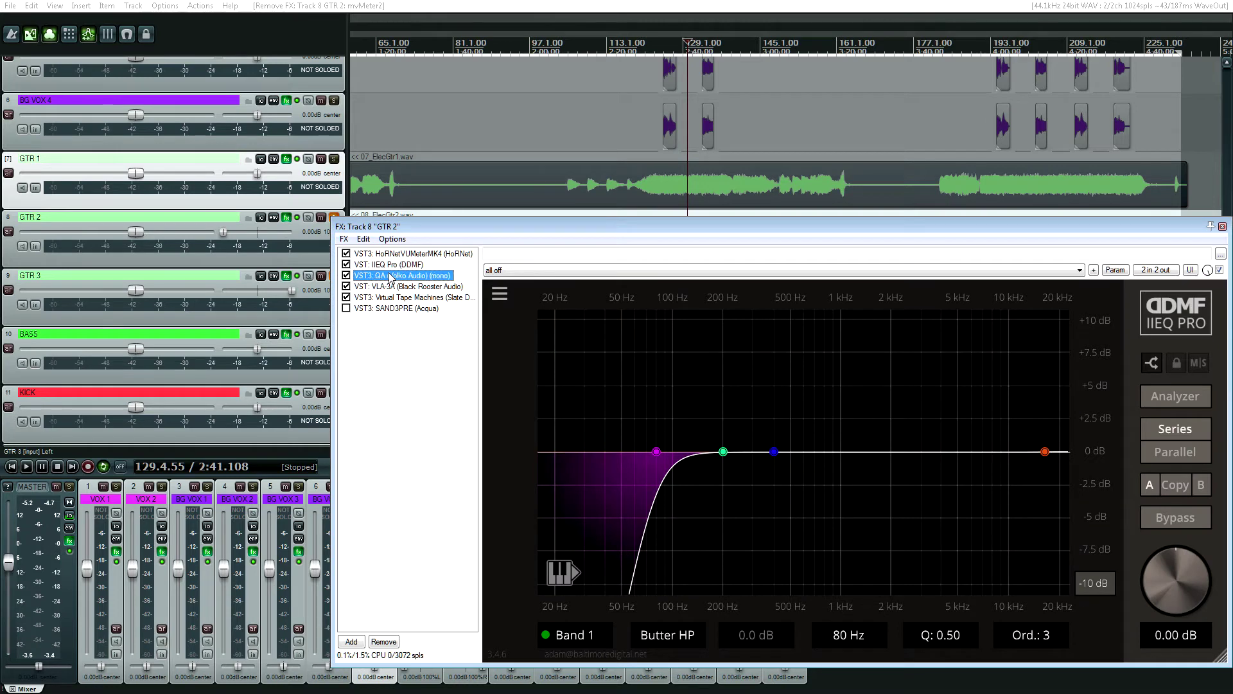
pyautogui.press('Up')
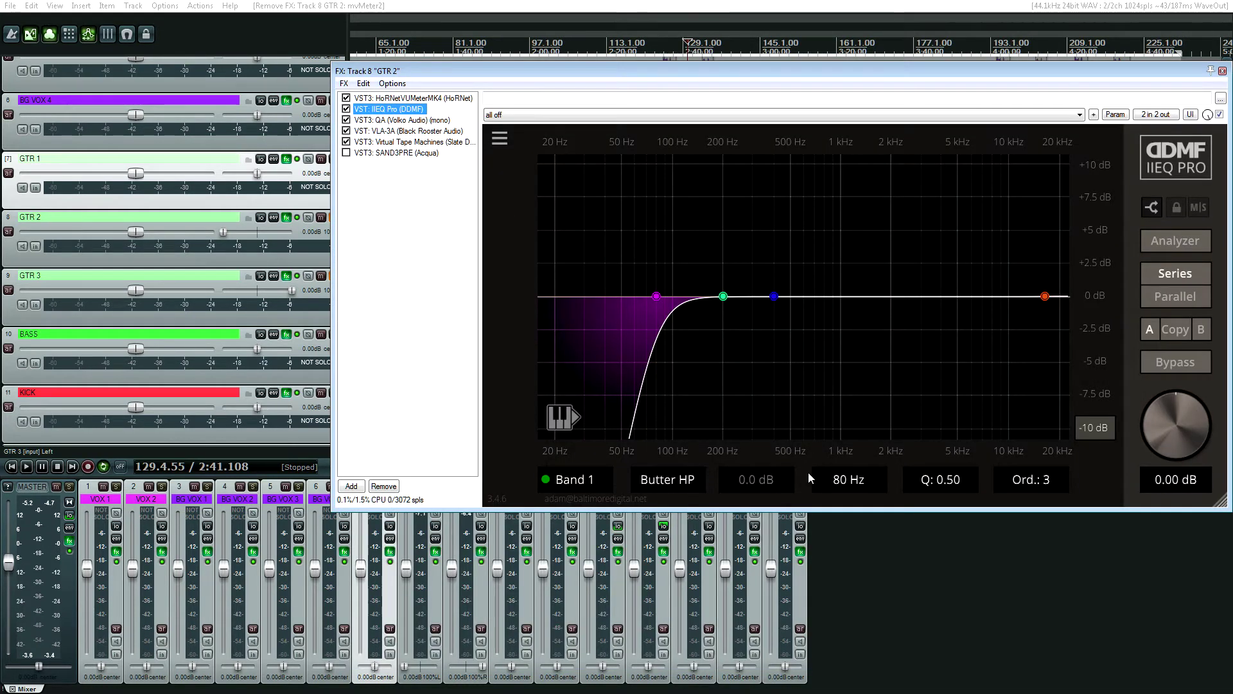
pyautogui.click(398, 121)
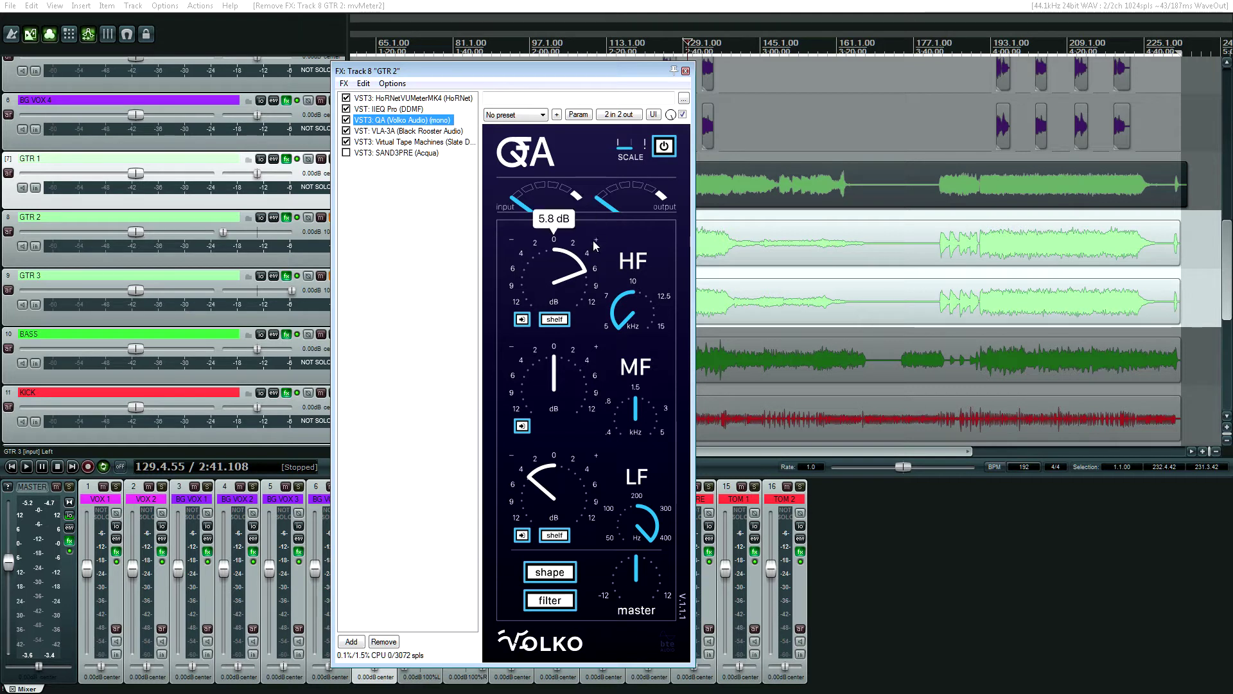
pyautogui.moveTo(582, 510)
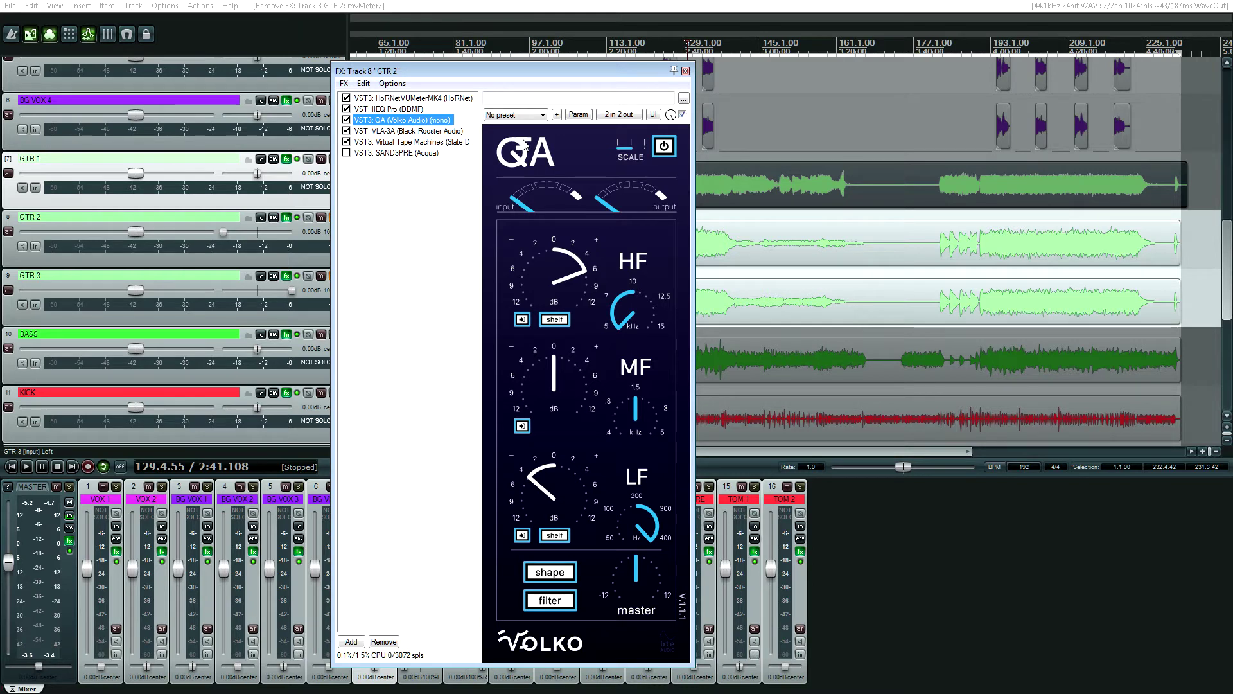
pyautogui.click(434, 131)
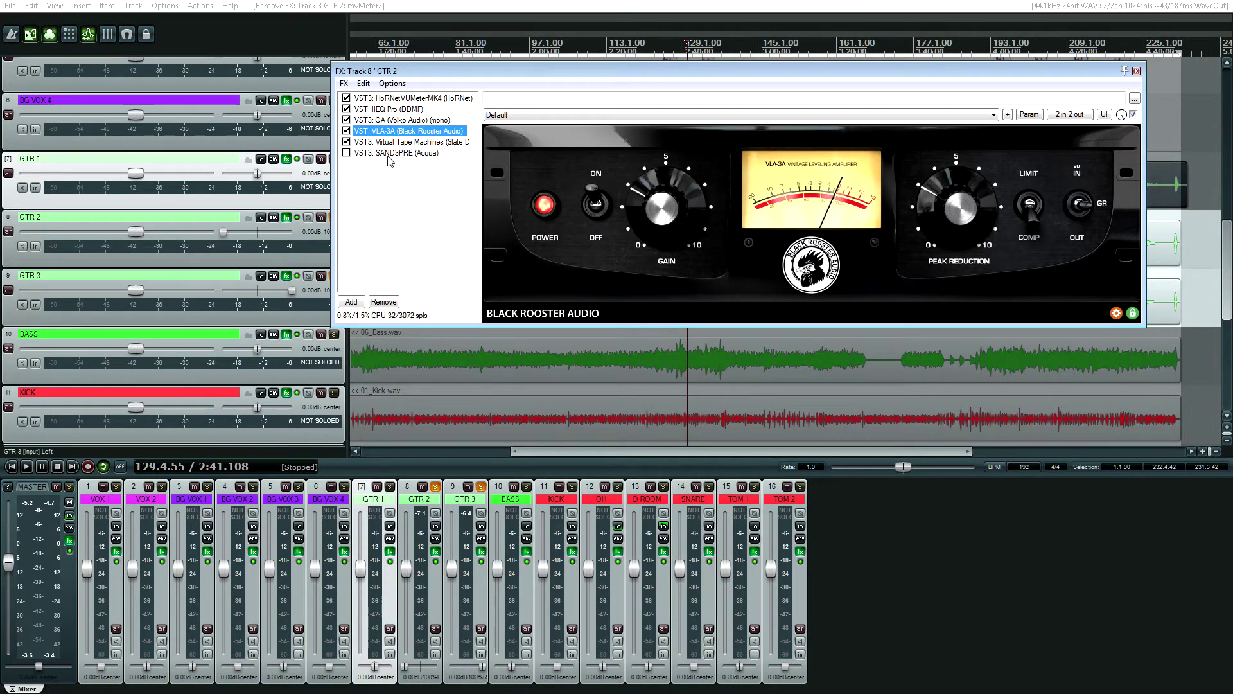
pyautogui.press('Down')
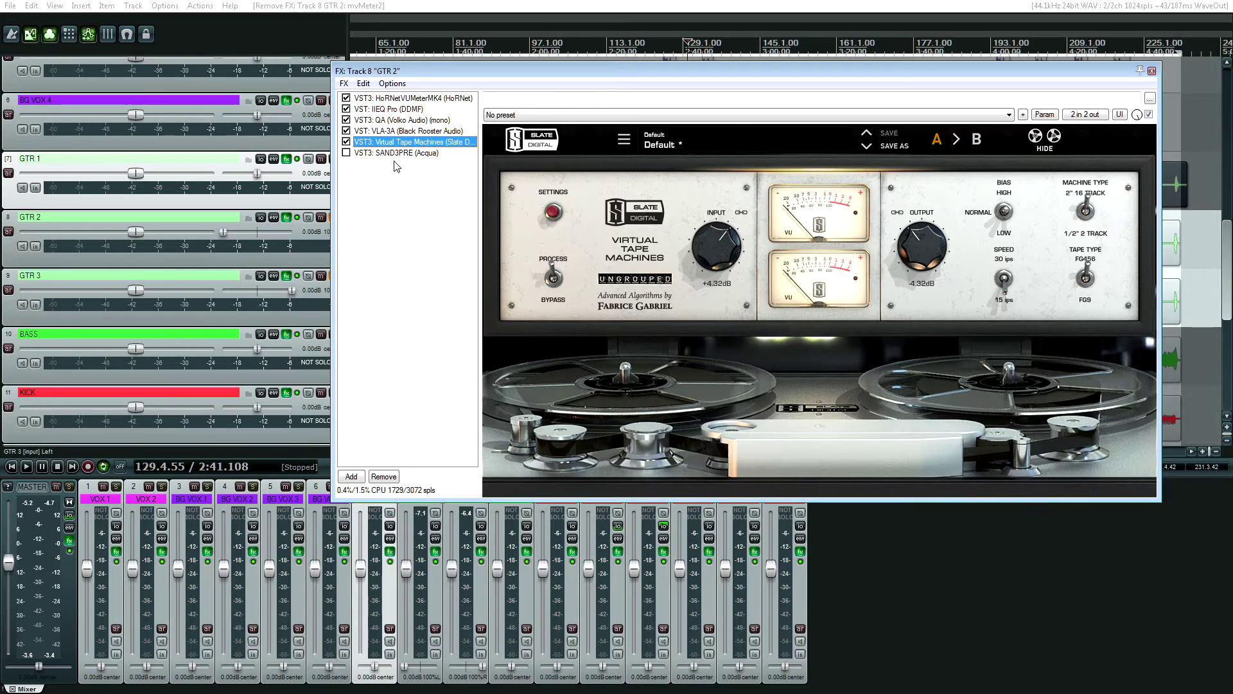
# Remove the disabled SAND3PRE plug-in from the GTR 2 chain and close the chain.
pyautogui.press('Down')
pyautogui.moveTo(490, 71); pyautogui.dragTo(437, 311)
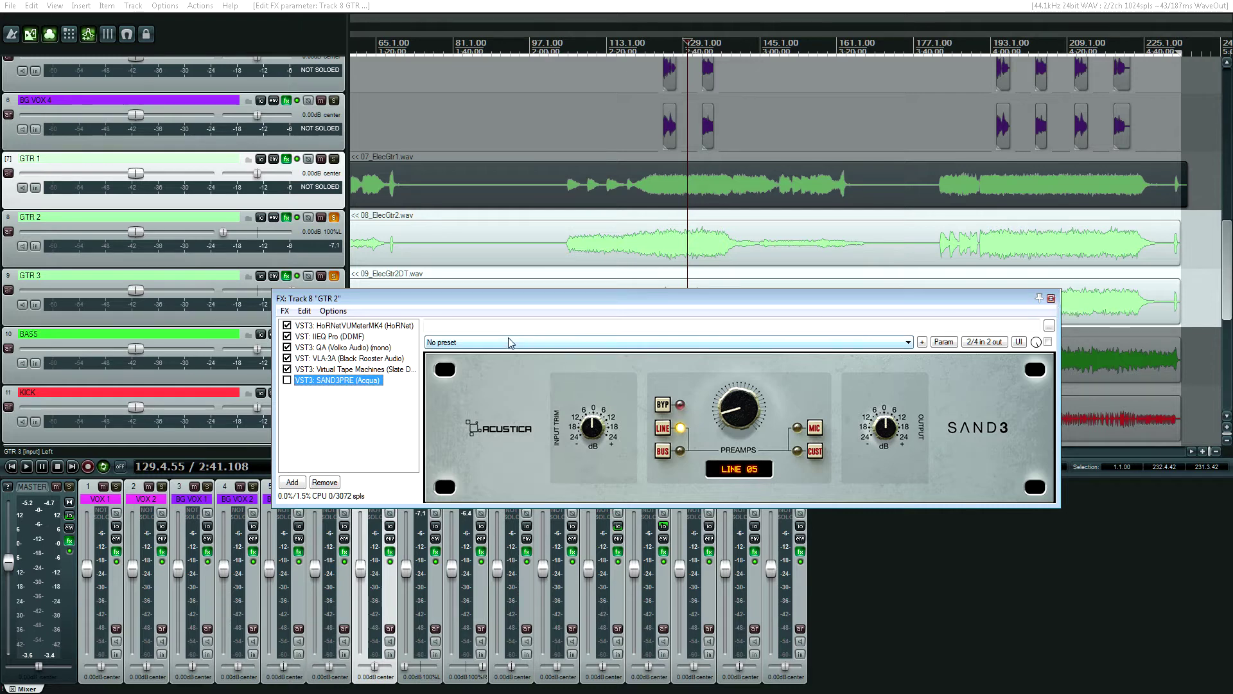
pyautogui.press('Delete')
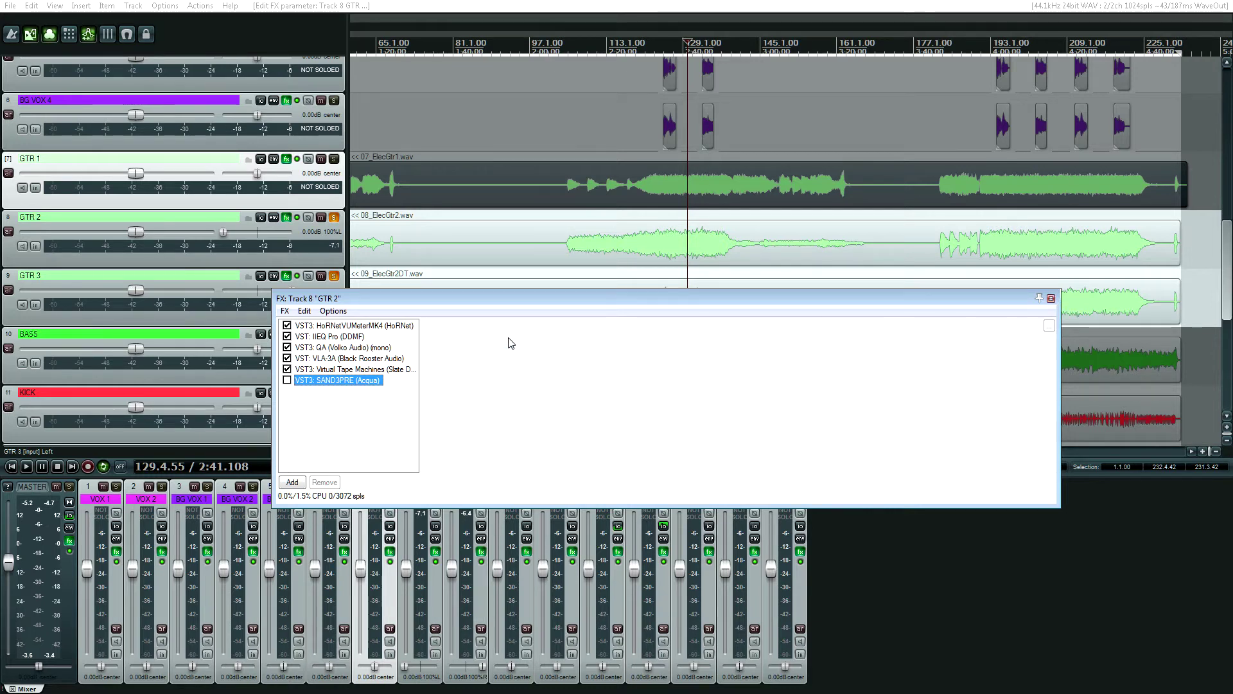
pyautogui.click(1093, 237)
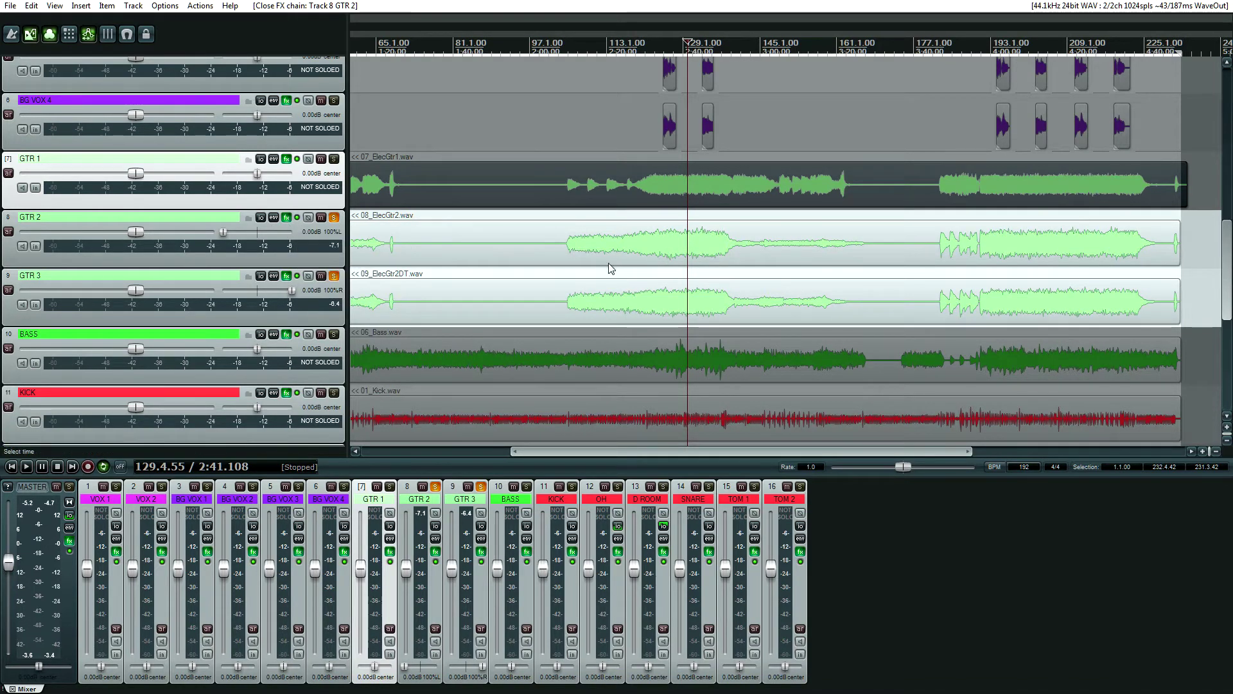
# Select the GTR 2 item and place the edit cursor near measure 30 in the song's first guitar passage.
pyautogui.click(622, 248)
pyautogui.hscroll(-5, 674, 256)
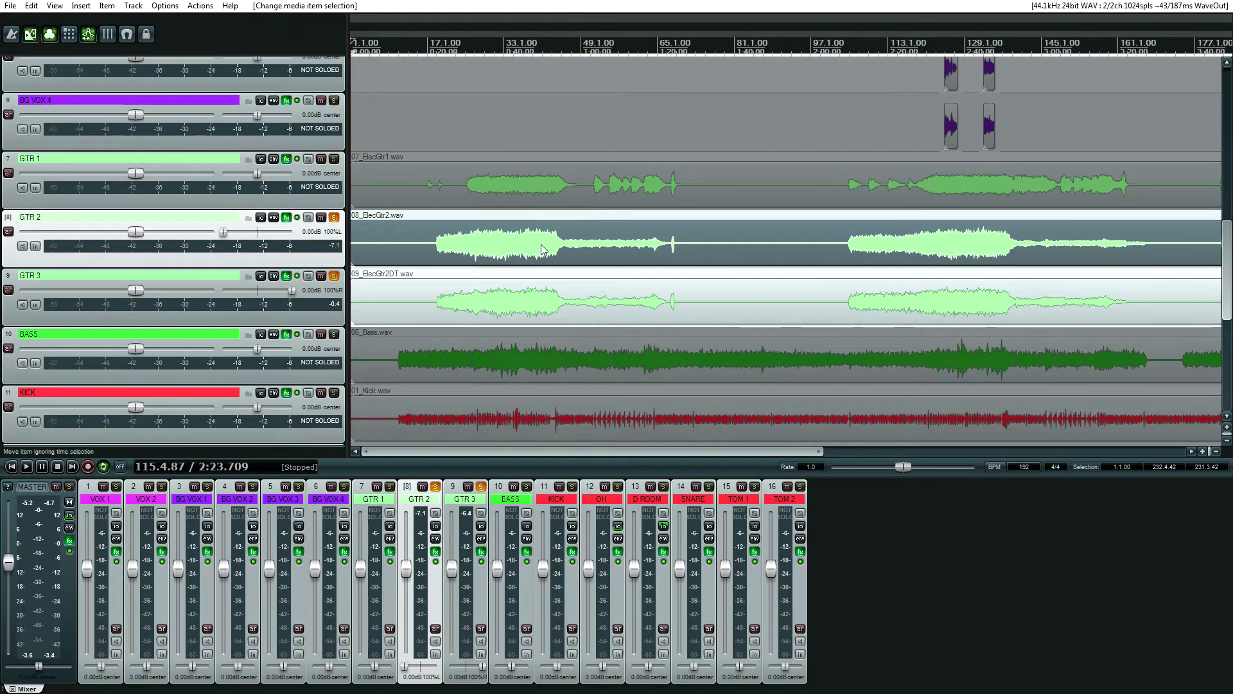
pyautogui.press('Home')
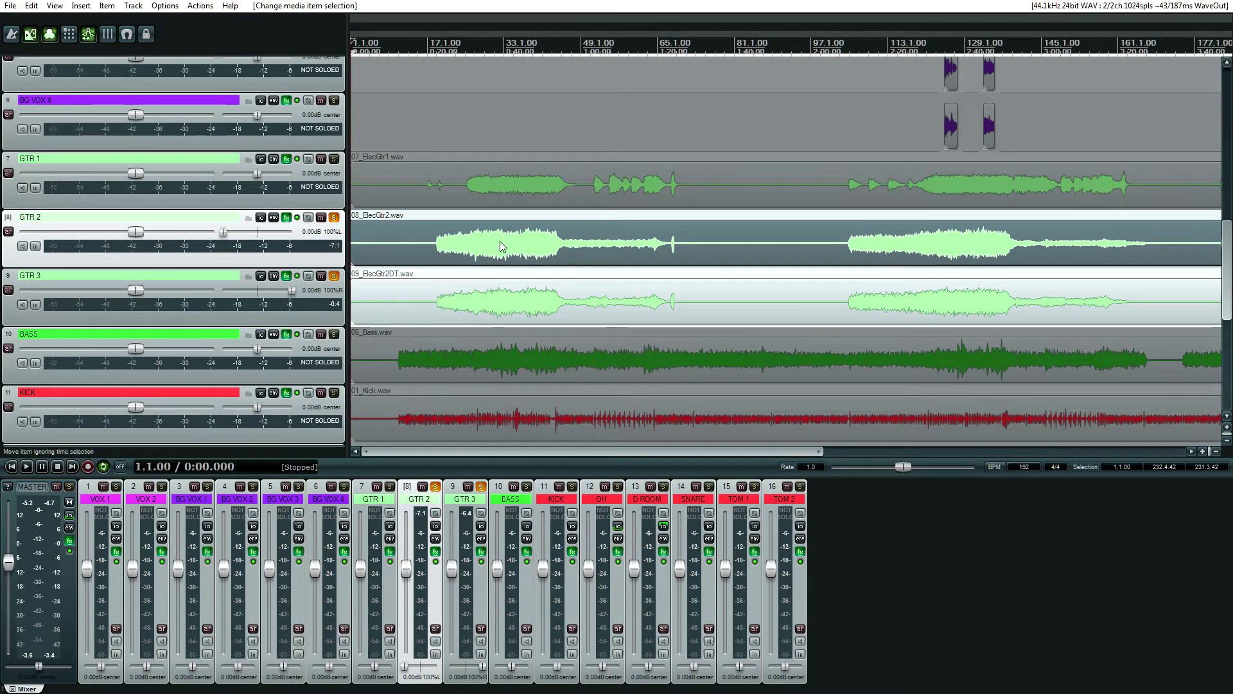
pyautogui.click(493, 249)
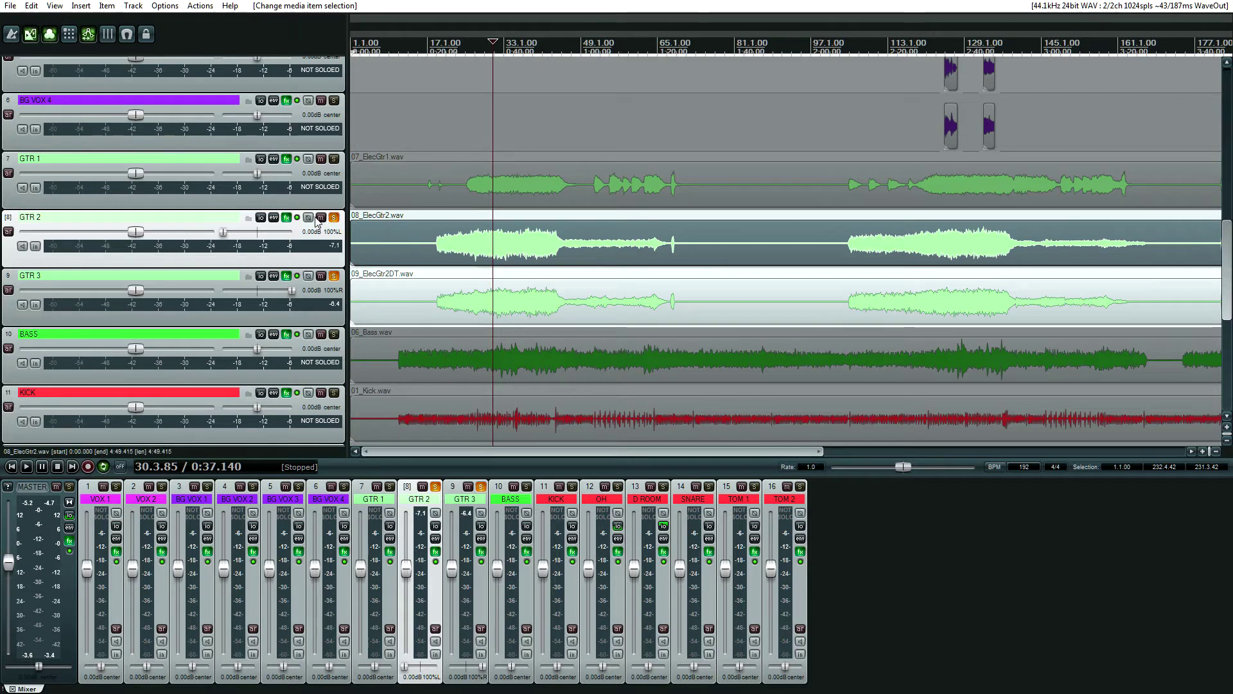
# Bypass the processors after the VU meter on GTR 2 and GTR 3, and play both guitars briefly from about measure 20.
pyautogui.click(287, 219)
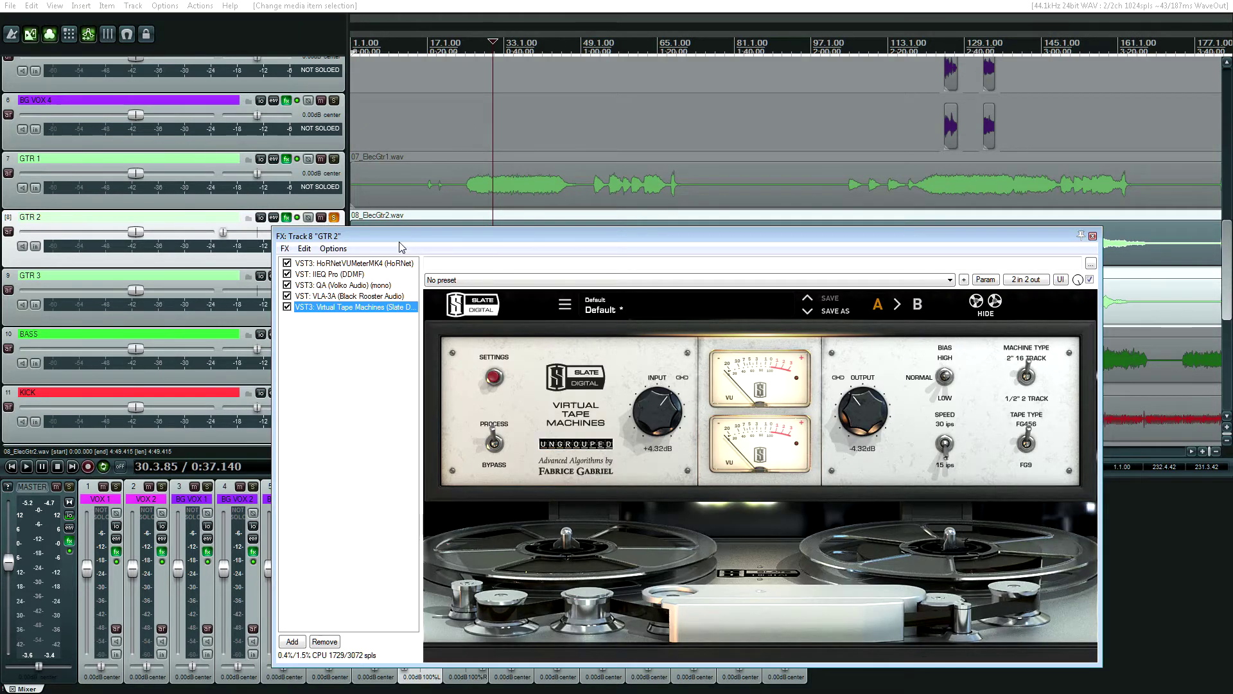
pyautogui.moveTo(399, 242); pyautogui.dragTo(474, 309)
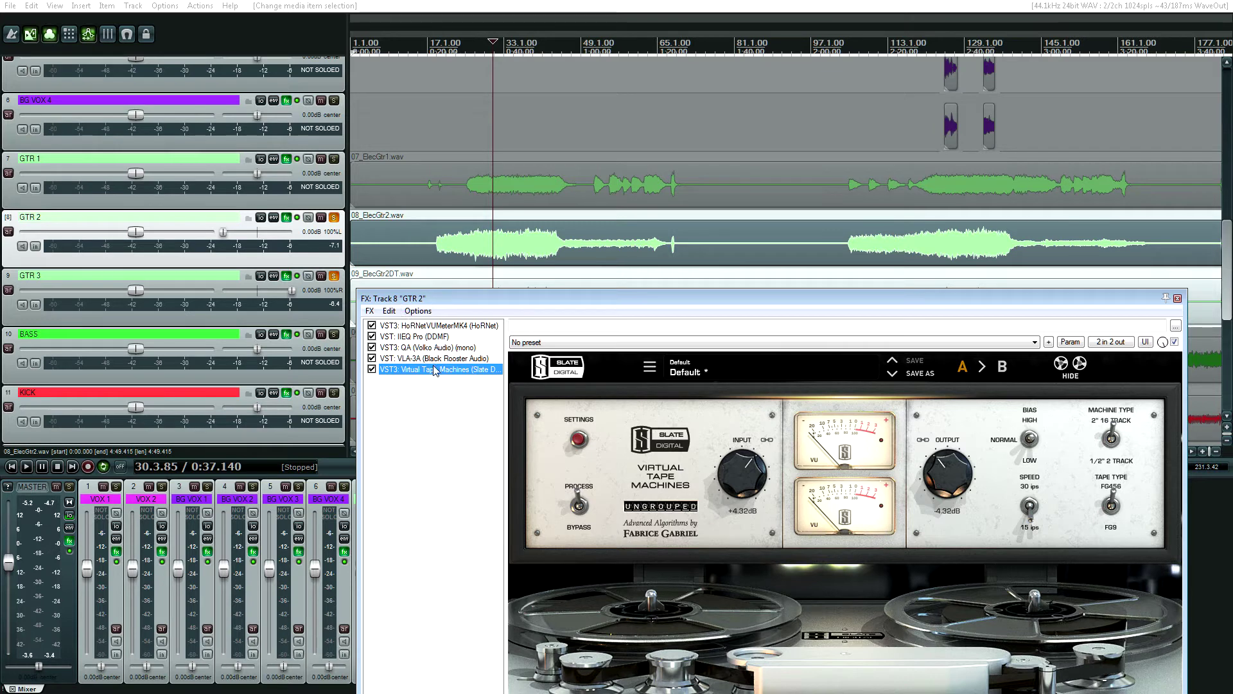
pyautogui.click(426, 325)
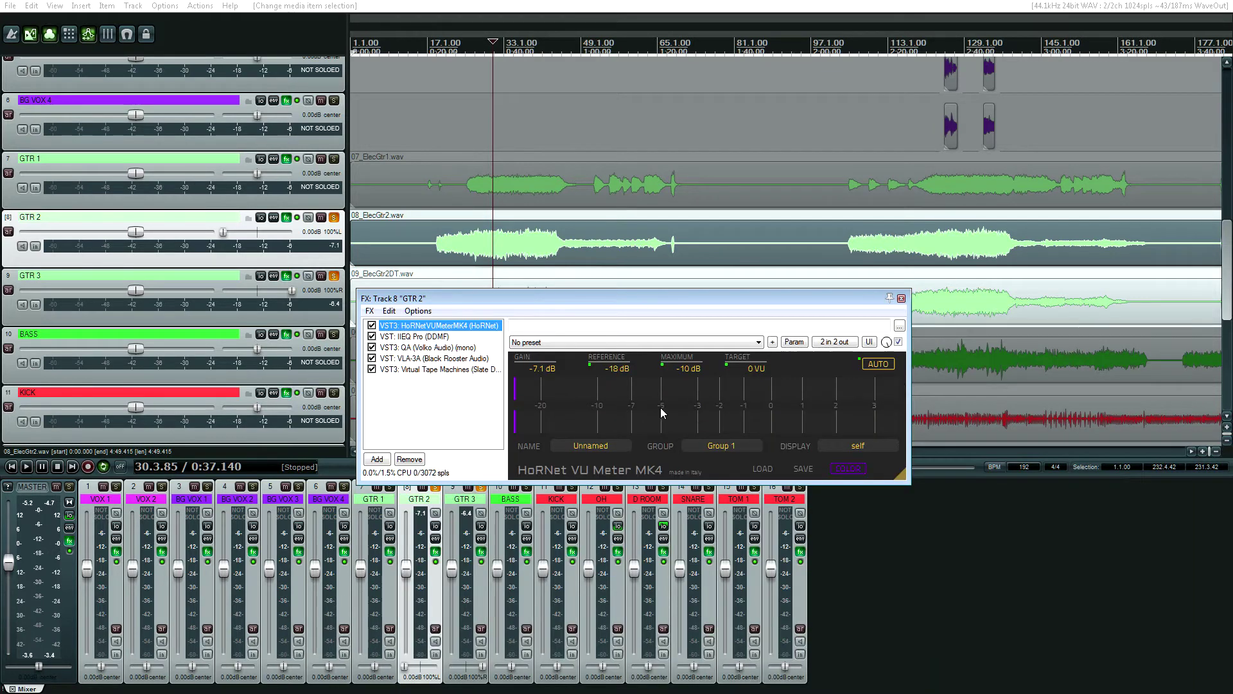
pyautogui.press('Escape')
pyautogui.click(446, 258)
pyautogui.press('space')
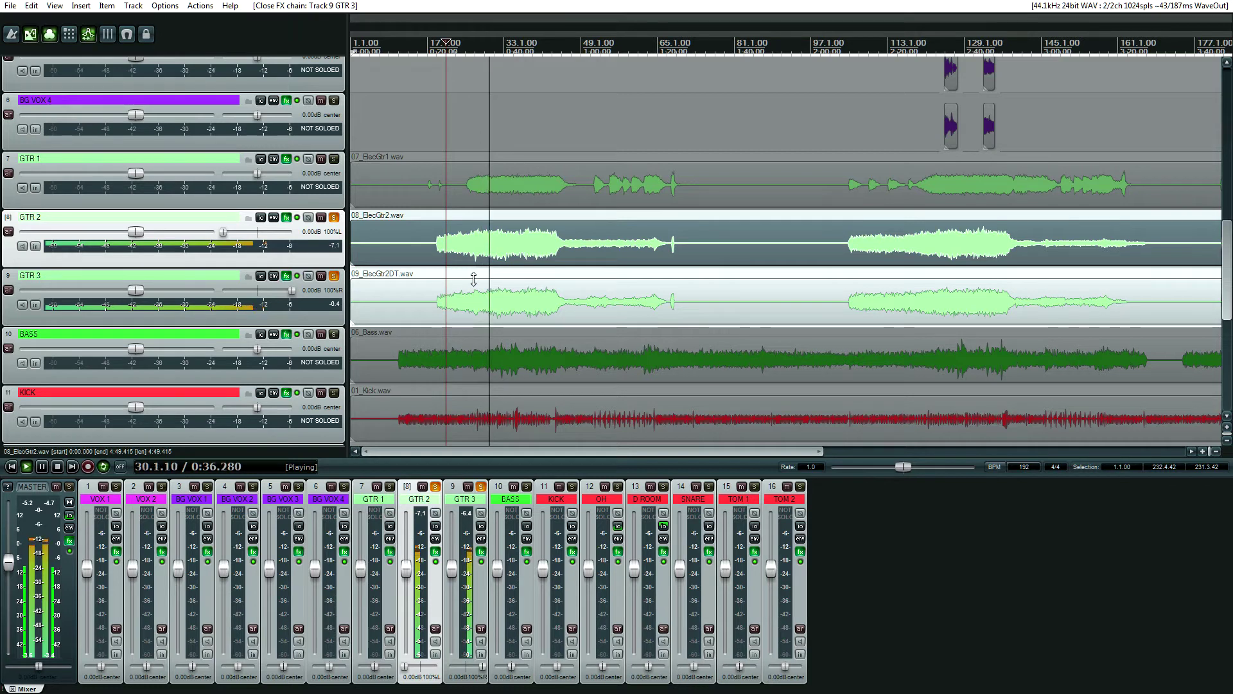
pyautogui.press('space')
# Re-enable the bypassed processors on GTR 2 and GTR 3 and play both guitars from about measure 20.
pyautogui.press('f')
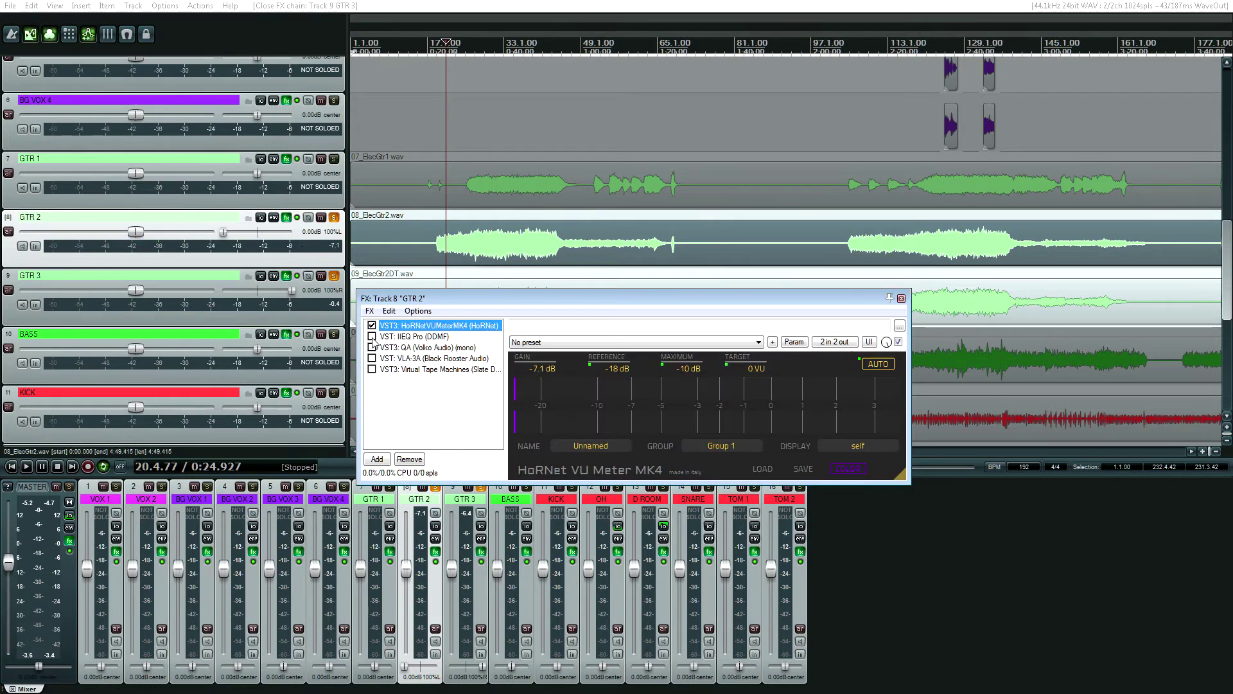
pyautogui.press('f')
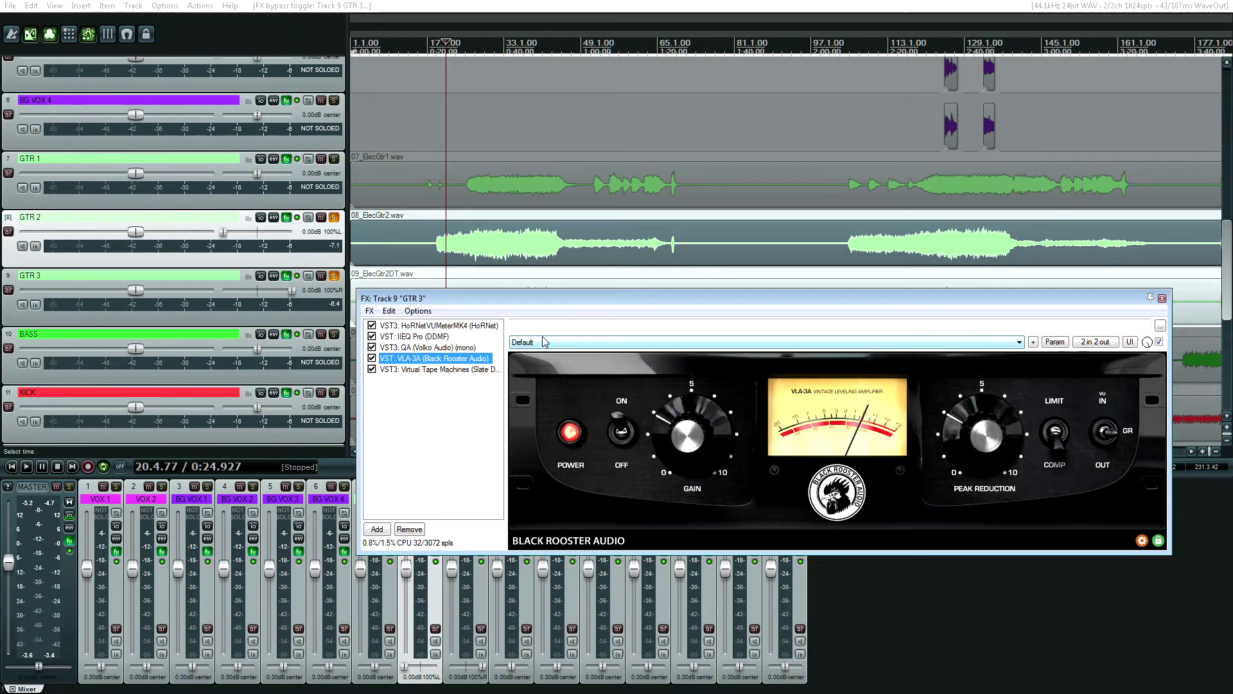
pyautogui.press('space')
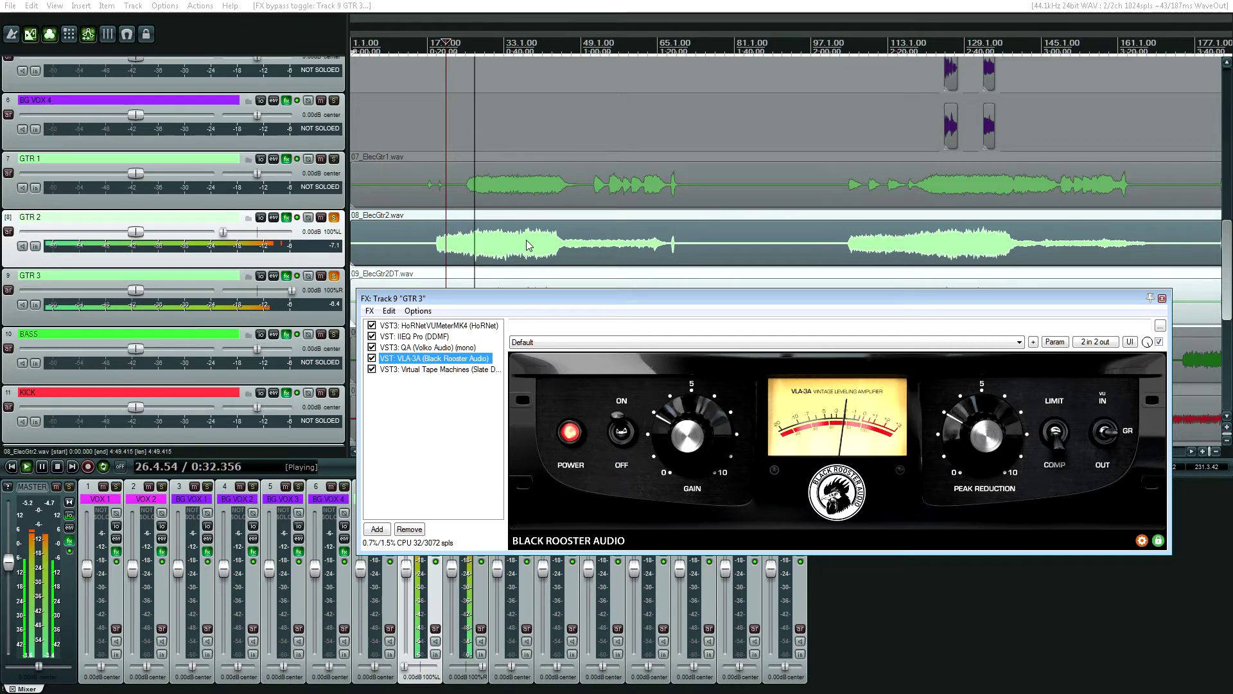
# Look through the QA, Virtual Tape Machines and IIEQ Pro plug-ins in the GTR 3 chain during playback, returning to QA.
pyautogui.doubleClick(437, 347)
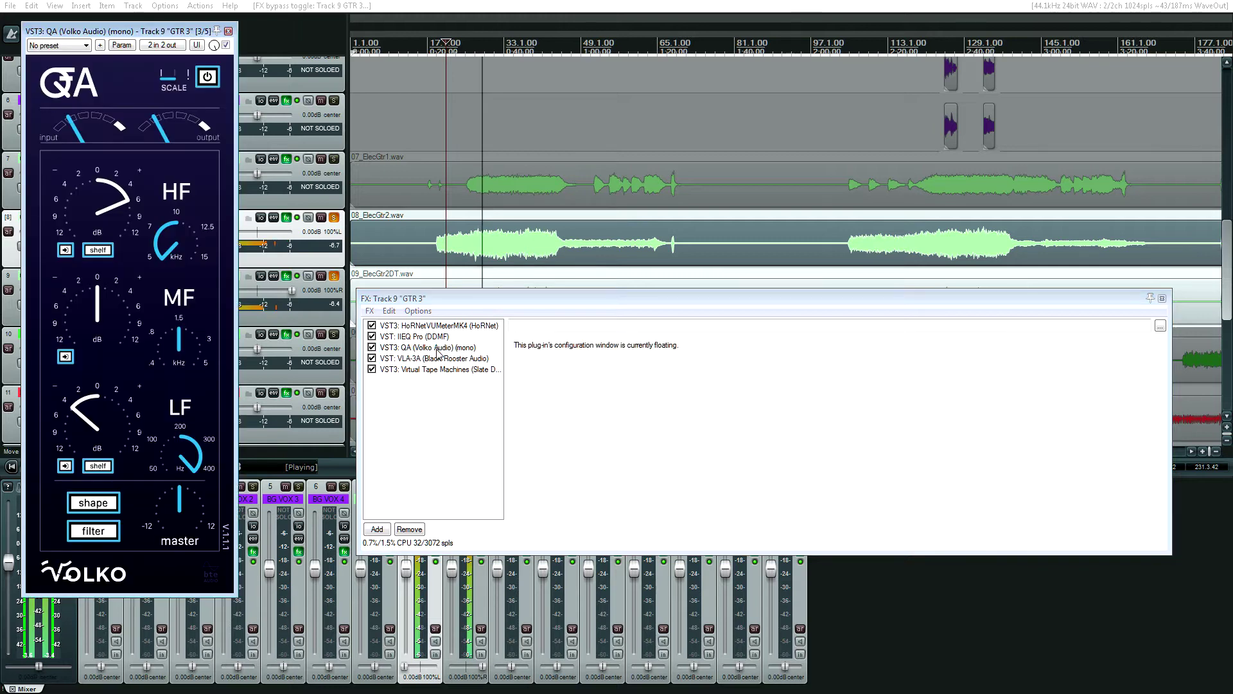
pyautogui.click(228, 31)
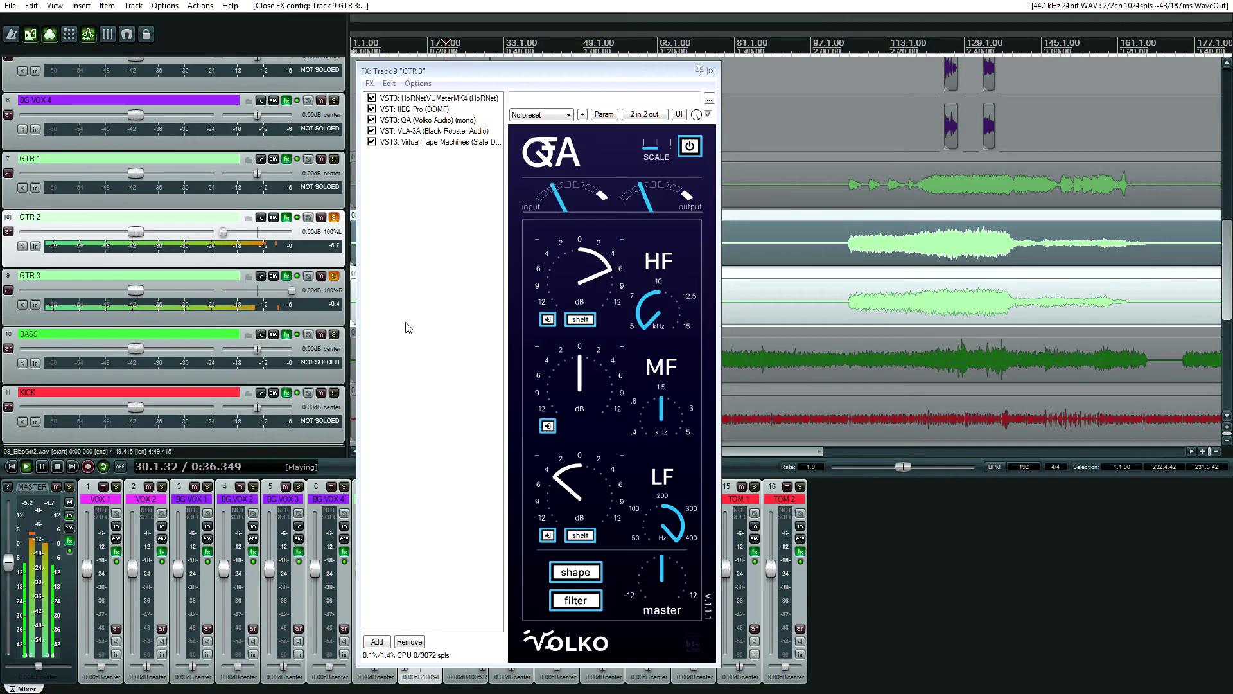
pyautogui.click(435, 141)
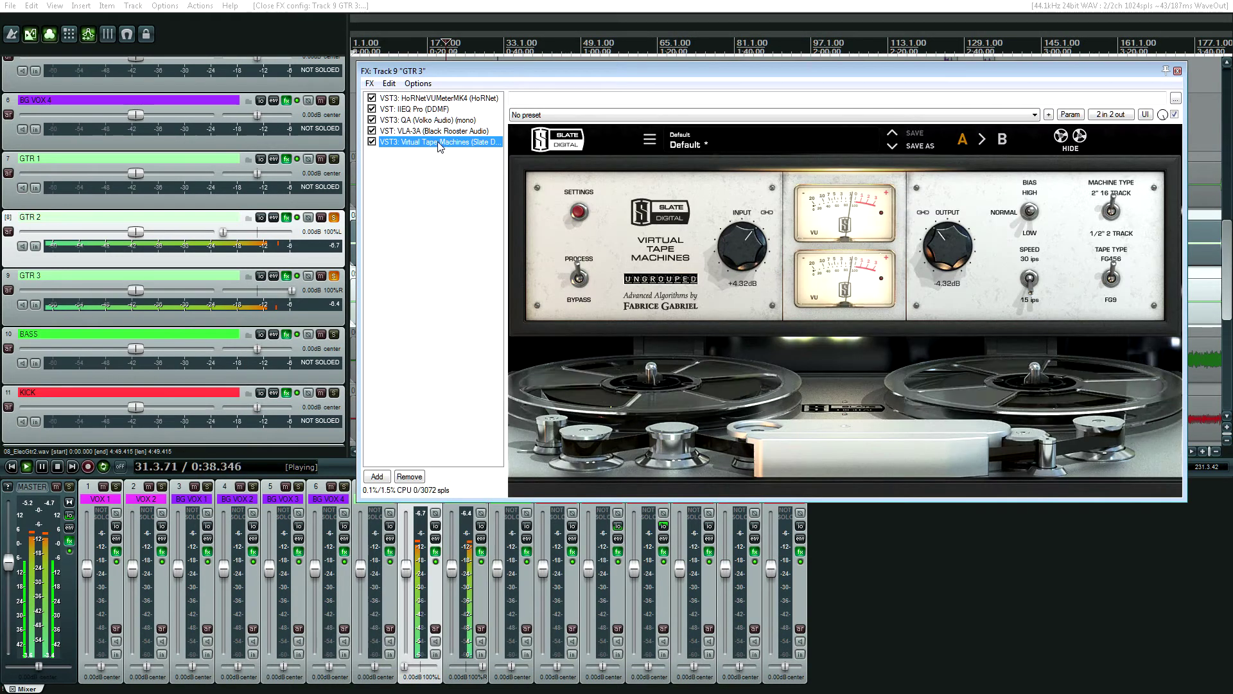
pyautogui.press('Up')
pyautogui.press('Up')
pyautogui.press('Up')
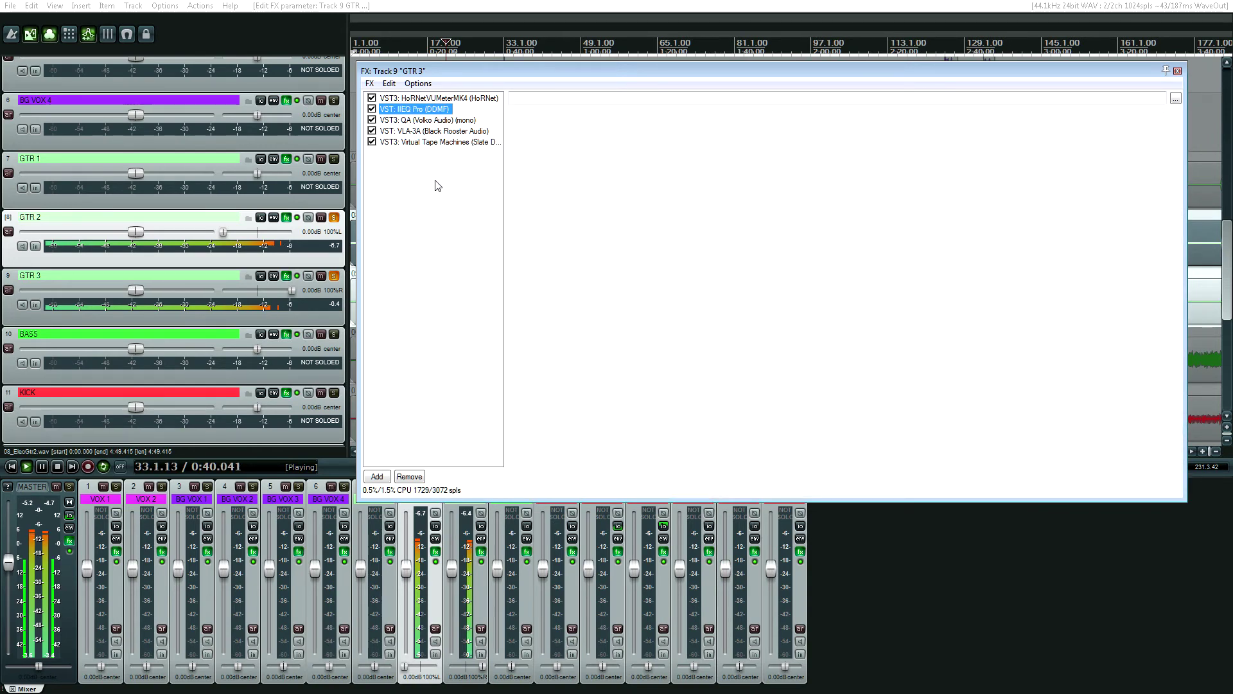
pyautogui.press('Down')
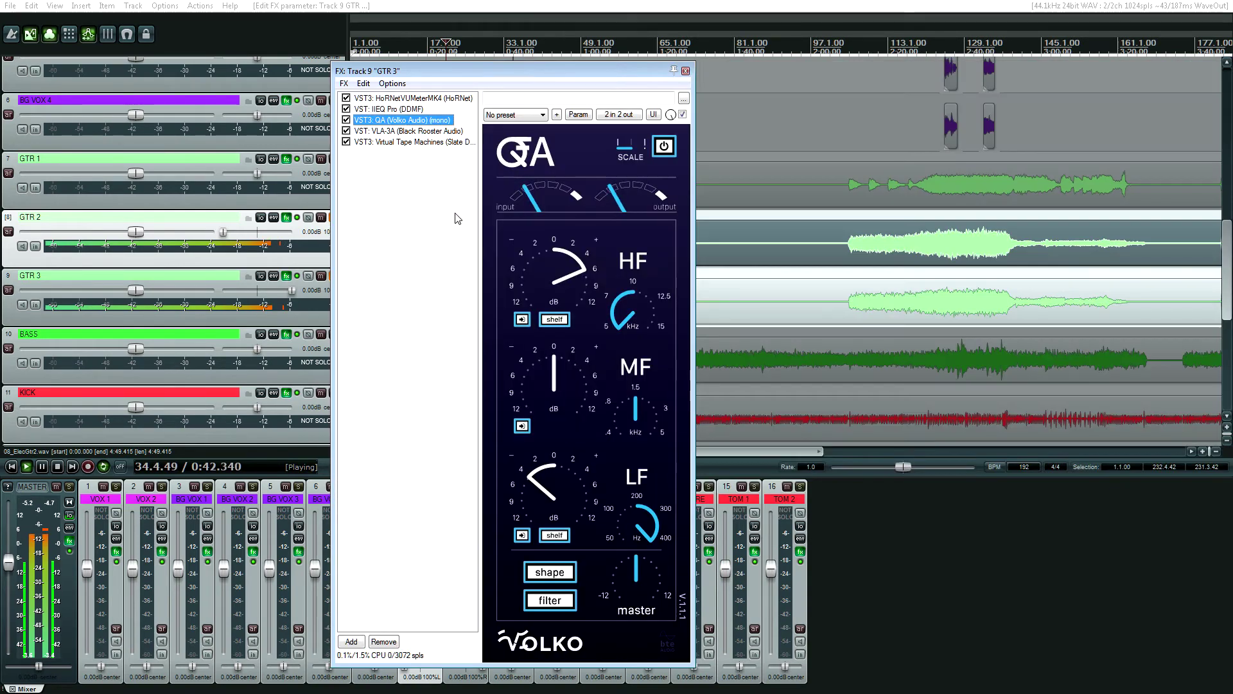
# View the VLA-3A and Virtual Tape Machines plug-ins on GTR 3, close the effects chain and stop playback.
pyautogui.press('Down')
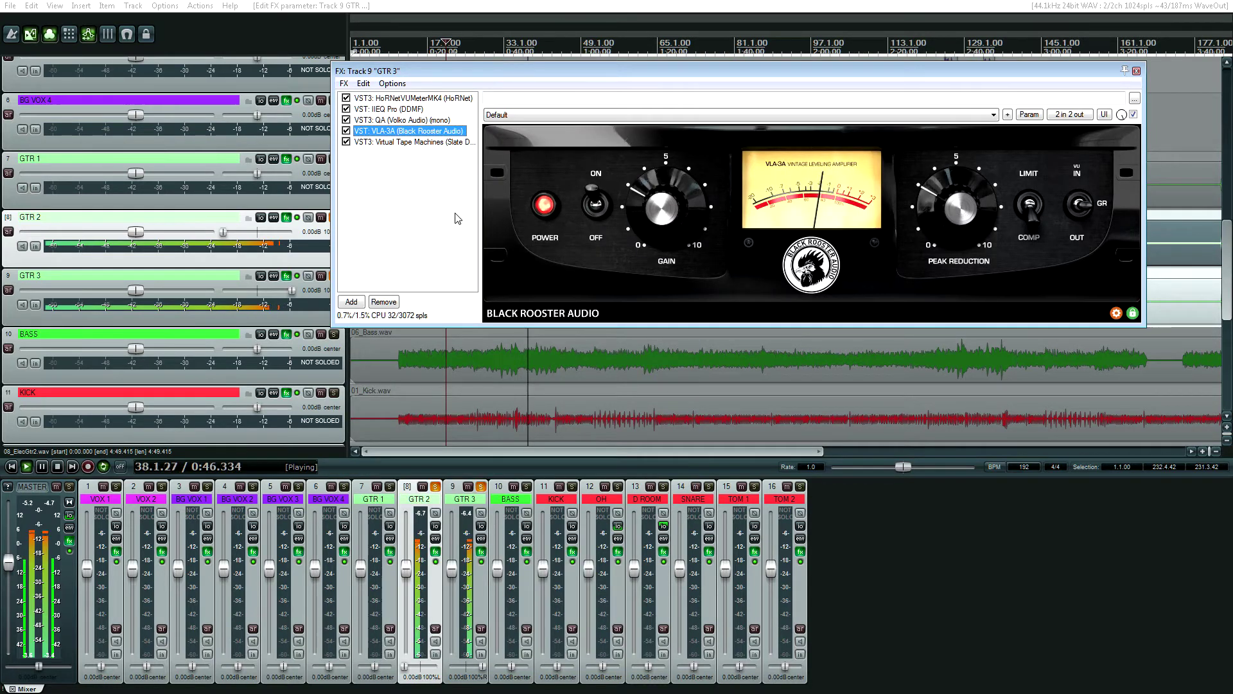
pyautogui.press('Down')
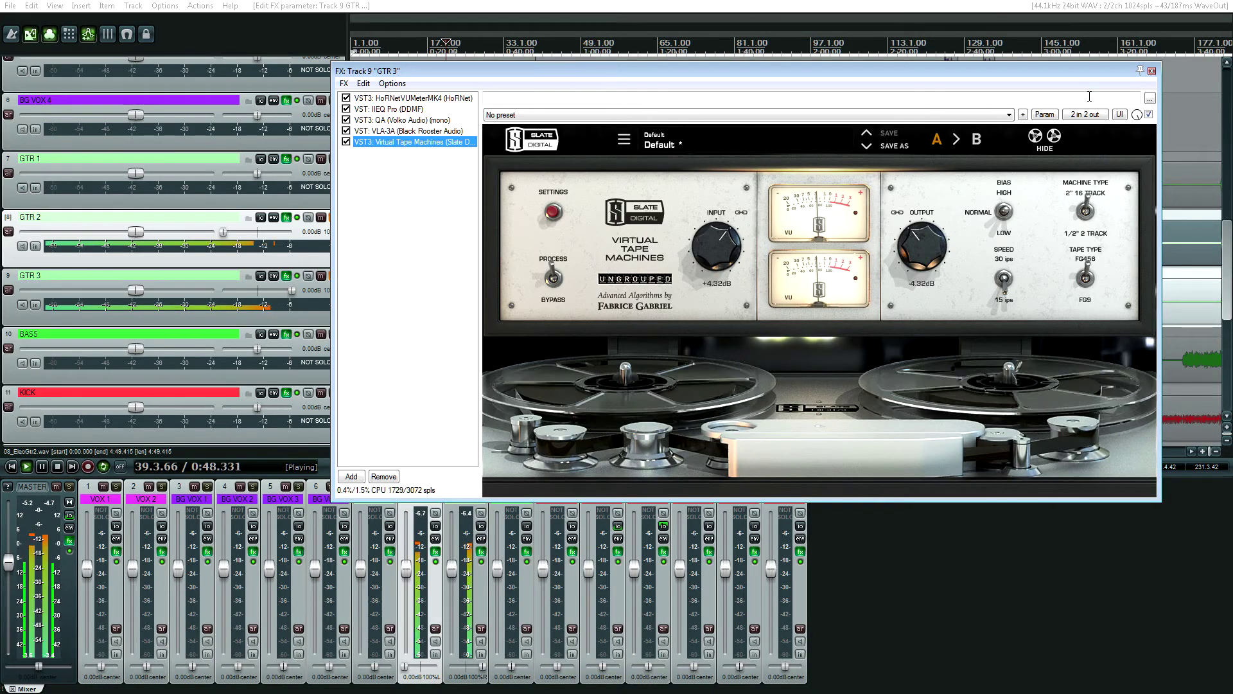
pyautogui.click(1152, 72)
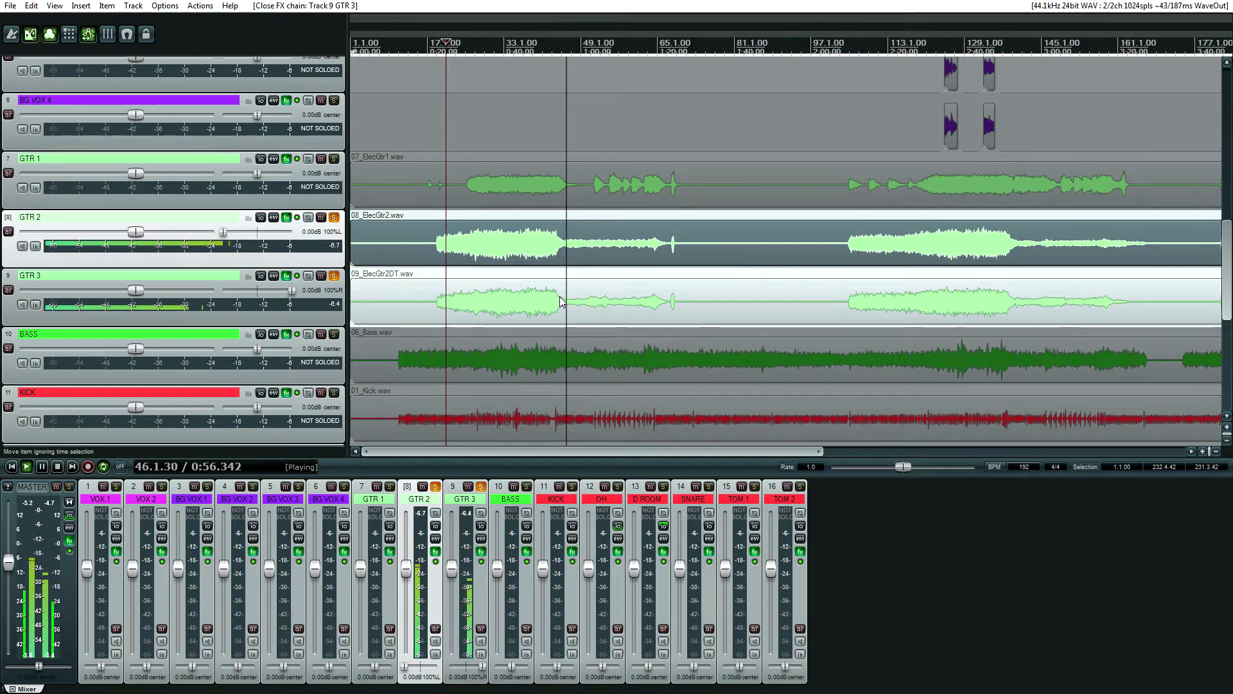
pyautogui.press('space')
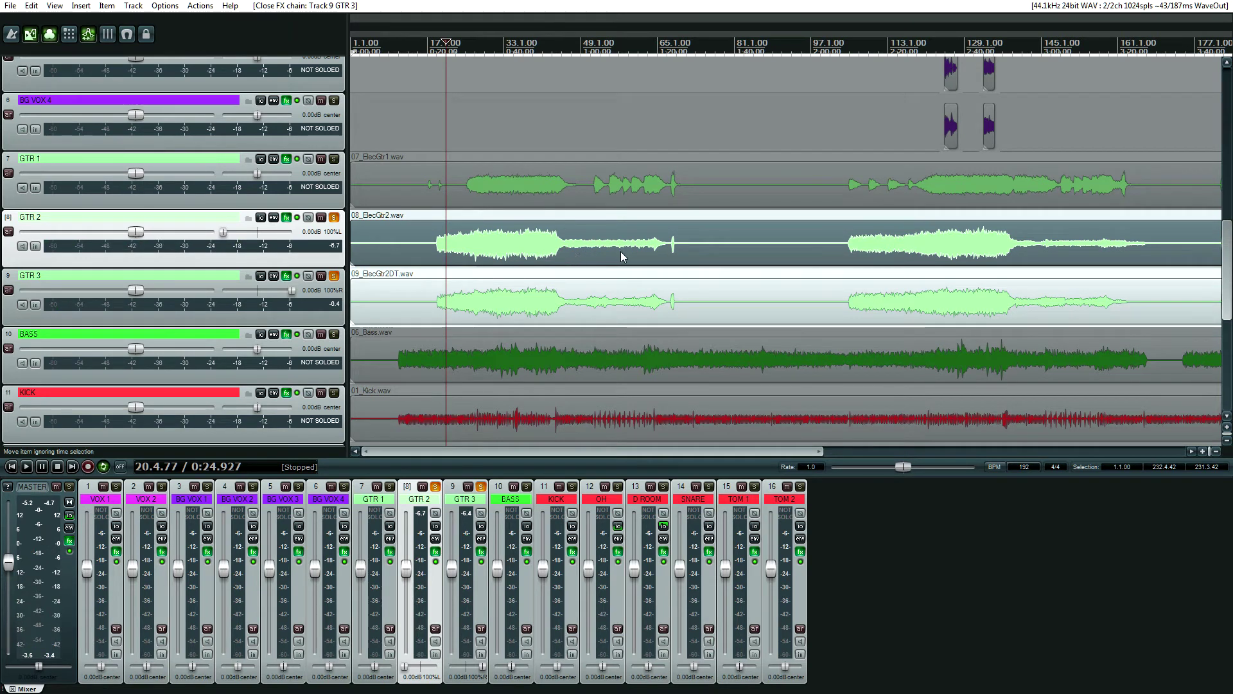
# Bypass all effects on GTR 2 and GTR 3 and play both guitars briefly from about measure 48.
pyautogui.click(572, 249)
pyautogui.click(597, 254)
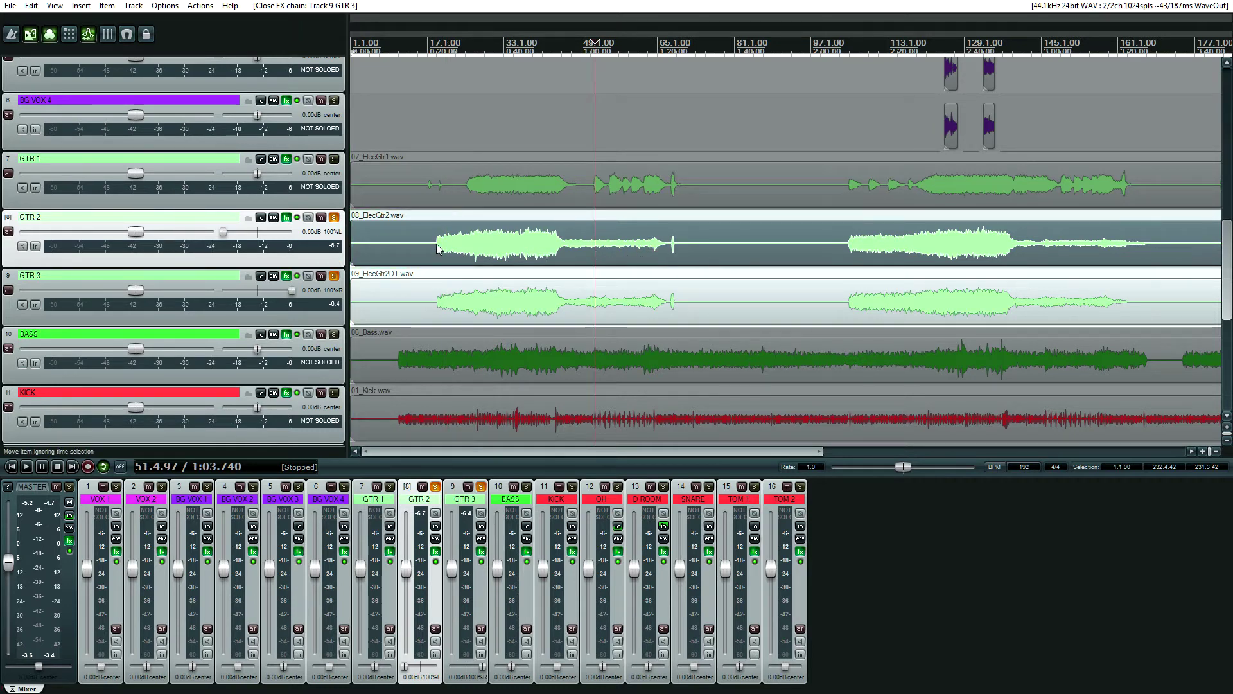
pyautogui.keyDown('ctrl'); pyautogui.click(218, 283); pyautogui.keyUp('ctrl')
pyautogui.click(297, 276)
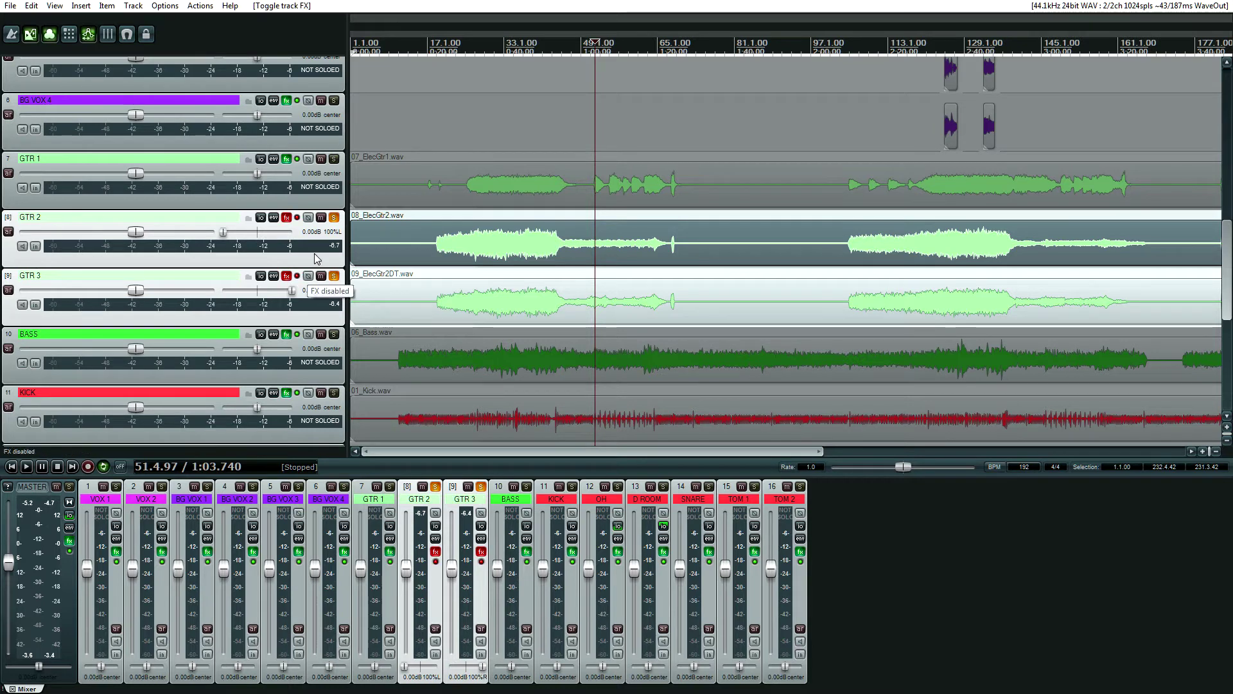
pyautogui.click(579, 250)
pyautogui.press('space')
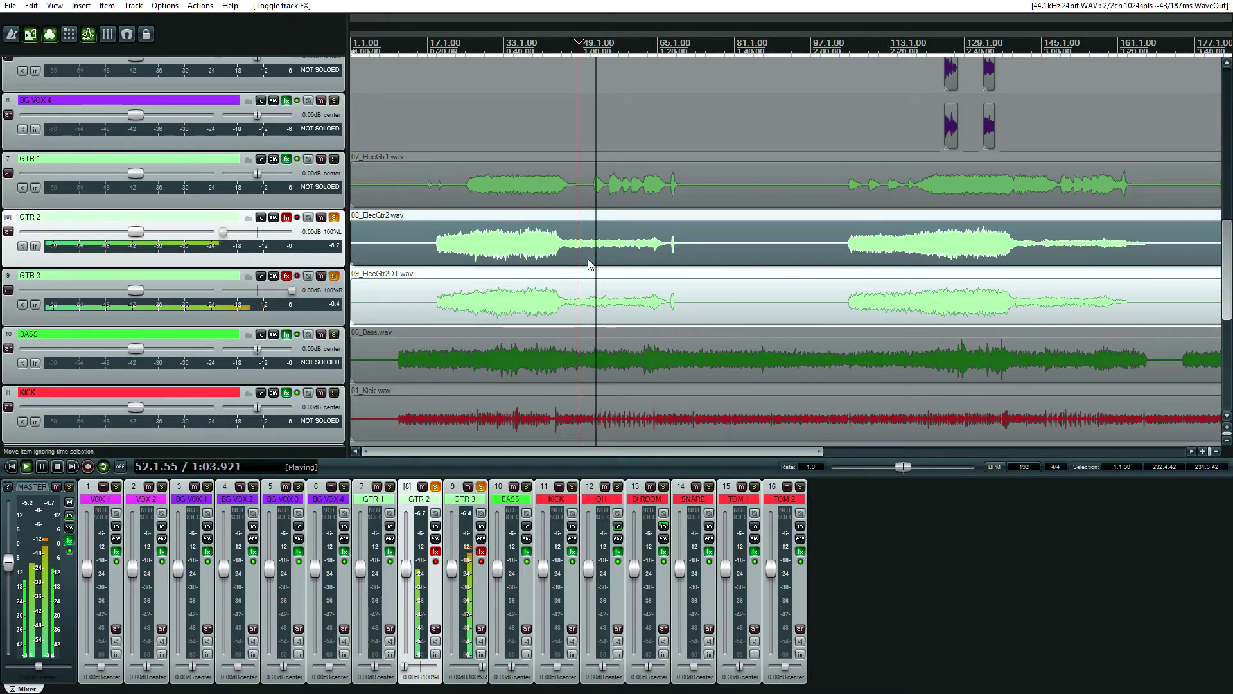
pyautogui.press('space')
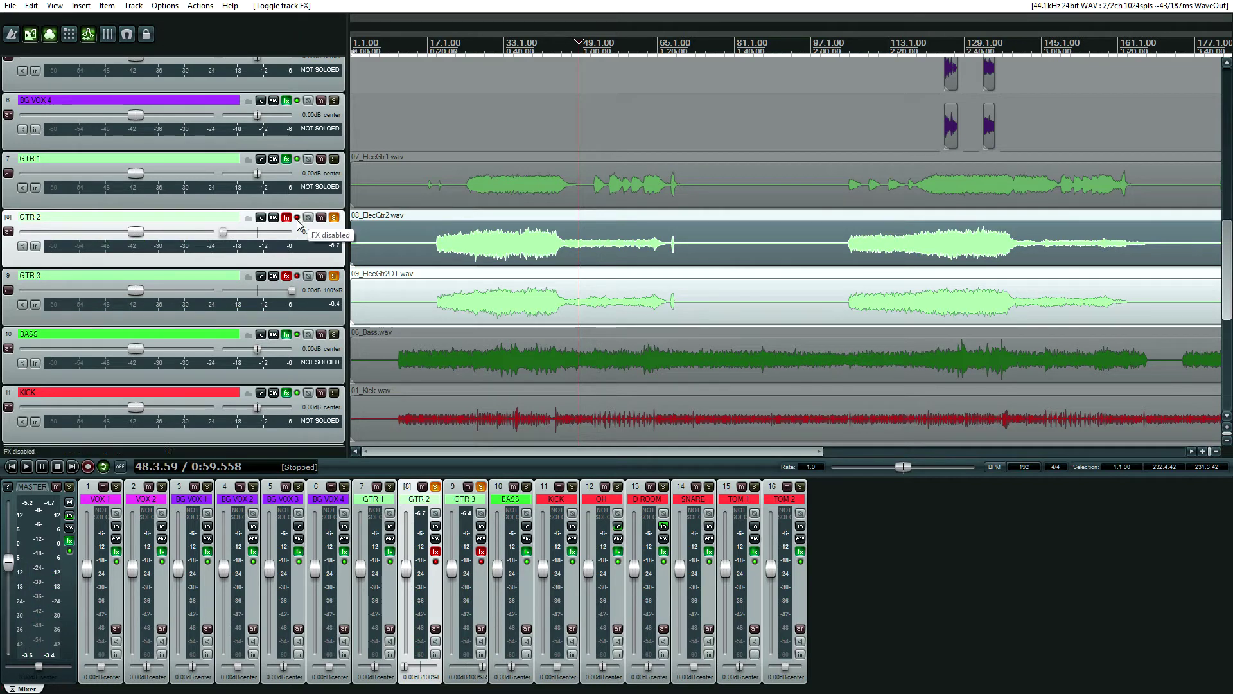
# Re-enable the effects on GTR 2 and GTR 3 and place the edit cursor near measure 29.
pyautogui.keyDown('ctrl'); pyautogui.click(223, 281); pyautogui.keyUp('ctrl')
pyautogui.click(297, 275)
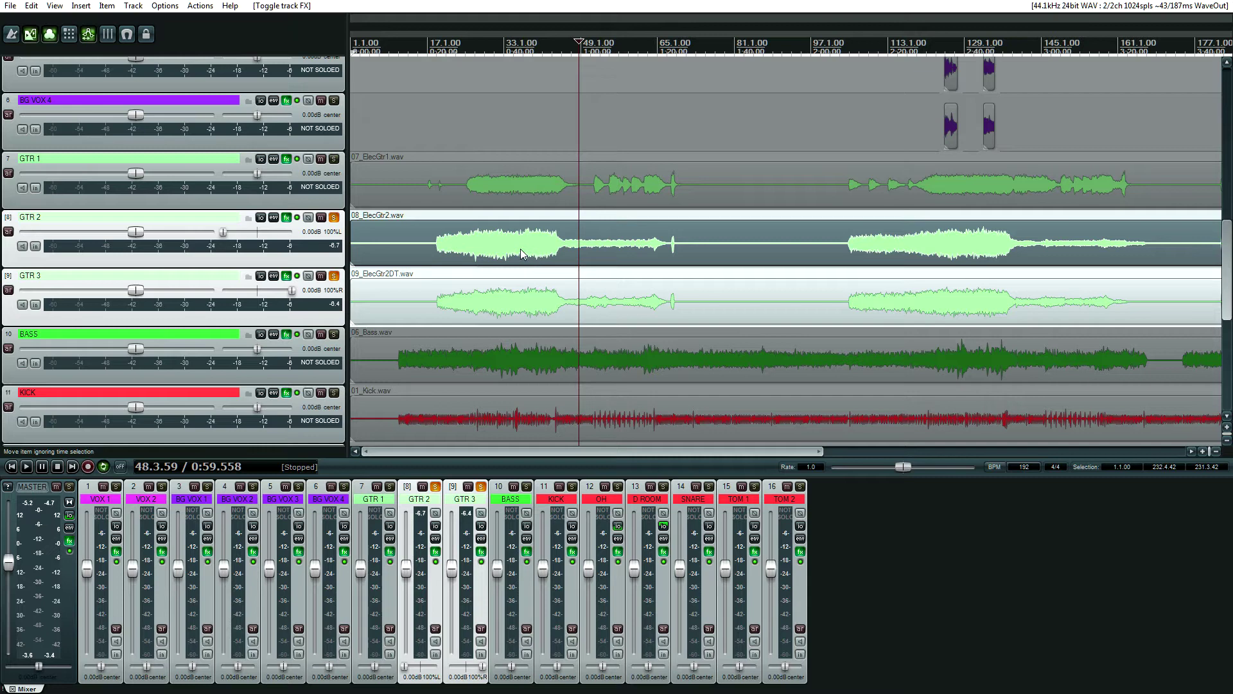
pyautogui.click(486, 247)
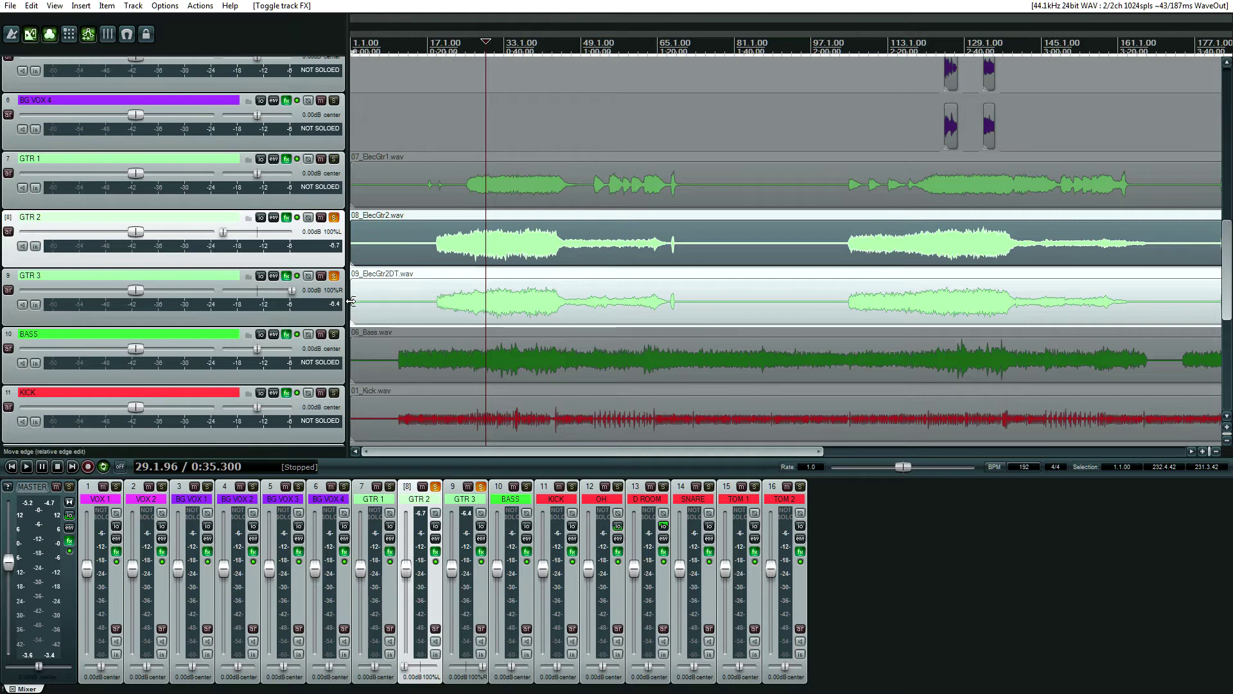
# Solo the BASS track and unsolo GTR 3 and GTR 2.
pyautogui.click(333, 334)
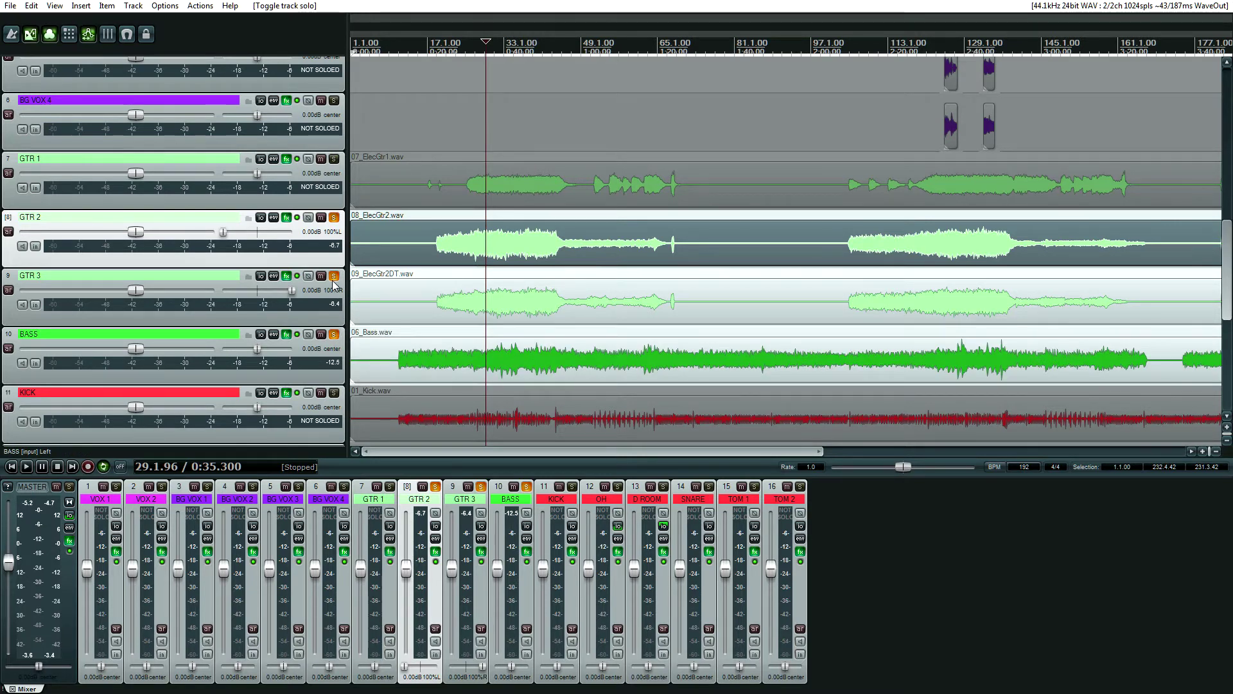
pyautogui.click(334, 277)
pyautogui.click(333, 218)
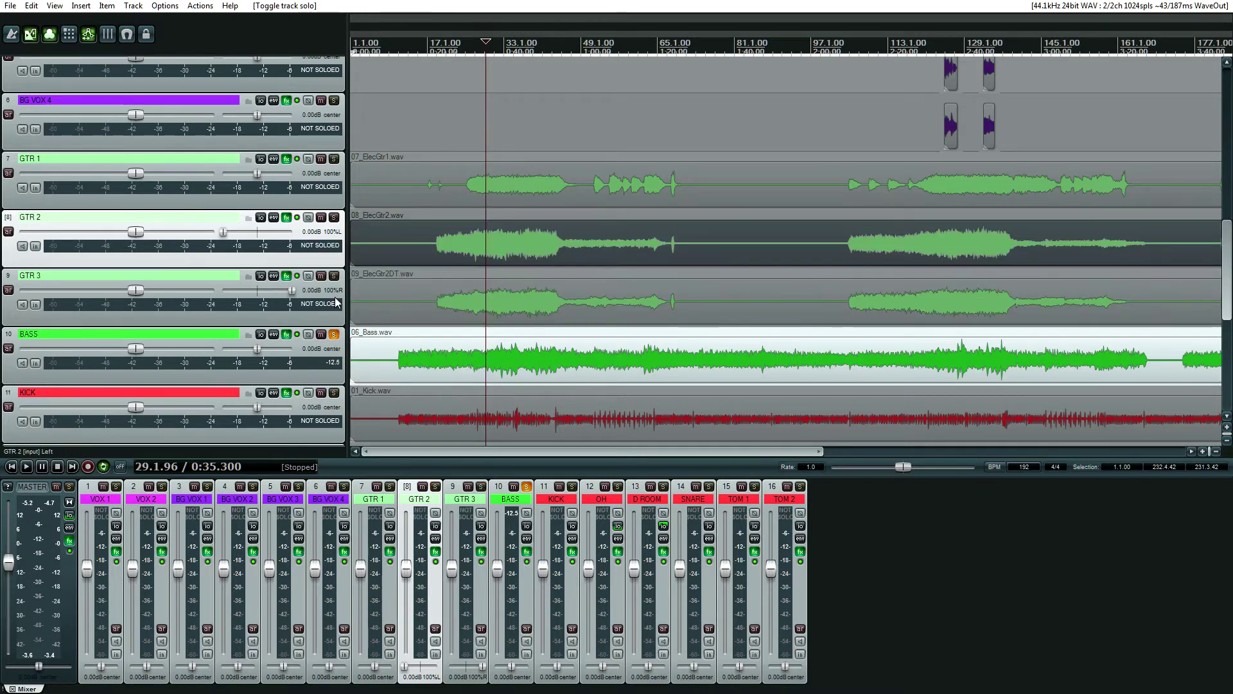
# Open the BASS track's effects chain and move its window clear of the track waveforms.
pyautogui.click(286, 335)
pyautogui.click(106, 164)
pyautogui.moveTo(154, 144); pyautogui.dragTo(452, 328)
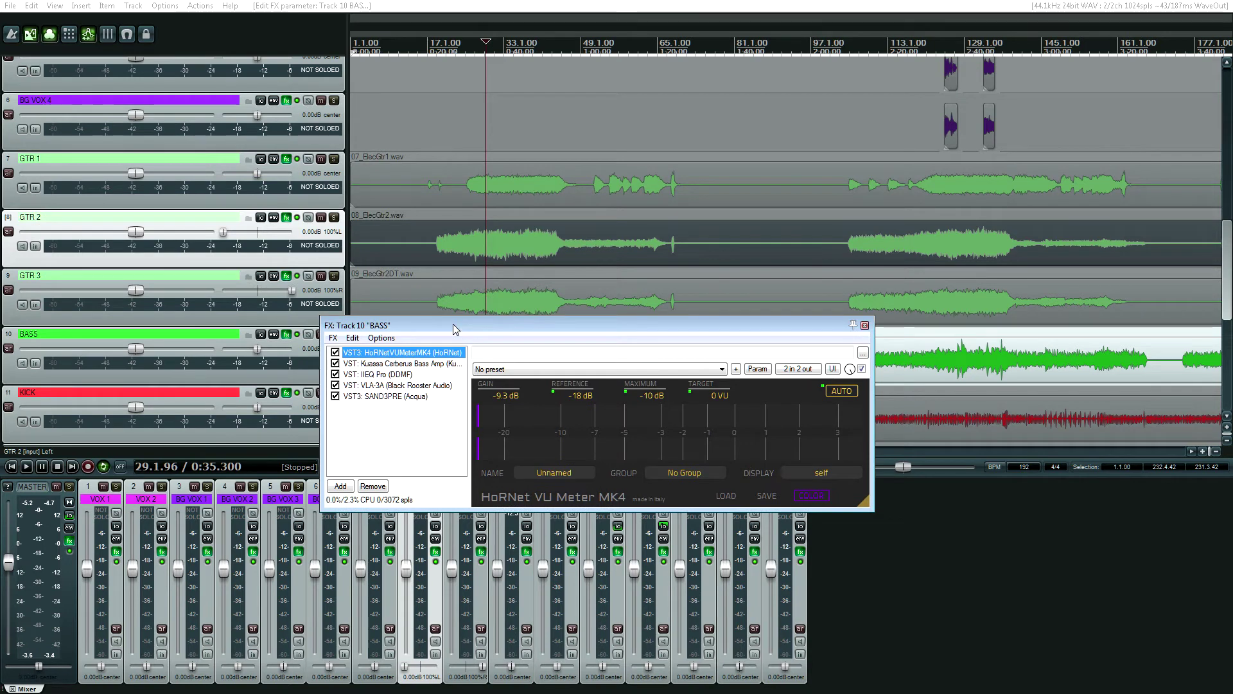
pyautogui.moveTo(465, 322); pyautogui.dragTo(611, 429)
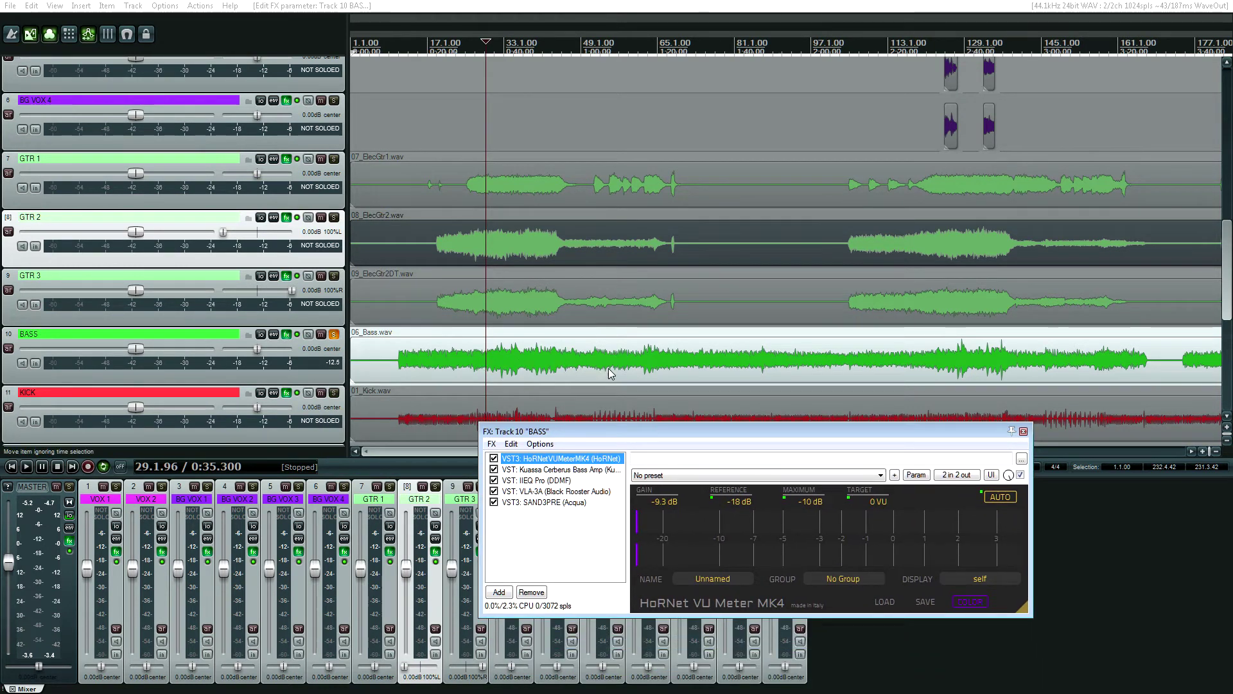
pyautogui.moveTo(544, 431); pyautogui.dragTo(614, 467)
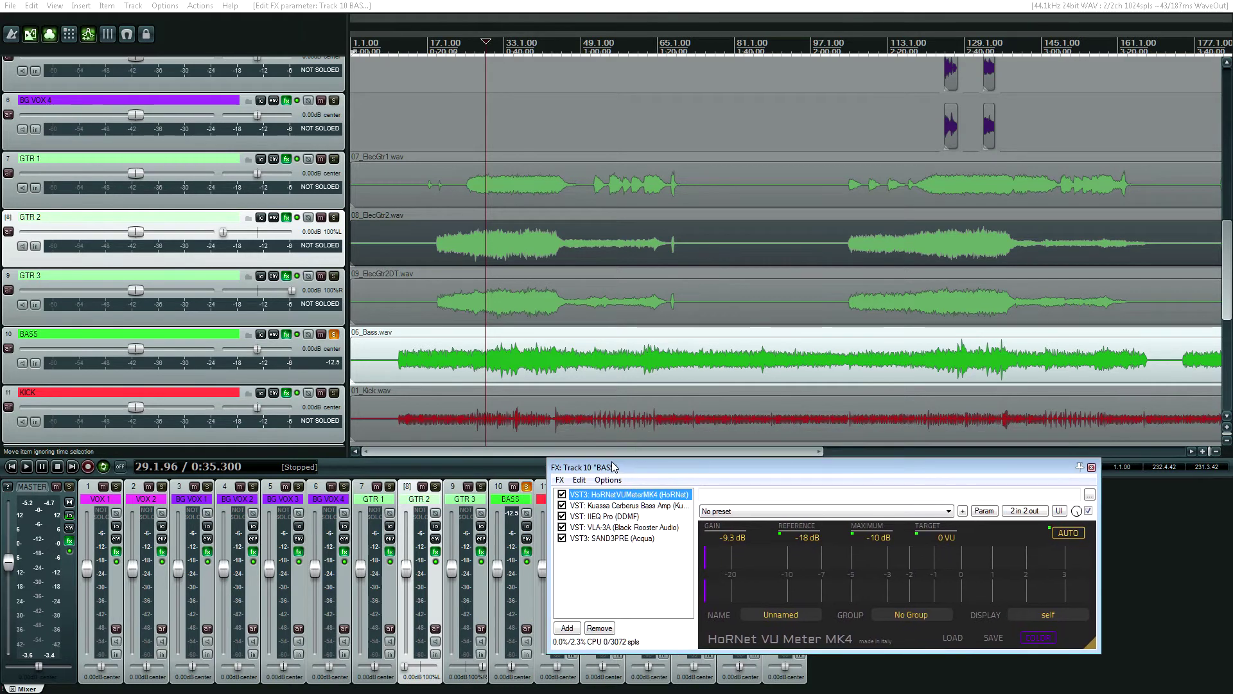
# Examine the bass item's waveform up close around measure 128 and return to the overview of the song.
pyautogui.moveTo(489, 452); pyautogui.dragTo(728, 442)
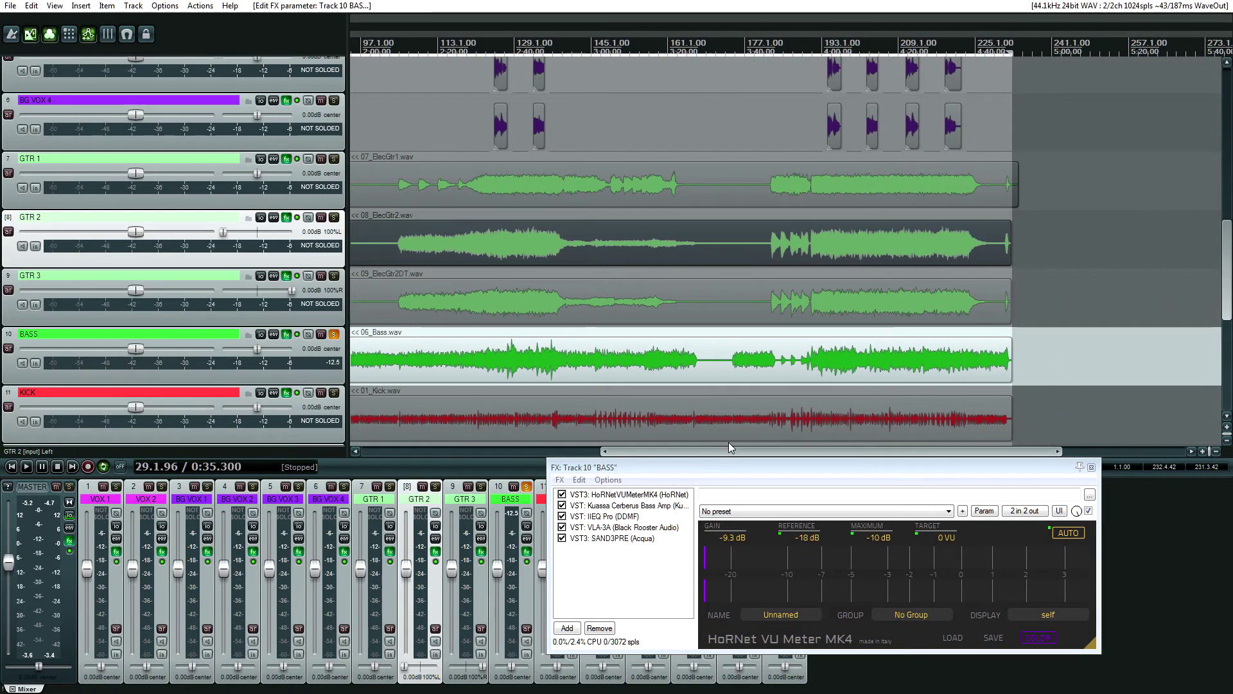
pyautogui.click(514, 375)
pyautogui.scroll(10, 488, 370)
pyautogui.click(452, 364)
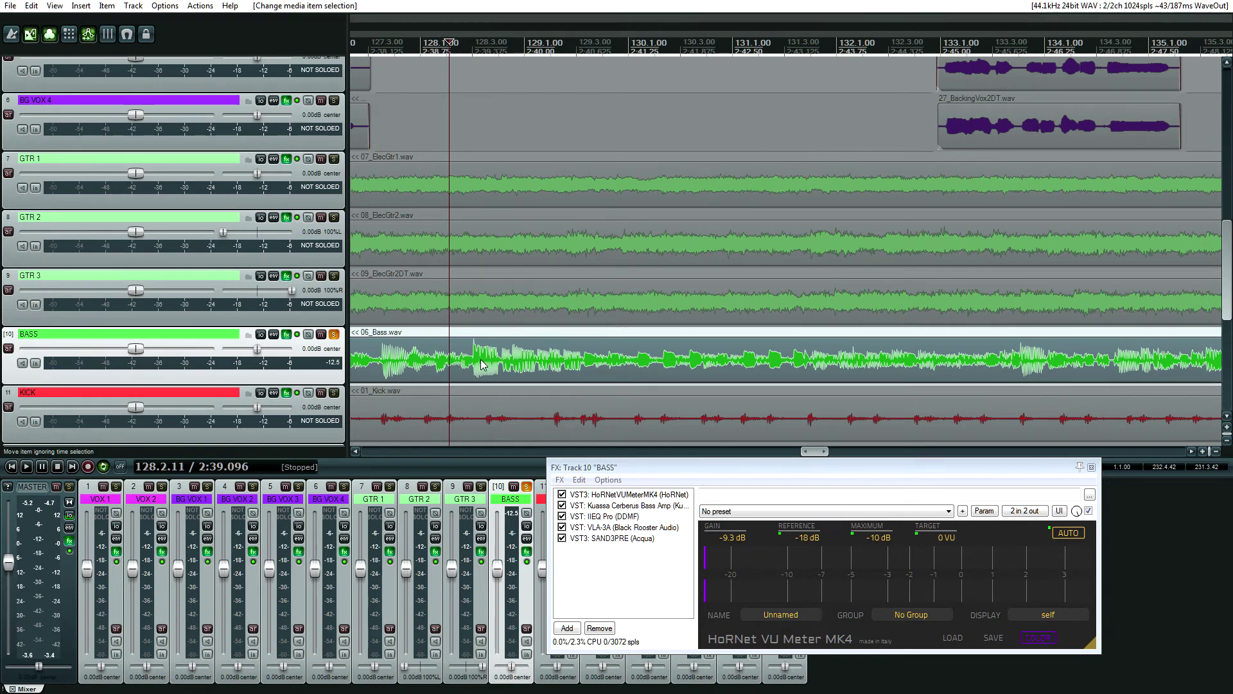
pyautogui.scroll(-10, 481, 364)
pyautogui.scroll(-4, 539, 365)
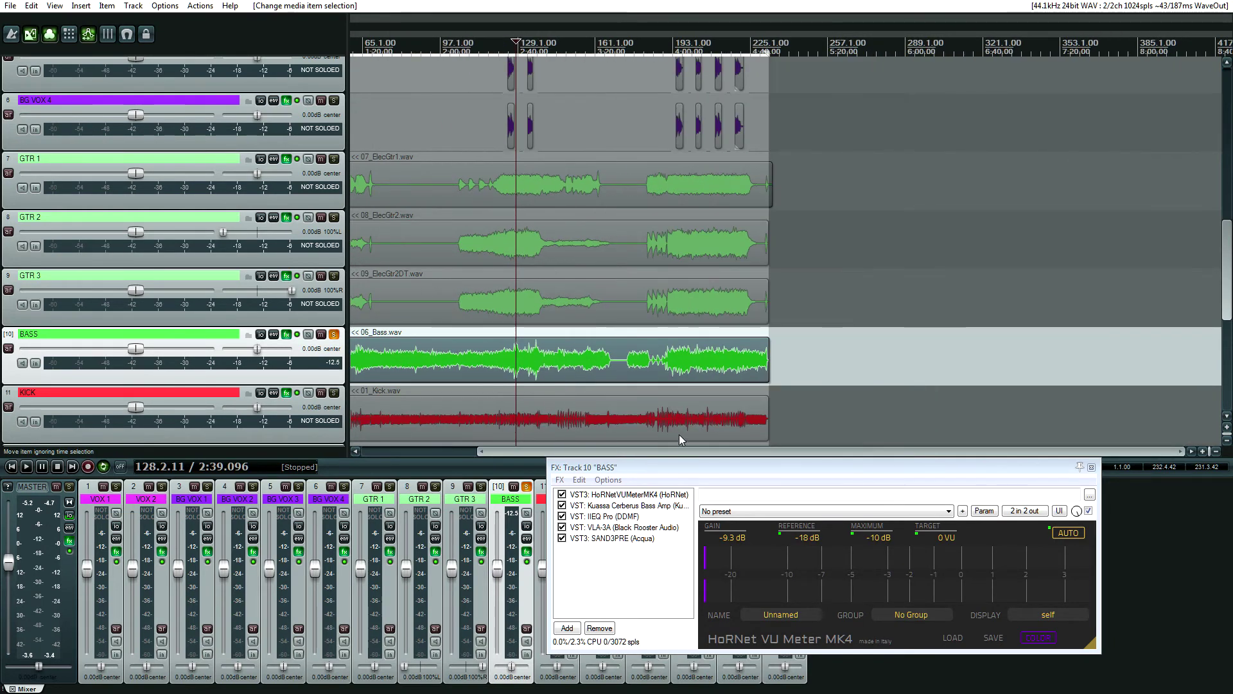
pyautogui.moveTo(679, 451); pyautogui.dragTo(445, 448)
# Bypass Kuassa Cerberus Bass Amp, IIEQ Pro, VLA-3A and SAND3PRE on BASS, and play the bass briefly from about measure 77.
pyautogui.click(511, 361)
pyautogui.click(562, 506)
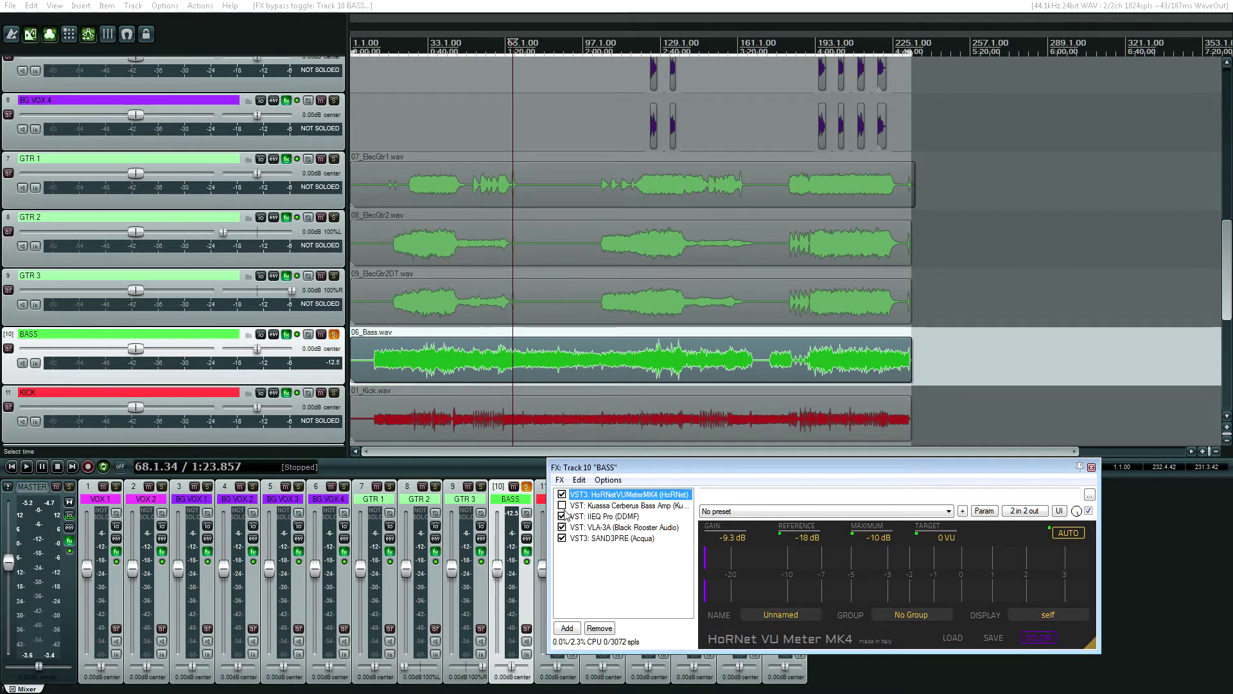
pyautogui.click(562, 517)
pyautogui.click(563, 528)
pyautogui.click(534, 366)
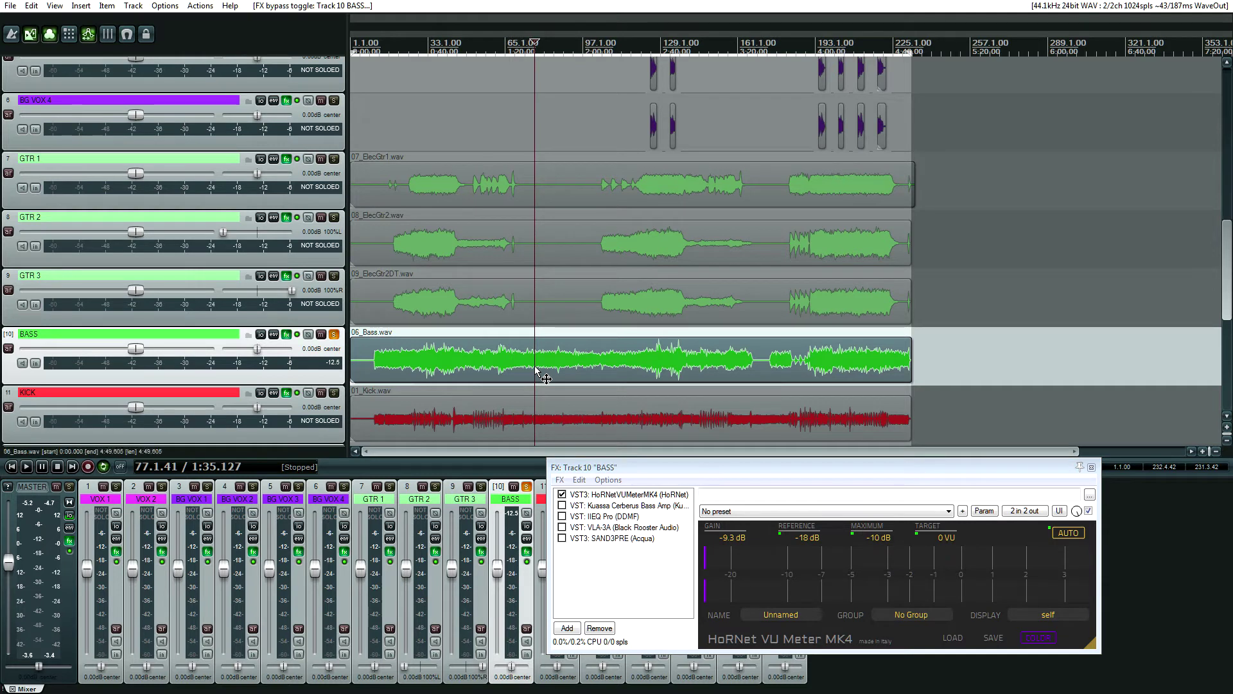
pyautogui.press('space')
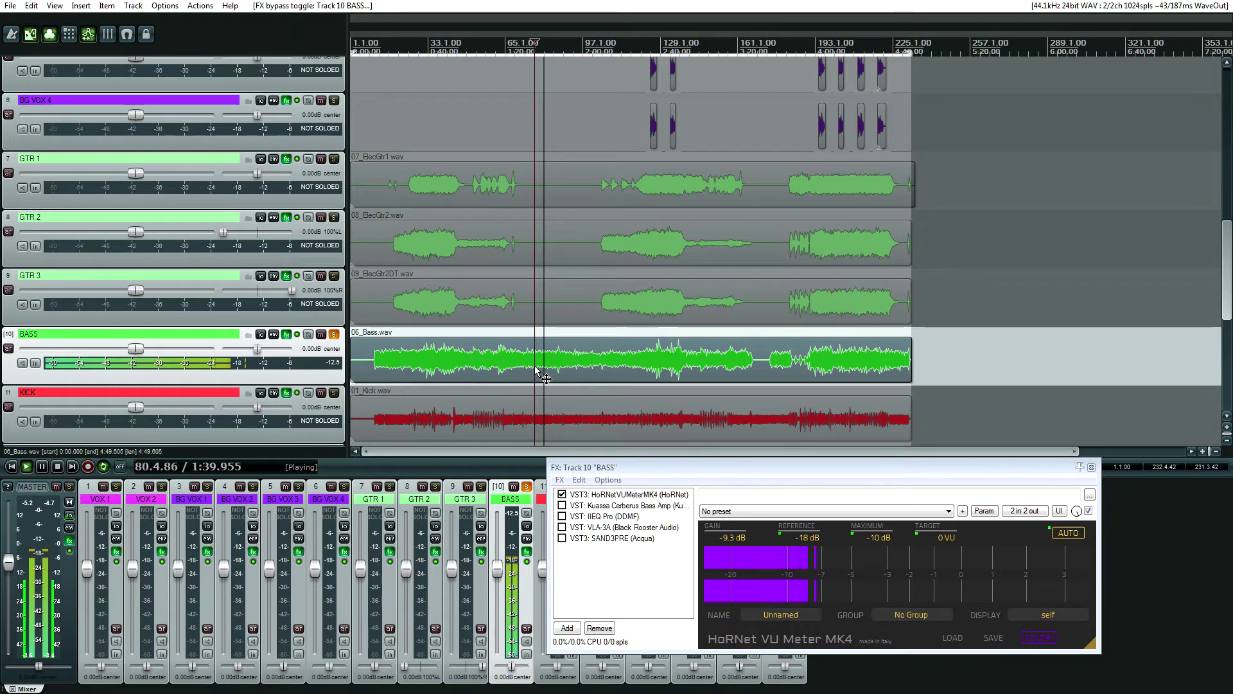
pyautogui.press('space')
# Open the Kuassa Cerberus Bass Amp, compare the bass with it on and off during playback, and leave it enabled.
pyautogui.click(578, 505)
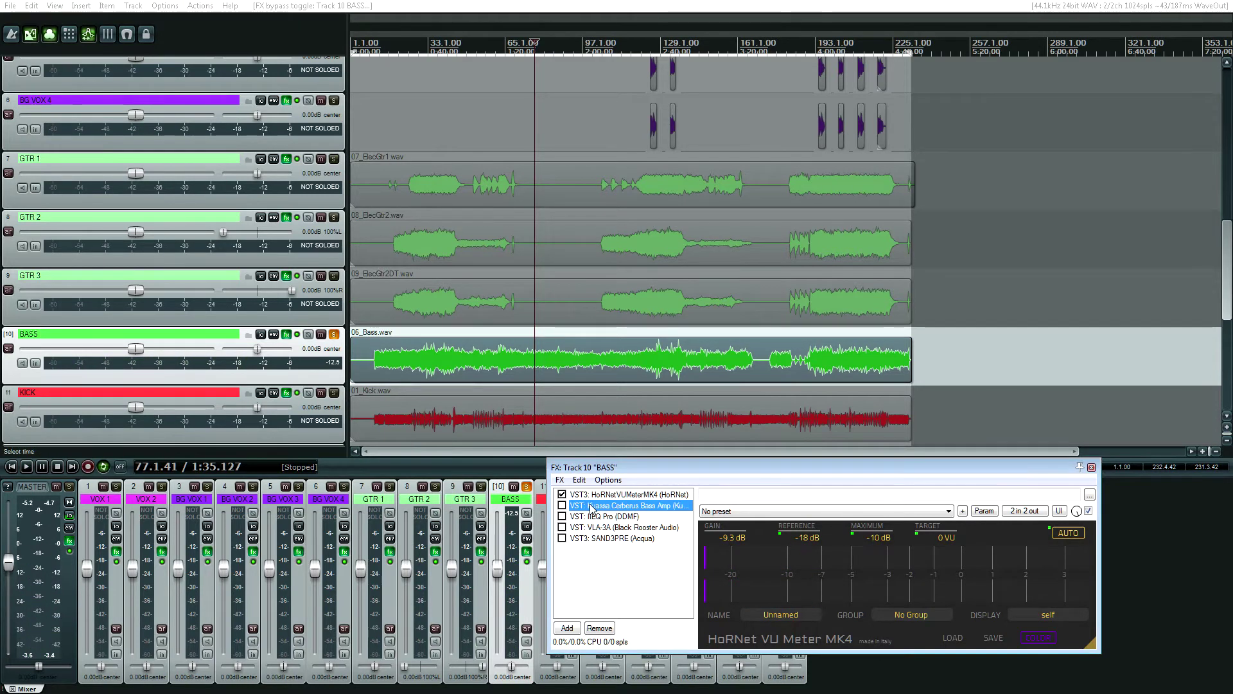
pyautogui.moveTo(669, 229); pyautogui.dragTo(355, 212)
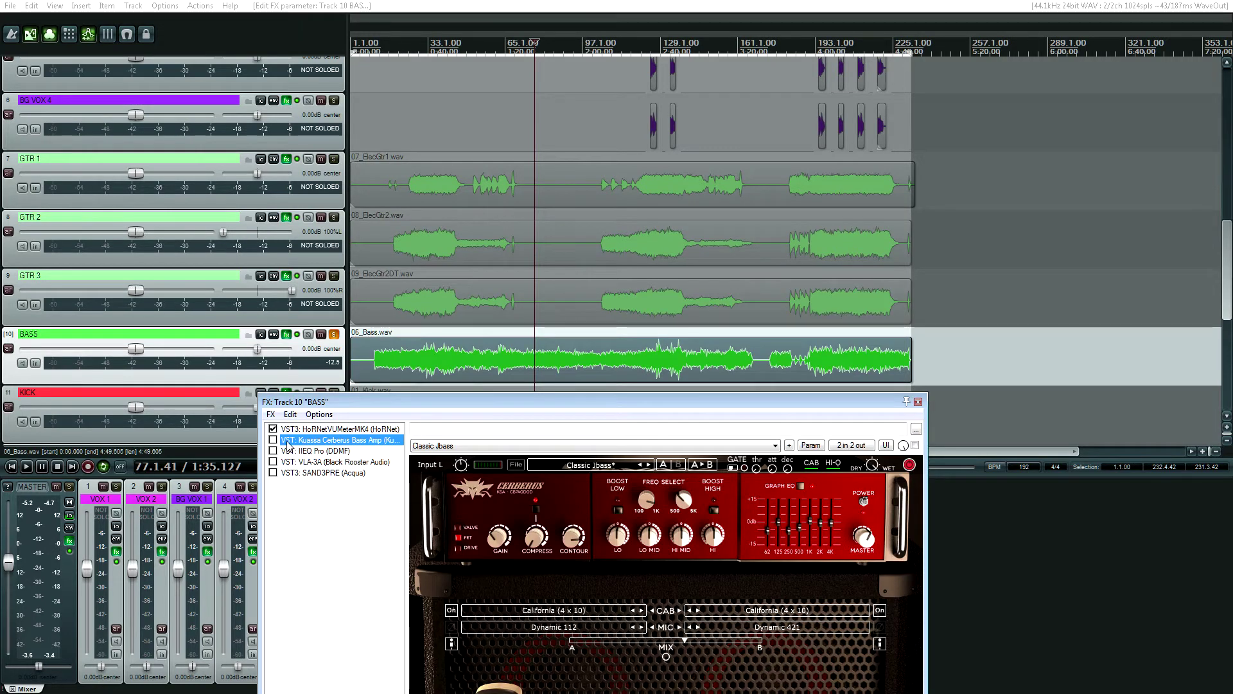
pyautogui.press('space')
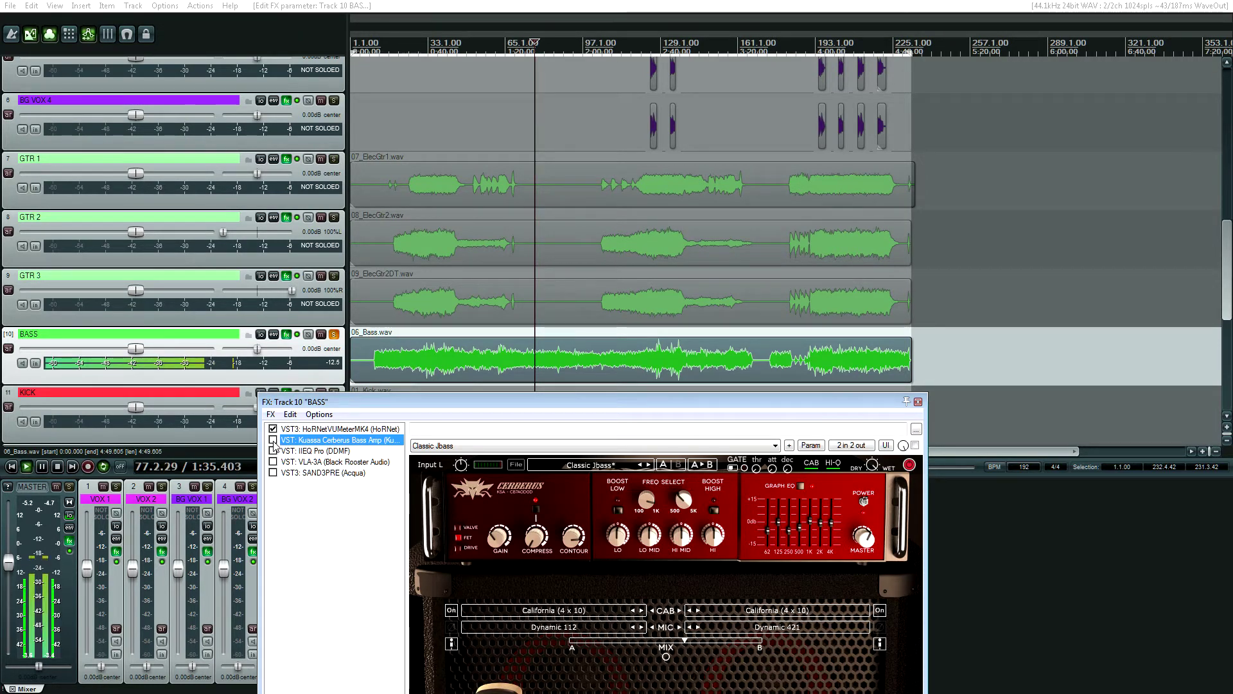
pyautogui.click(273, 440)
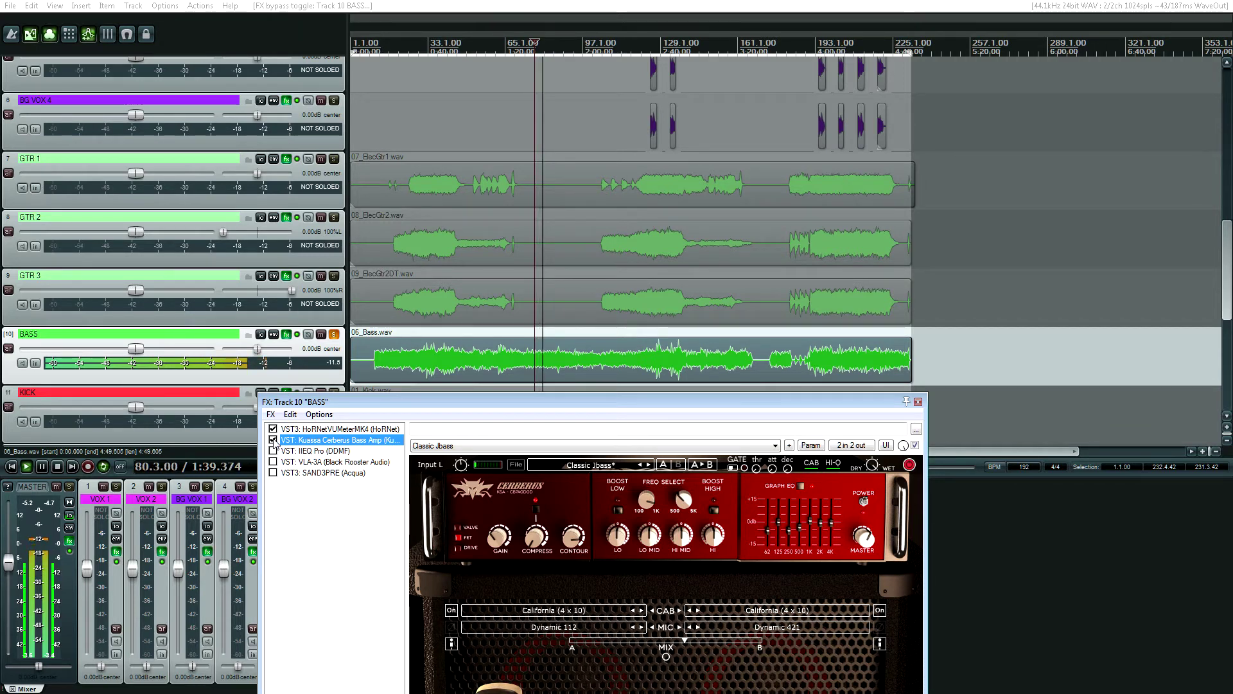
pyautogui.click(273, 440)
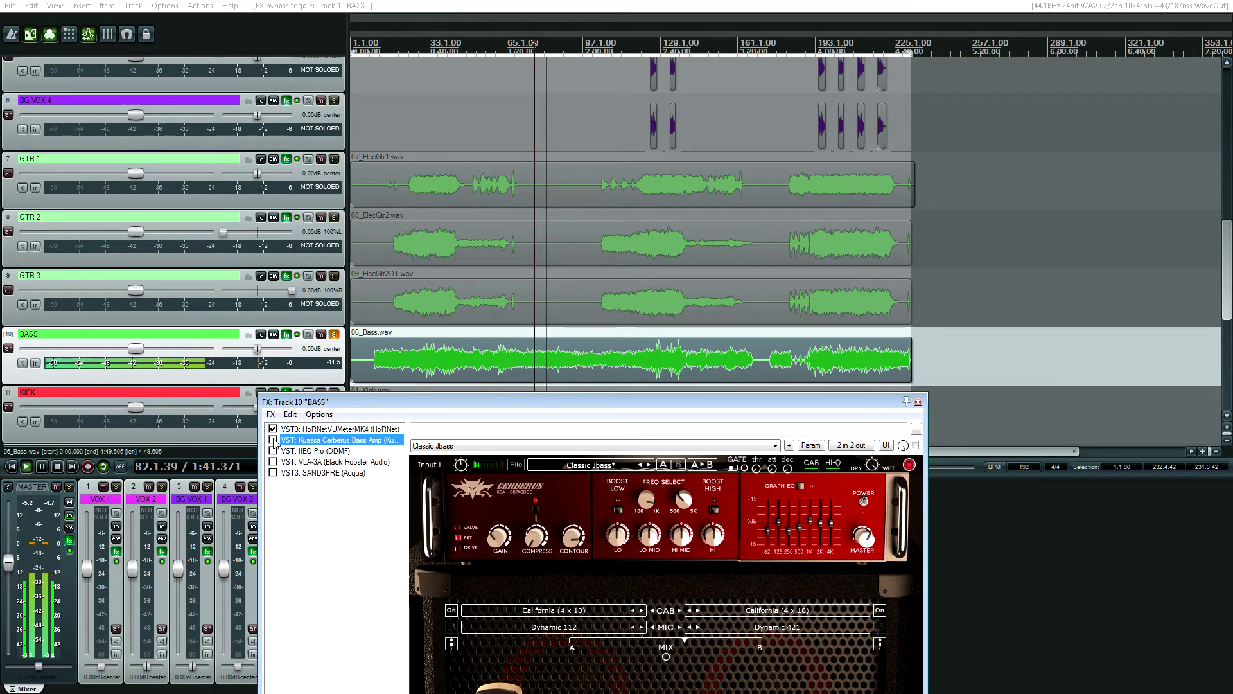
pyautogui.click(273, 440)
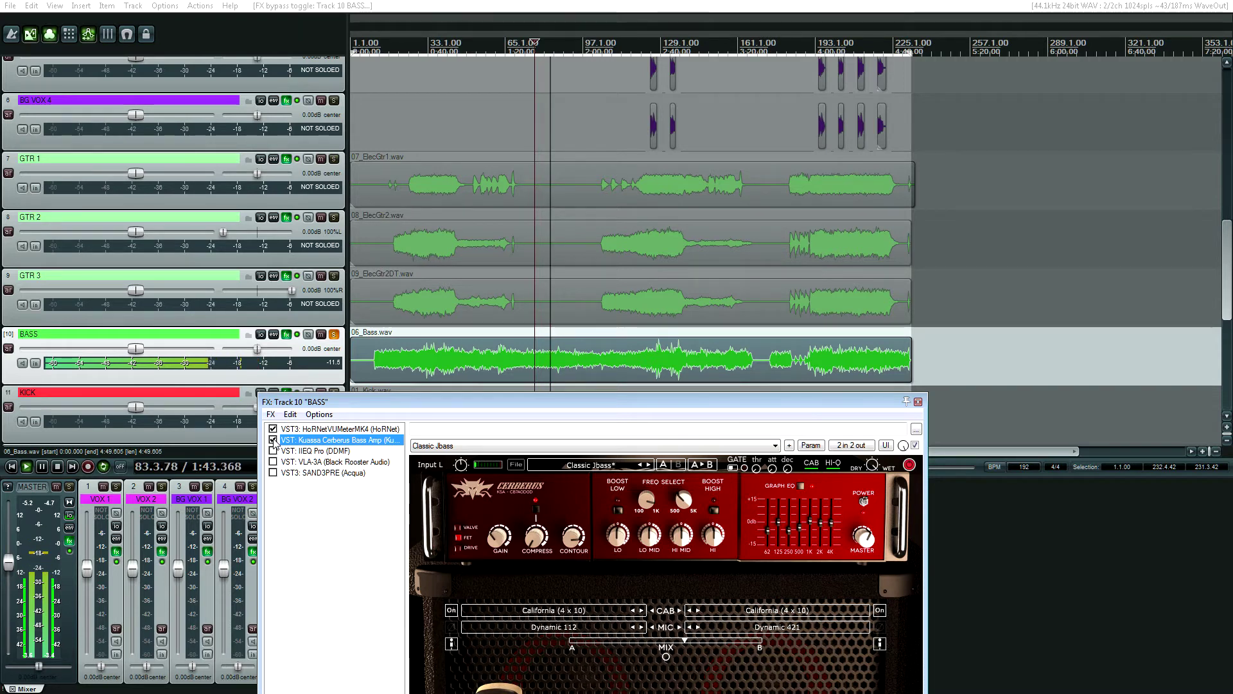
pyautogui.press('space')
# Look over Band 1's filter types in the IIEQ Pro on BASS without changing them, and enable the plug-in.
pyautogui.click(325, 460)
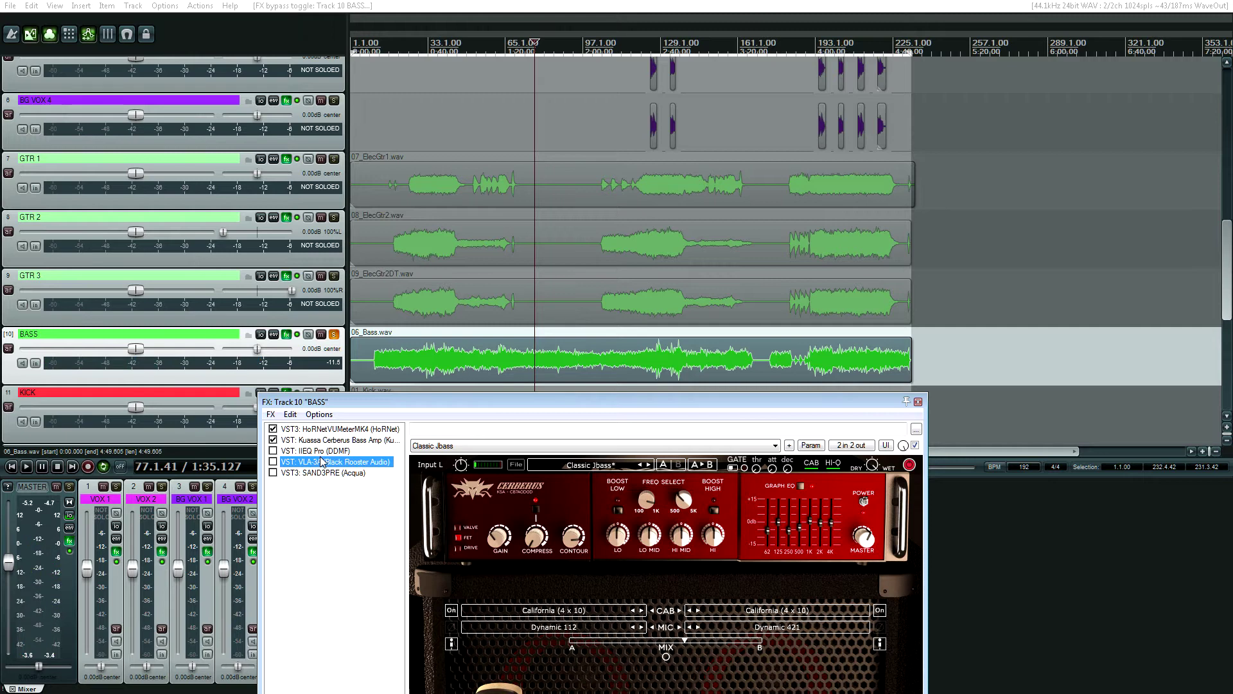
pyautogui.click(324, 451)
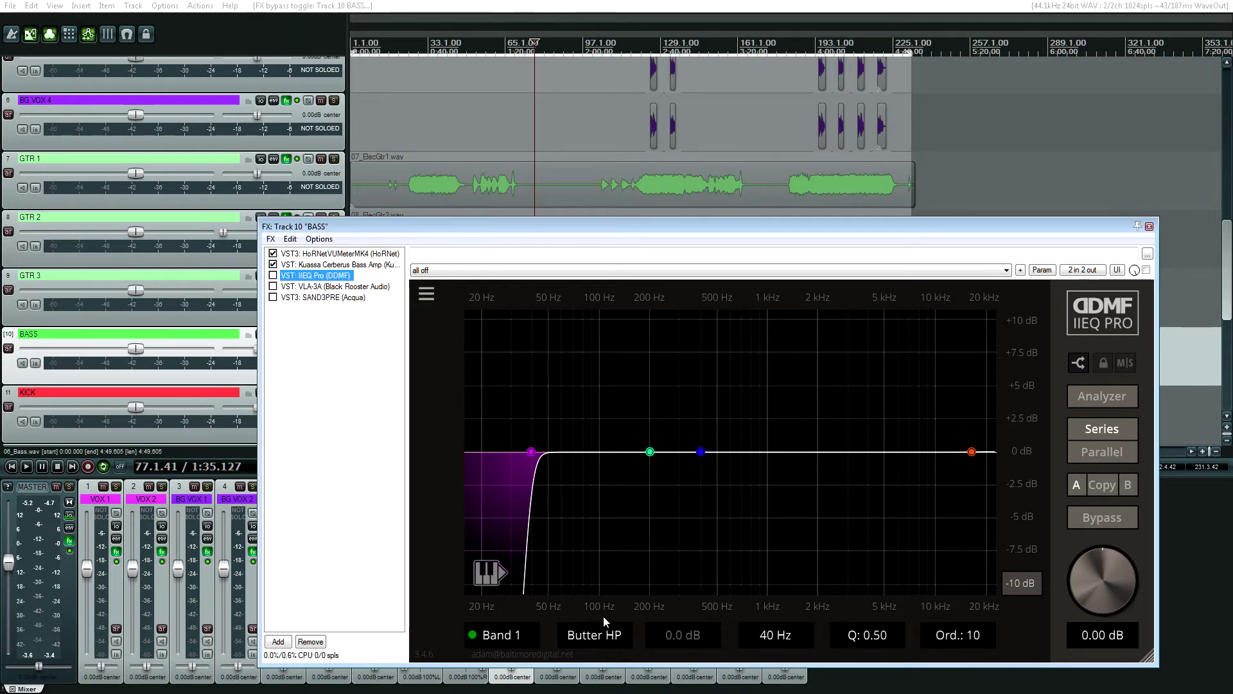
pyautogui.click(592, 639)
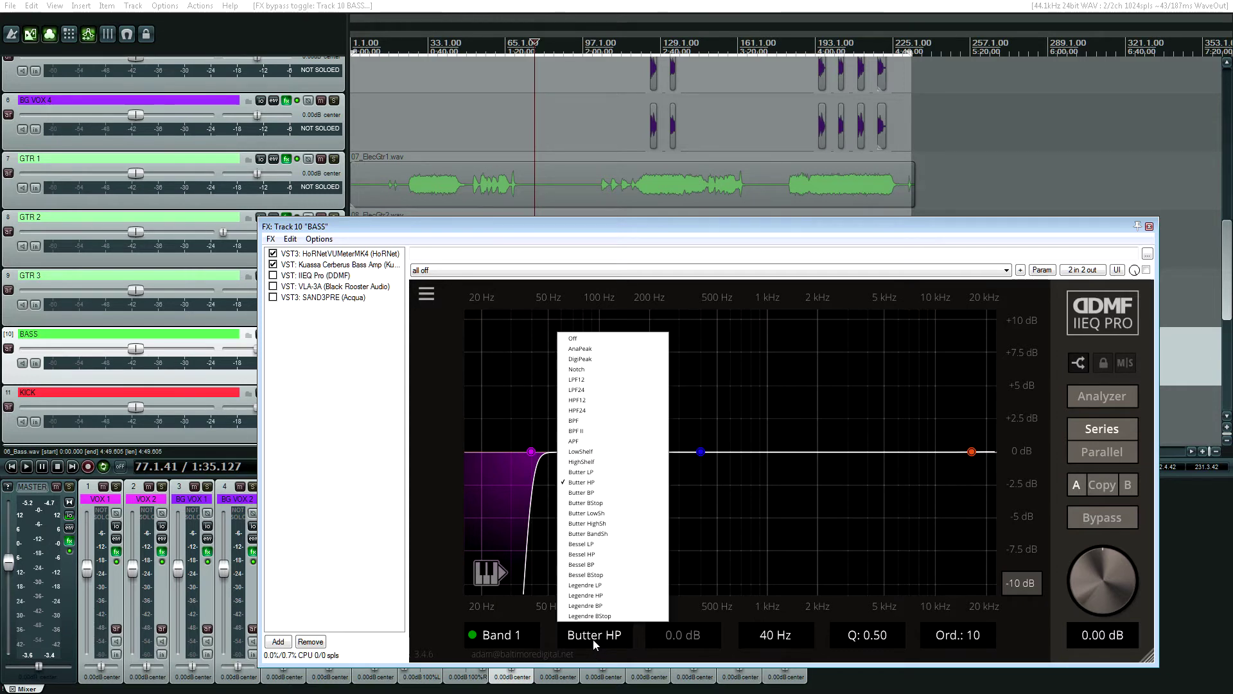
pyautogui.click(592, 639)
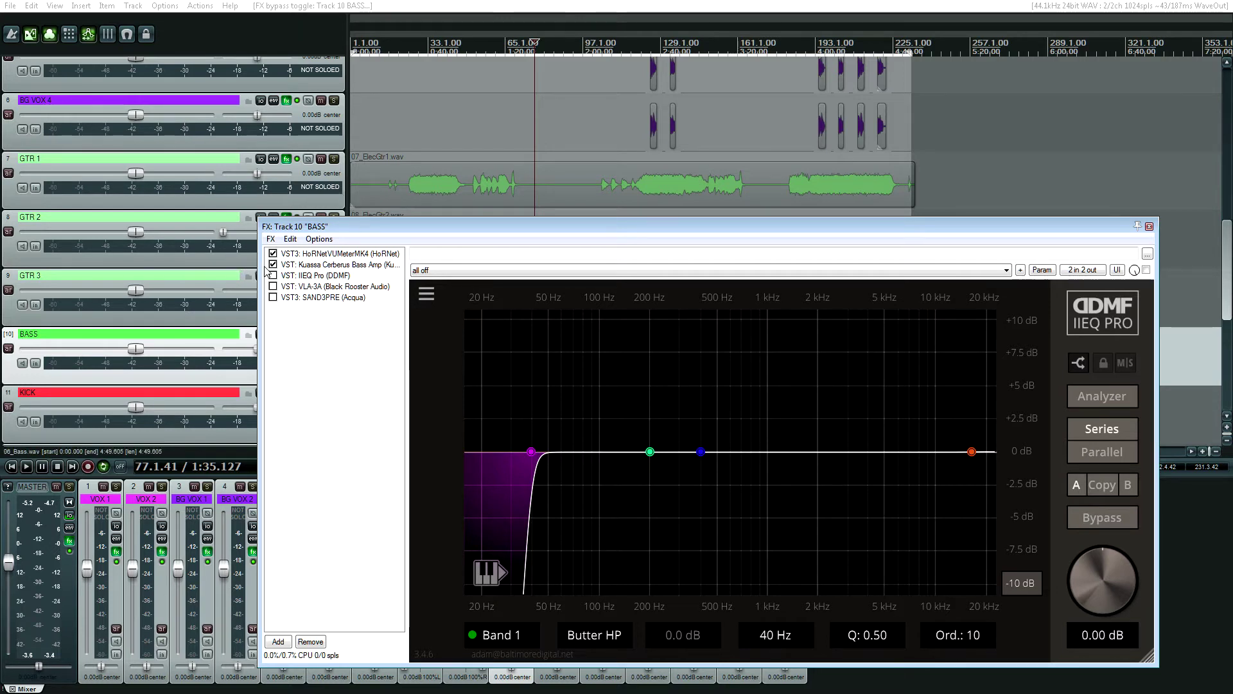
pyautogui.click(311, 276)
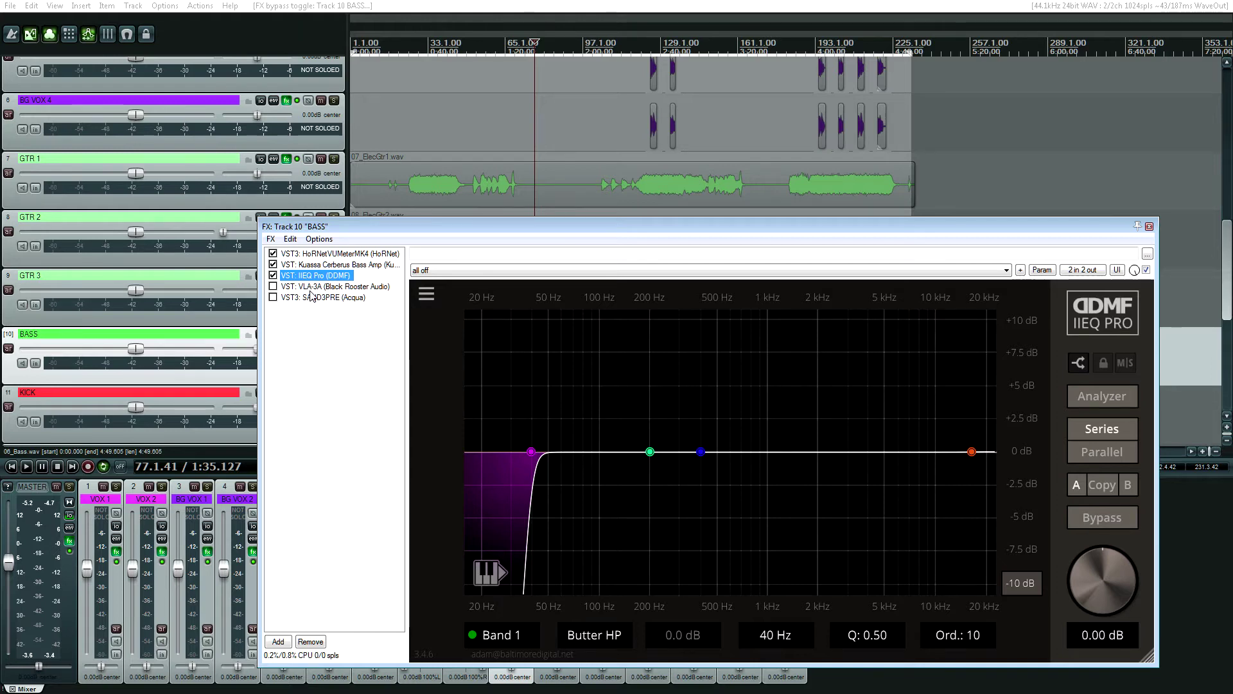
# Open the VLA-3A on BASS, enable it, and place the play position at about measure 32.
pyautogui.click(314, 287)
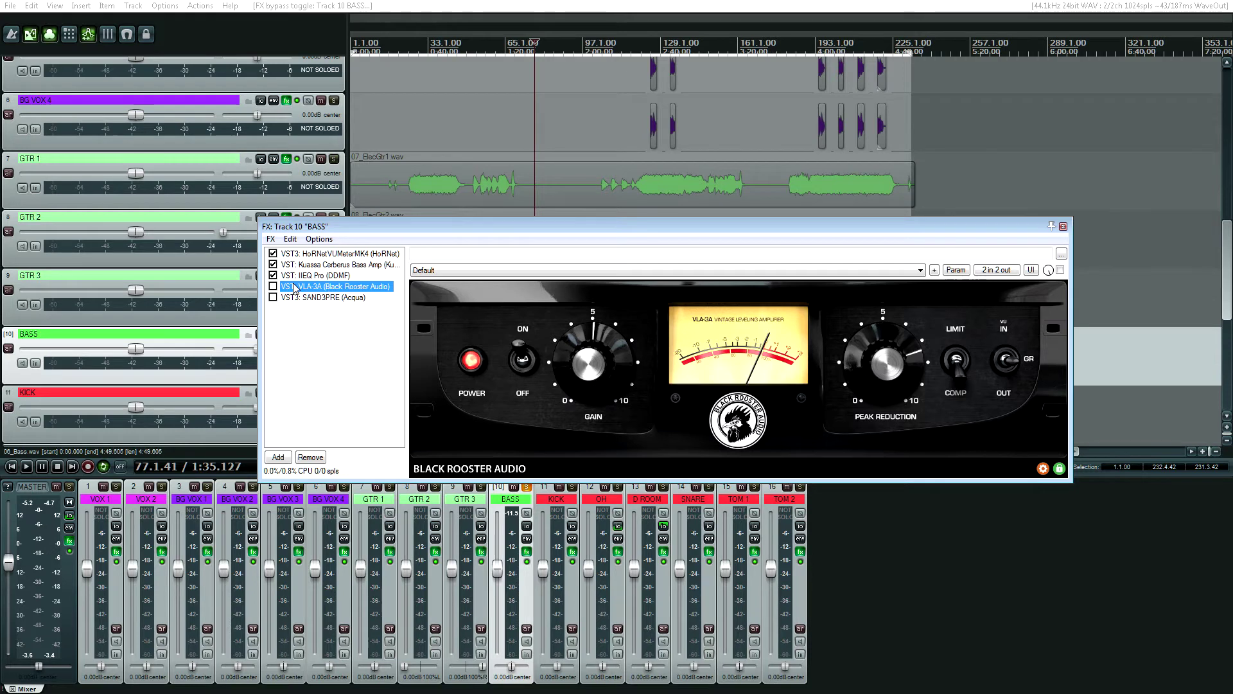
pyautogui.moveTo(398, 226); pyautogui.dragTo(355, 406)
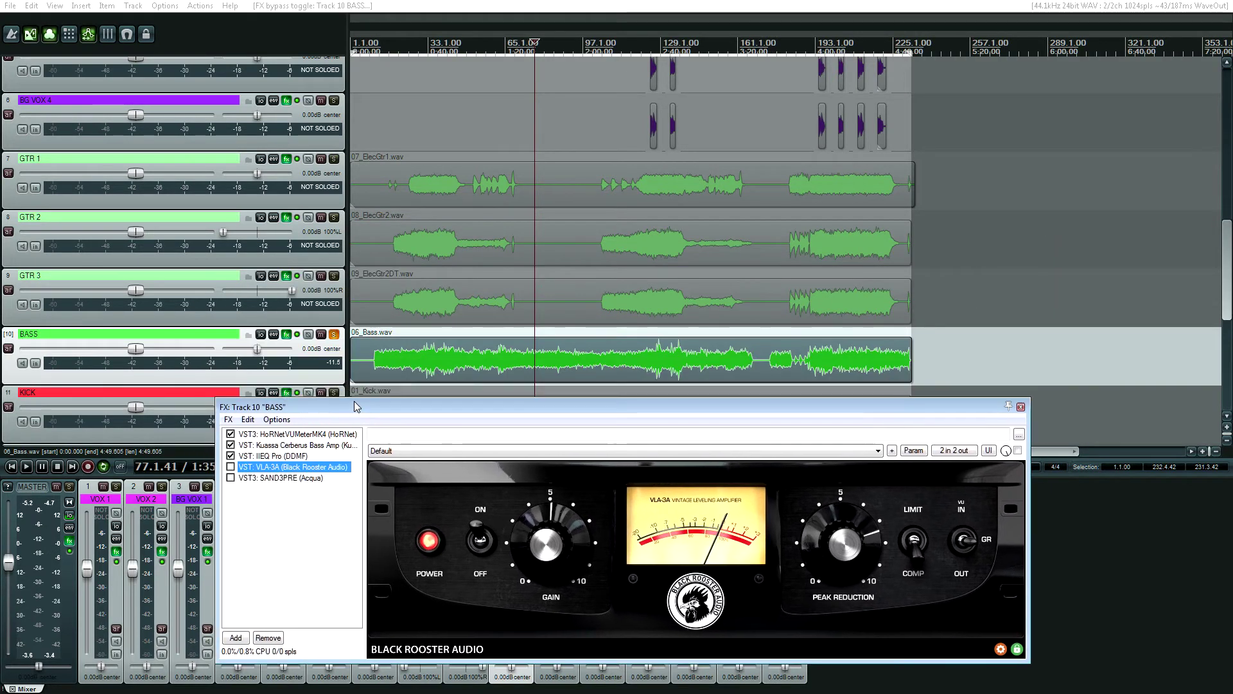
pyautogui.click(425, 344)
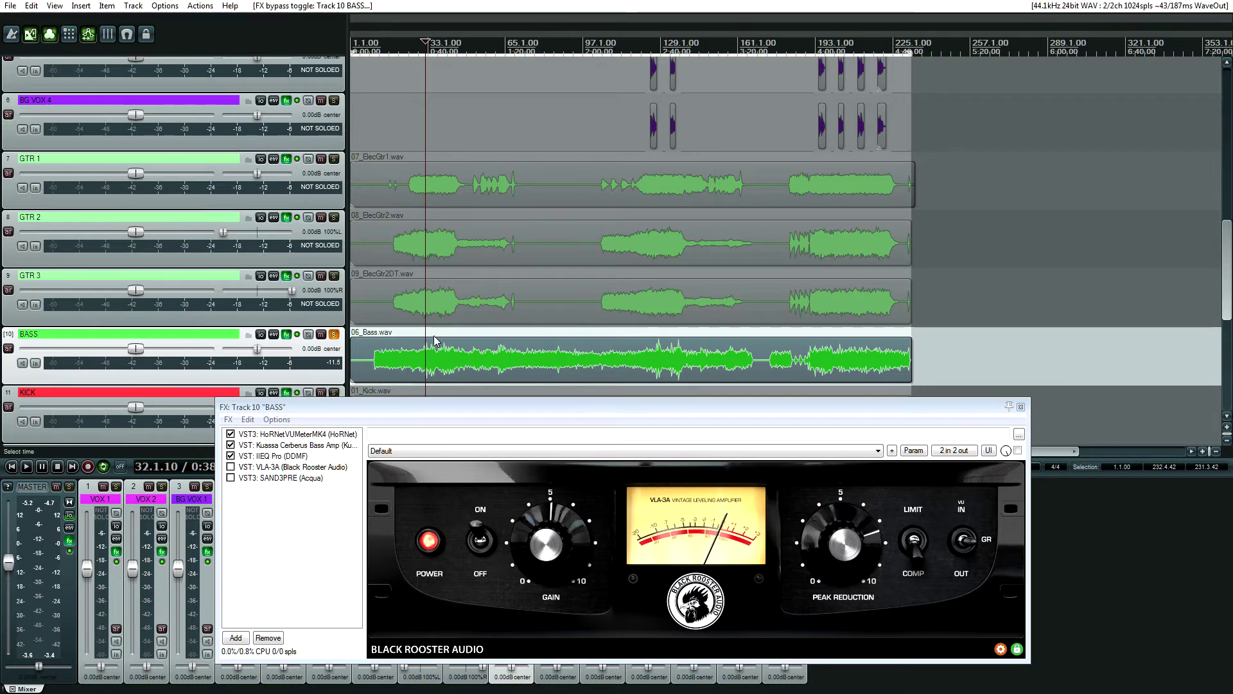
pyautogui.click(273, 468)
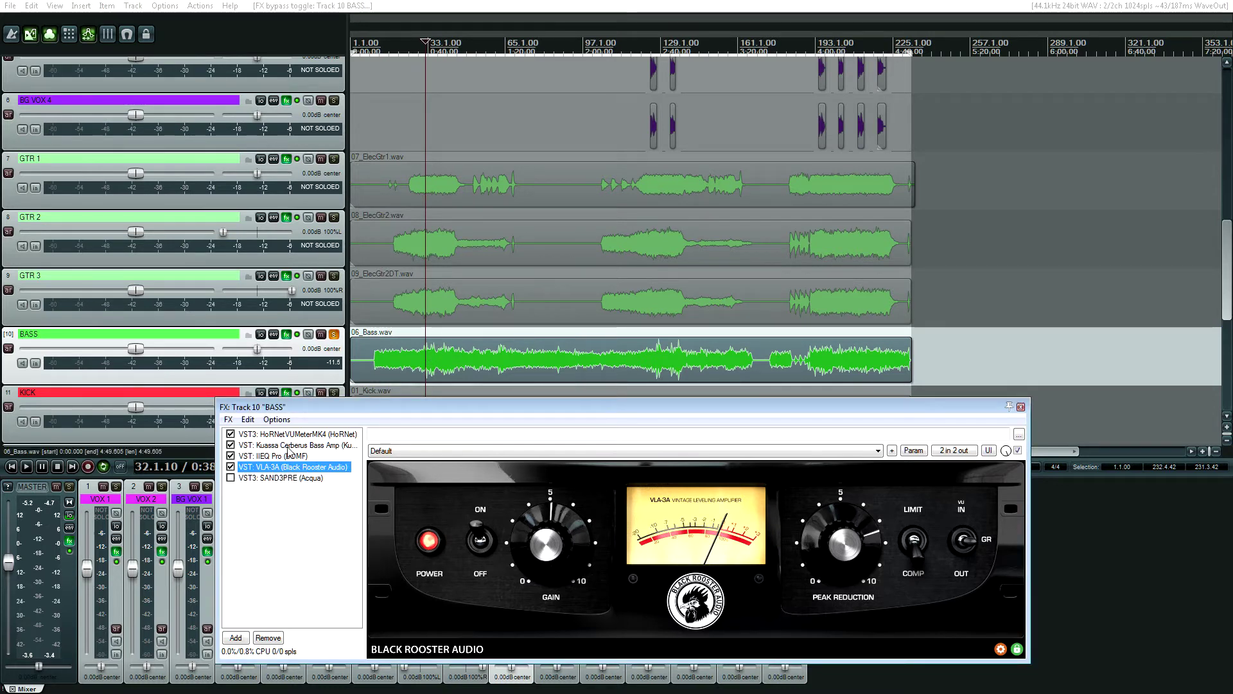
pyautogui.click(450, 369)
pyautogui.click(422, 370)
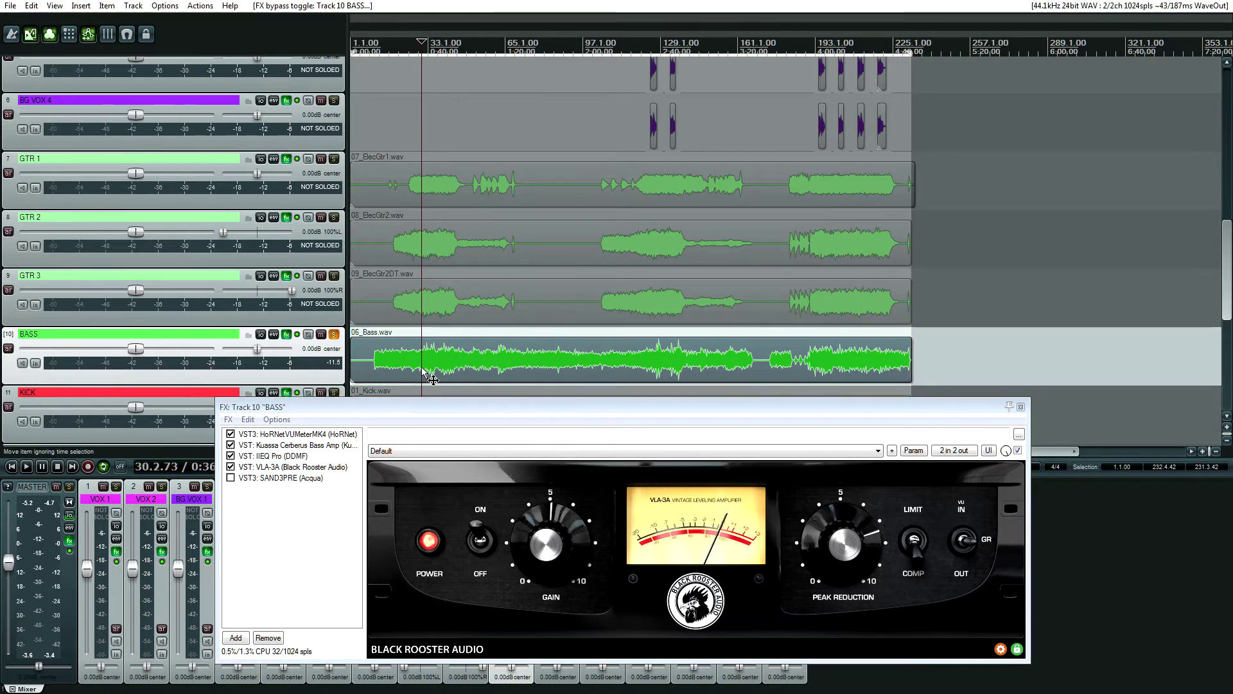
pyautogui.click(405, 370)
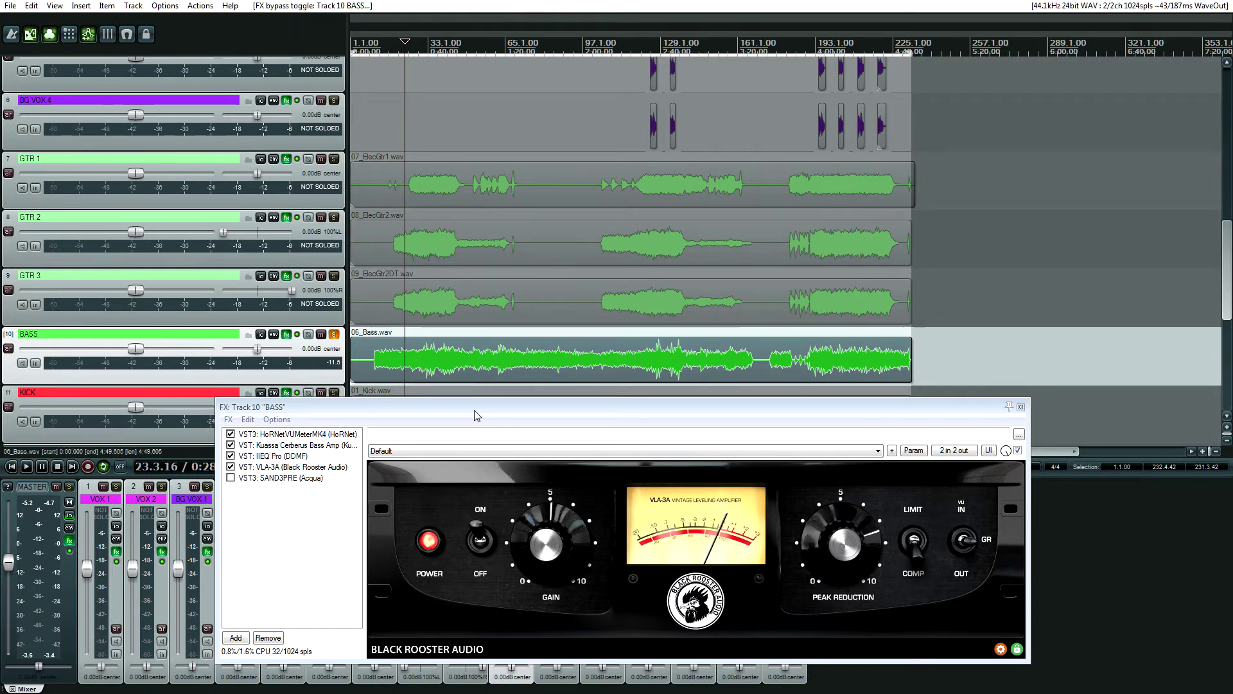
pyautogui.click(421, 369)
pyautogui.click(428, 368)
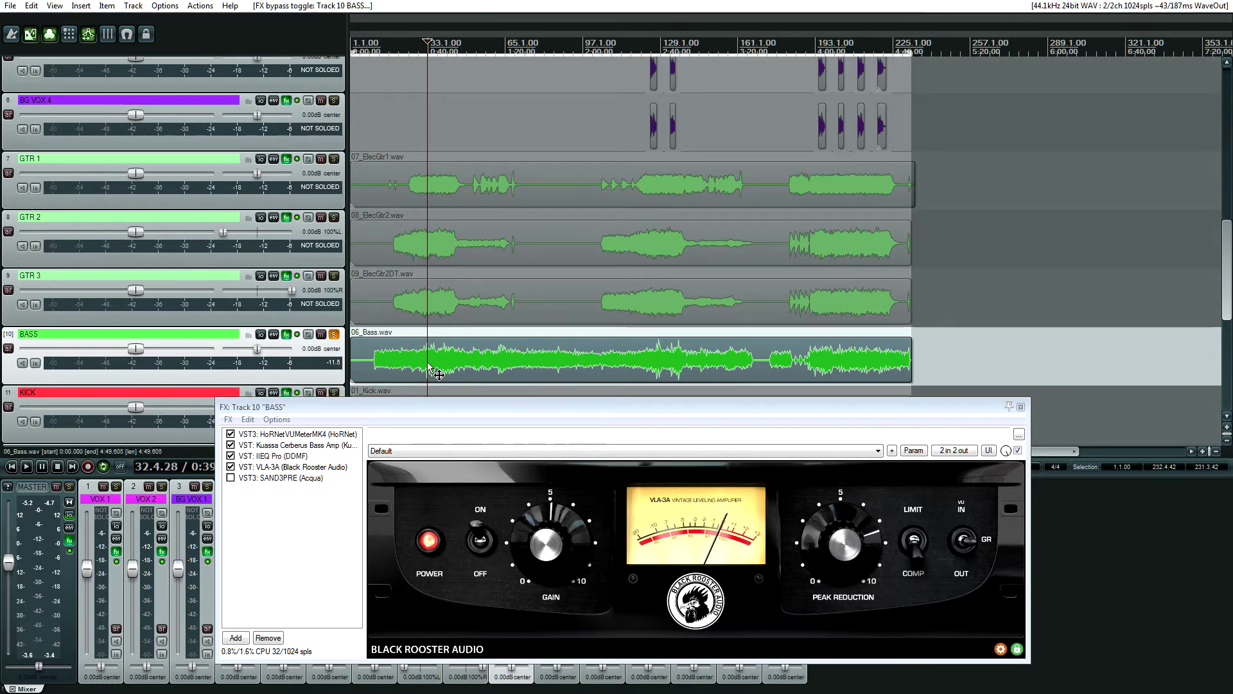
# Play the bass from about measure 32, comparing the VLA-3A off and on, and leave it enabled.
pyautogui.press('space')
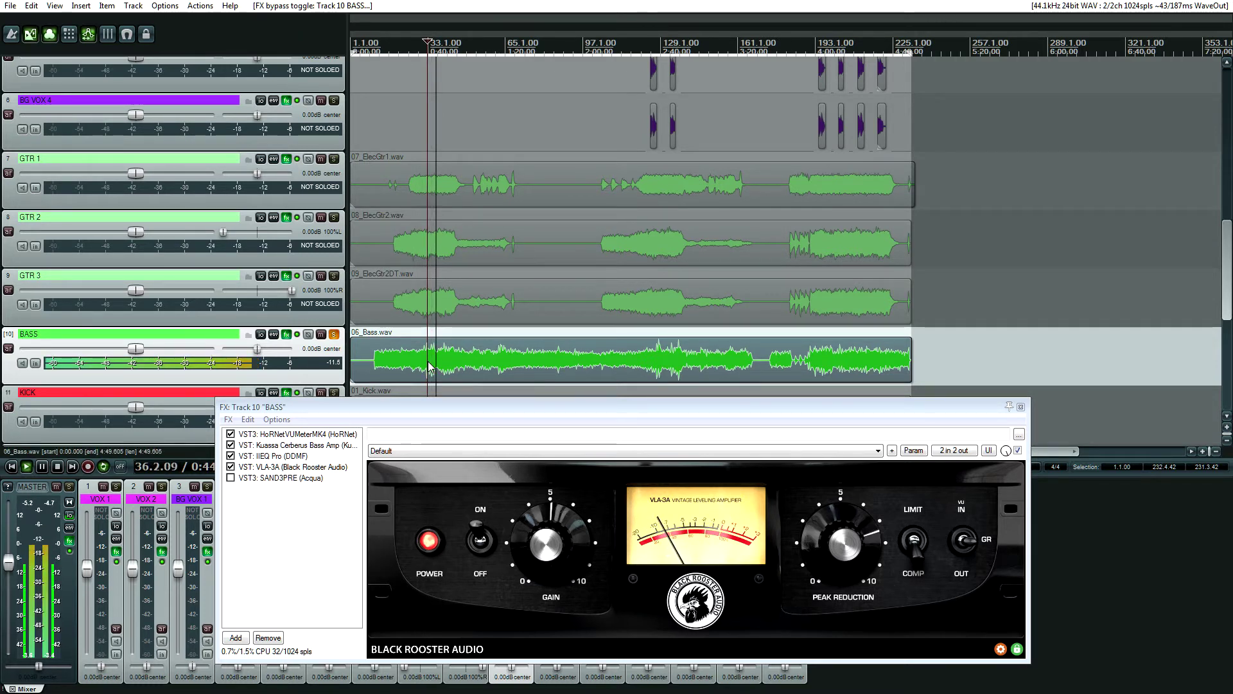
pyautogui.click(230, 467)
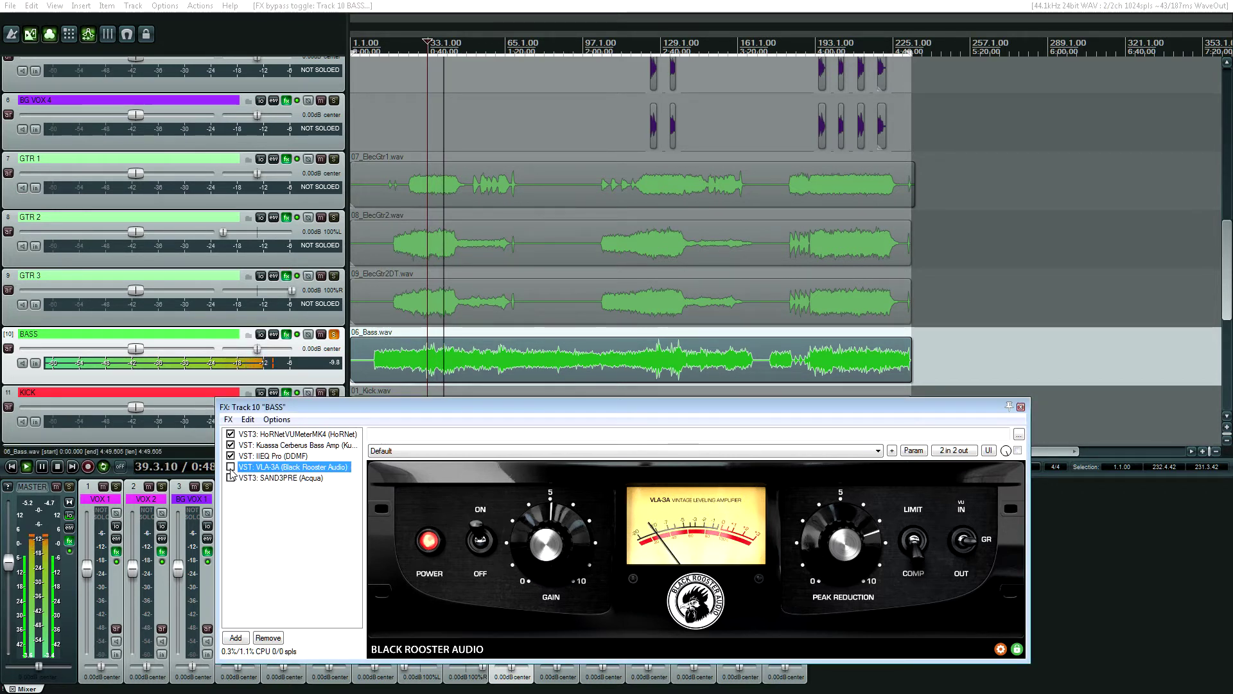
pyautogui.click(231, 467)
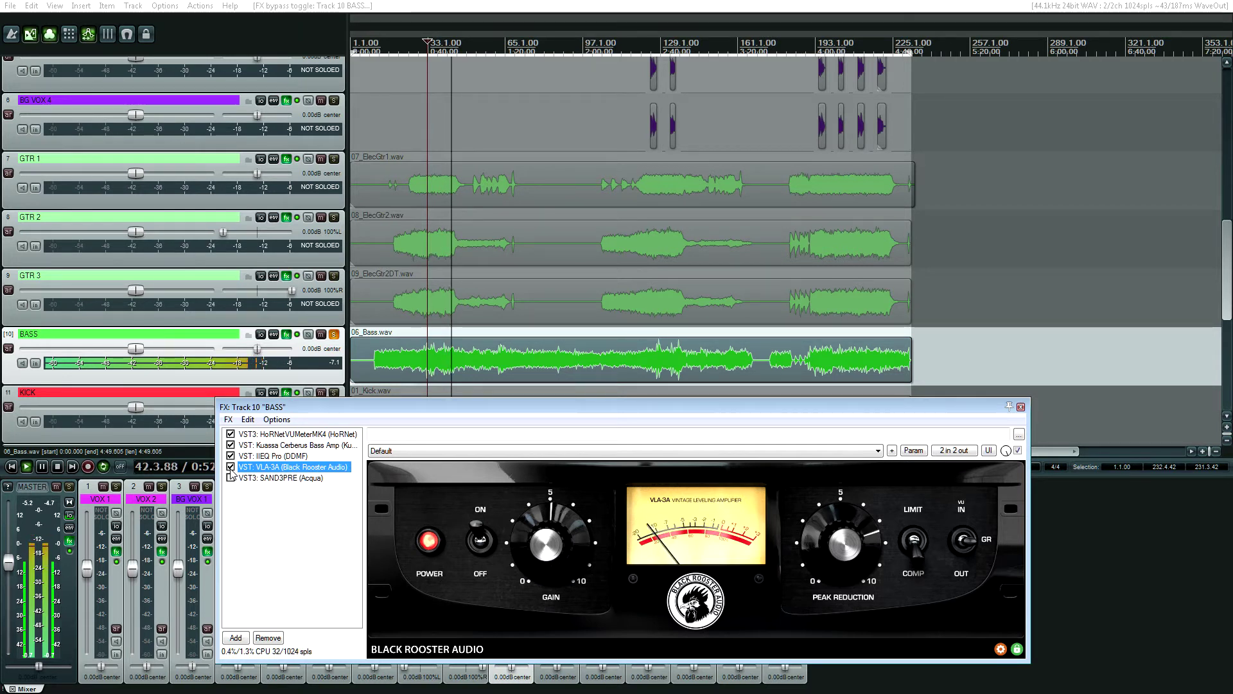
# Stop playback, remove the SAND3PRE from the BASS chain, and close the chain.
pyautogui.click(230, 477)
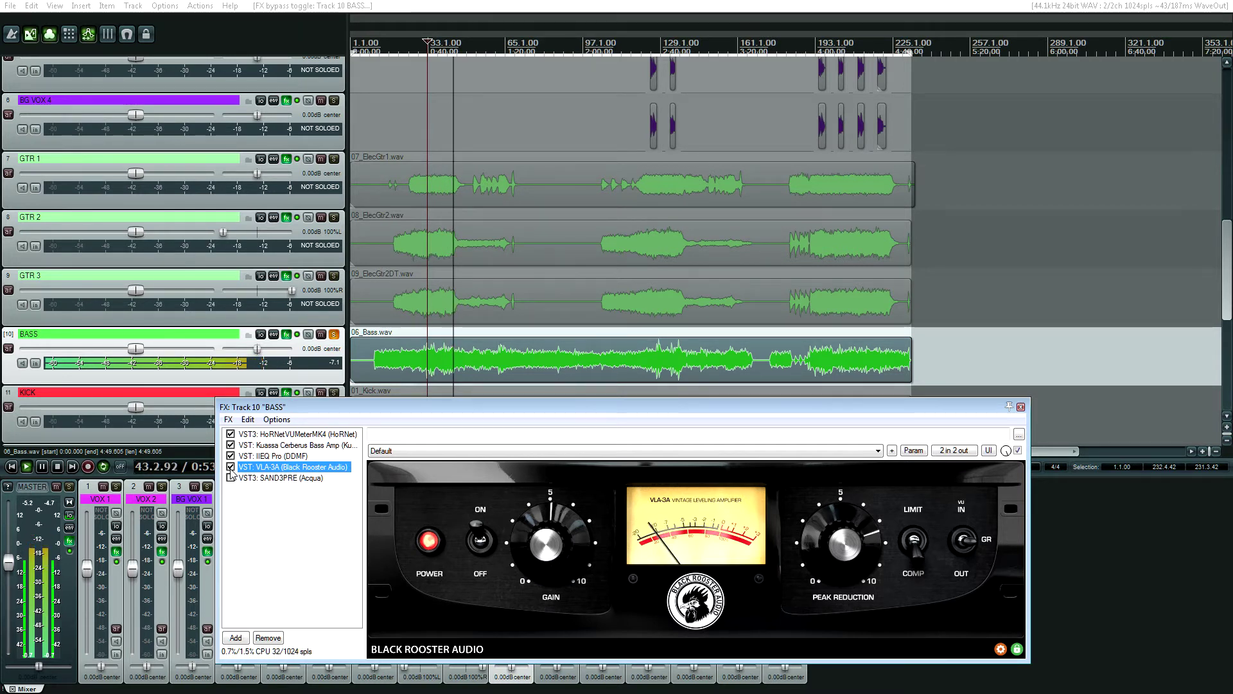
pyautogui.click(262, 479)
pyautogui.press('space')
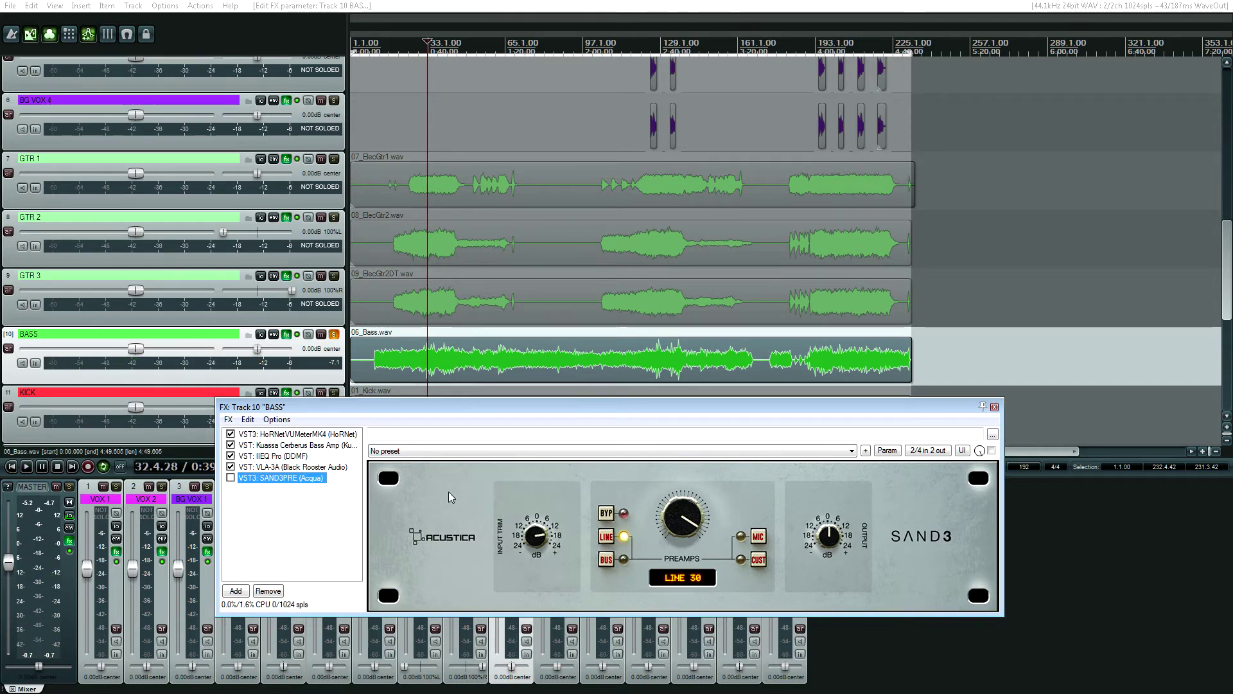
pyautogui.press('Delete')
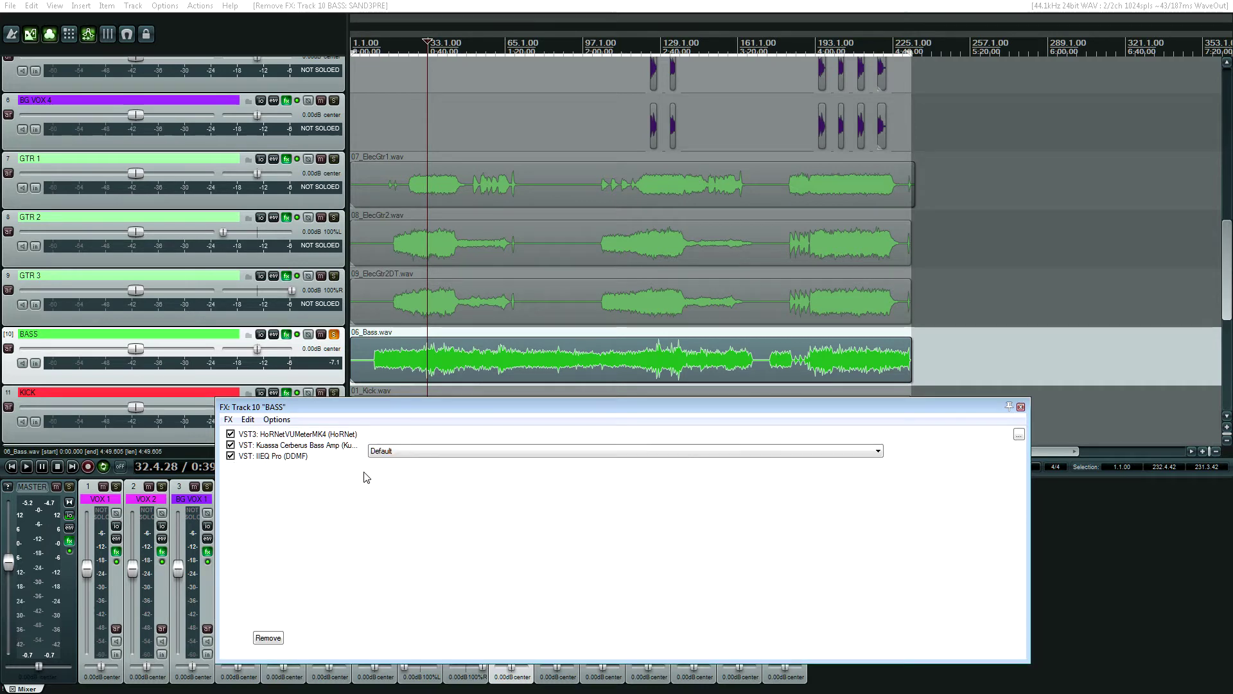
pyautogui.click(1021, 407)
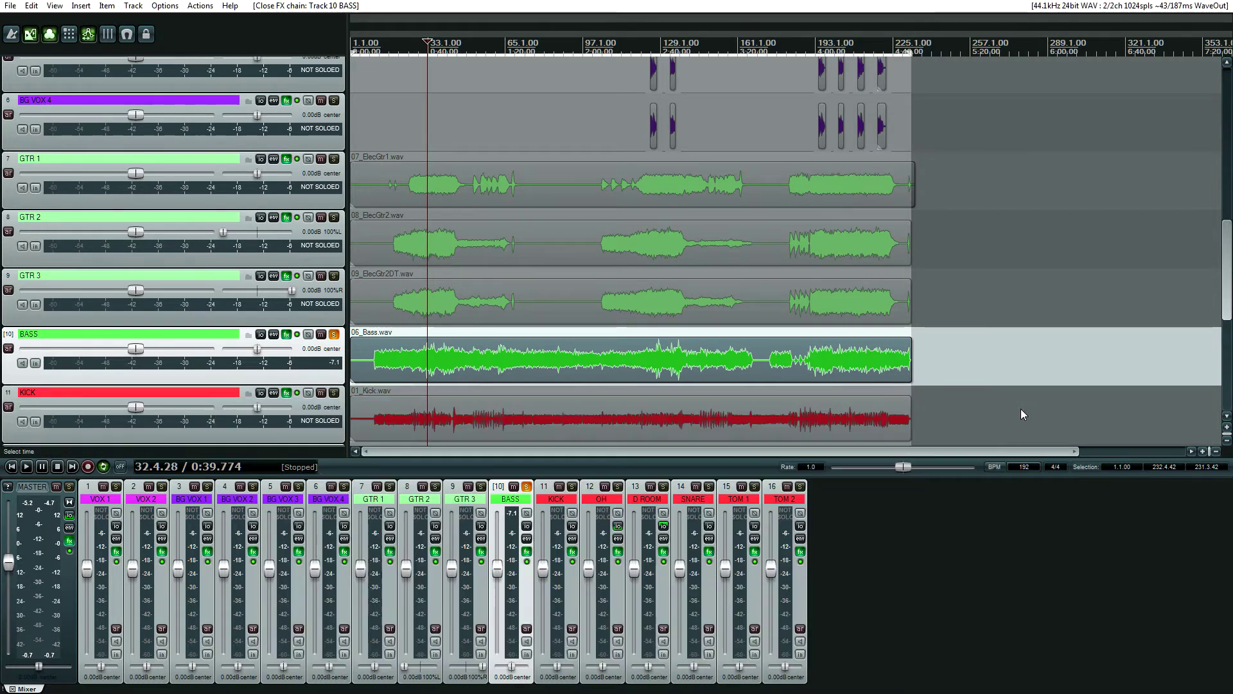
# Unsolo BASS, solo KICK, and select the kick item at about measure 30.
pyautogui.click(455, 371)
pyautogui.click(532, 369)
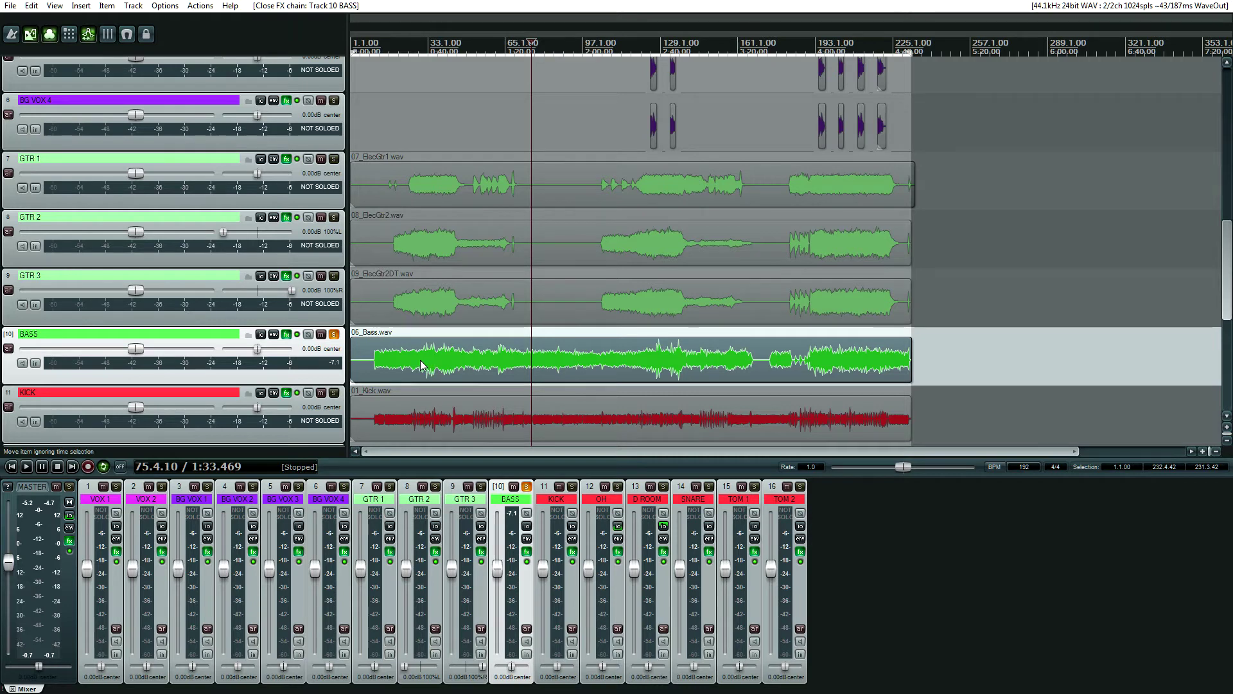
pyautogui.click(334, 335)
pyautogui.click(334, 393)
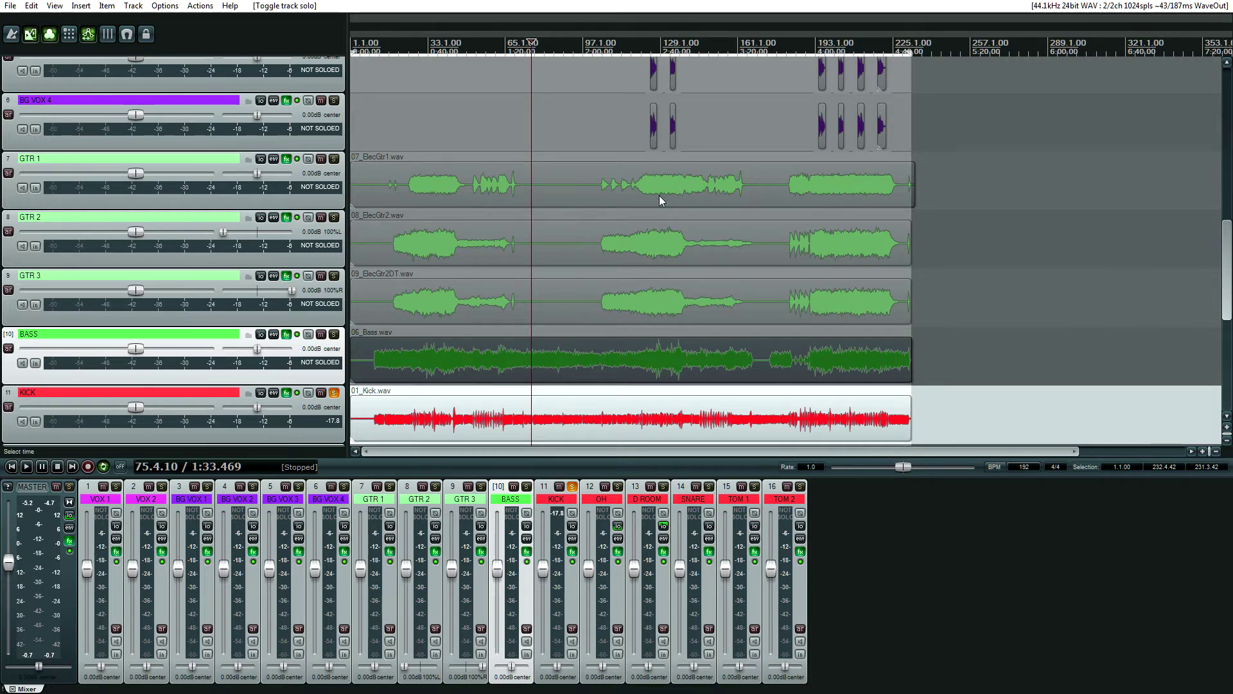
pyautogui.click(422, 417)
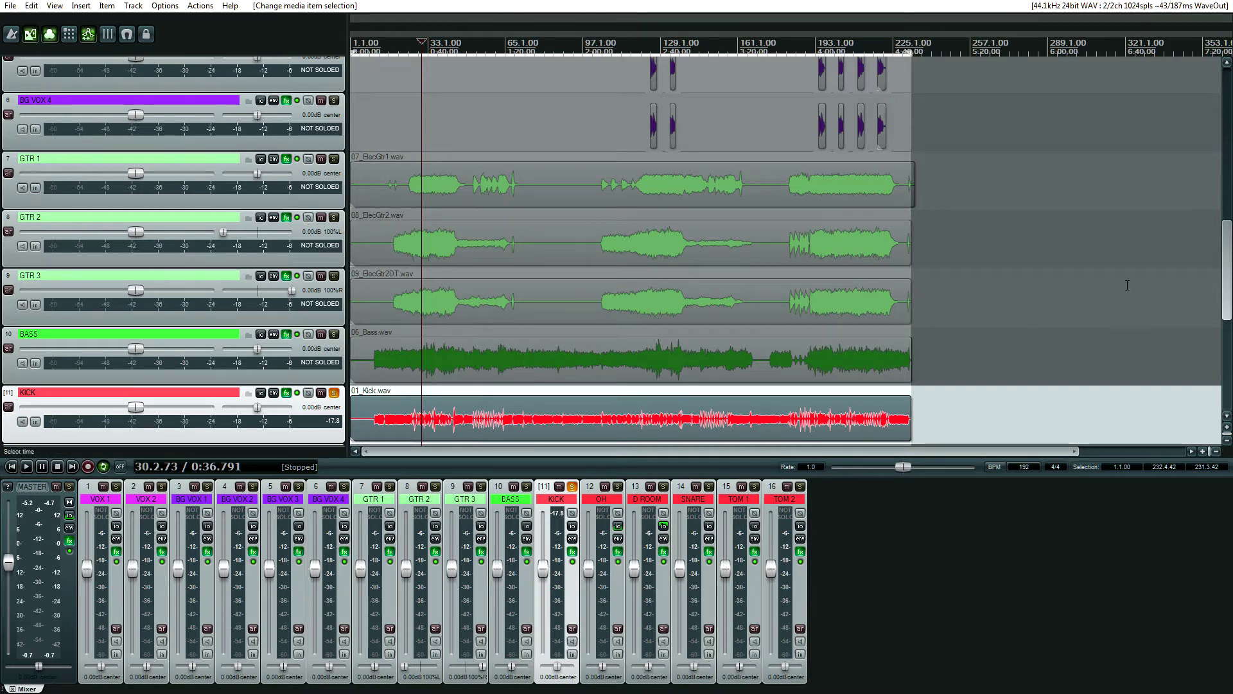
# Open the KICK track's plug-in chain and display its IIEQ Pro.
pyautogui.scroll(-3, 429, 297)
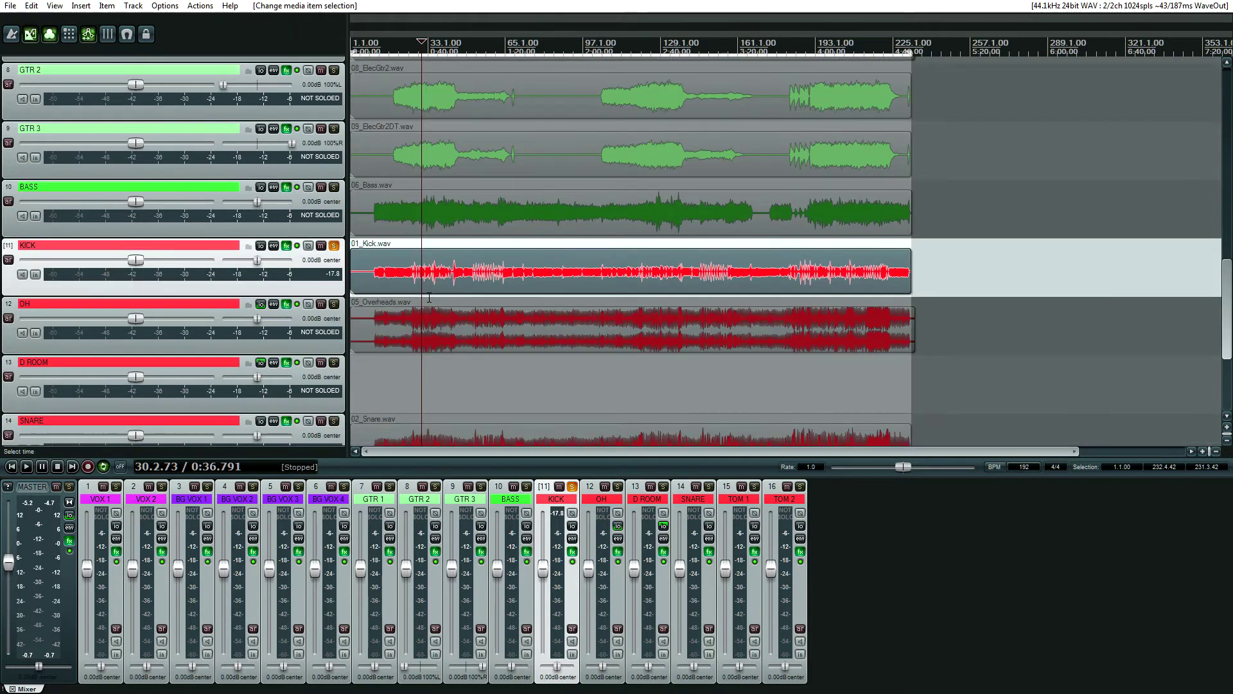
pyautogui.click(287, 246)
pyautogui.moveTo(415, 503); pyautogui.dragTo(658, 317)
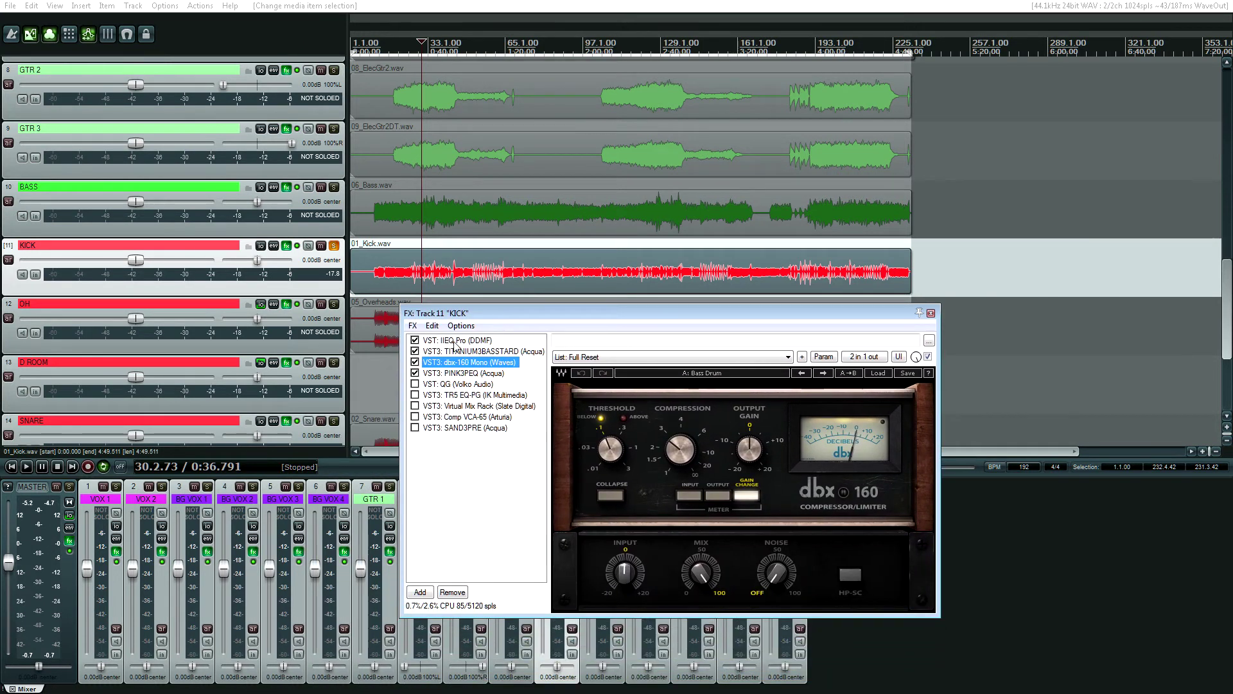
pyautogui.click(456, 341)
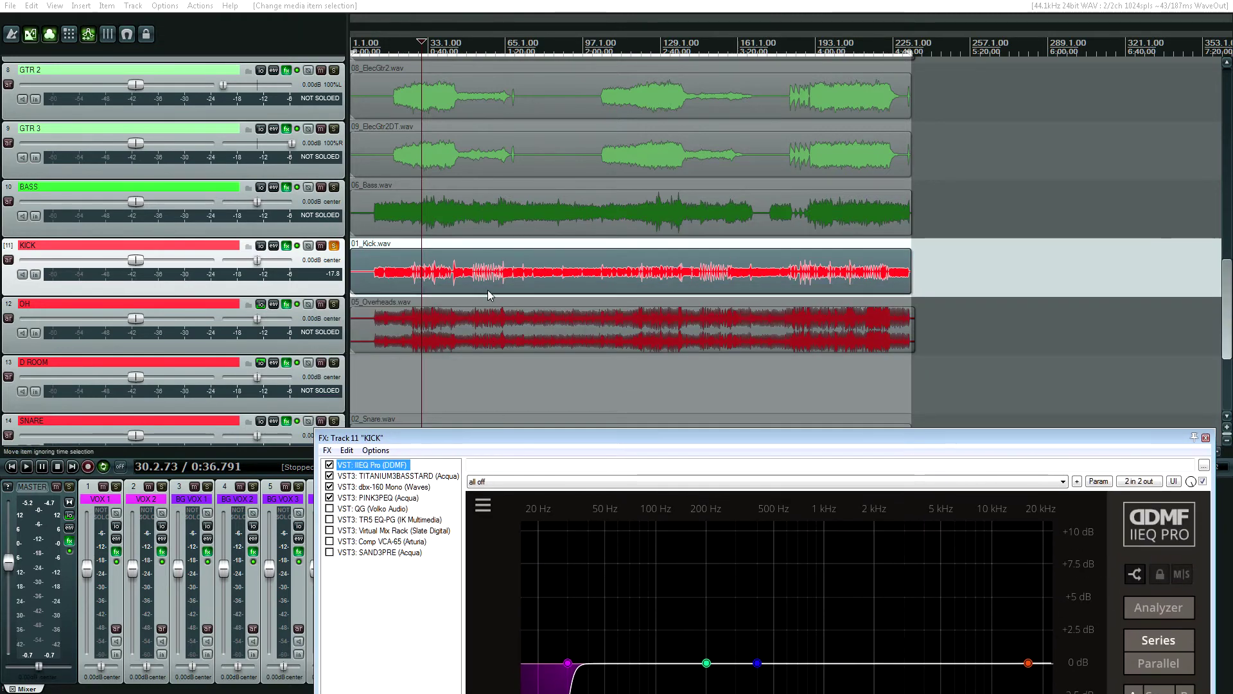
# Enlarge the KICK track and examine the level differences between kick hits from about measure 29.
pyautogui.click(426, 282)
pyautogui.scroll(15, 429, 283)
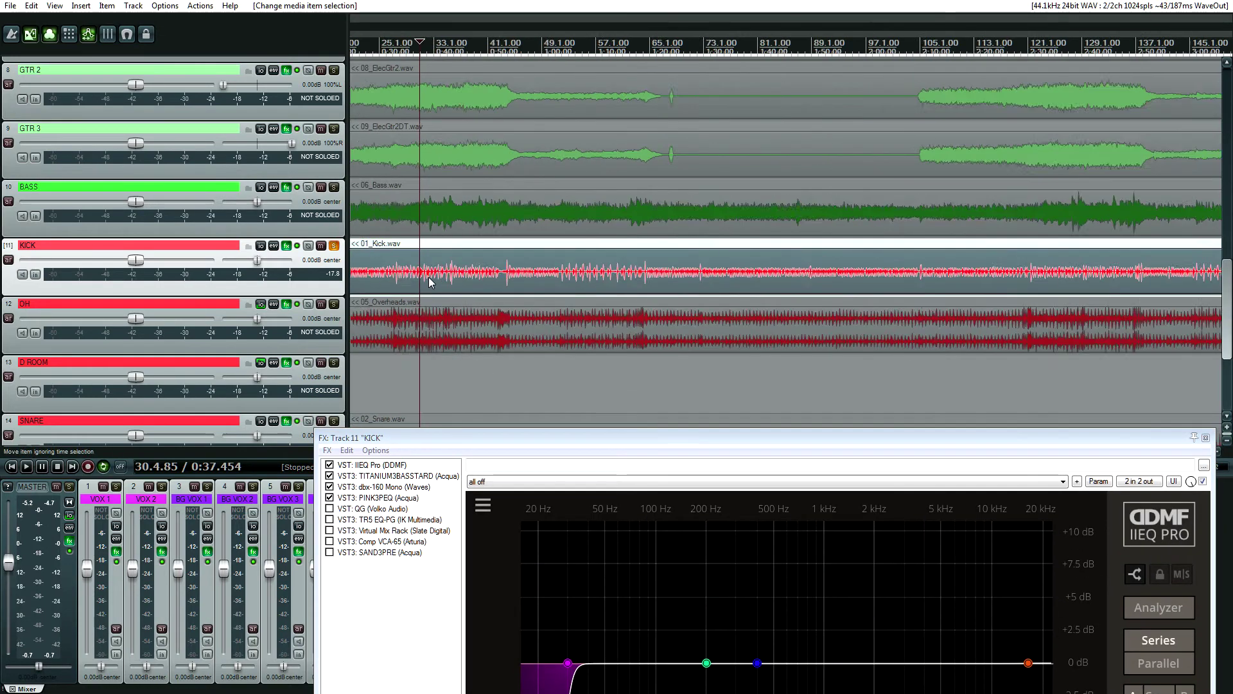
pyautogui.scroll(-15, 429, 281)
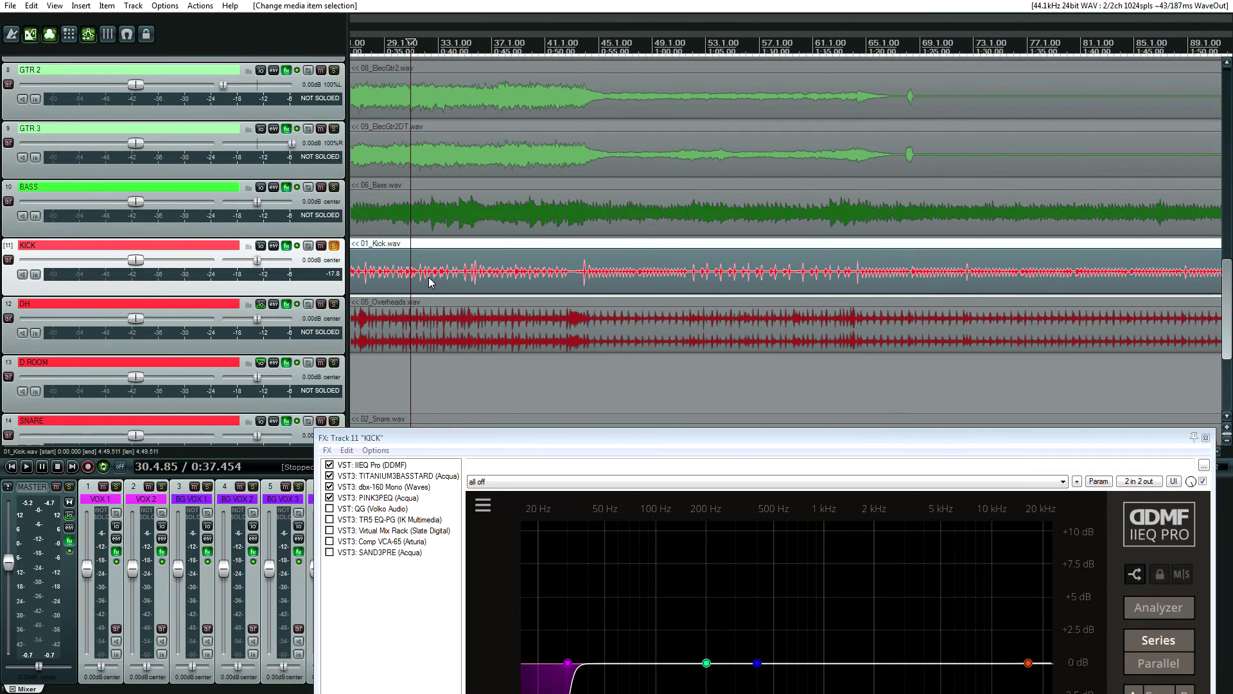
pyautogui.press('`')
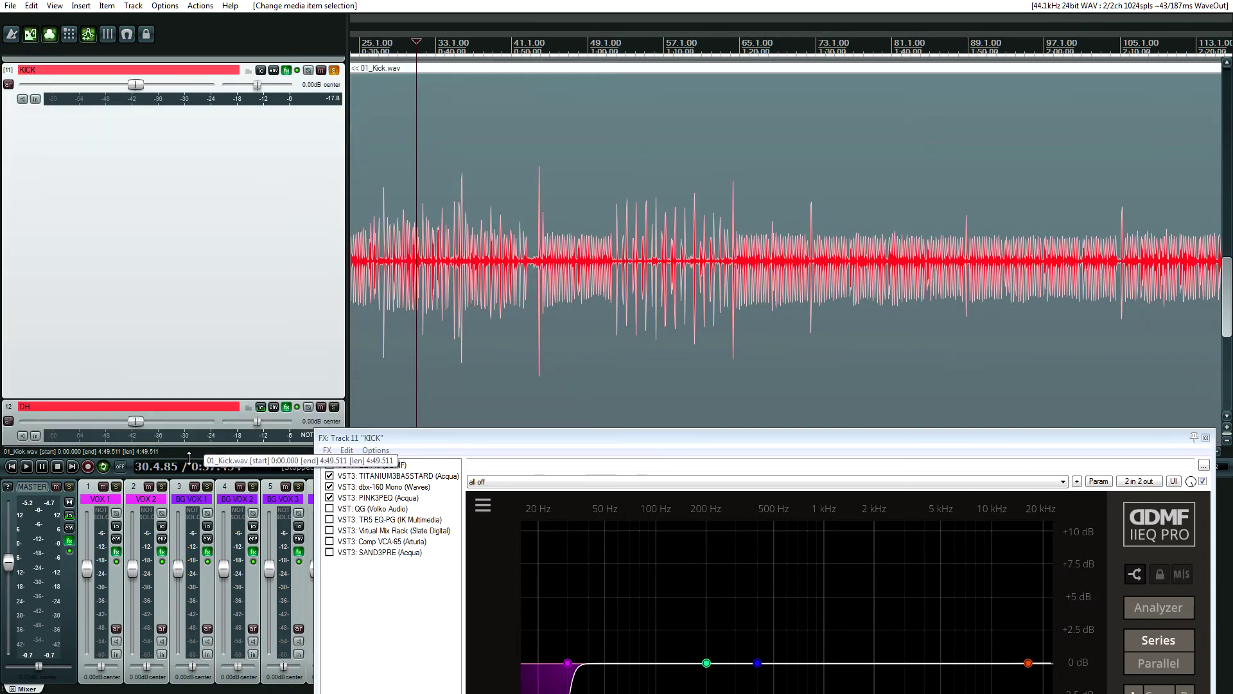
pyautogui.click(400, 260)
pyautogui.scroll(3, 399, 260)
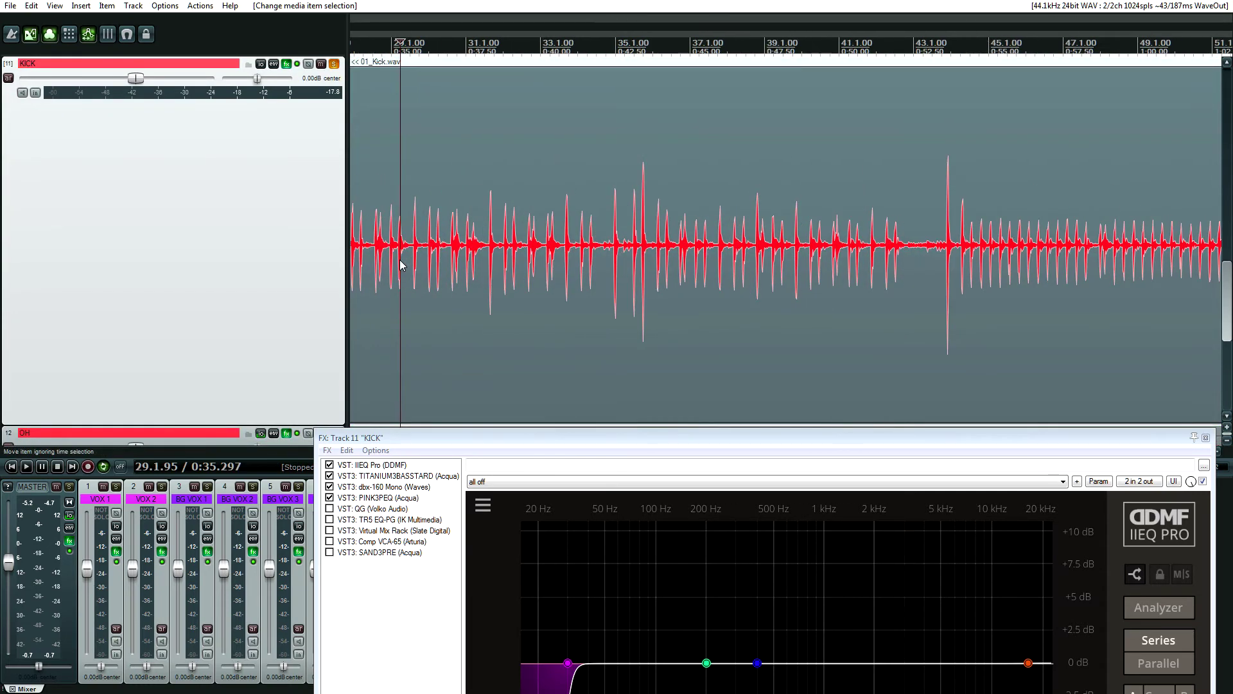
pyautogui.scroll(-3, 438, 275)
pyautogui.click(438, 275)
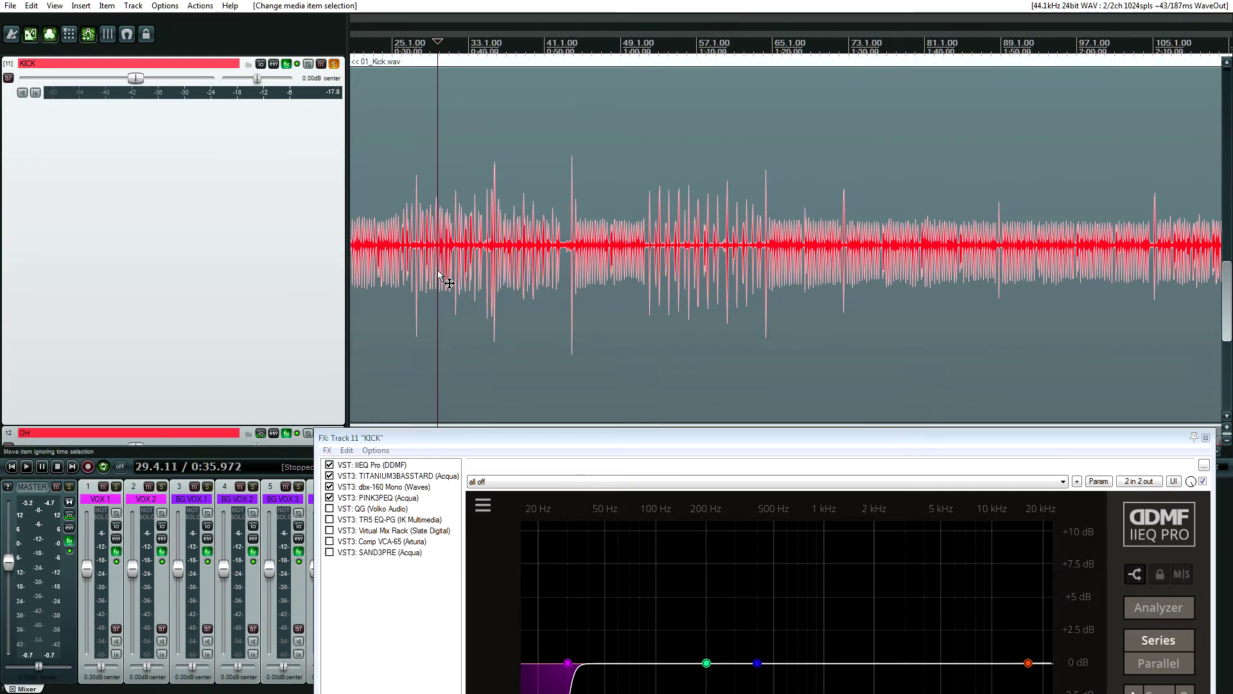
# Examine the kick's opening, briefly marking about measures 9 to 23 and clearing the selection, and compare it with the whole song's waveform.
pyautogui.press('Home')
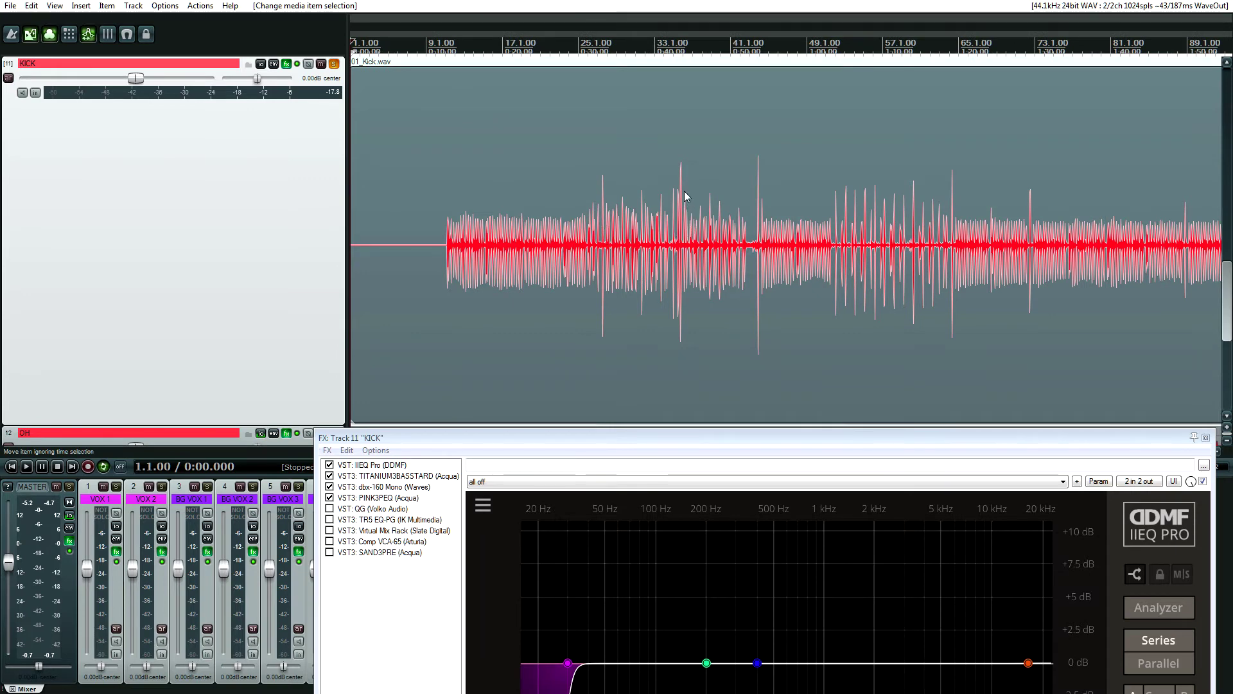
pyautogui.click(504, 229)
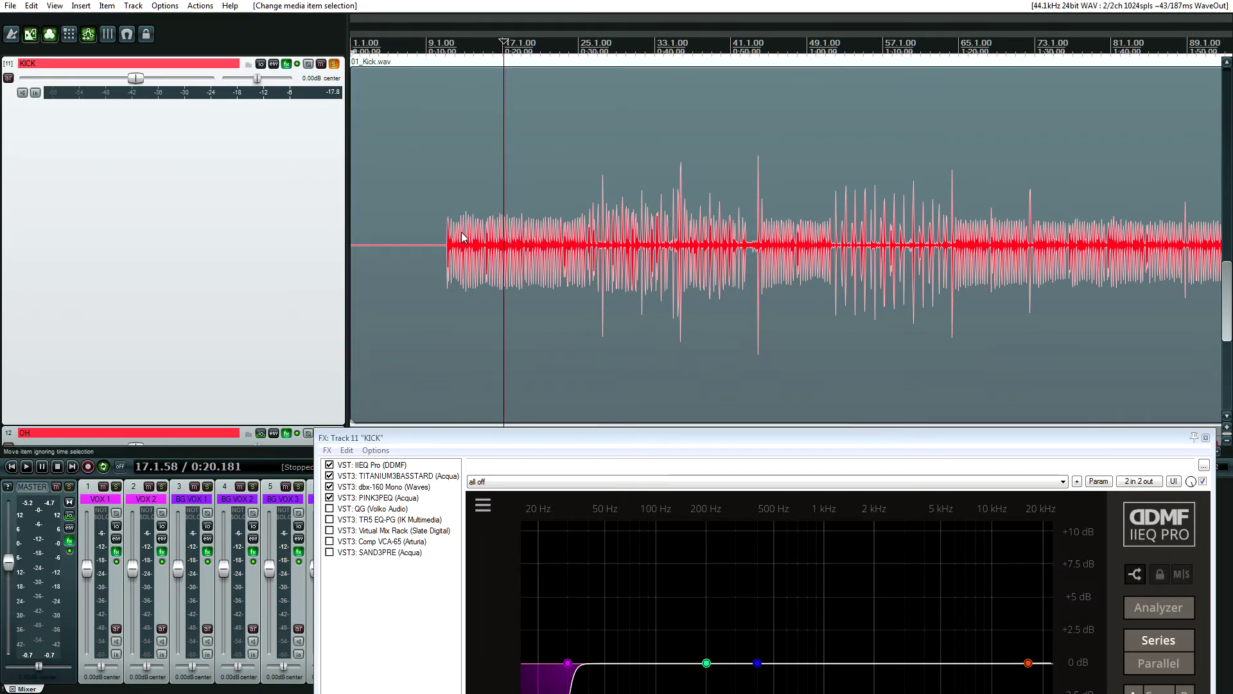
pyautogui.moveTo(434, 51); pyautogui.dragTo(564, 54)
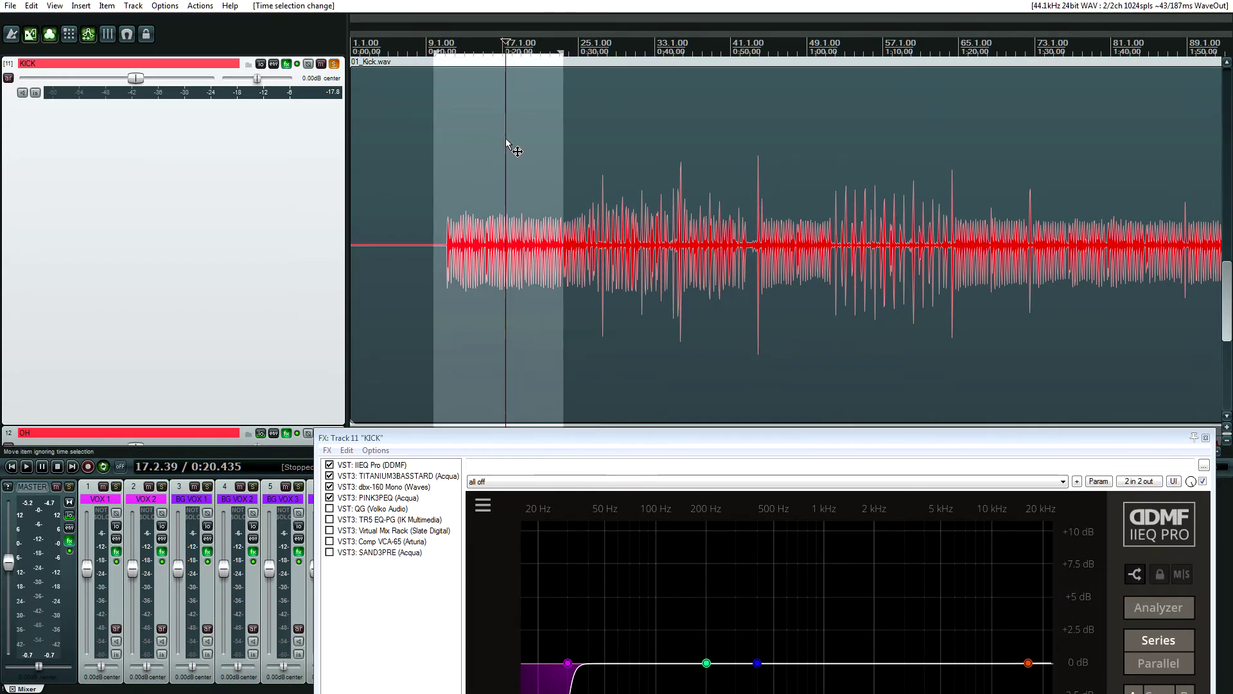
pyautogui.click(448, 210)
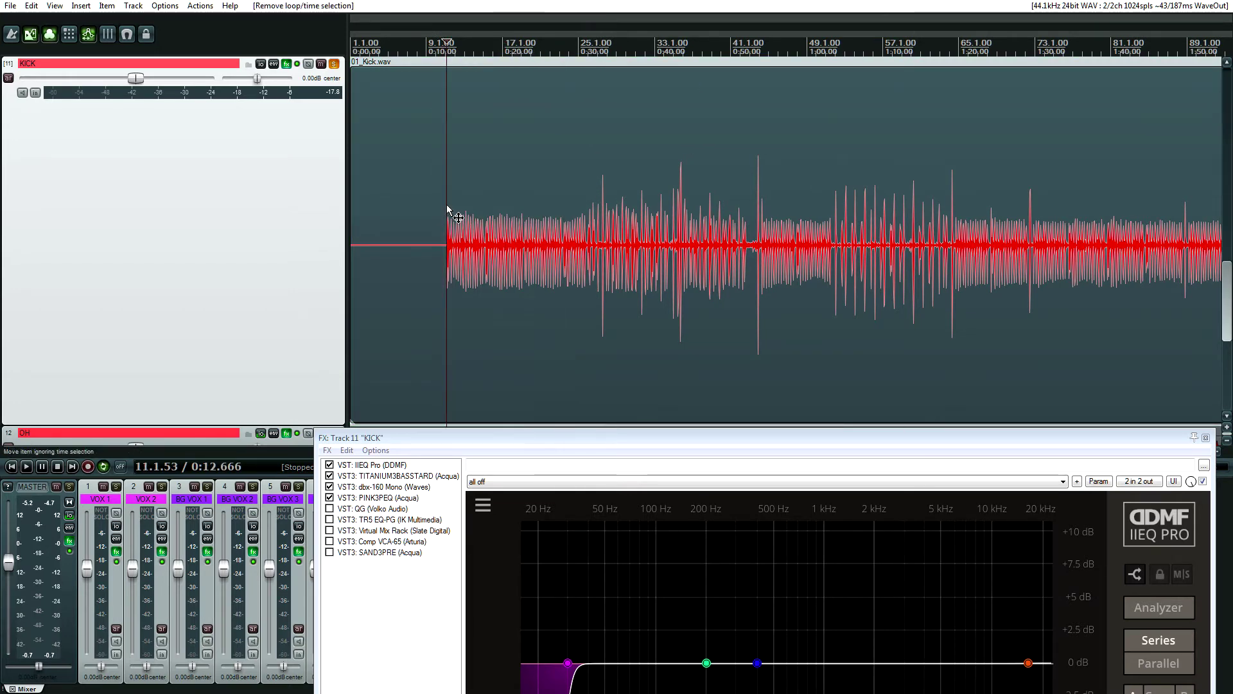
pyautogui.scroll(-5, 484, 220)
pyautogui.click(551, 235)
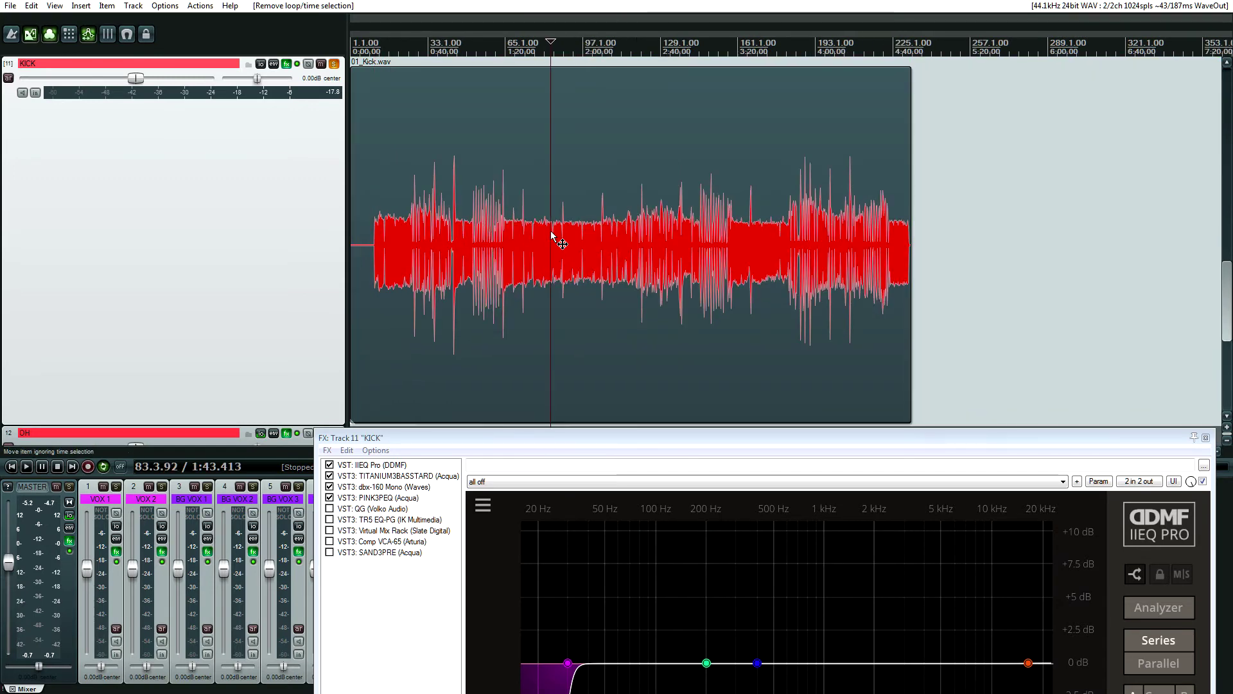
pyautogui.click(406, 230)
# Reduce the KICK track's height and reposition its plug-in window so the full IIEQ Pro is in view.
pyautogui.scroll(5, 406, 230)
pyautogui.moveTo(239, 425); pyautogui.dragTo(247, 184)
pyautogui.click(385, 470)
pyautogui.moveTo(460, 439); pyautogui.dragTo(363, 189)
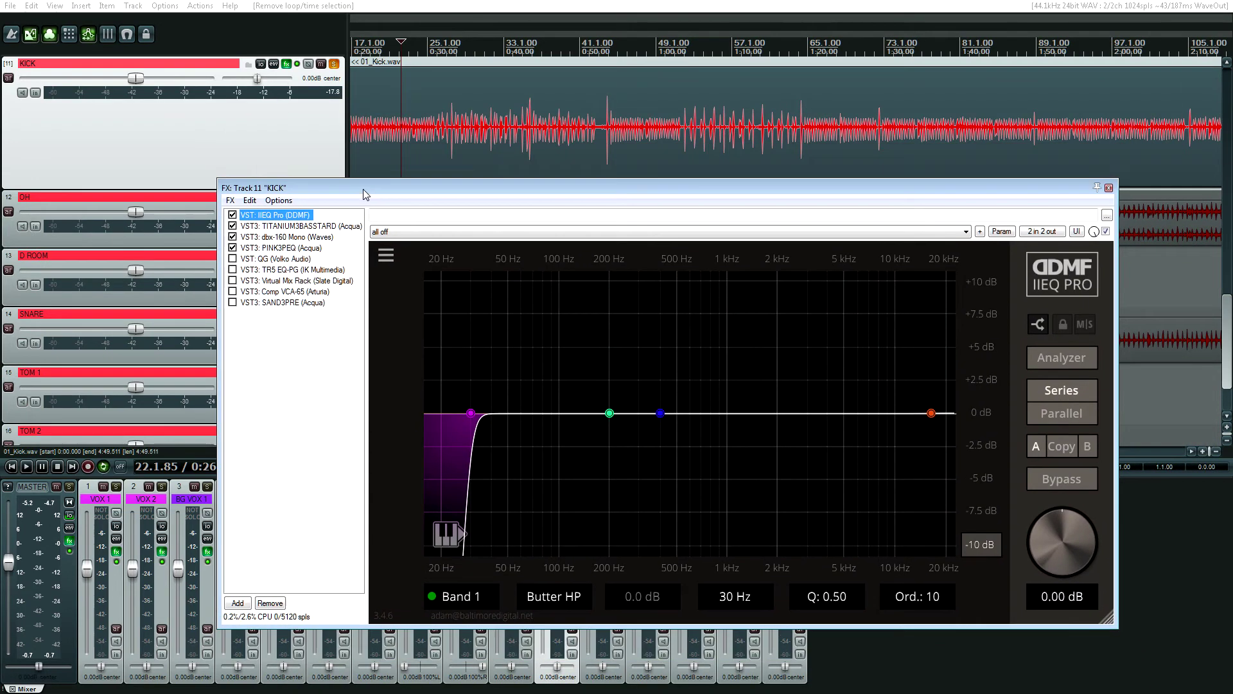
# Look over the settings of the IIEQ Pro, TITANIUM3BASSTARD and dbx-160 Mono in the KICK chain.
pyautogui.click(303, 228)
pyautogui.click(305, 237)
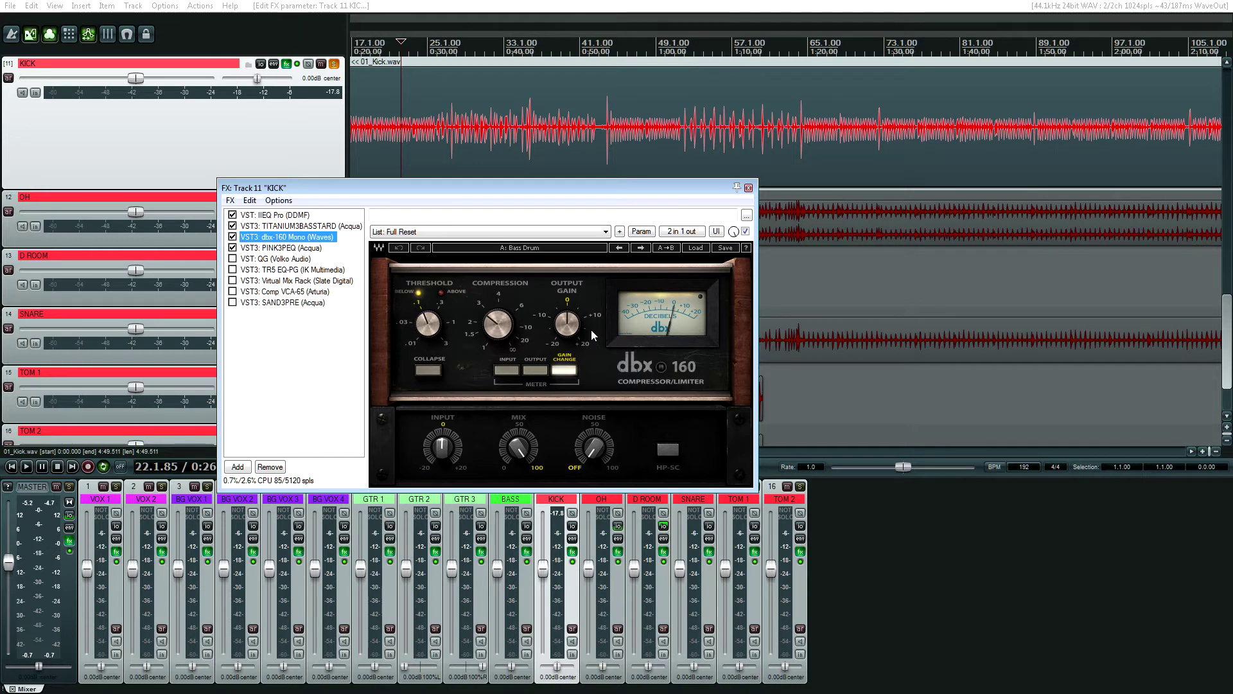
pyautogui.press('Up')
pyautogui.press('Up')
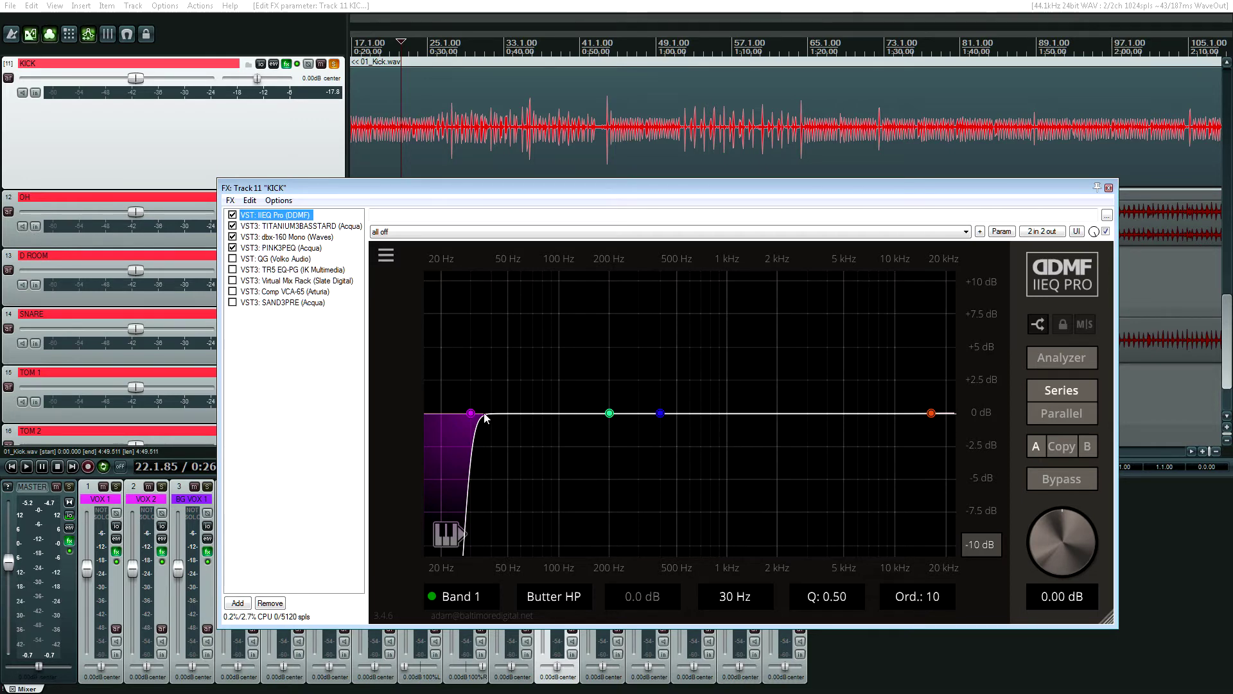
pyautogui.click(291, 226)
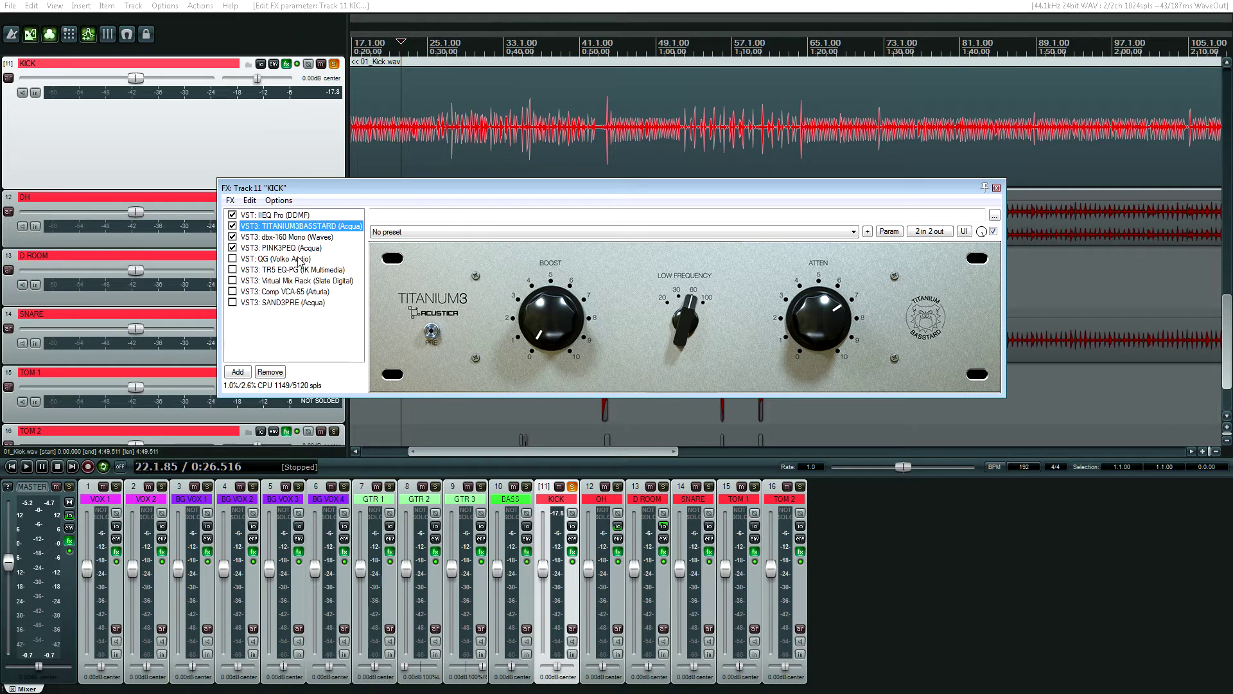
pyautogui.click(296, 237)
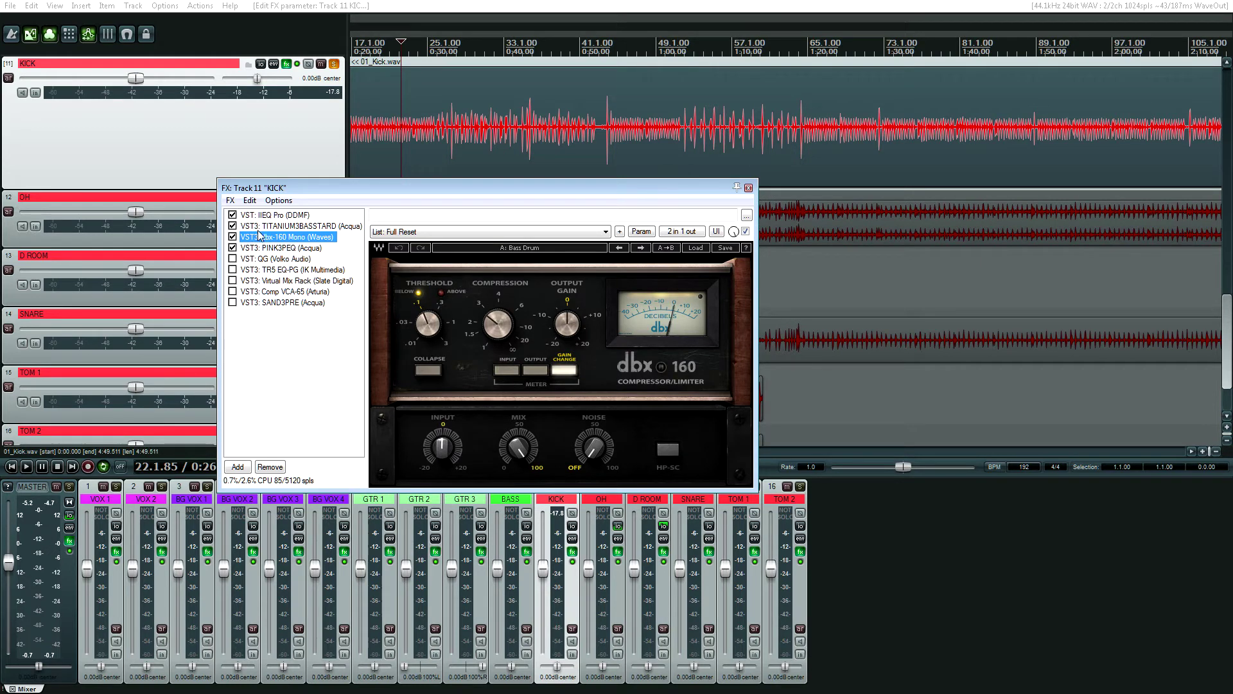
# Look over the PINK3PEQ settings, return to IIEQ Pro and move the plug-in window clear of the kick waveform.
pyautogui.click(274, 249)
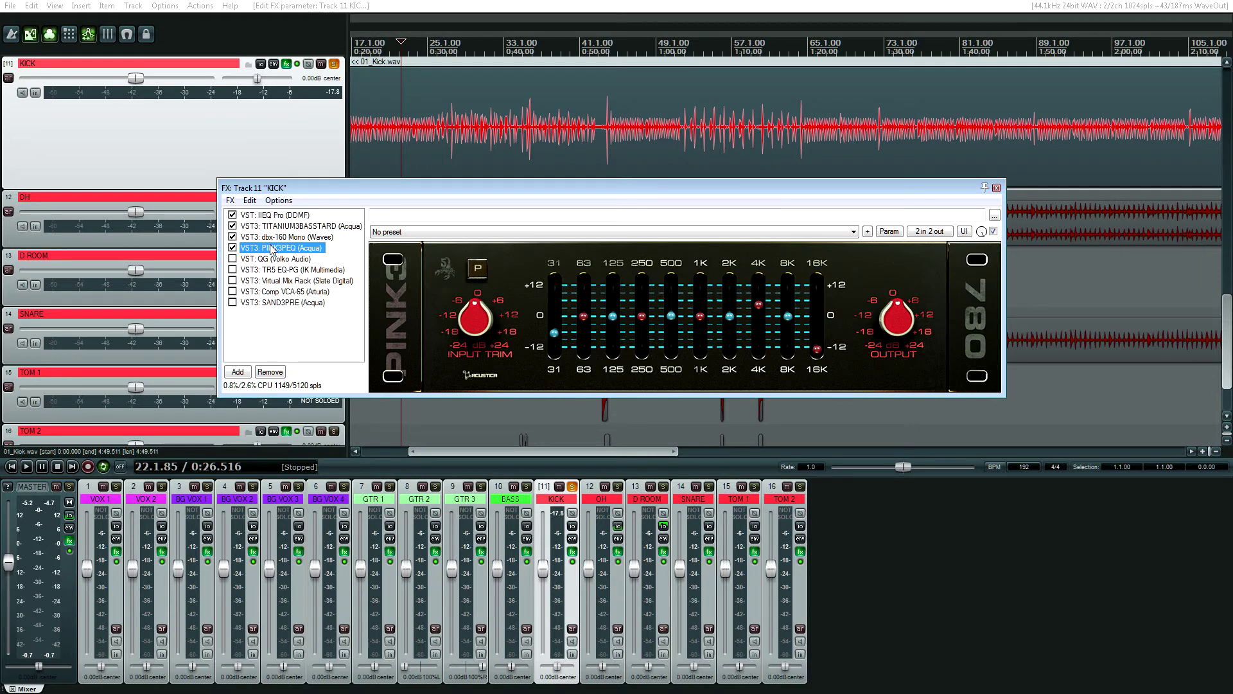
pyautogui.click(299, 216)
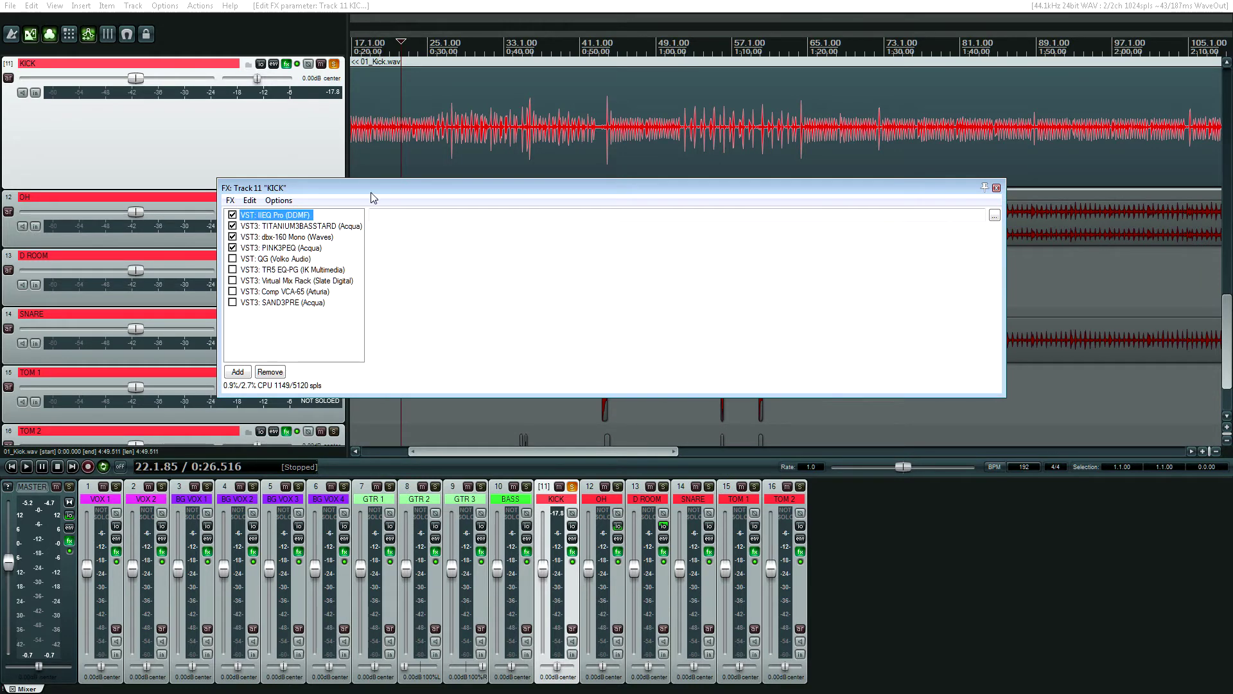
pyautogui.moveTo(371, 191); pyautogui.dragTo(372, 400)
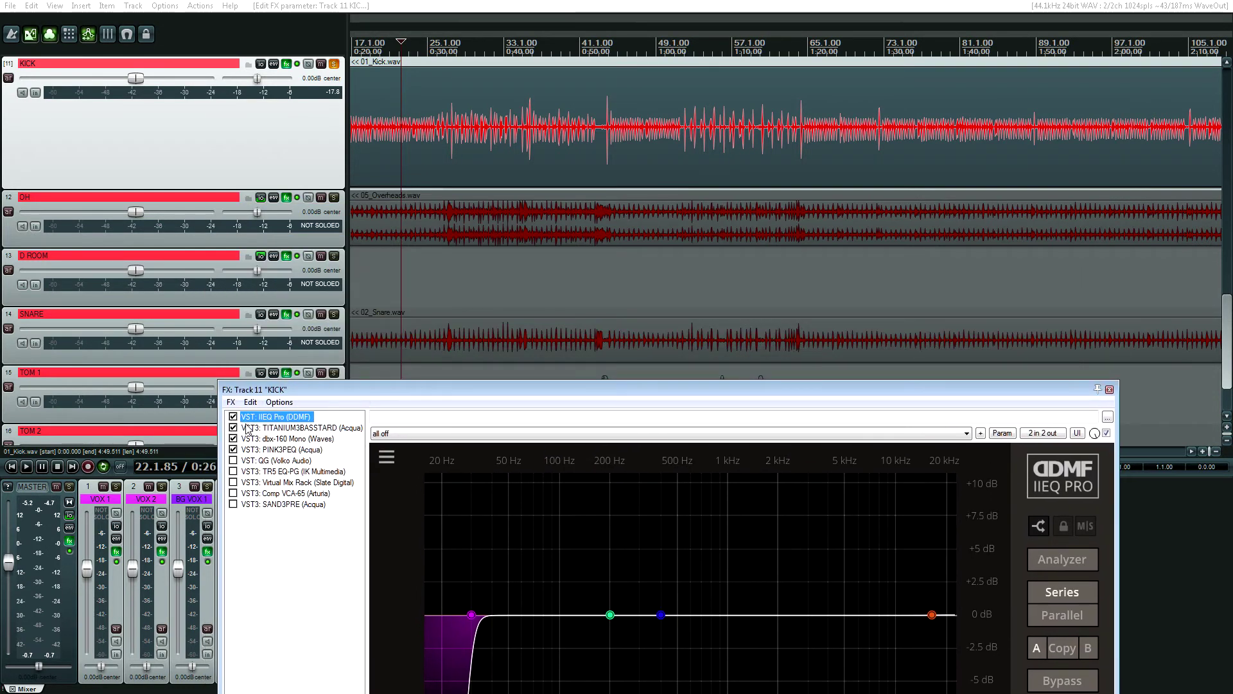
# Bypass TITANIUM3BASSTARD, dbx-160 Mono and PINK3PEQ on KICK and play the track from about measure 19.
pyautogui.click(274, 429)
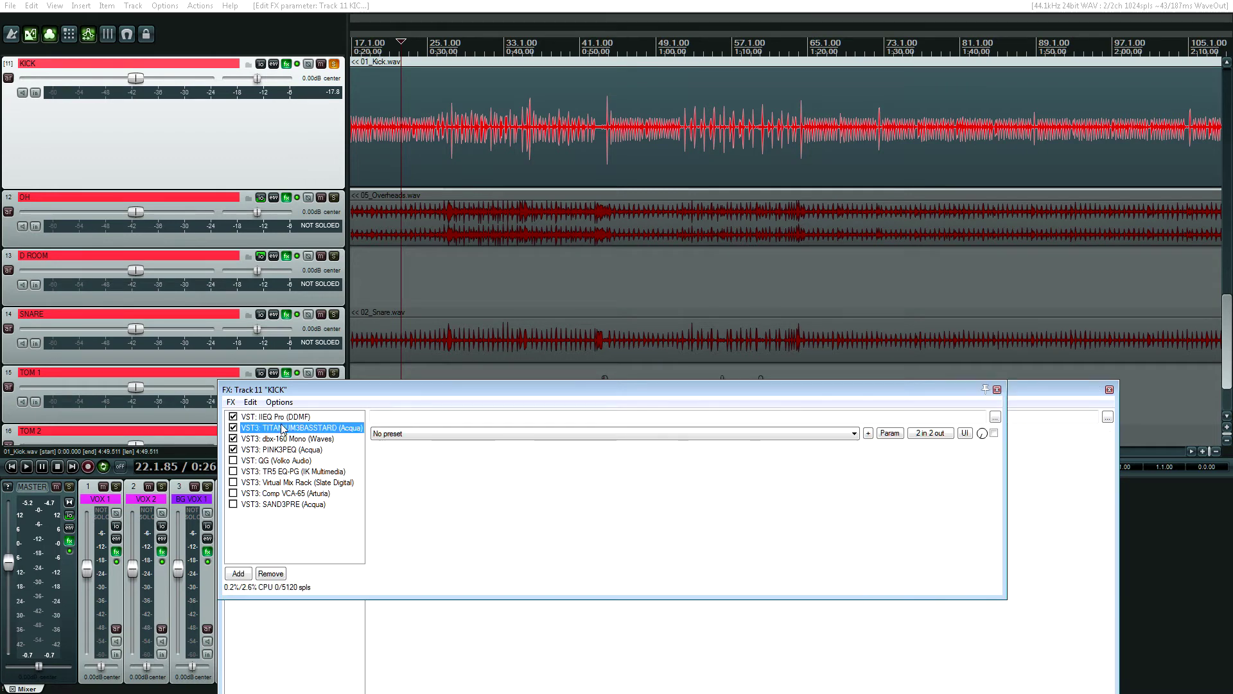
pyautogui.click(233, 427)
pyautogui.click(233, 438)
pyautogui.click(233, 449)
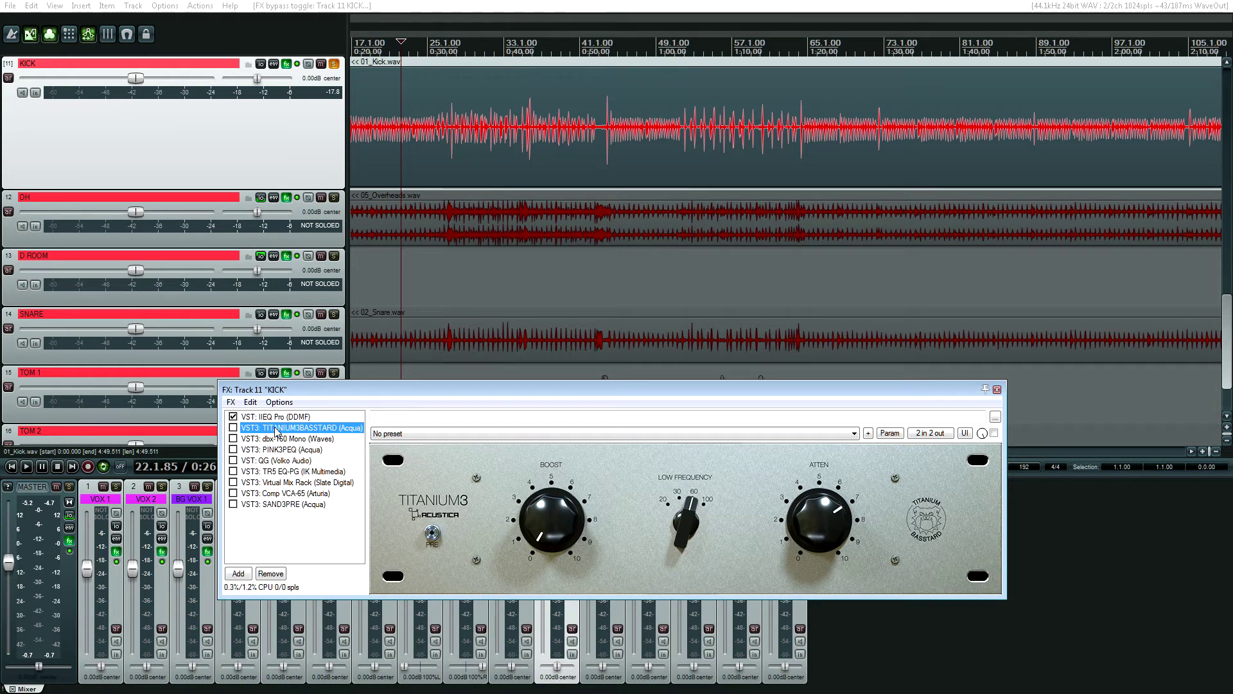
pyautogui.click(379, 143)
pyautogui.press('space')
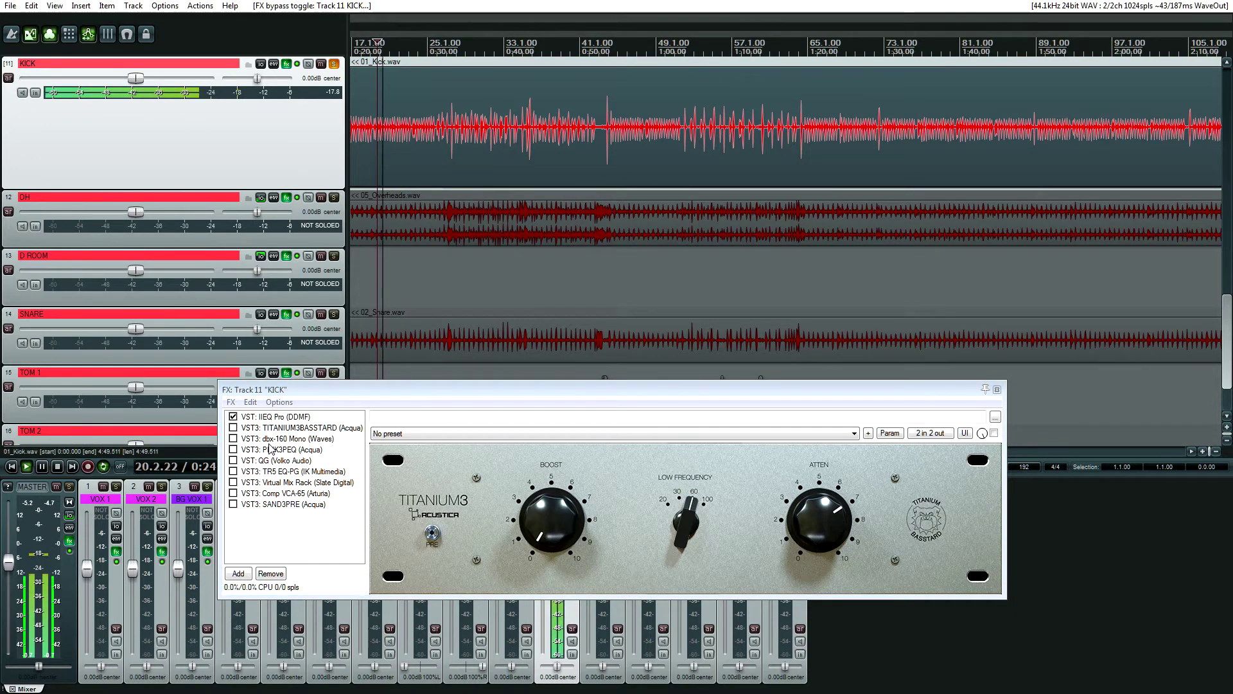
# Re-enable TITANIUM3BASSTARD, dbx-160 Mono and PINK3PEQ one by one while listening to the kick, and stop playback.
pyautogui.click(234, 427)
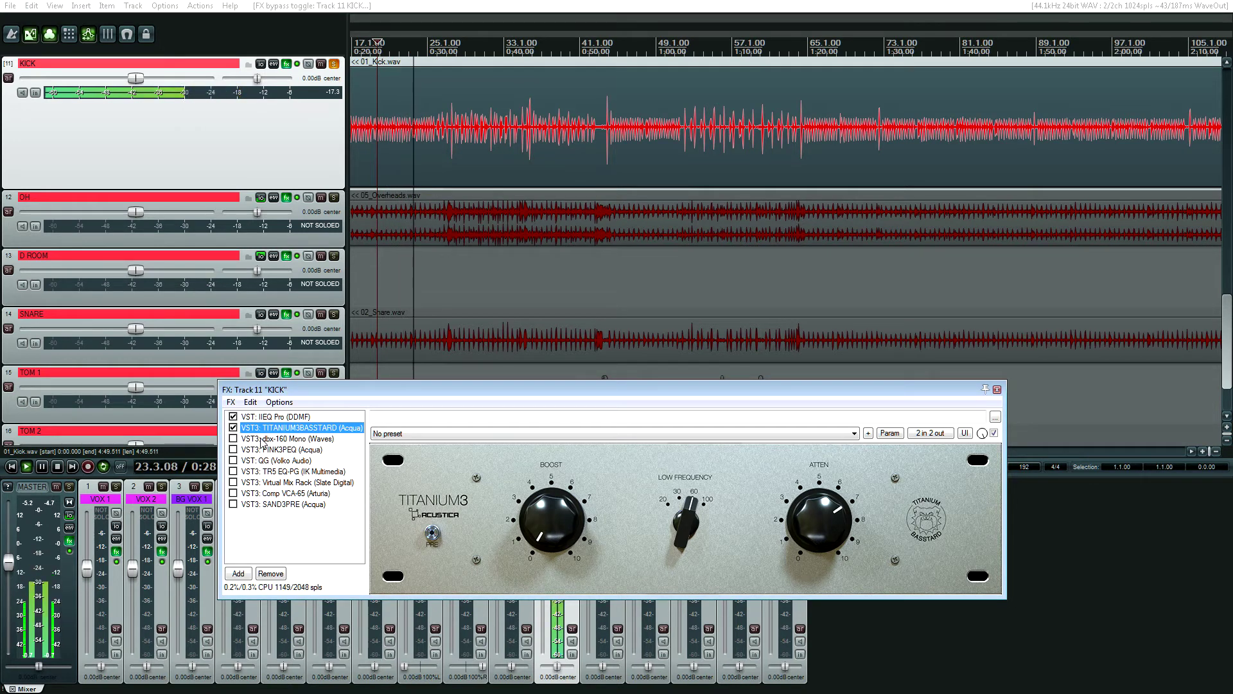
pyautogui.click(239, 439)
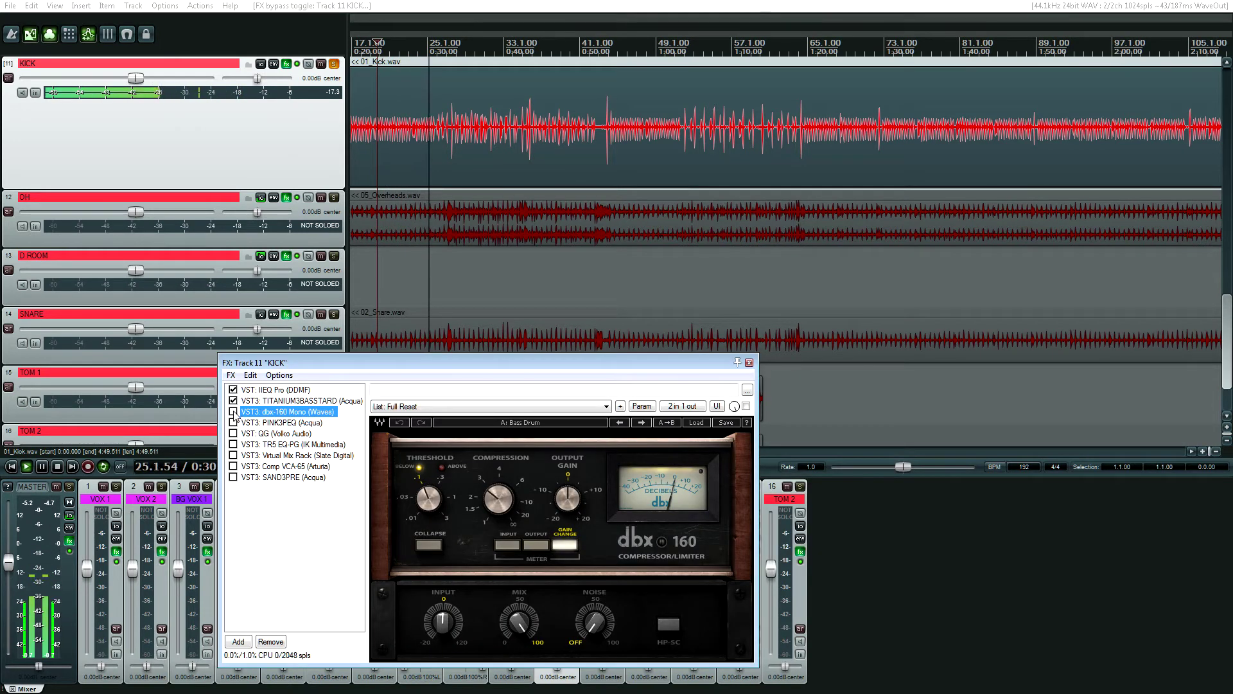
pyautogui.click(233, 411)
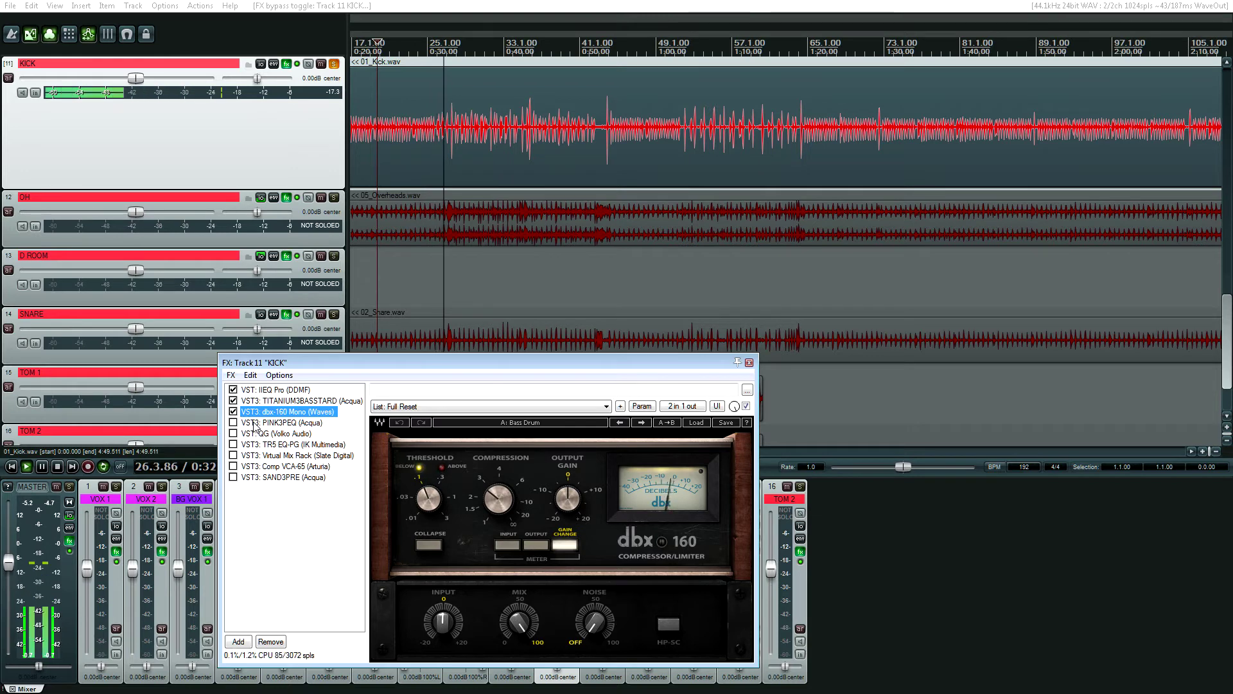
pyautogui.click(278, 423)
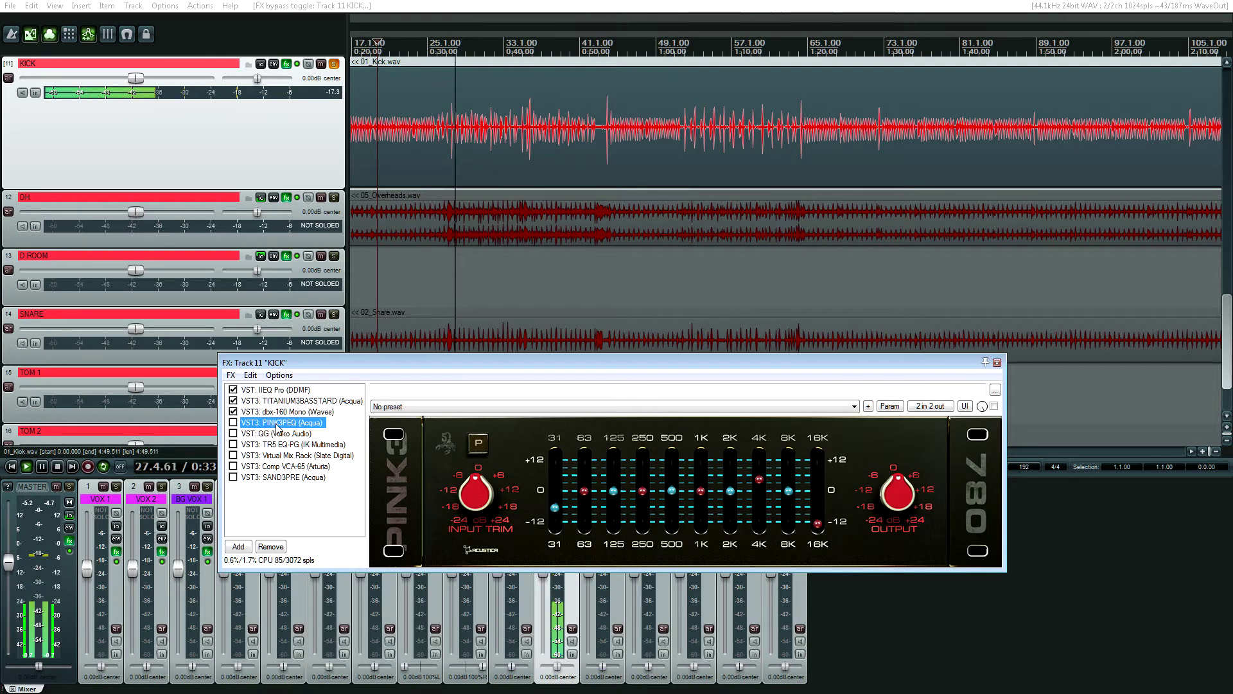
pyautogui.click(233, 422)
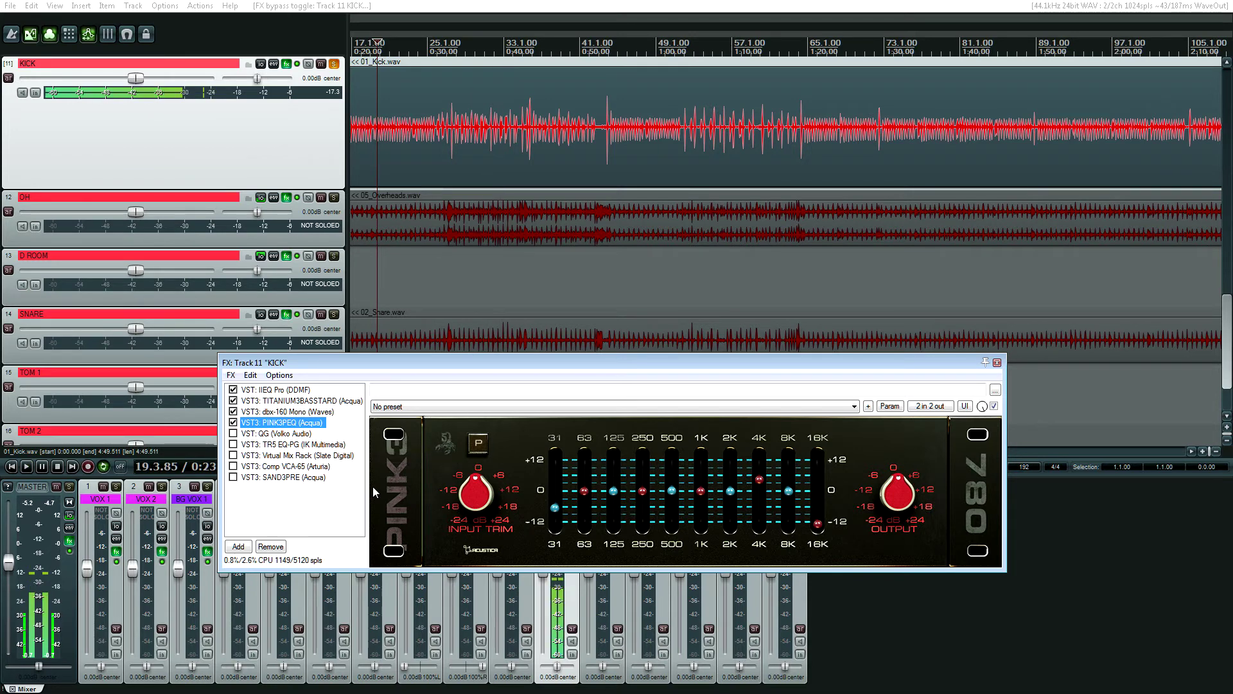
pyautogui.press('space')
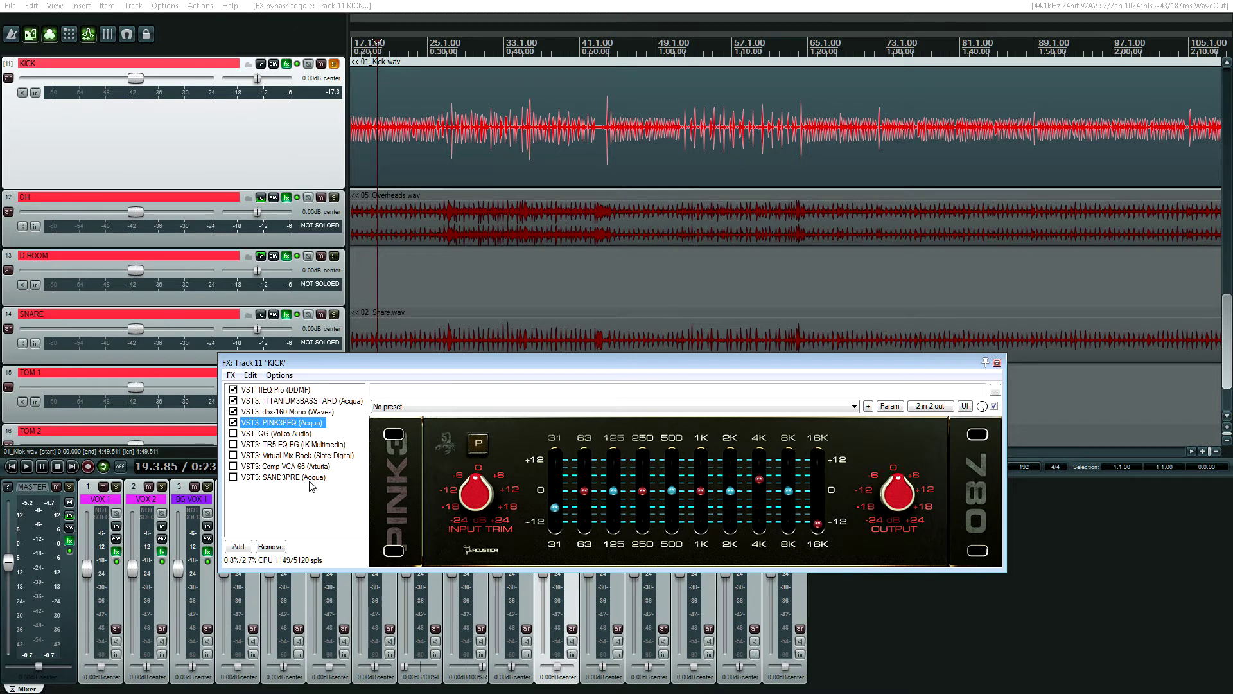
# Remove the bypassed SAND3PRE, Comp VCA-65, Virtual Mix Rack, TR5 EQ-PG and QG plug-ins from the KICK chain.
pyautogui.click(309, 479)
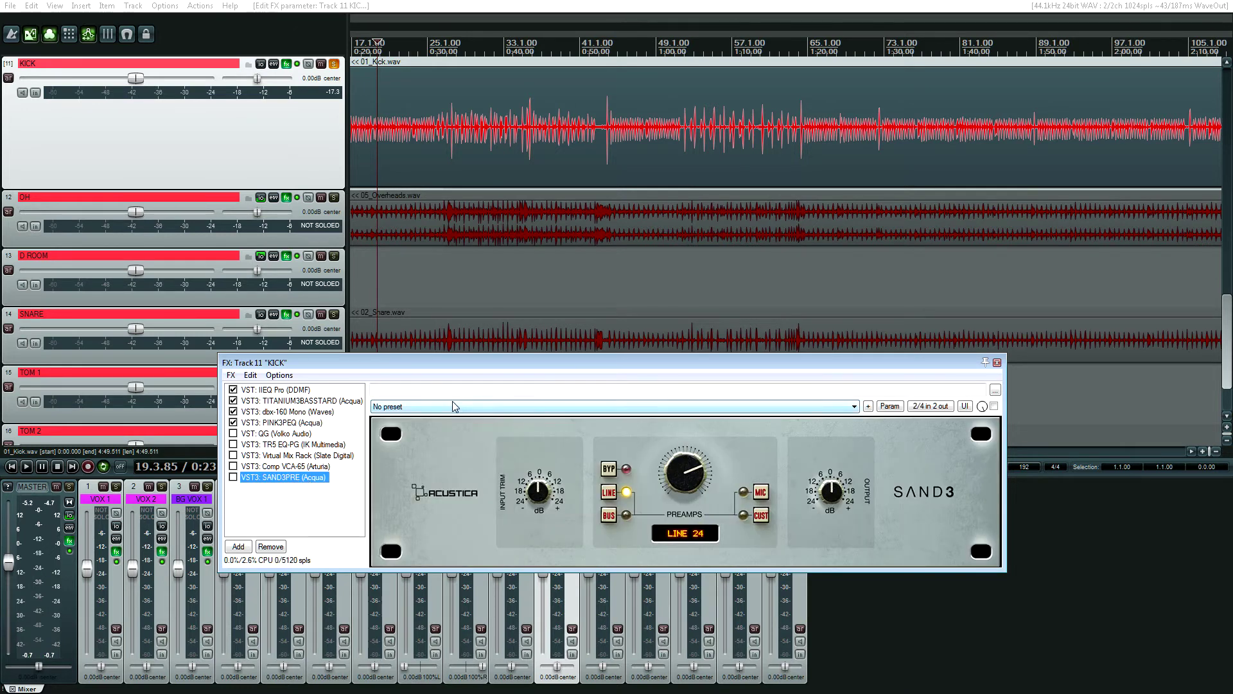
pyautogui.press('Delete')
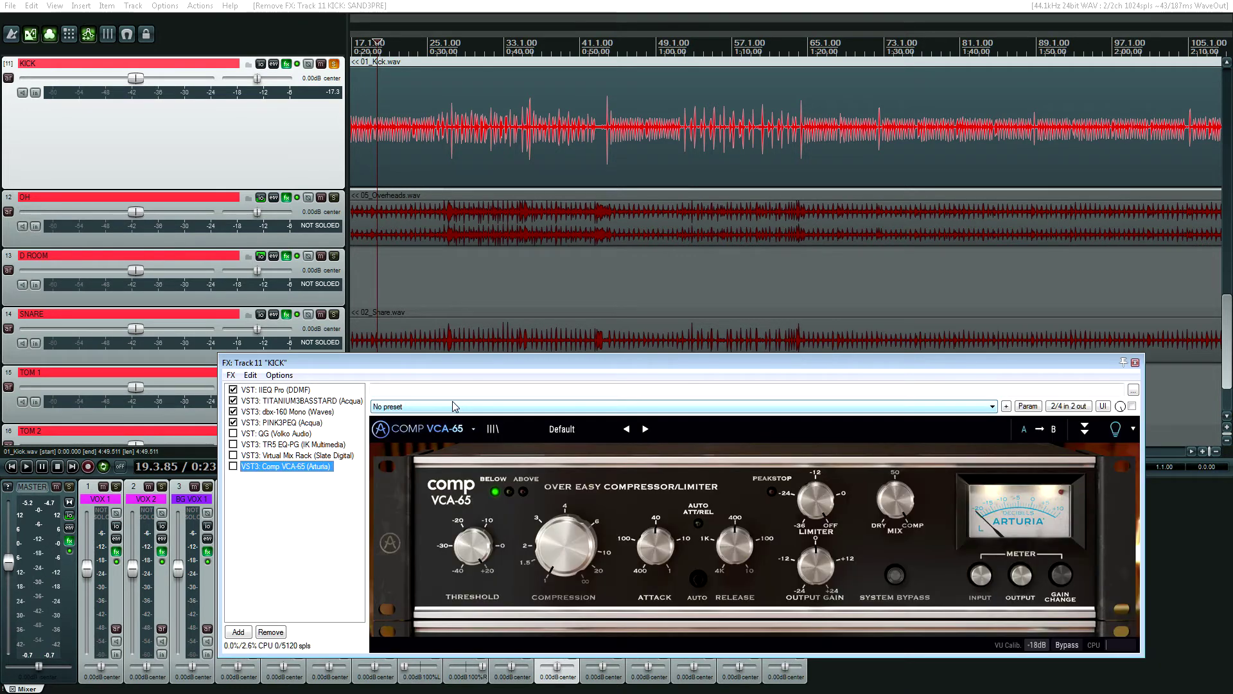
pyautogui.press('Delete')
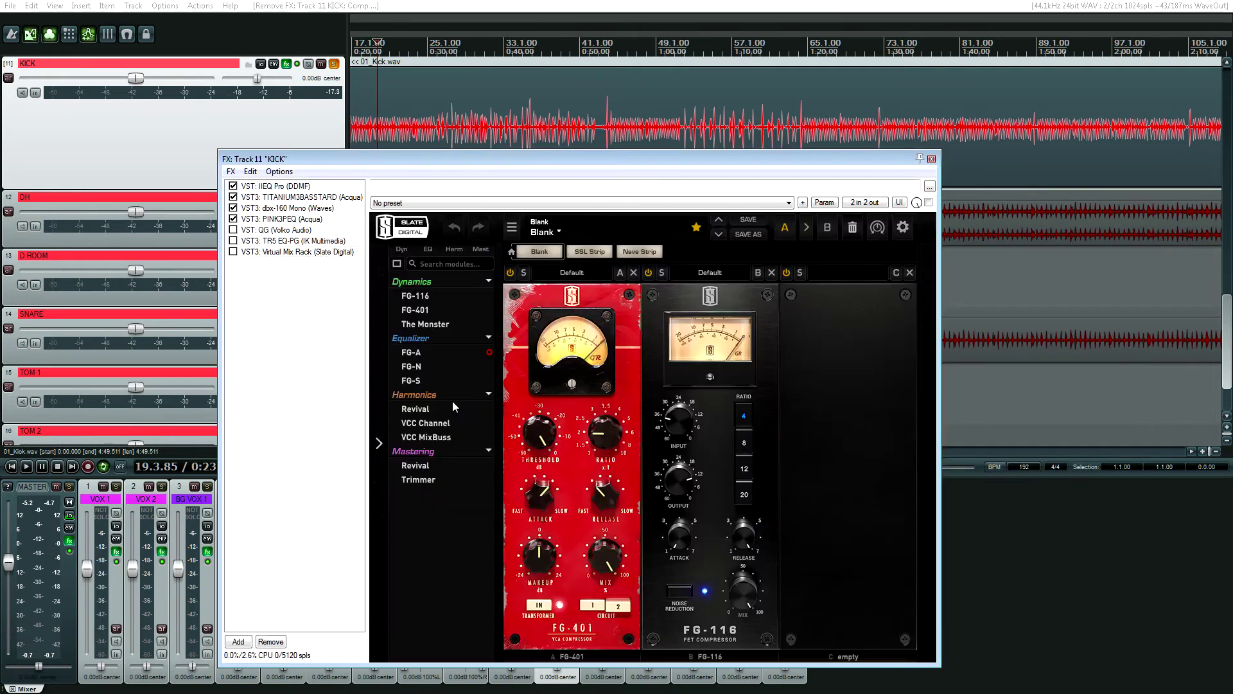
pyautogui.click(296, 256)
pyautogui.press('Delete')
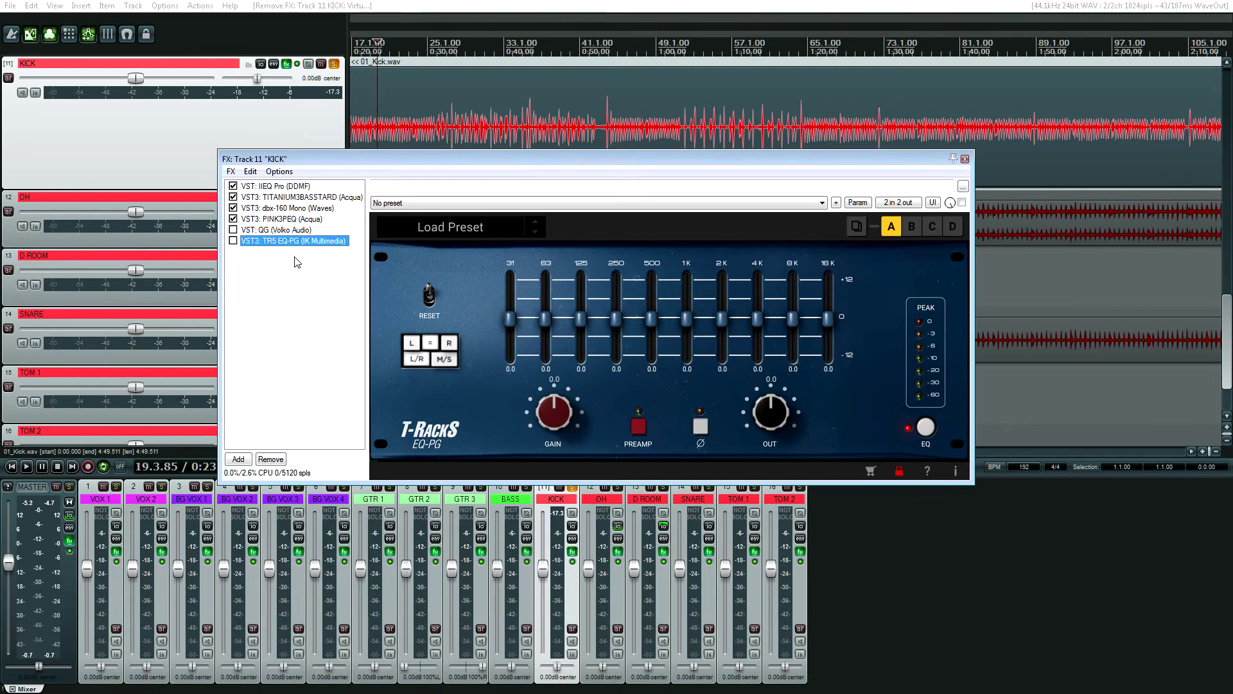
pyautogui.press('Delete')
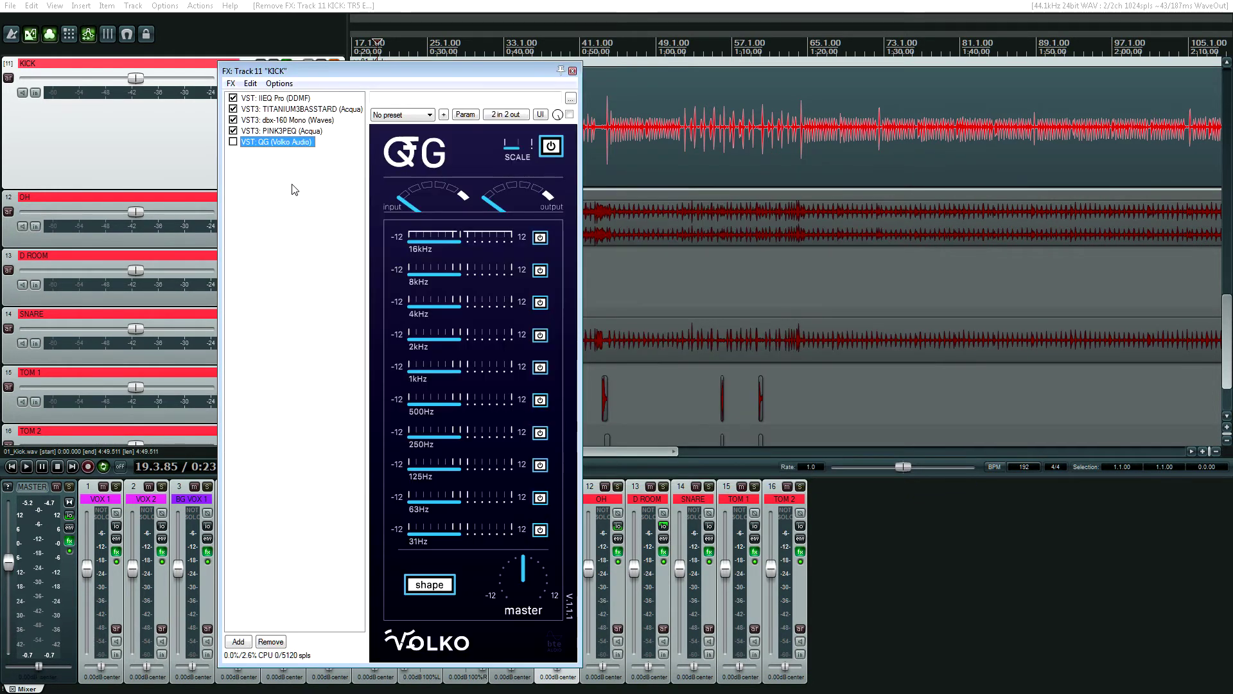
pyautogui.press('Delete')
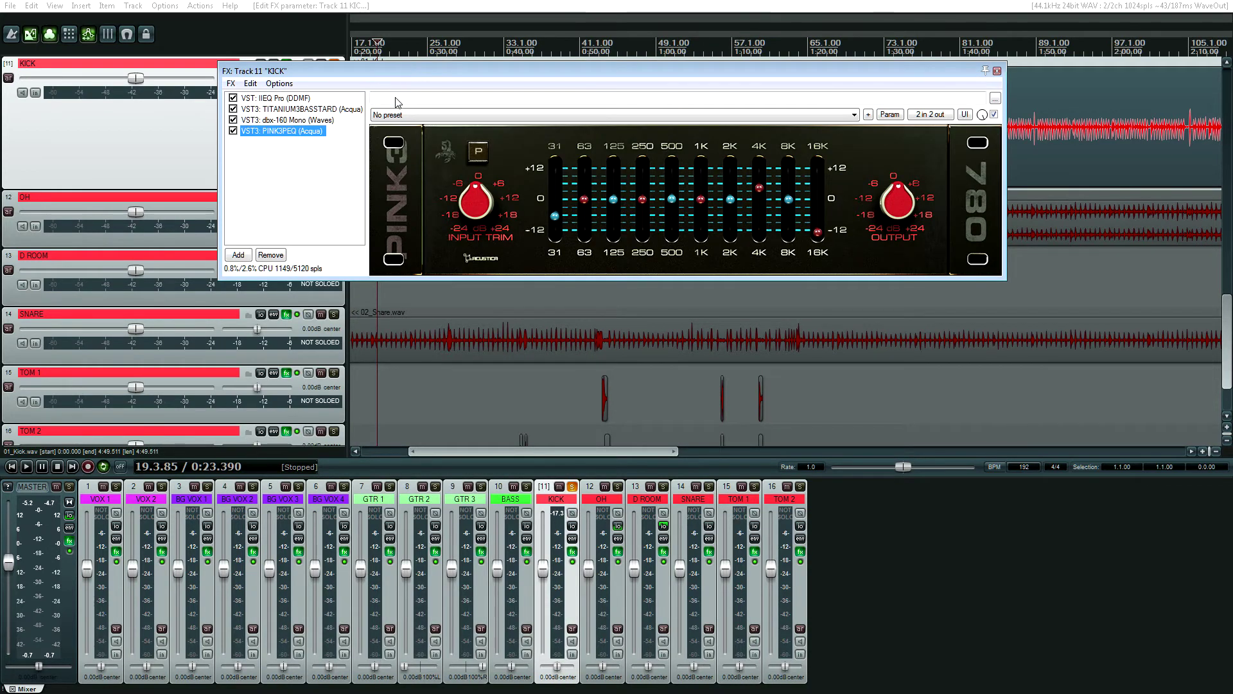
# Review the dbx-160 Mono, TITANIUM3BASSTARD and PINK3PEQ settings alongside the kick waveform around measures 27 to 29.
pyautogui.moveTo(398, 79); pyautogui.dragTo(343, 311)
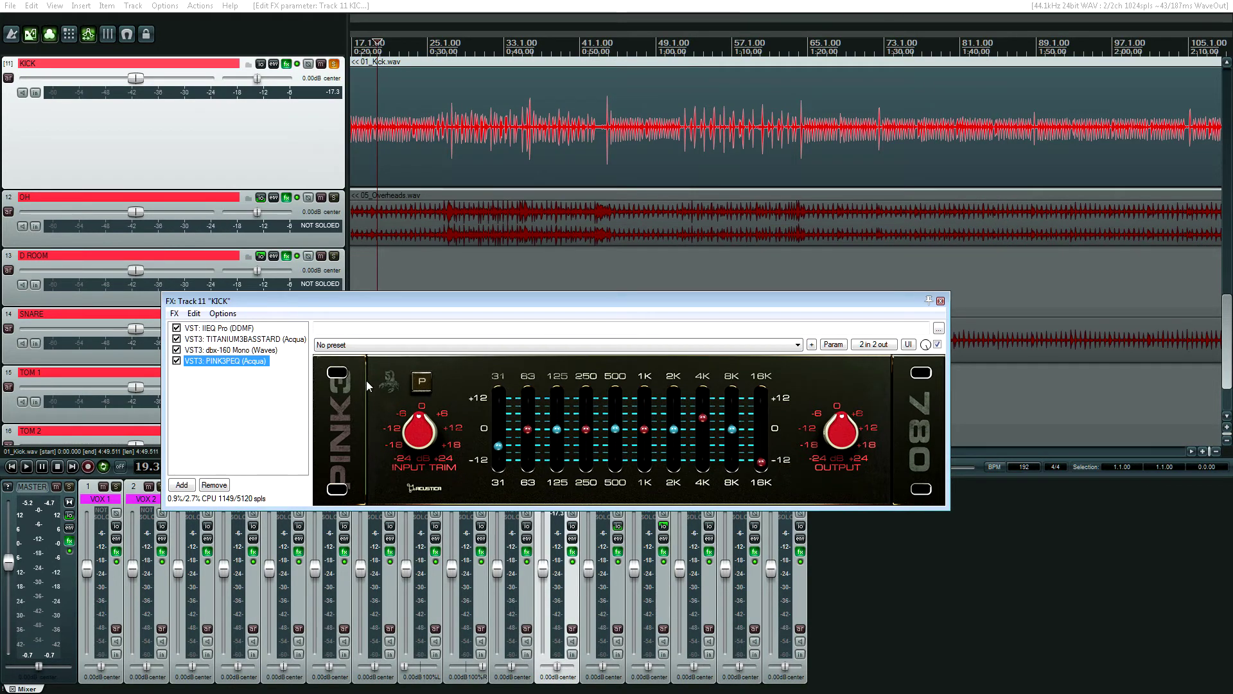
pyautogui.click(263, 350)
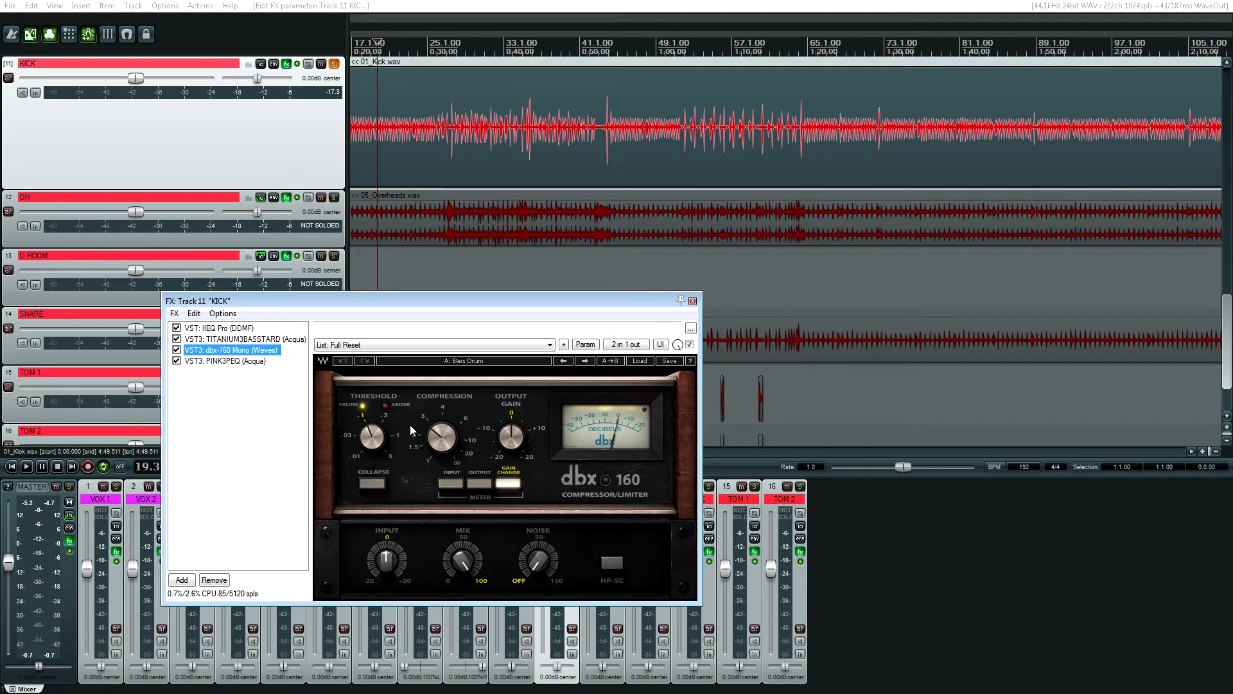
pyautogui.press('Up')
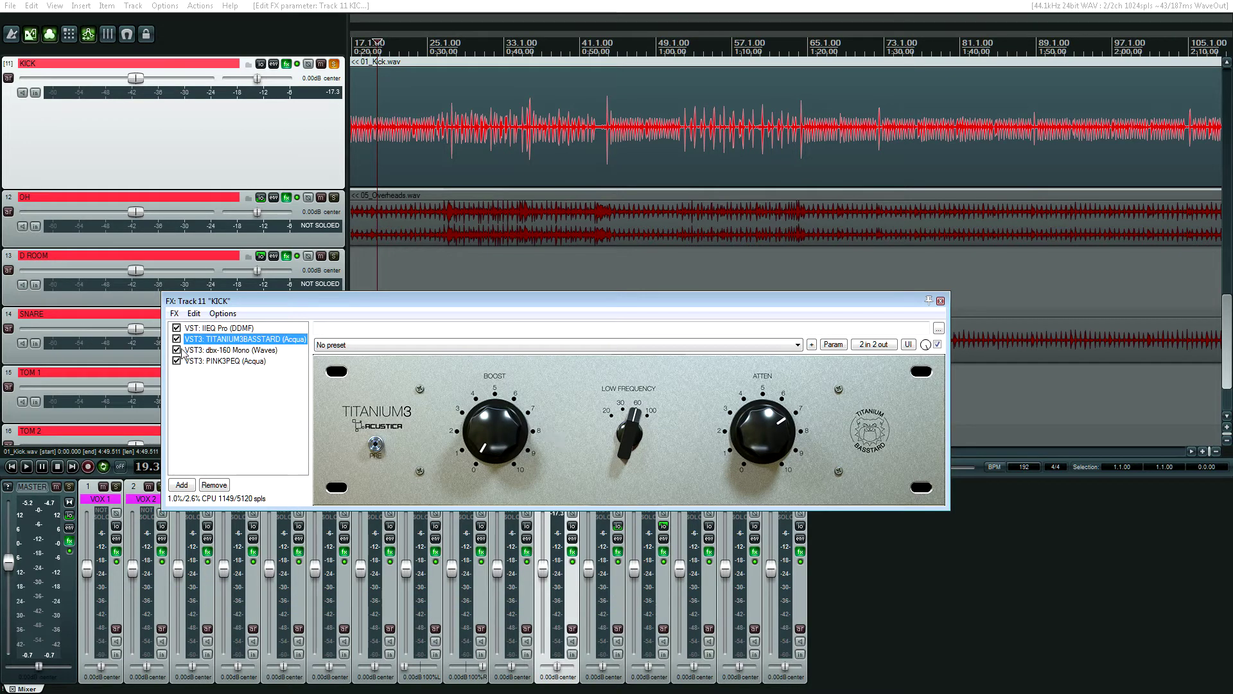
pyautogui.click(212, 361)
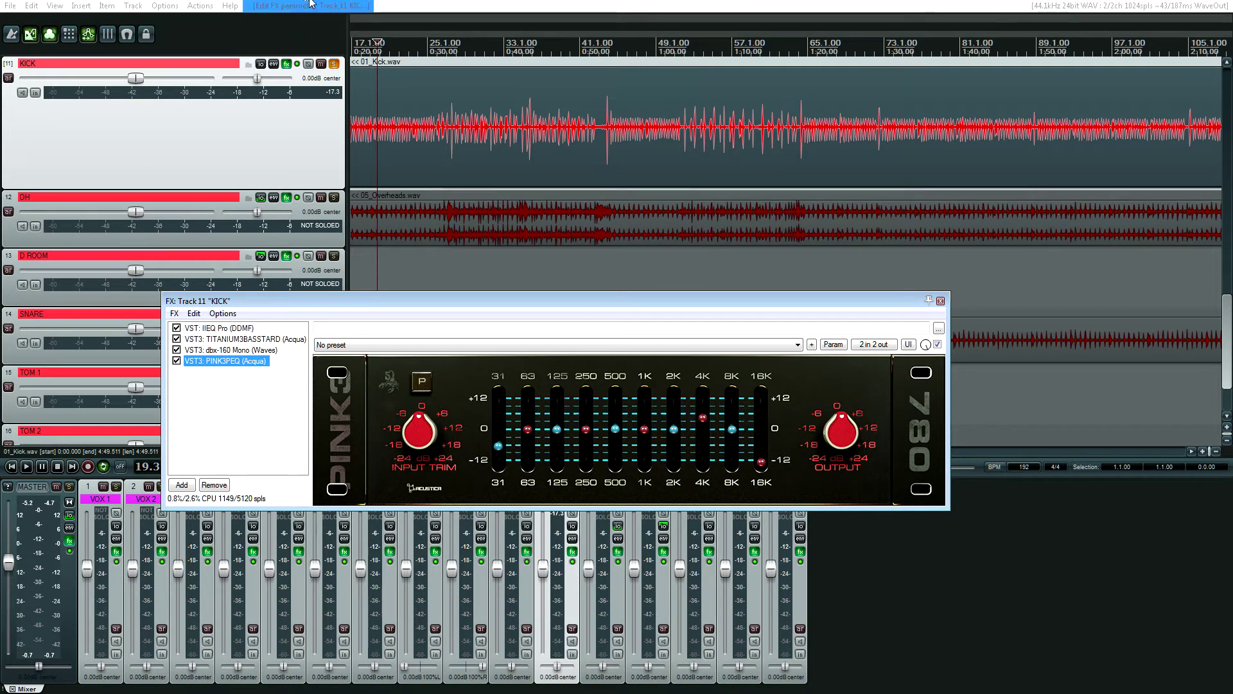
pyautogui.click(449, 20)
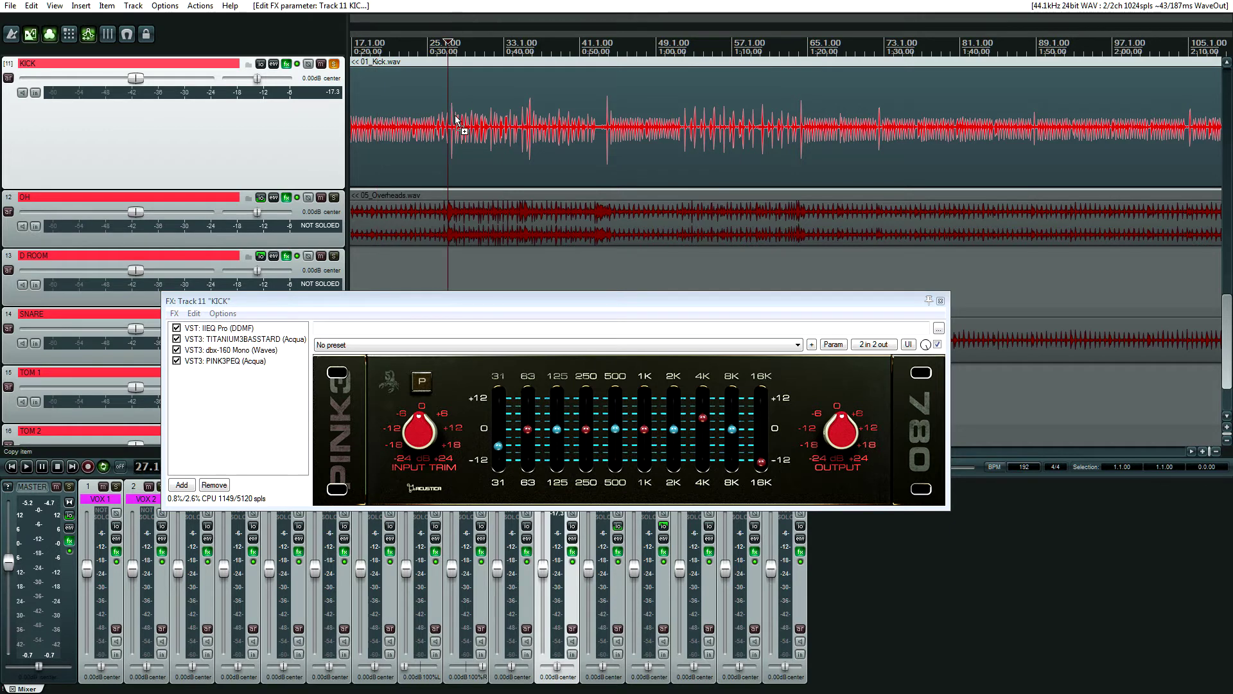
pyautogui.click(472, 153)
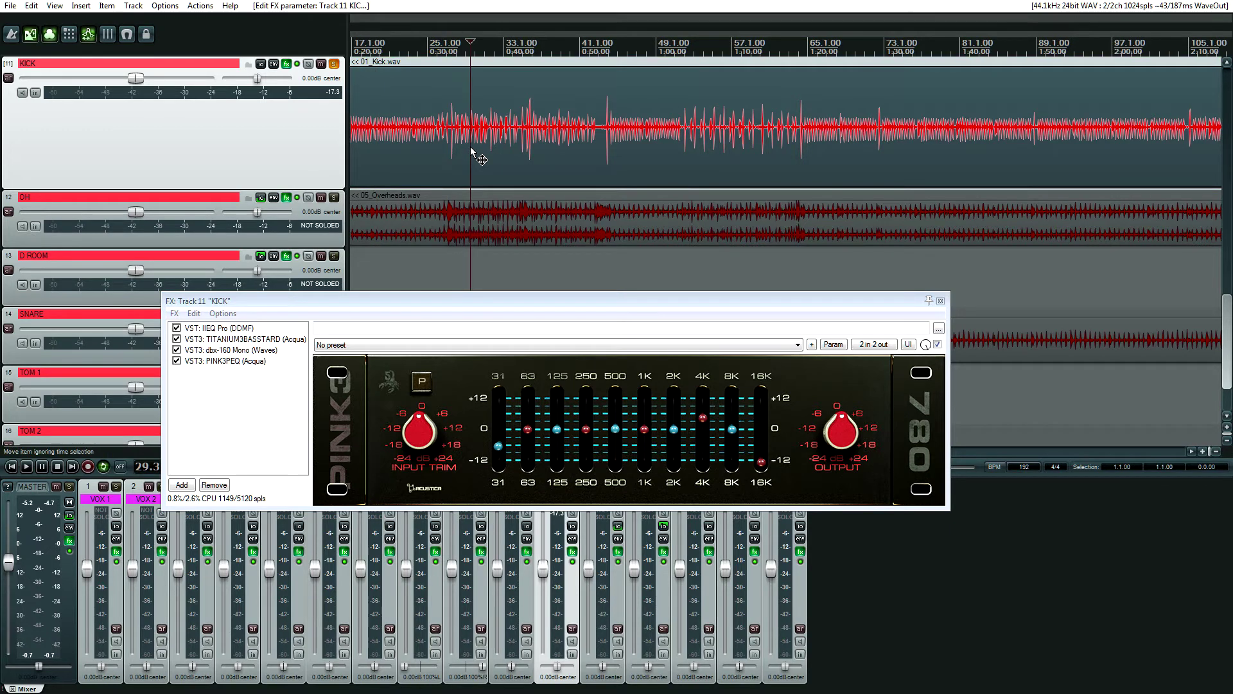
pyautogui.click(241, 350)
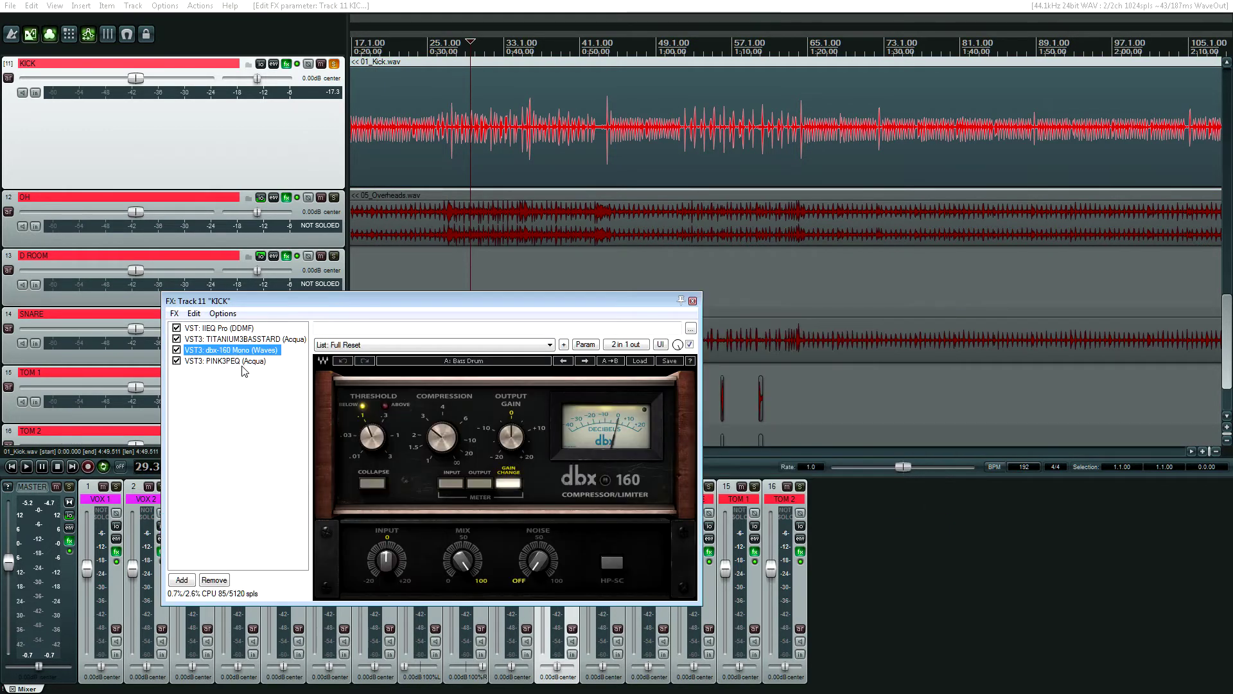
# Close the KICK chain, solo the OH track instead and open its plug-in chain below the overheads' waveform.
pyautogui.click(693, 301)
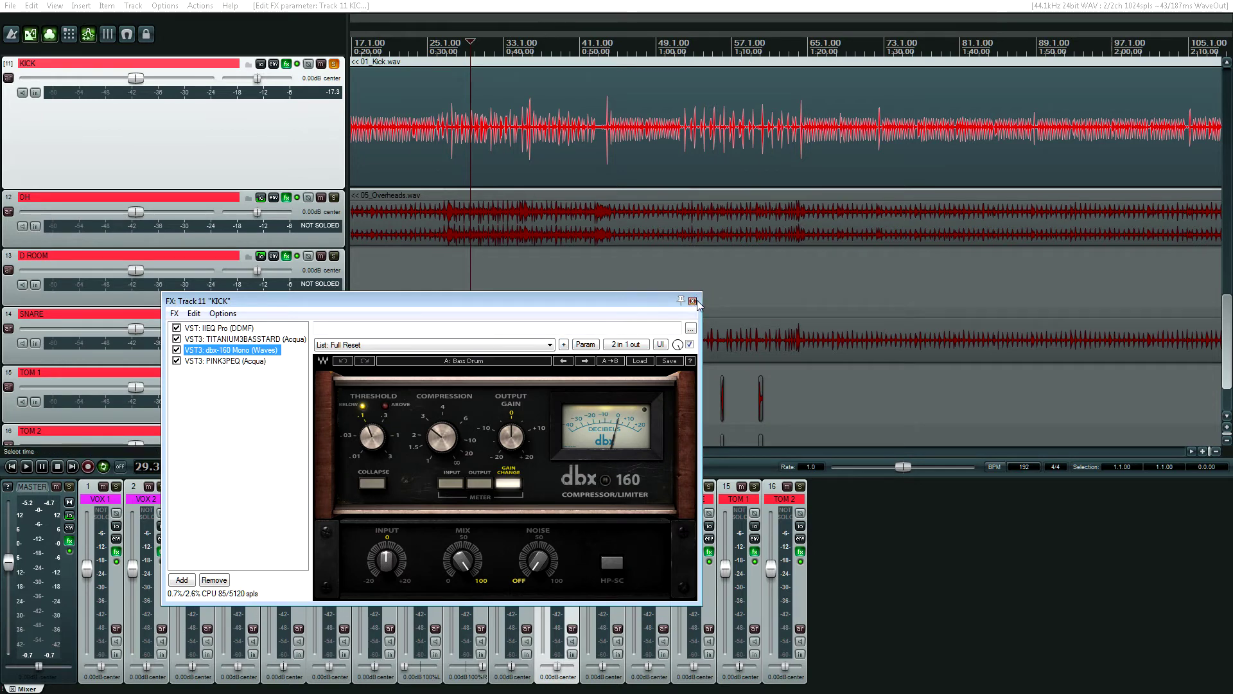
pyautogui.press('f')
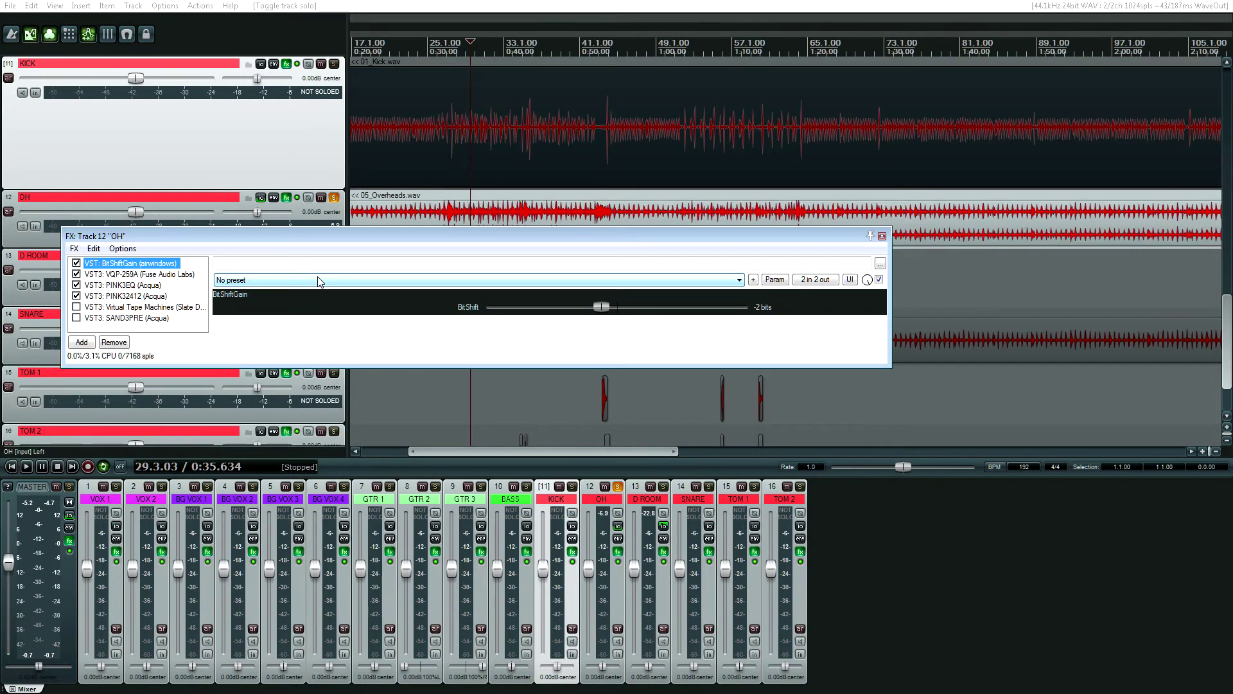
pyautogui.moveTo(287, 237); pyautogui.dragTo(397, 429)
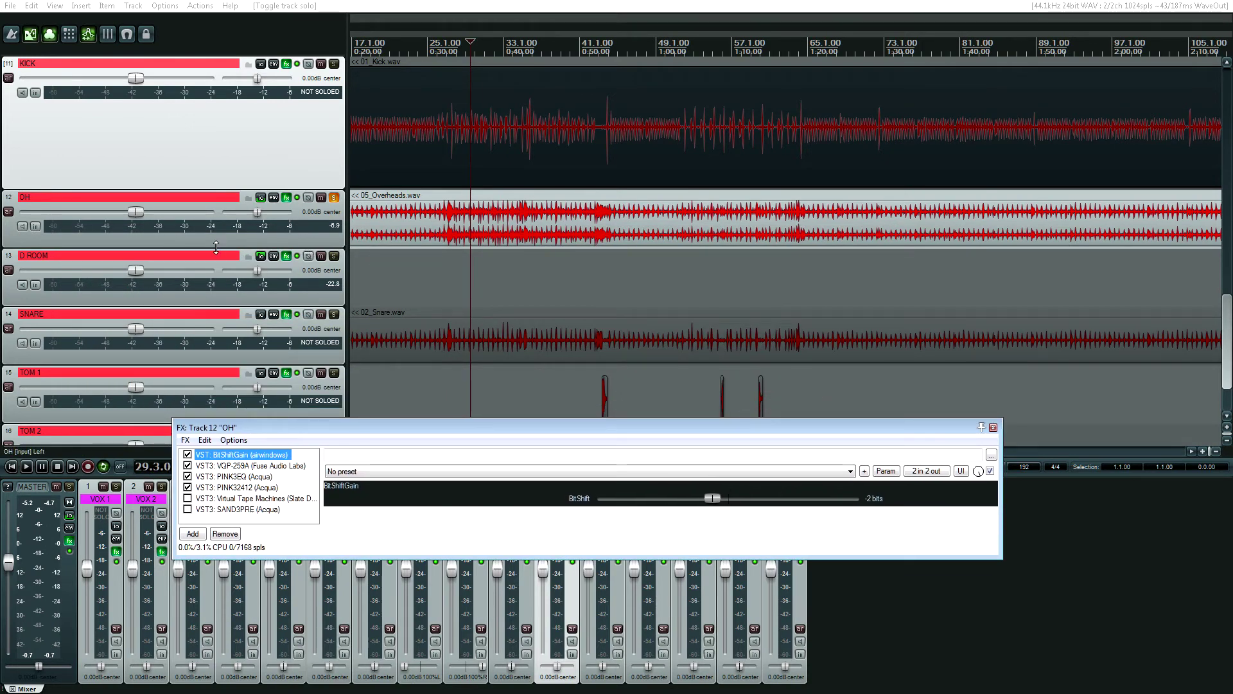
# Enlarge the OH track and examine the overheads' level changes across the song, including around measures 26 to 30 and 125 to 129.
pyautogui.moveTo(216, 248); pyautogui.dragTo(186, 454)
pyautogui.click(481, 299)
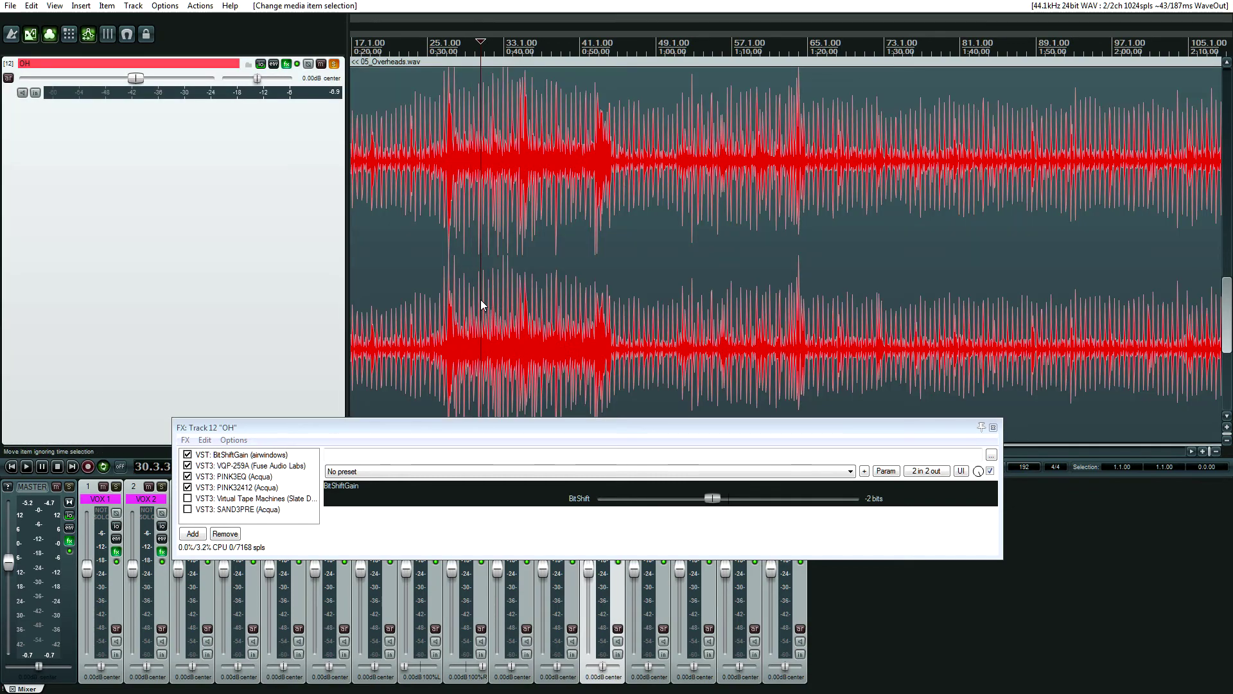
pyautogui.click(444, 297)
pyautogui.scroll(2, 445, 302)
pyautogui.scroll(-6, 445, 301)
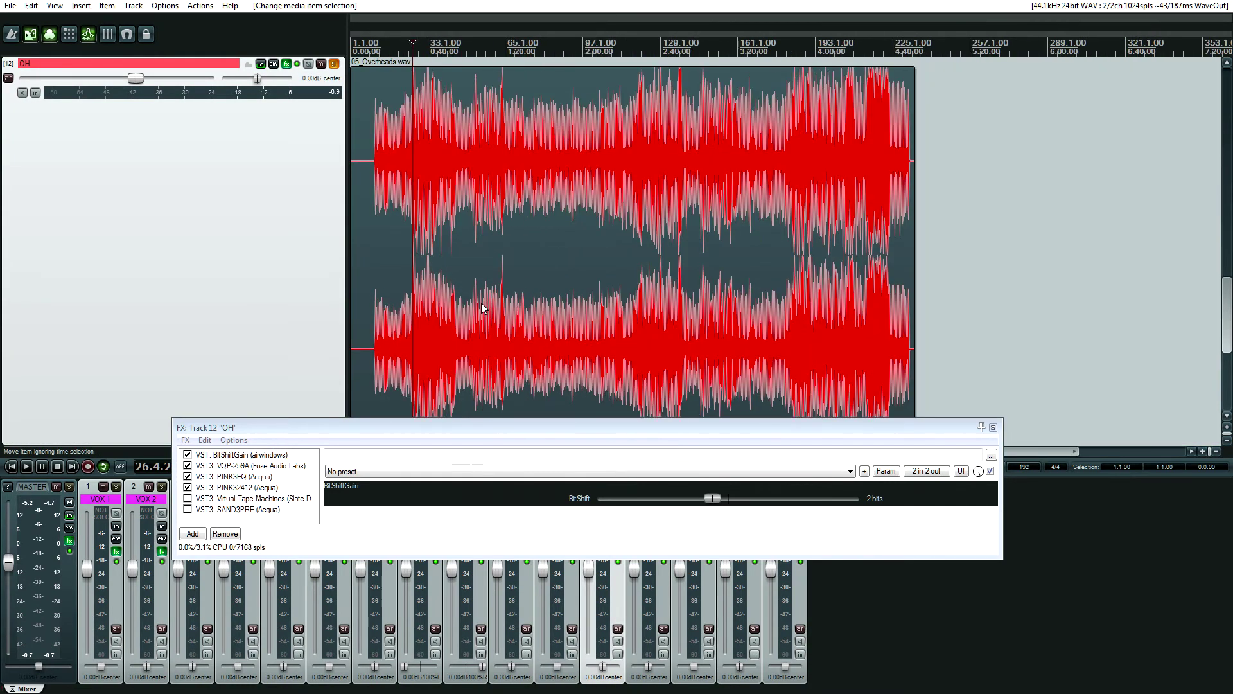
pyautogui.click(652, 292)
pyautogui.scroll(4, 681, 302)
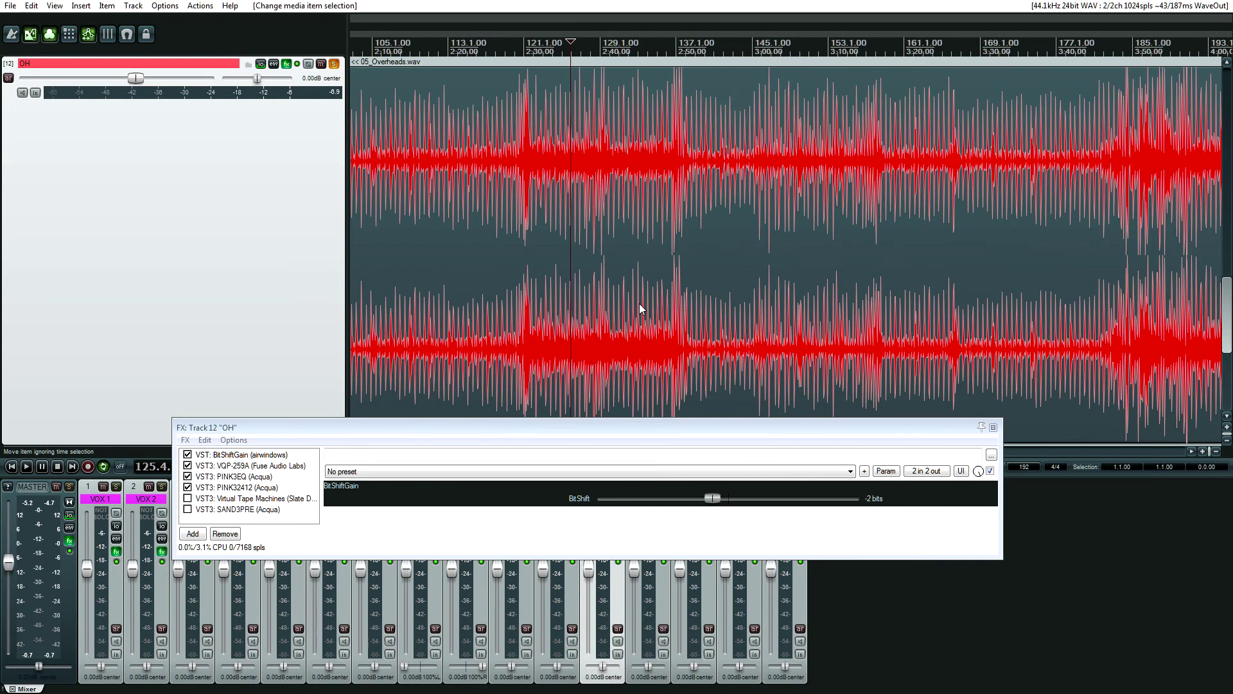
pyautogui.click(602, 299)
pyautogui.scroll(-3, 603, 302)
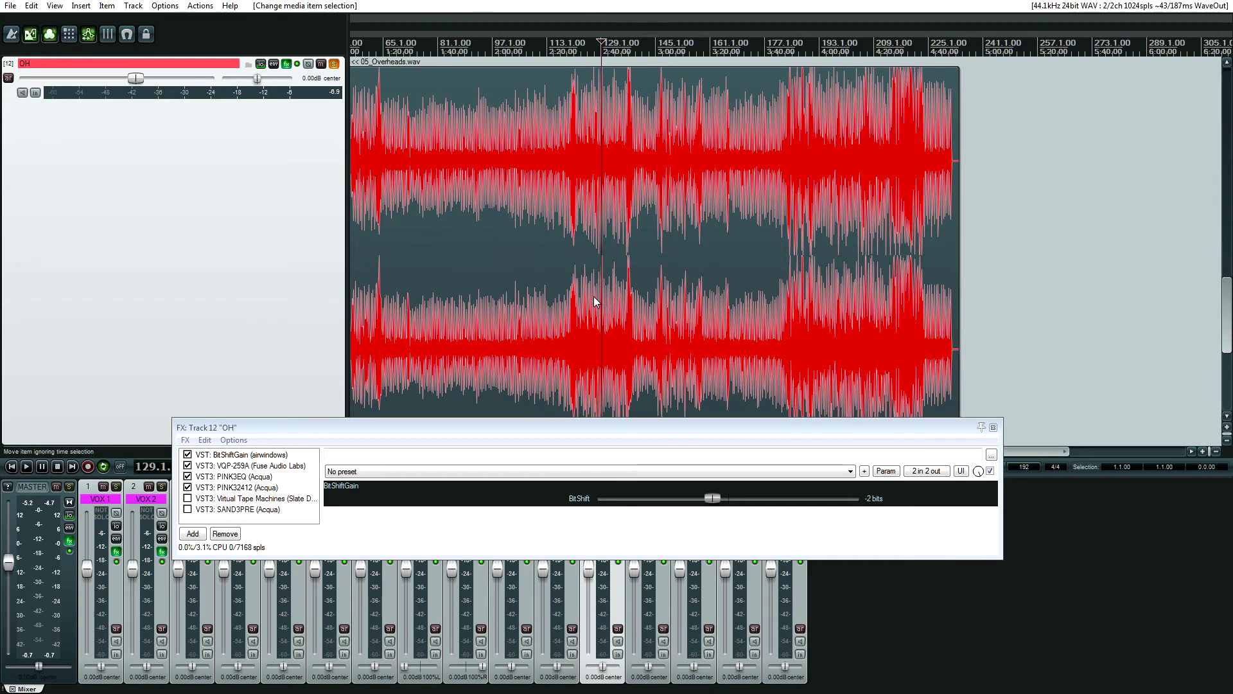
# Close the OH chain with its effects bypassed and play the unprocessed overheads from around measure 136.
pyautogui.click(205, 467)
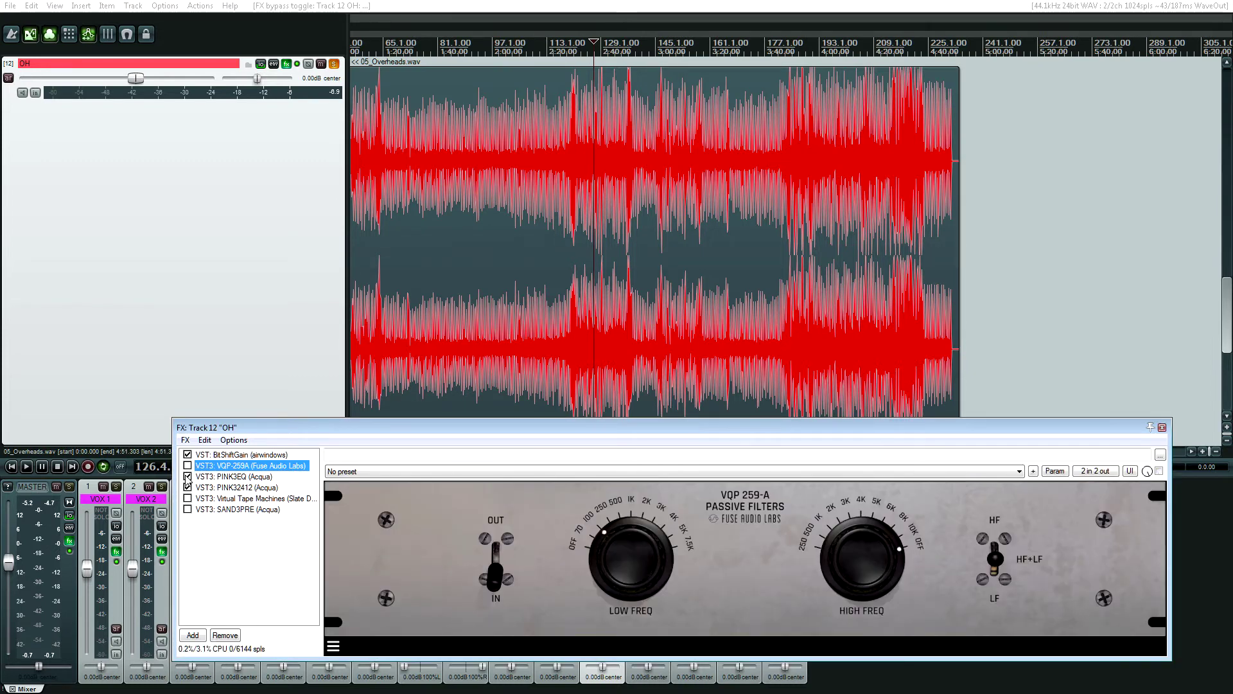
pyautogui.click(580, 185)
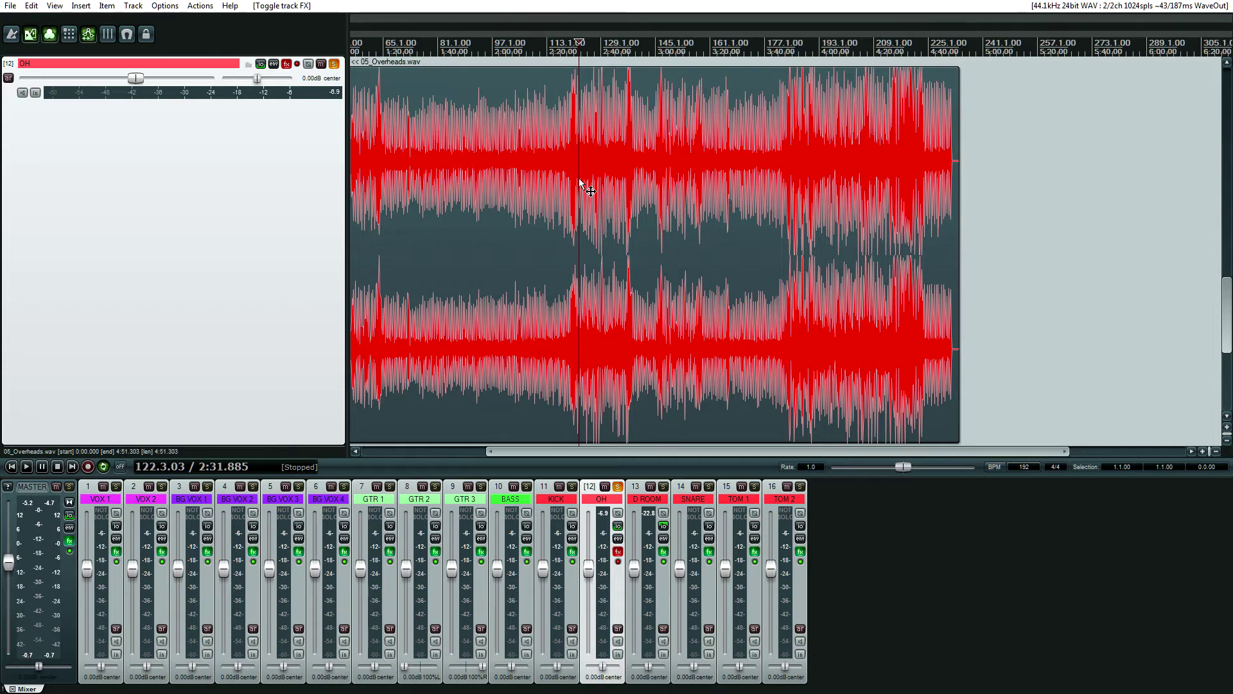
pyautogui.click(618, 152)
pyautogui.scroll(5, 623, 175)
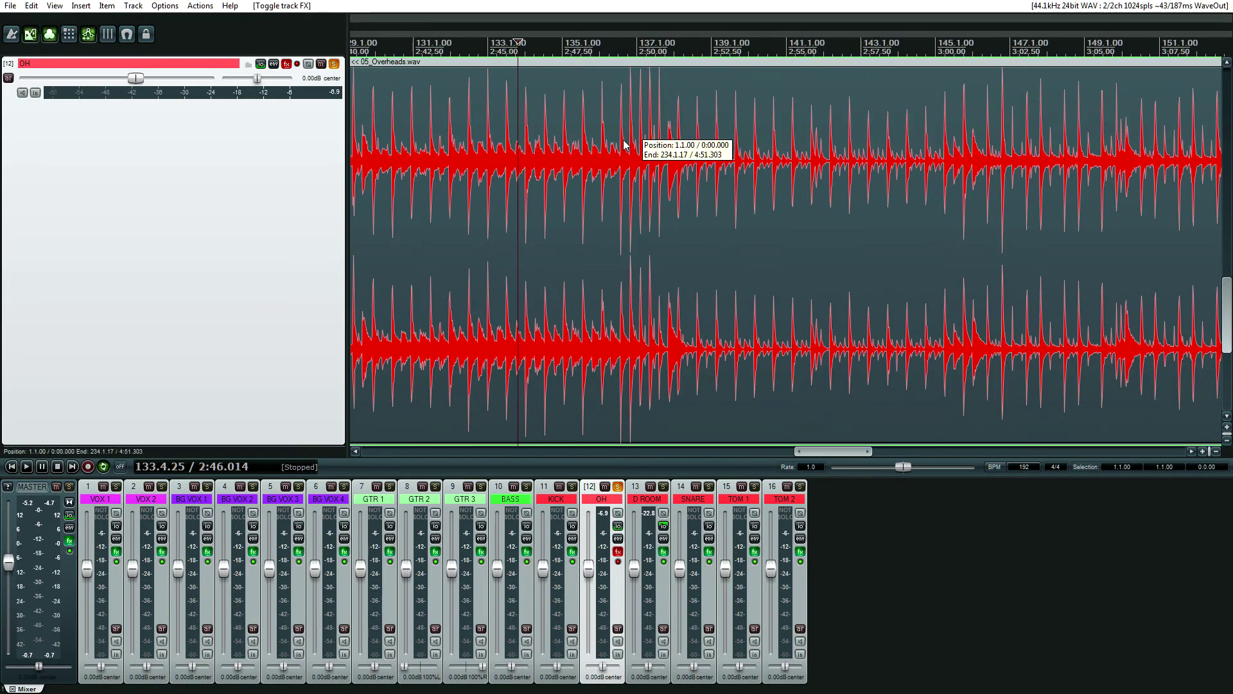
pyautogui.click(610, 138)
pyautogui.press('space')
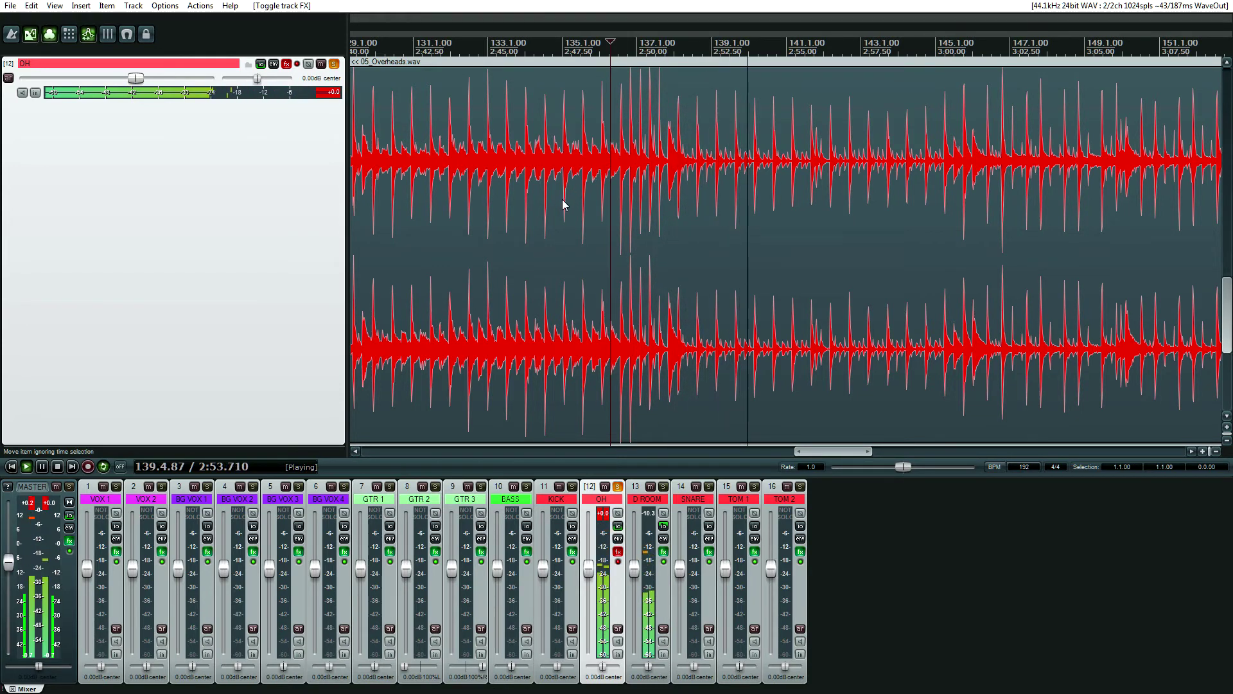
pyautogui.press('space')
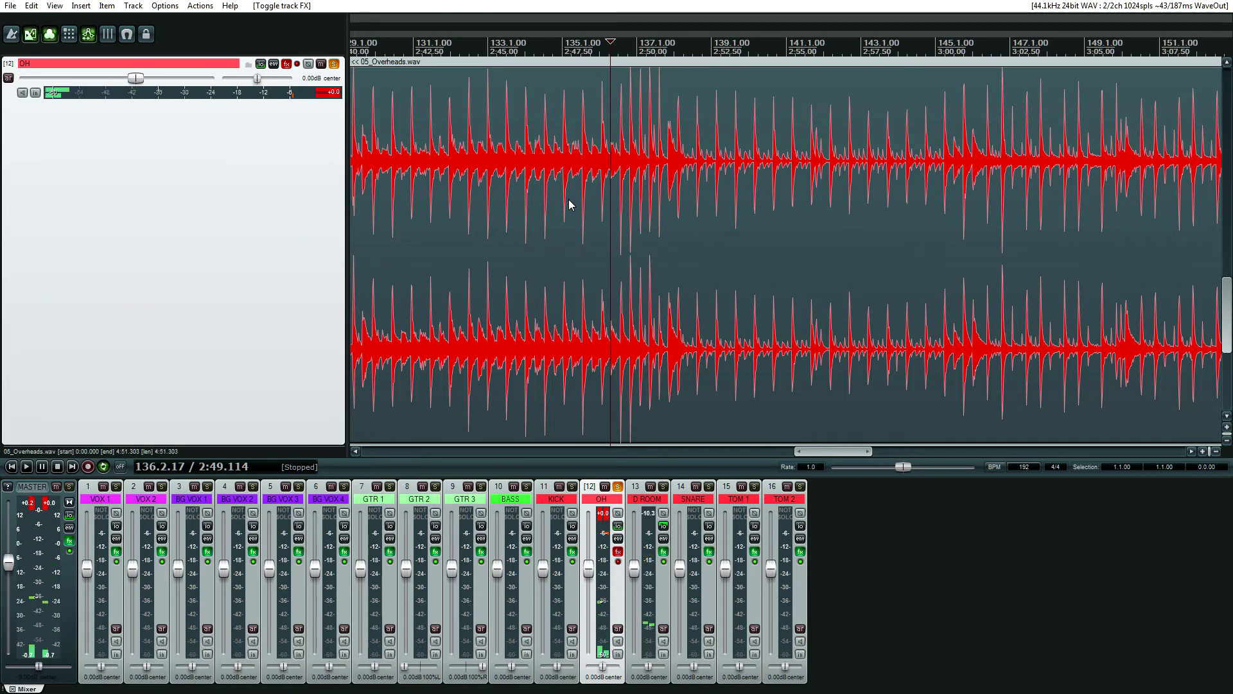
# Examine the overheads' level differences between sections across the song, including around measures 23 to 31 and 108.
pyautogui.scroll(-5, 569, 200)
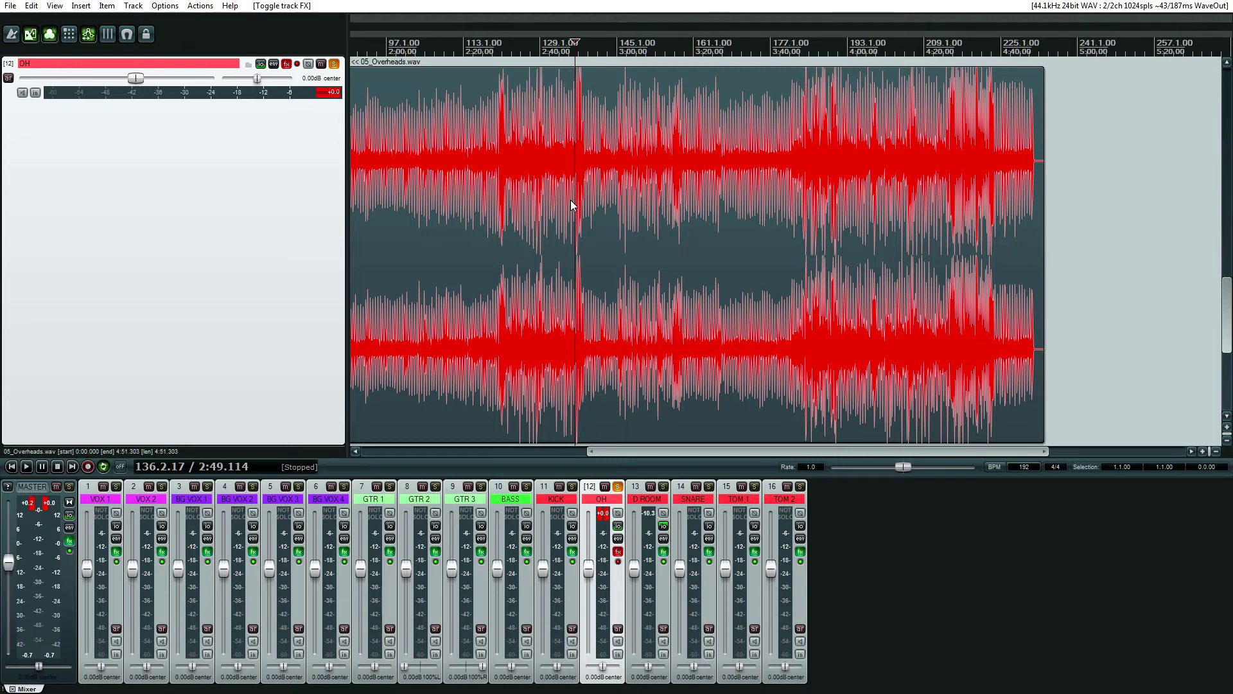
pyautogui.click(444, 322)
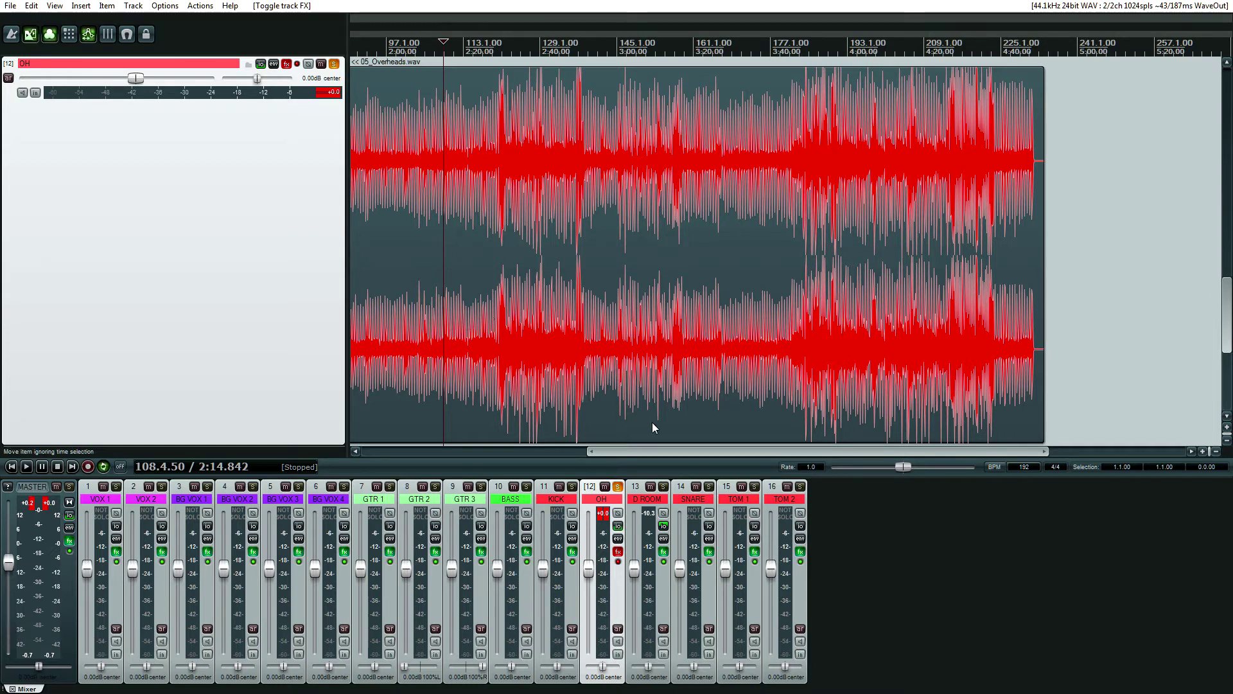
pyautogui.moveTo(693, 456); pyautogui.dragTo(426, 453)
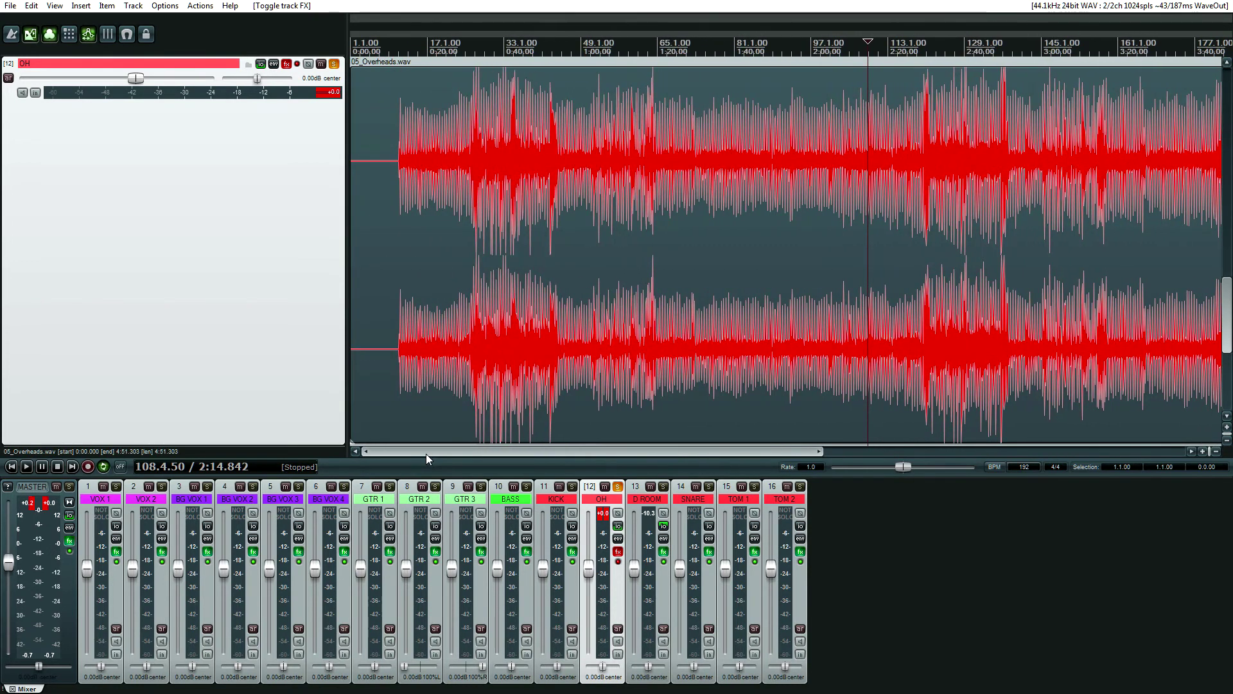
pyautogui.click(498, 328)
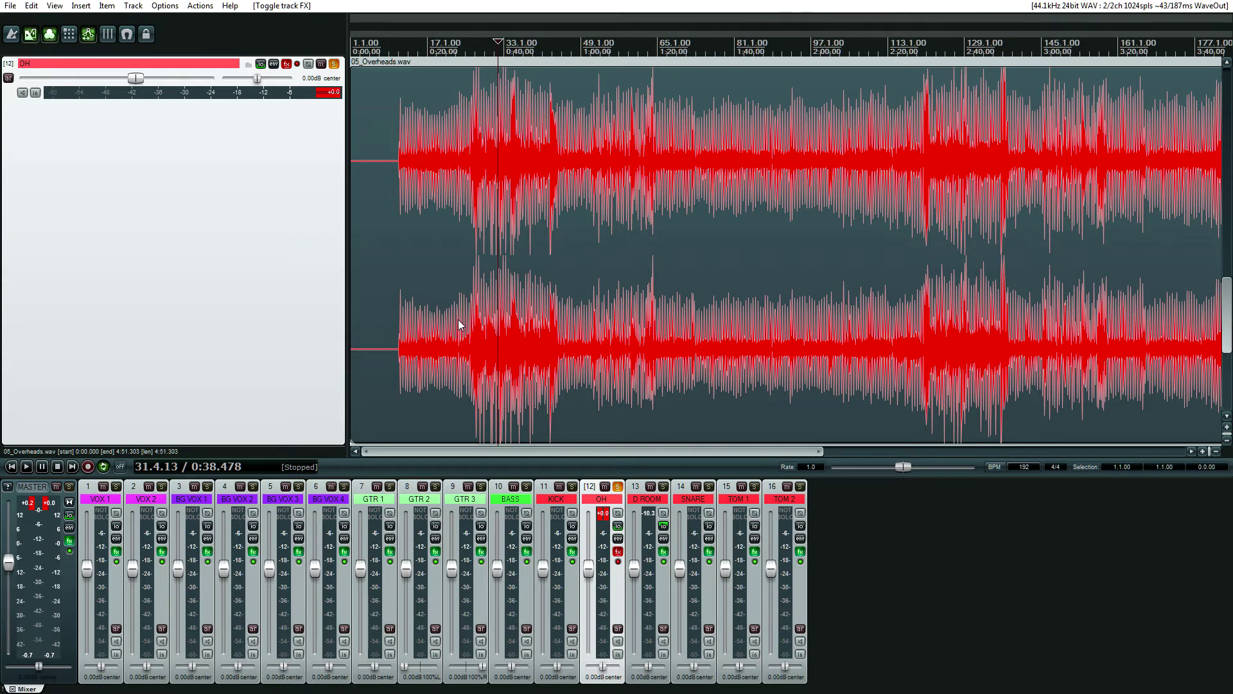
pyautogui.click(457, 318)
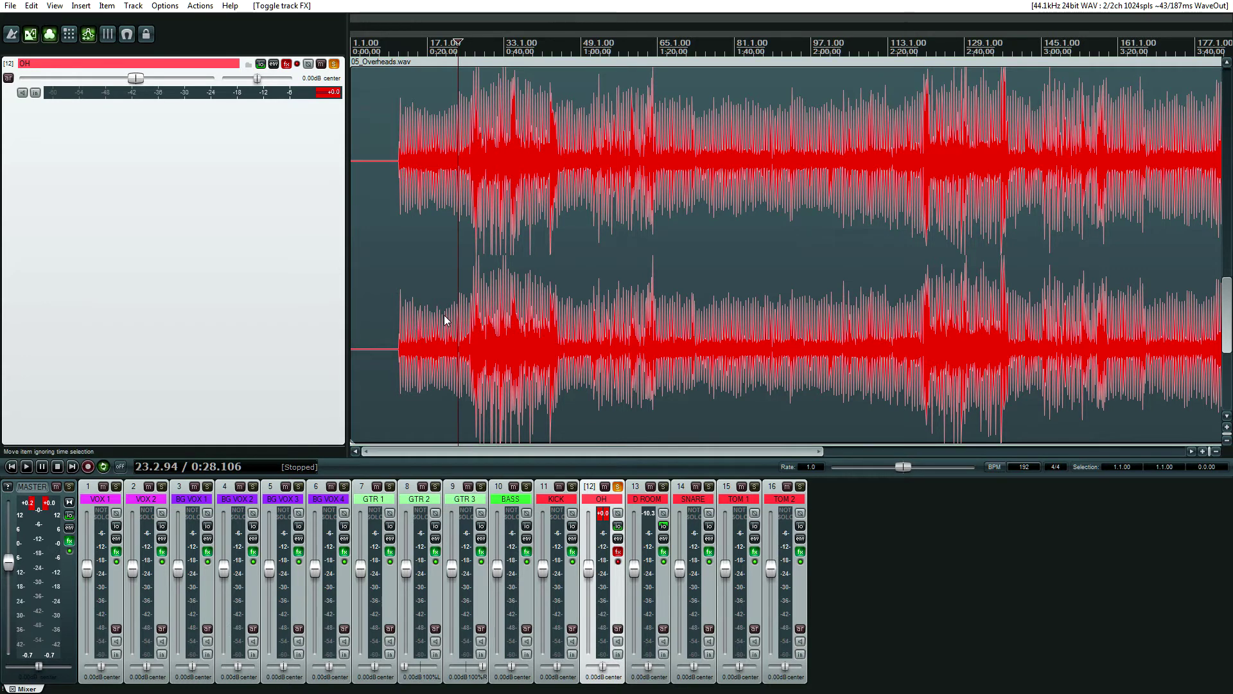
pyautogui.click(477, 311)
pyautogui.scroll(-2, 477, 305)
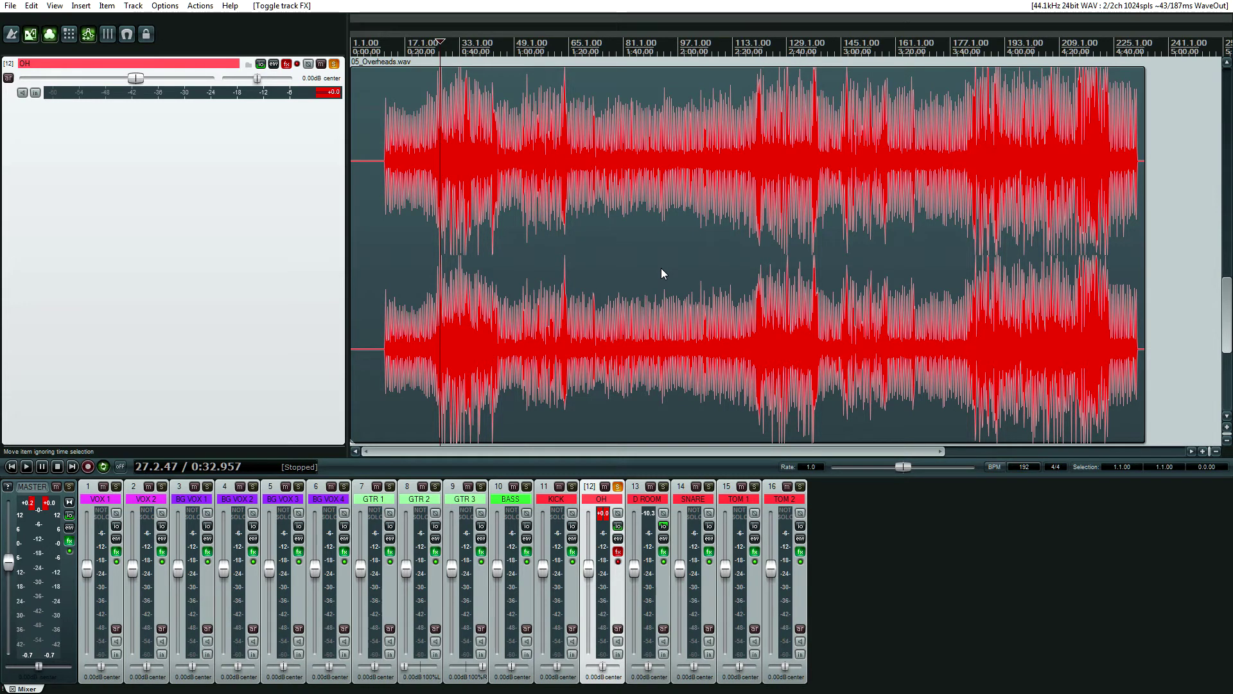
# Play the unprocessed overheads from around measure 82 and reset the OH track's peak reading to check this section.
pyautogui.click(627, 275)
pyautogui.press('space')
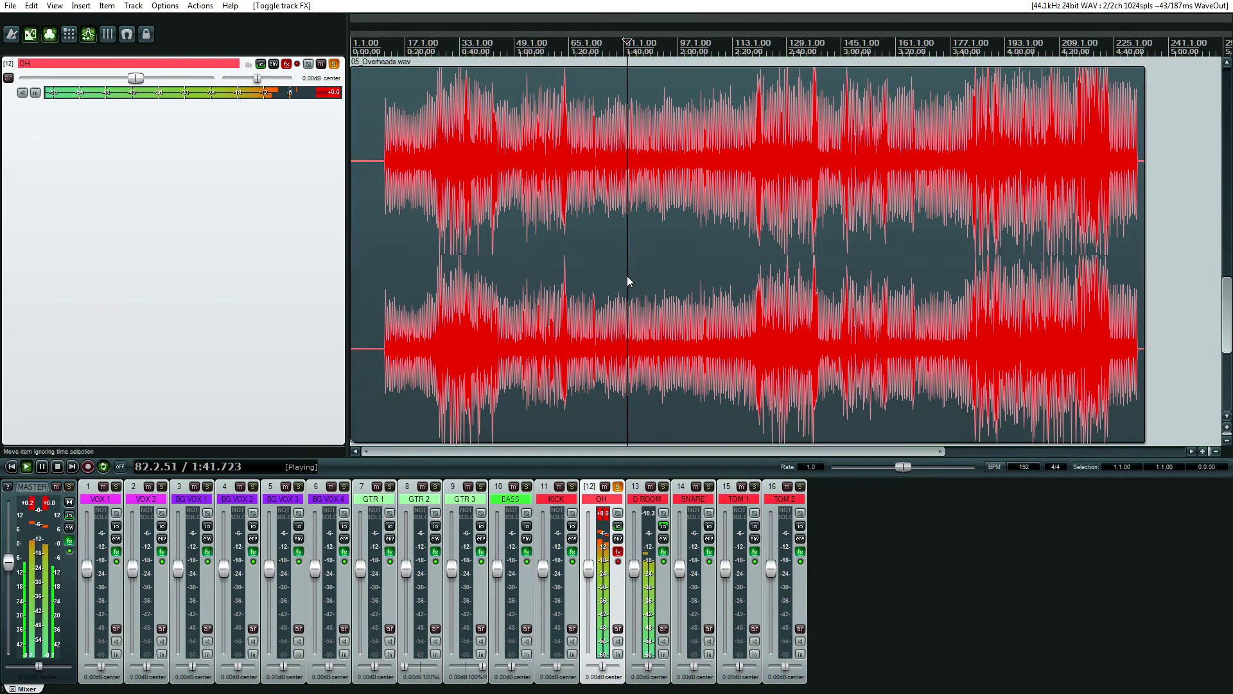
pyautogui.press('space')
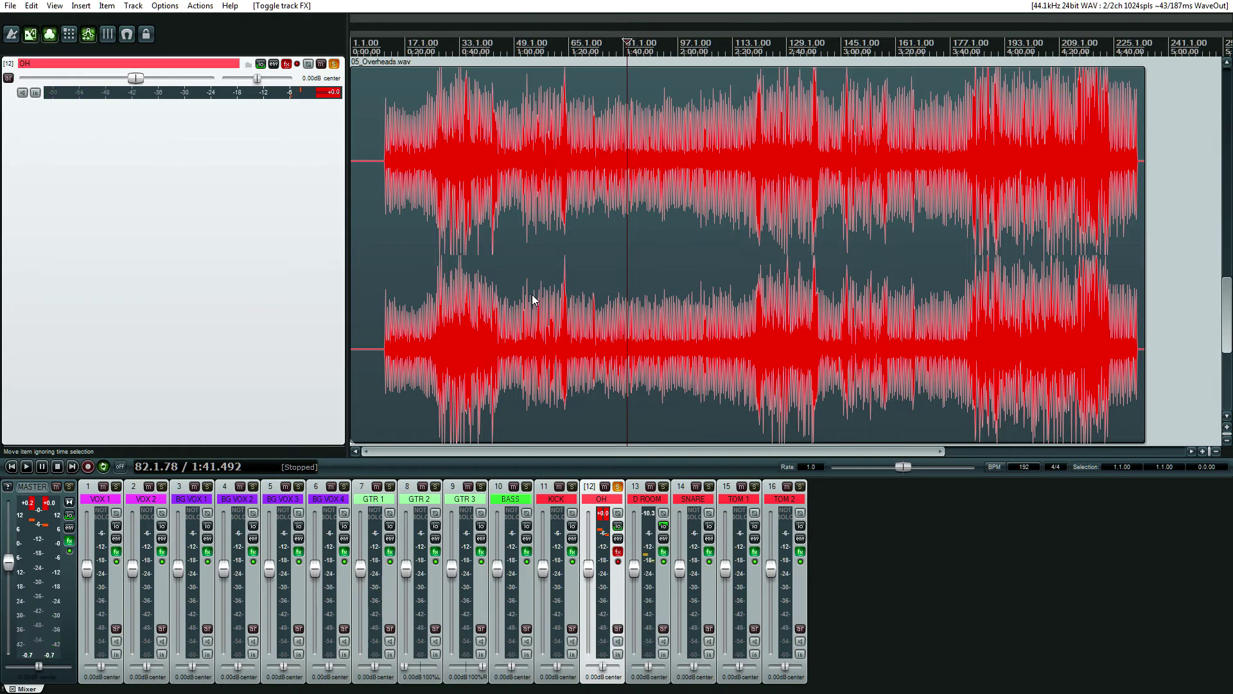
pyautogui.press('space')
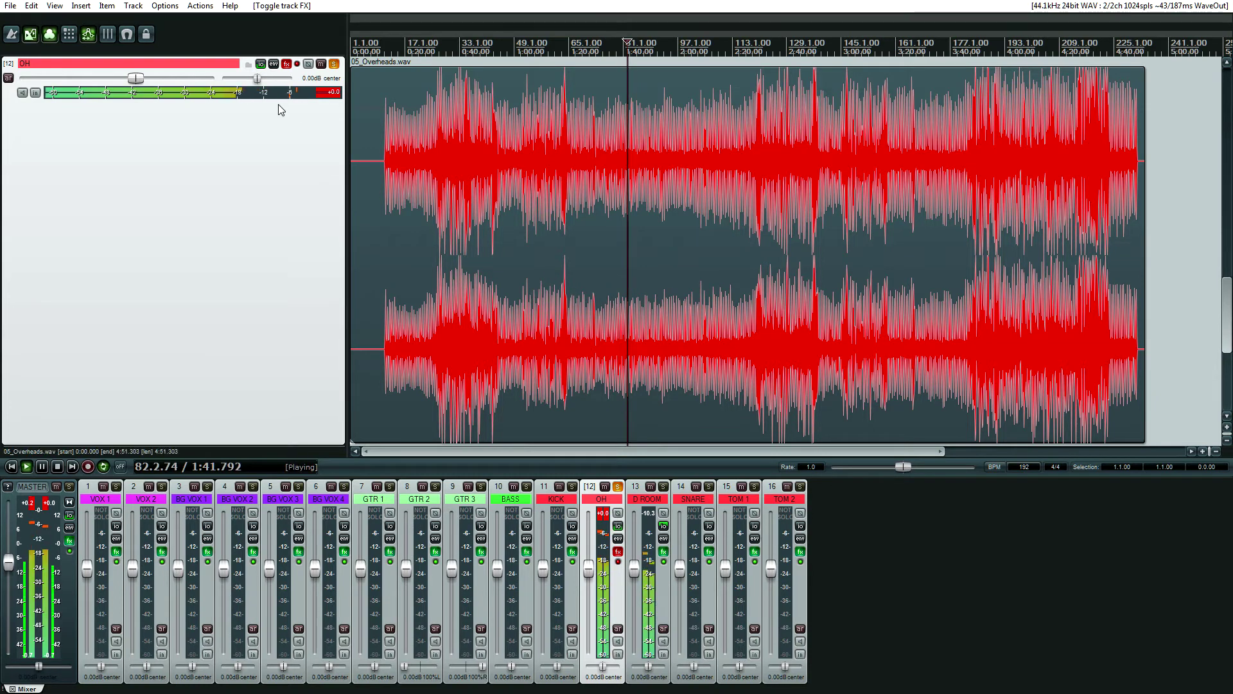
pyautogui.press('space')
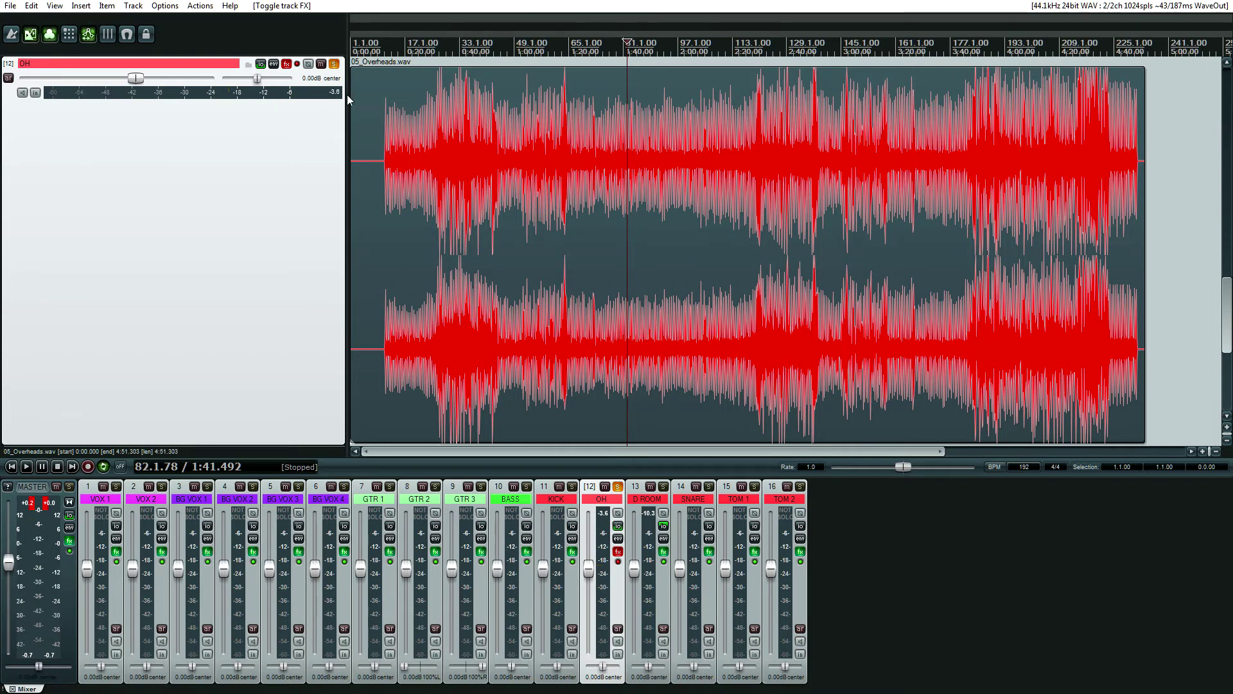
# Compare the overheads' levels by playing from around measures 32 and 88, resetting the OH peak reading for the second passage.
pyautogui.click(682, 281)
pyautogui.click(454, 294)
pyautogui.press('space')
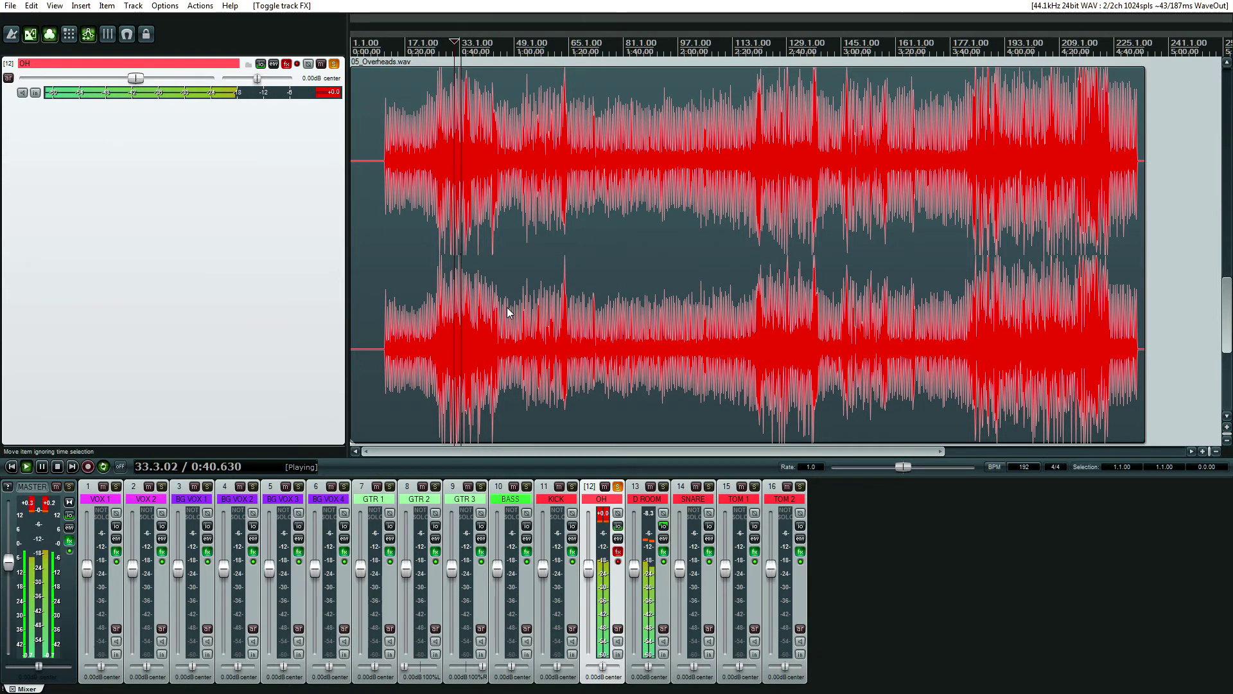
pyautogui.press('space')
pyautogui.click(648, 331)
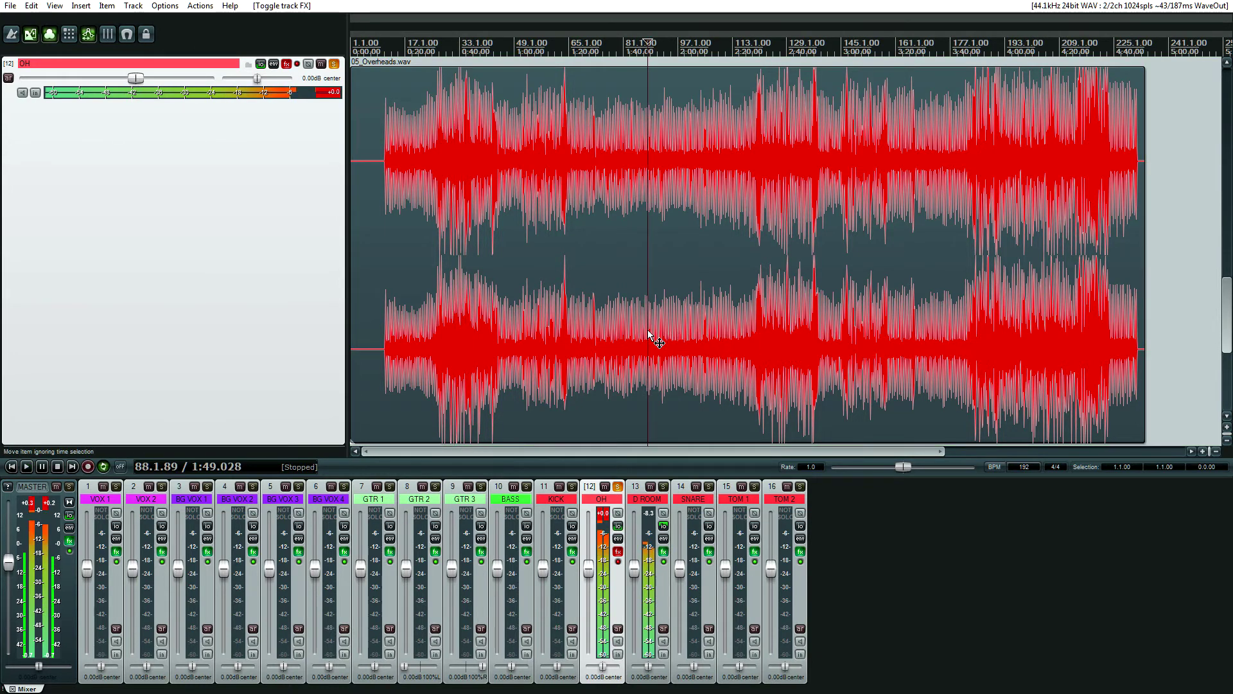
pyautogui.press('space')
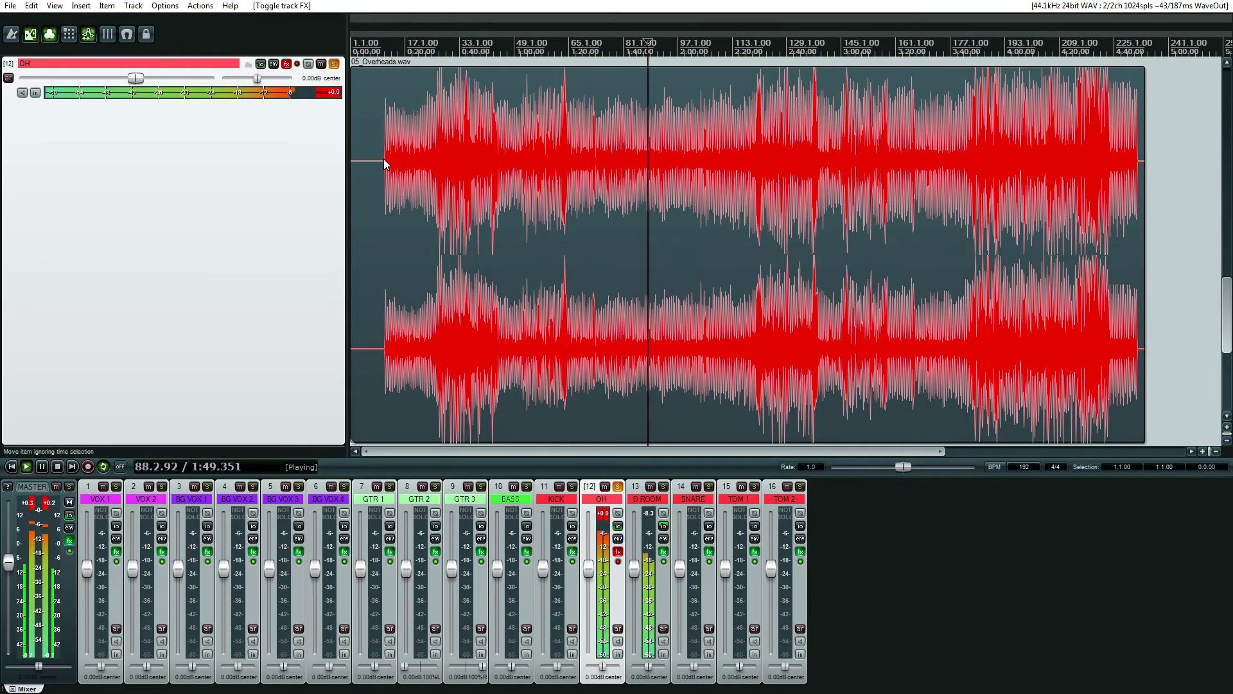
pyautogui.click(324, 93)
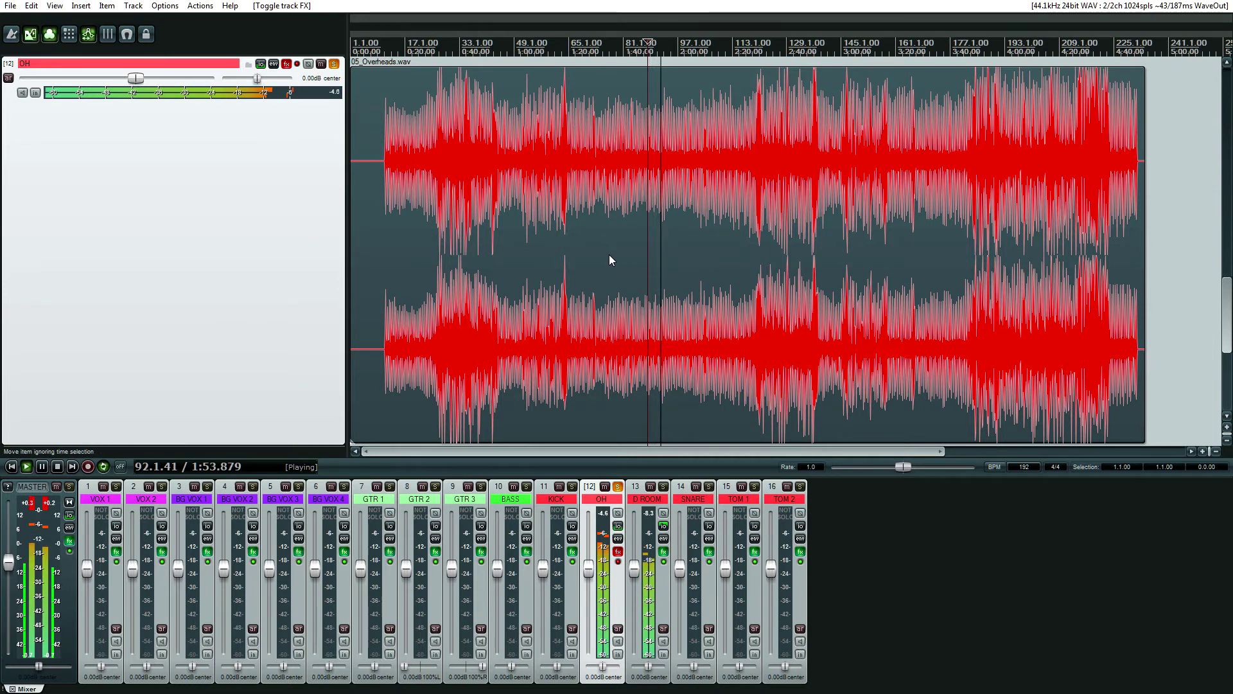
pyautogui.press('space')
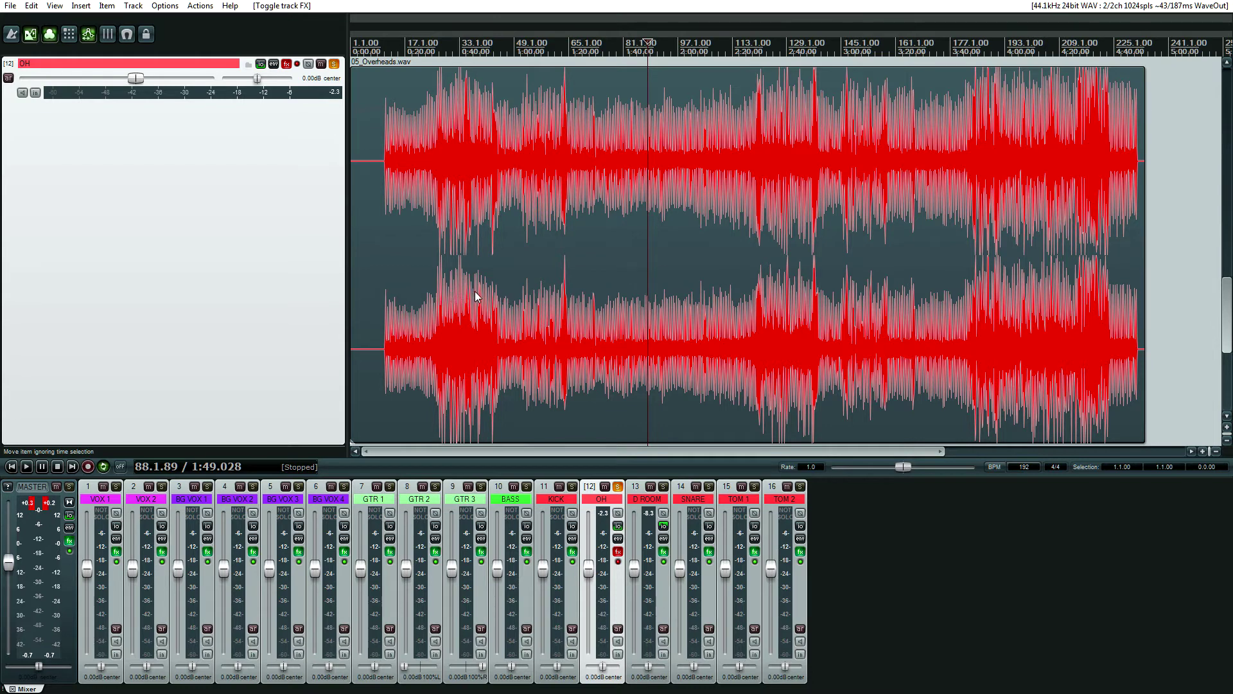
# Remove the unused Virtual Tape Machines and SAND3PRE plug-ins from the OH chain and re-enable the track's effects.
pyautogui.click(287, 64)
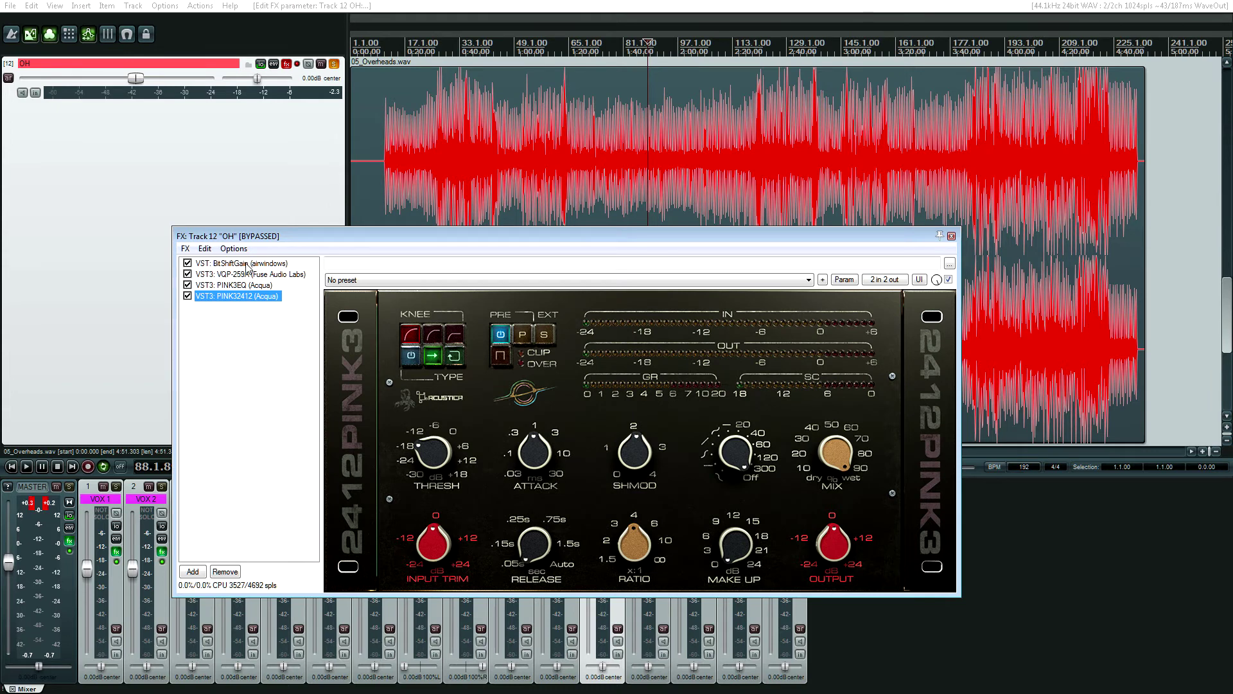
pyautogui.click(246, 264)
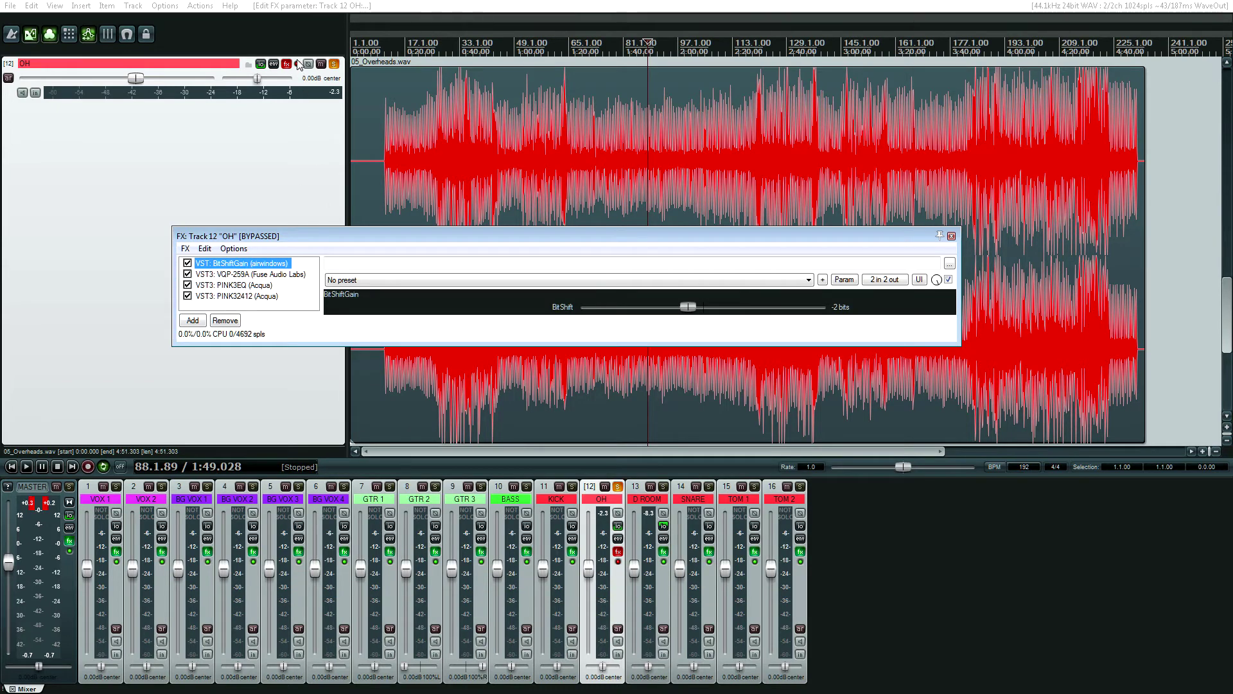
pyautogui.click(296, 63)
pyautogui.click(278, 264)
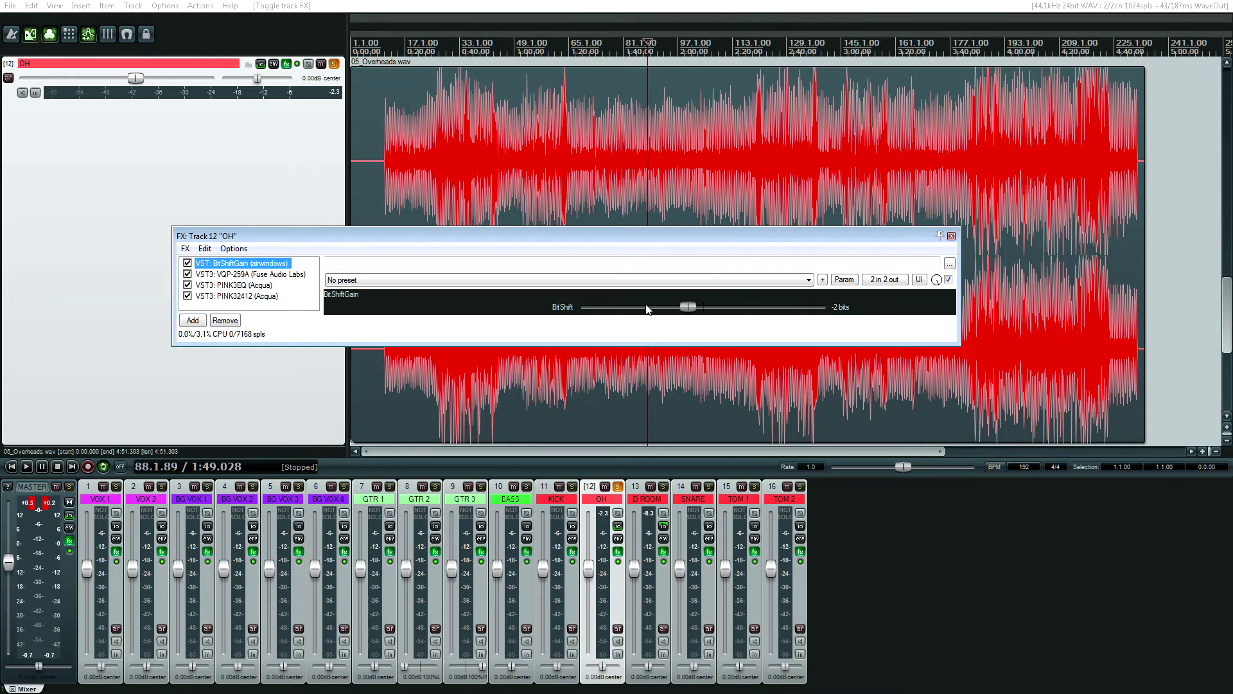
# Review the VQP-259A filter and PINK3EQ settings in the OH chain.
pyautogui.click(266, 274)
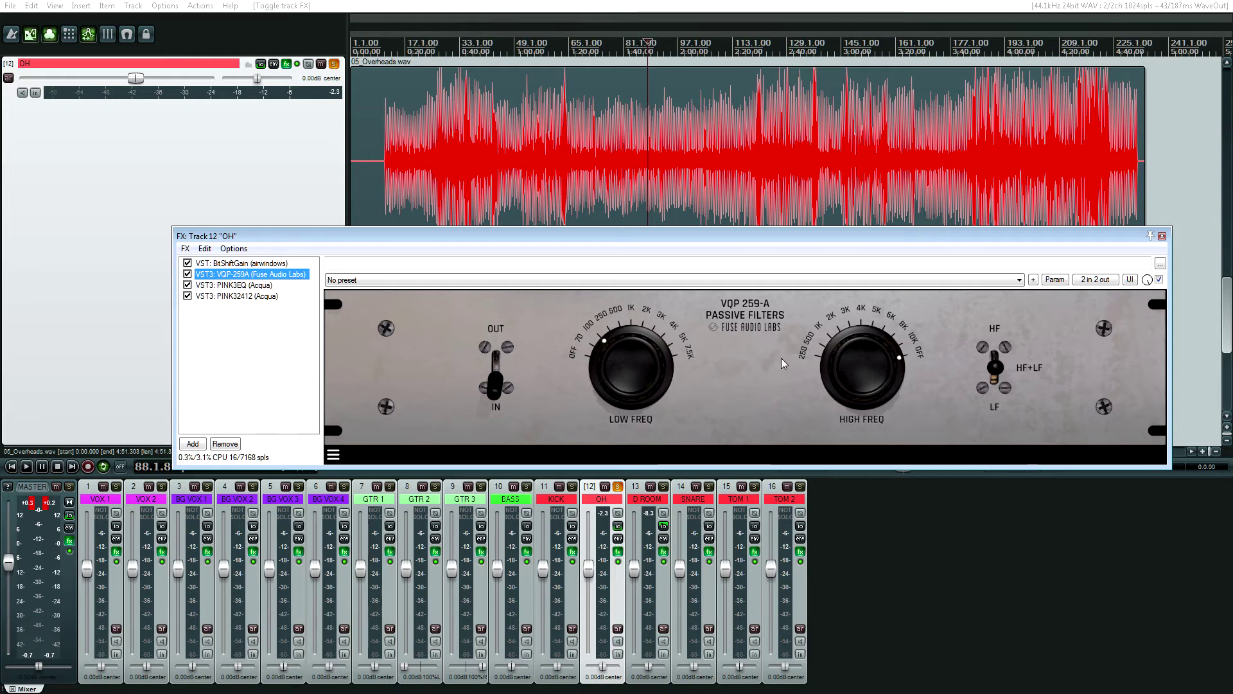
pyautogui.click(222, 285)
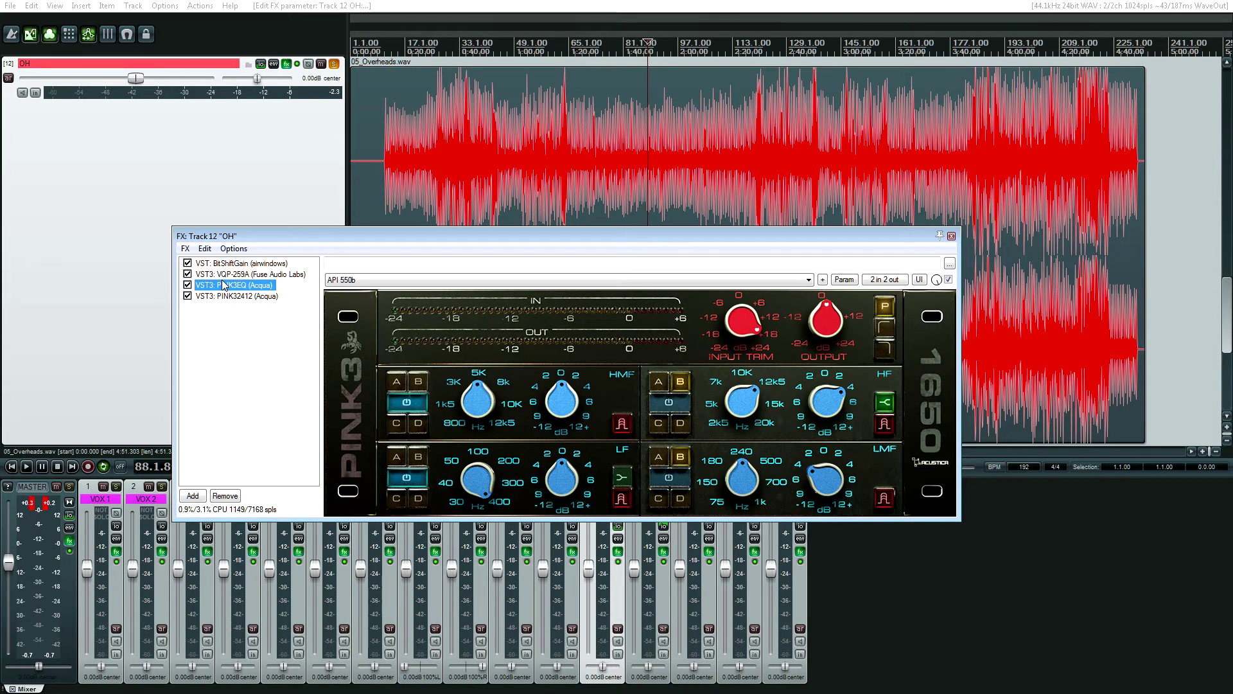
pyautogui.click(237, 274)
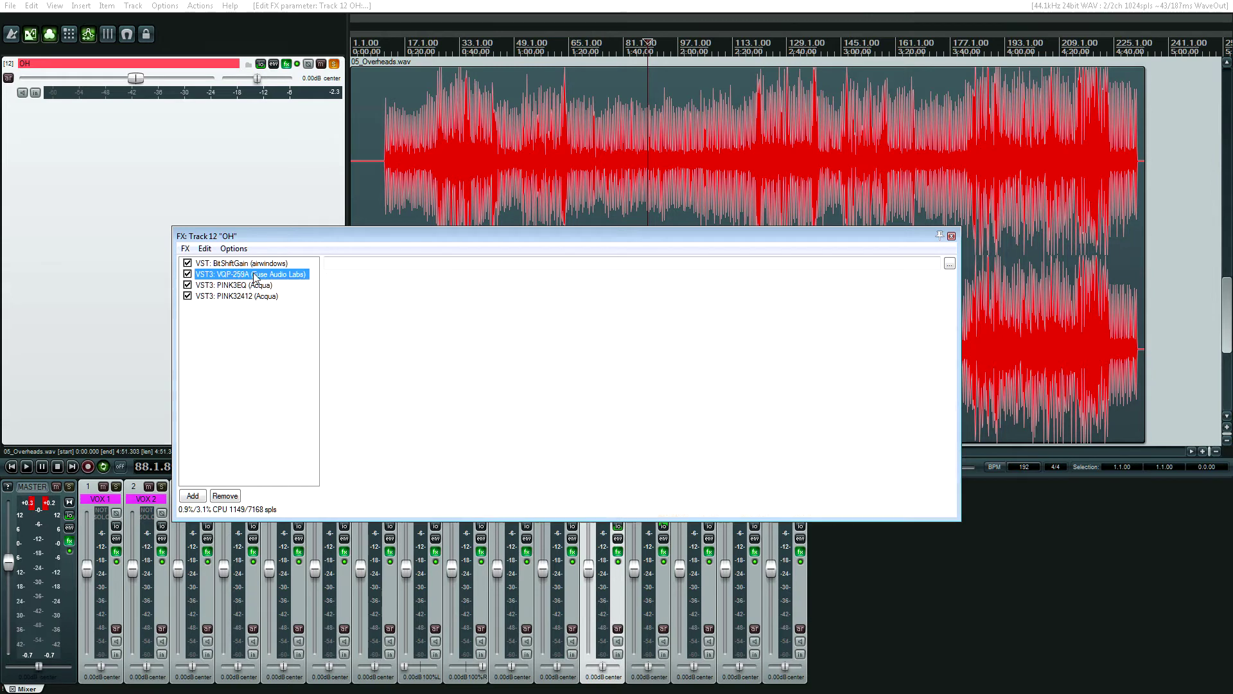
# Bypass VQP-259A, PINK3EQ and PINK32412, play the overheads from around measure 70, and re-enable VQP-259A during playback.
pyautogui.click(305, 286)
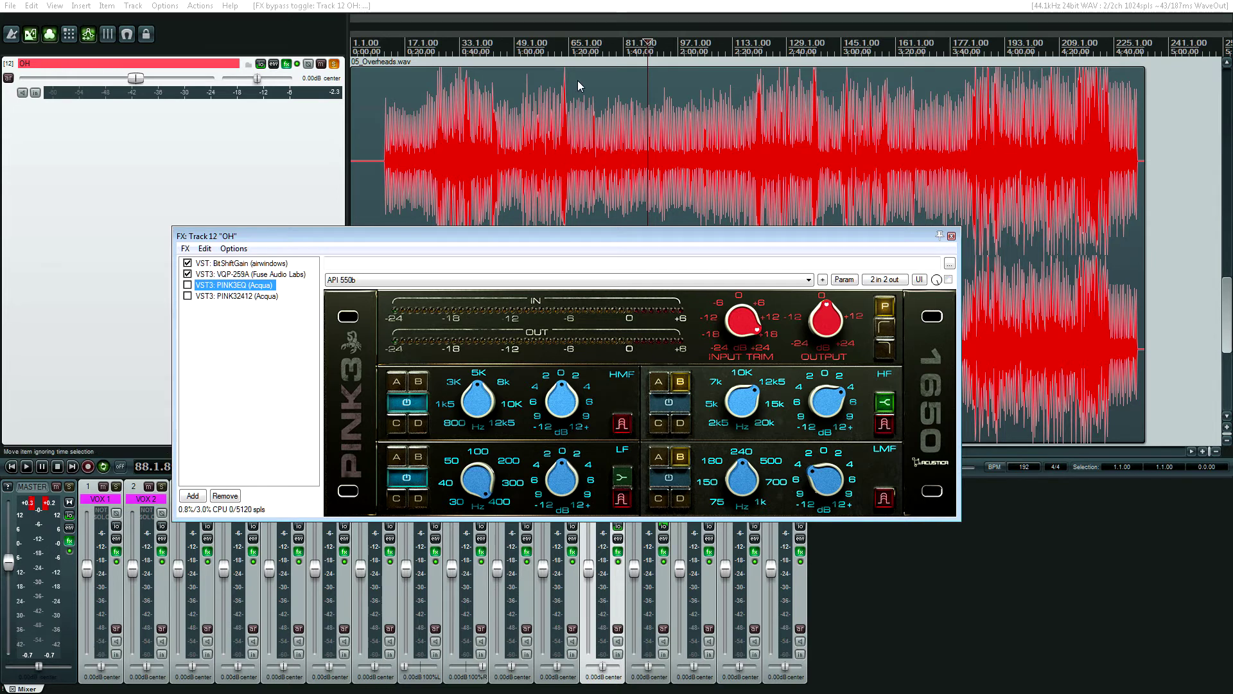
pyautogui.hotkey('ctrl', 'b')
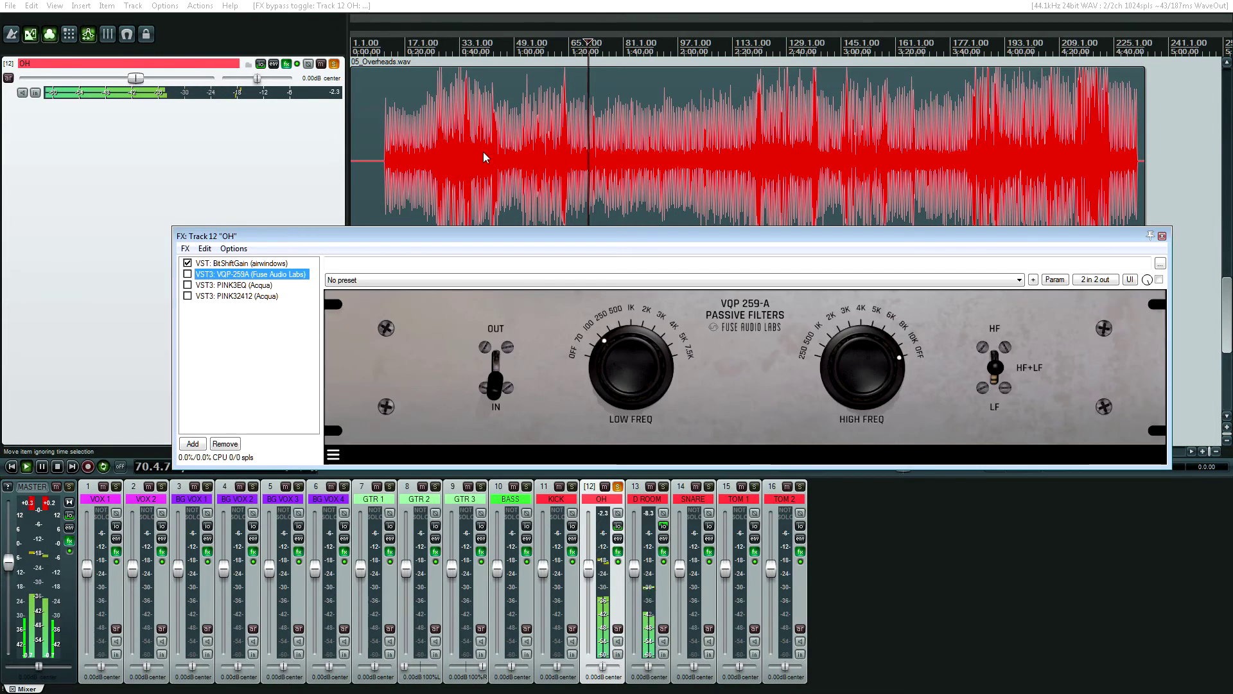
pyautogui.click(187, 274)
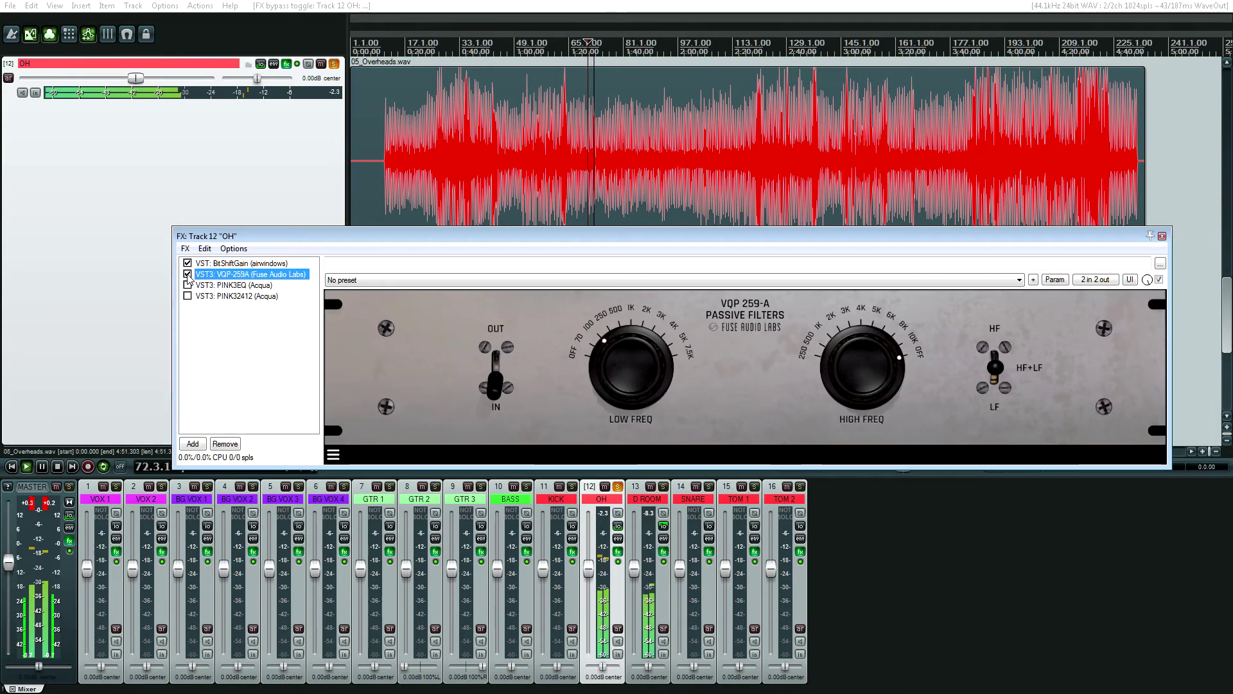
# Toggle PINK3EQ repeatedly during playback to compare the overheads with and without it, leave it enabled, and stop playback.
pyautogui.click(216, 286)
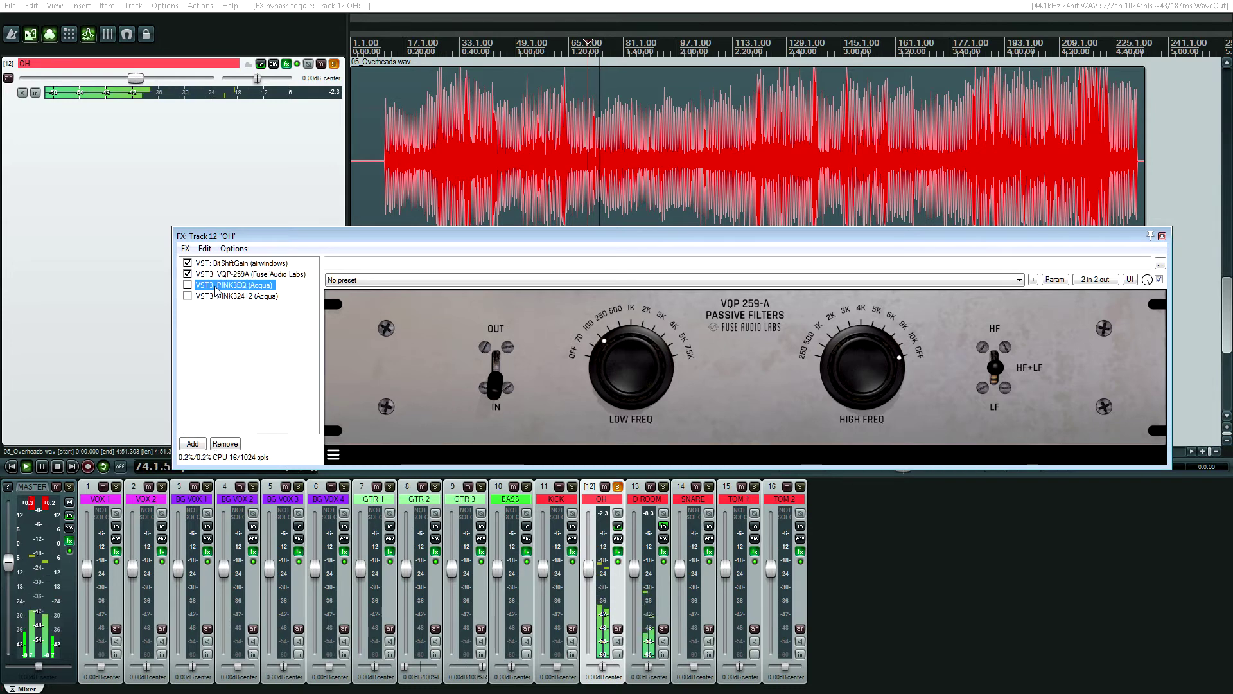
pyautogui.click(188, 285)
pyautogui.click(188, 285)
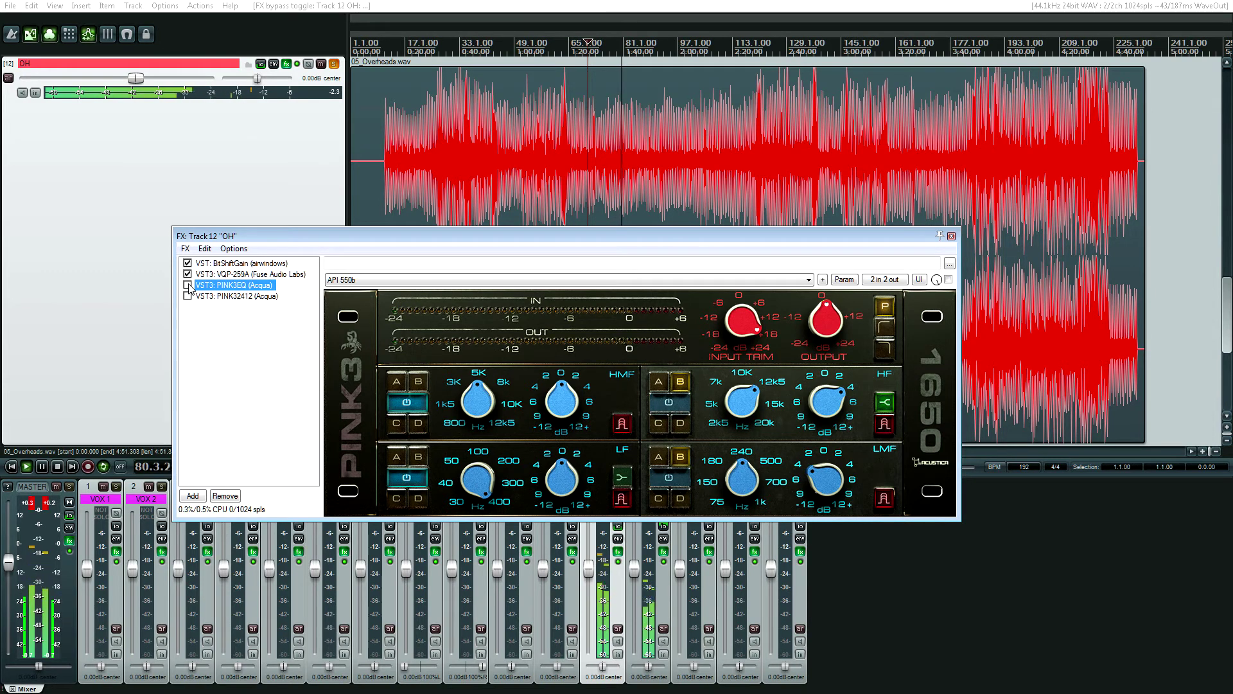
pyautogui.click(188, 285)
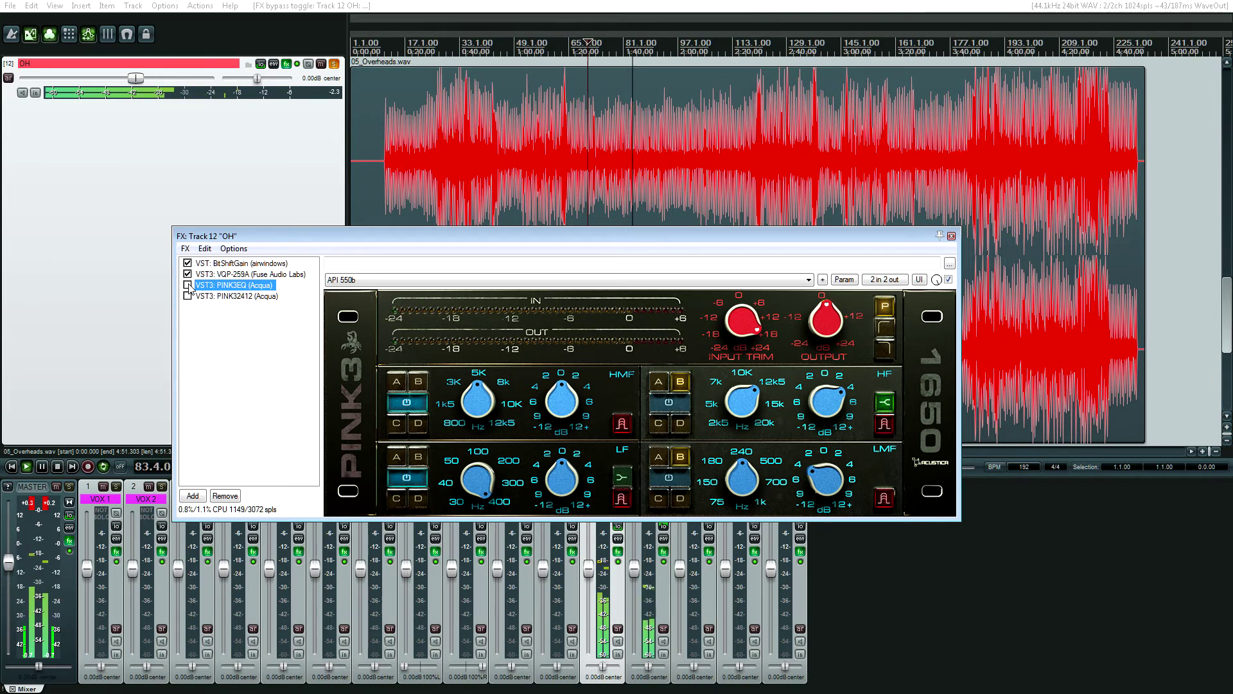
pyautogui.click(188, 286)
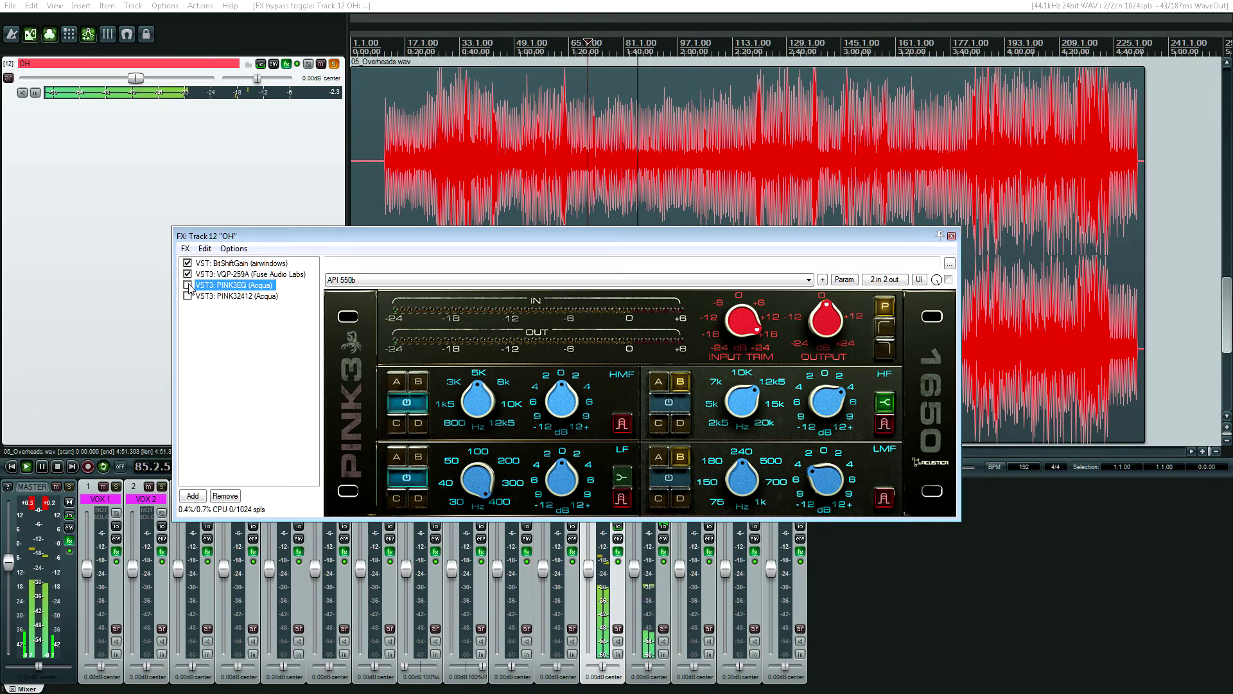
pyautogui.click(188, 286)
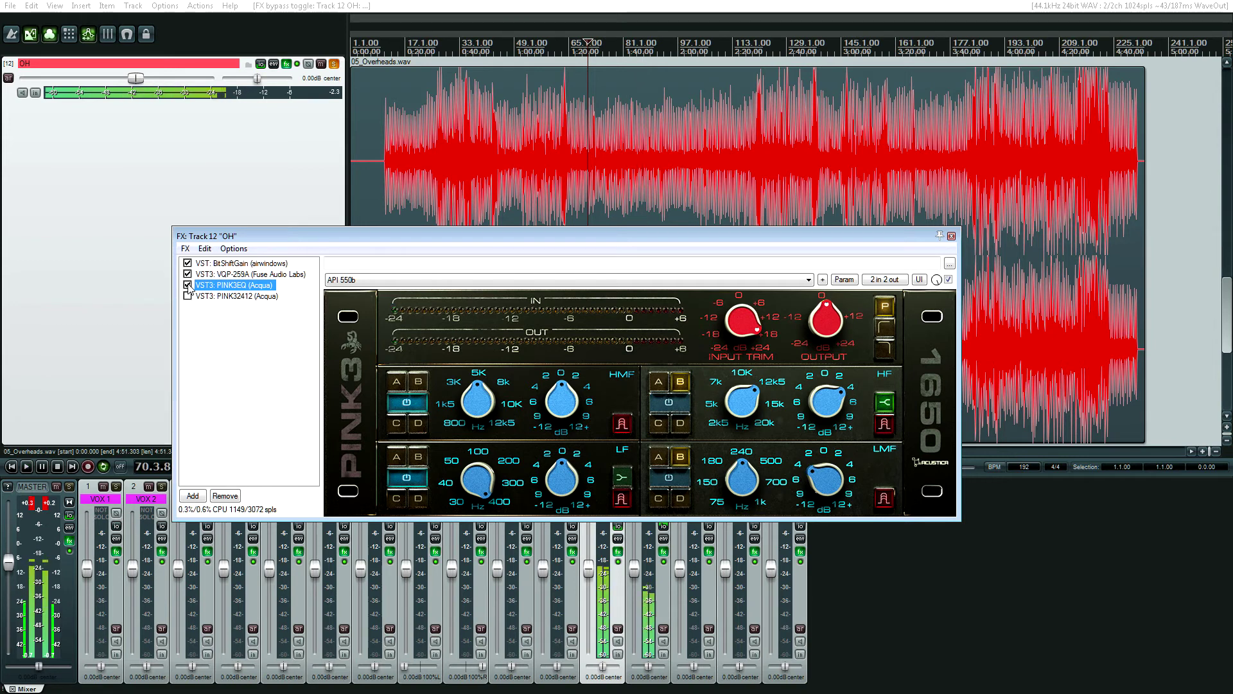
pyautogui.press('space')
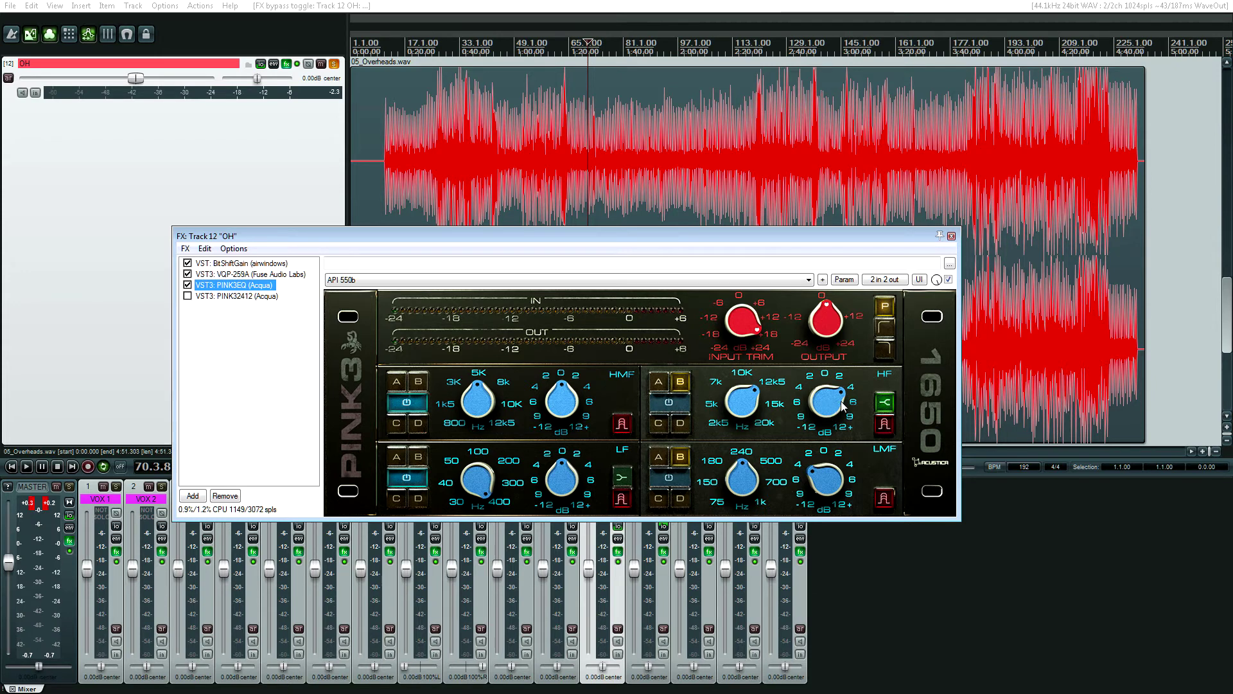
# Enable PINK32412 in the OH chain, play the overheads from around measure 76, bypass the compressor during playback, and stop.
pyautogui.click(248, 296)
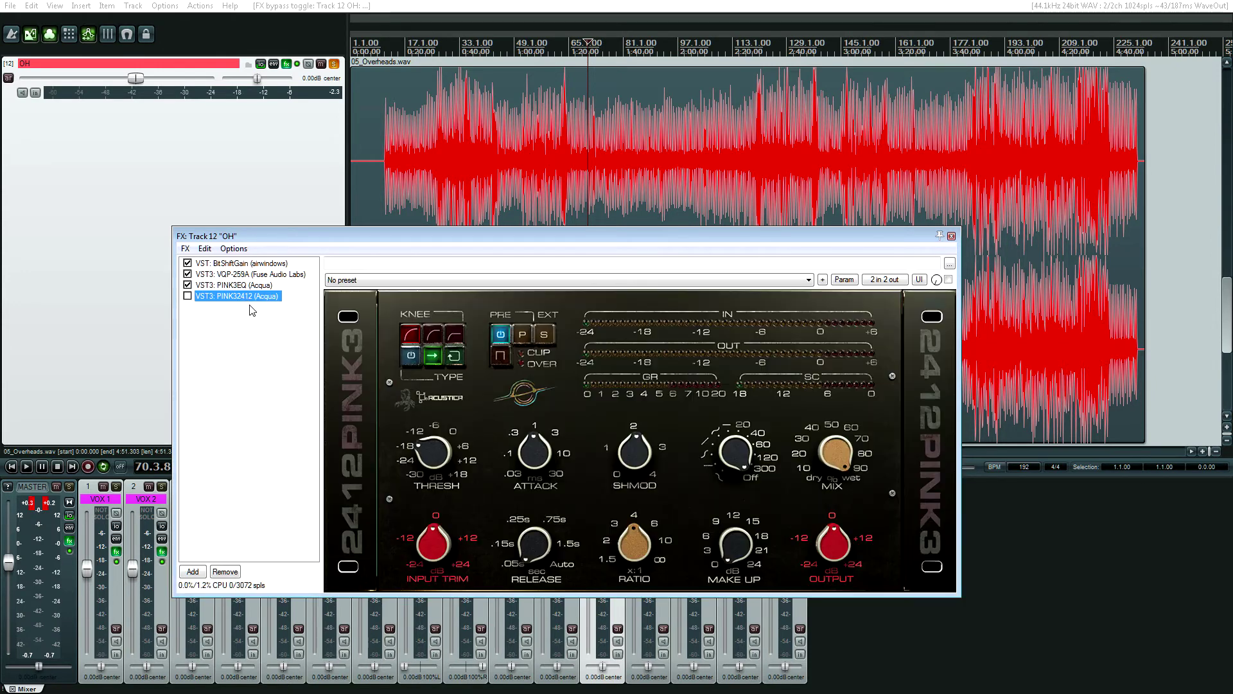
pyautogui.click(187, 296)
pyautogui.click(608, 137)
pyautogui.press('space')
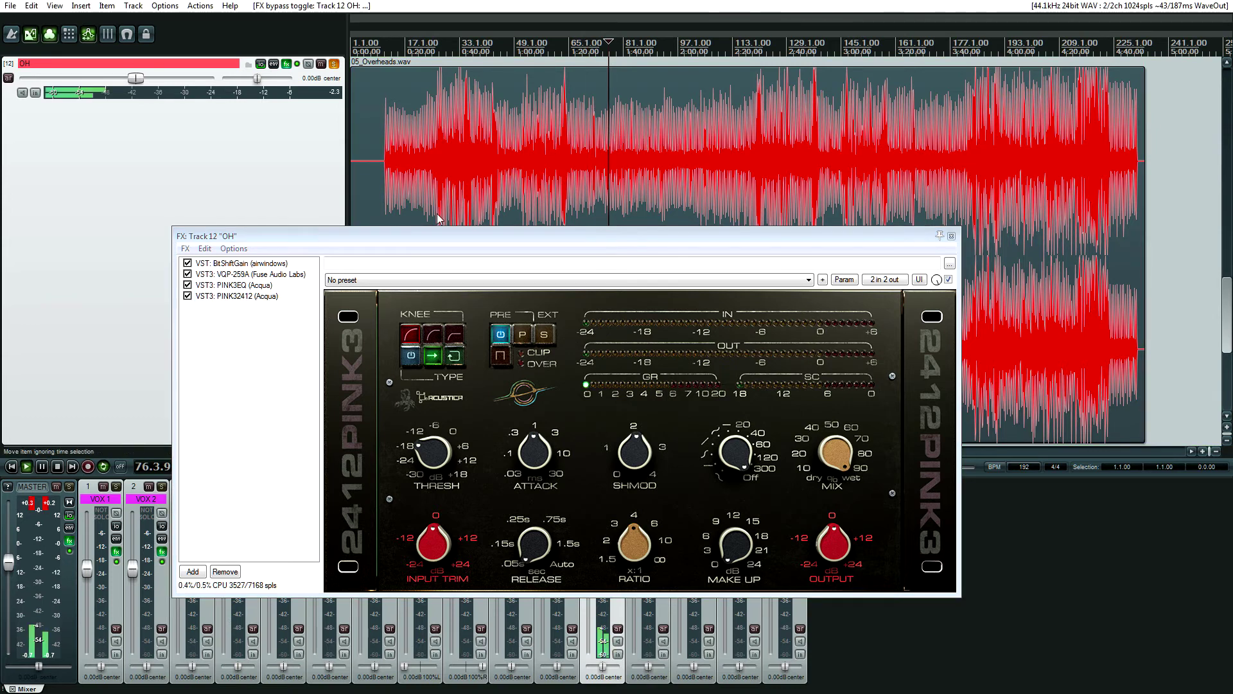
pyautogui.click(187, 296)
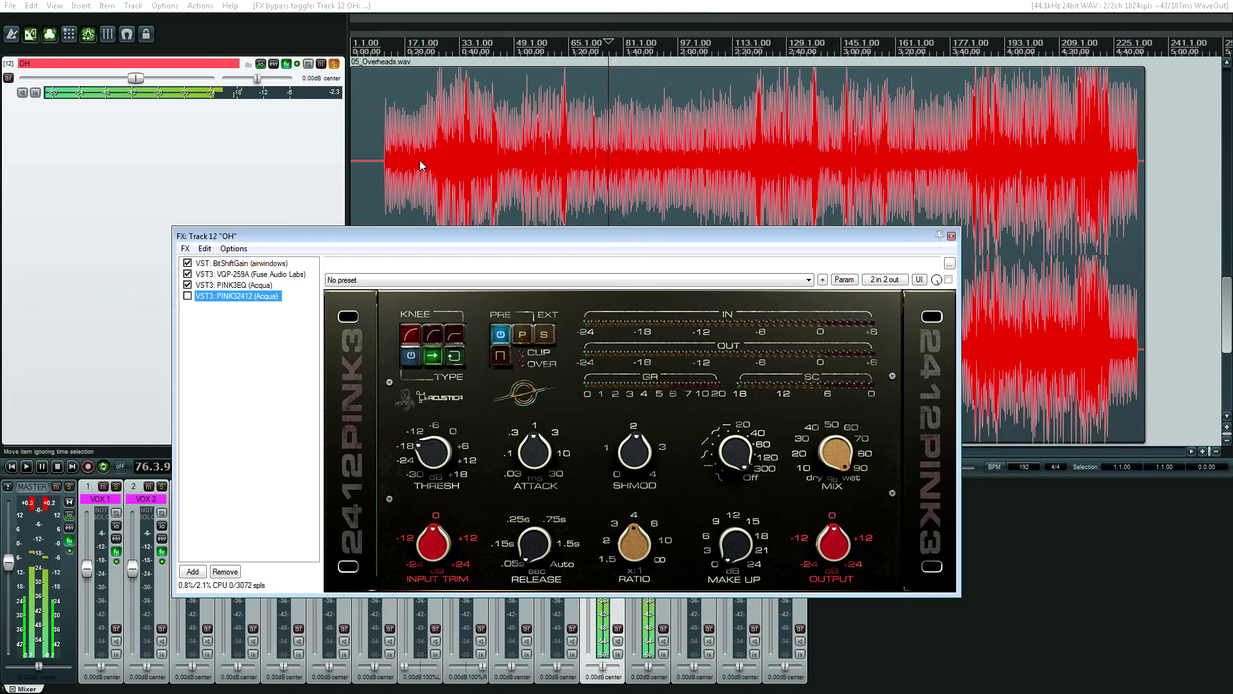
pyautogui.press('space')
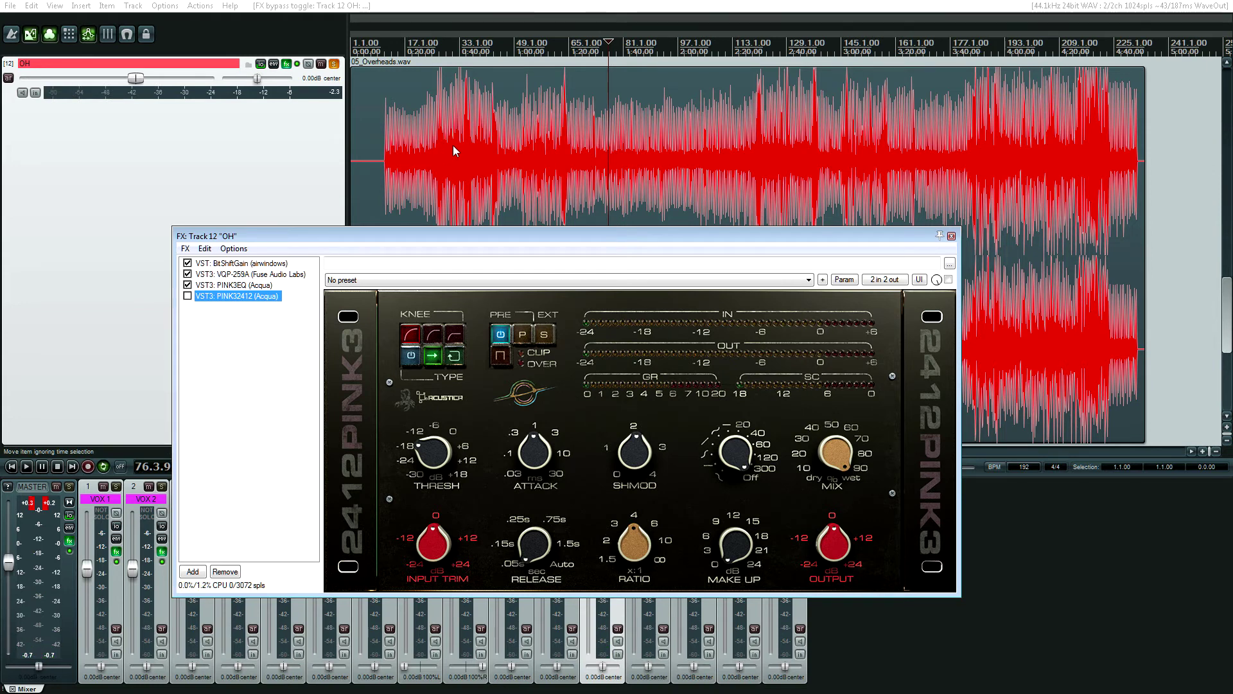
# Play the overheads from around measure 31, re-enable PINK32412 during playback, and stop.
pyautogui.click(453, 145)
pyautogui.press('space')
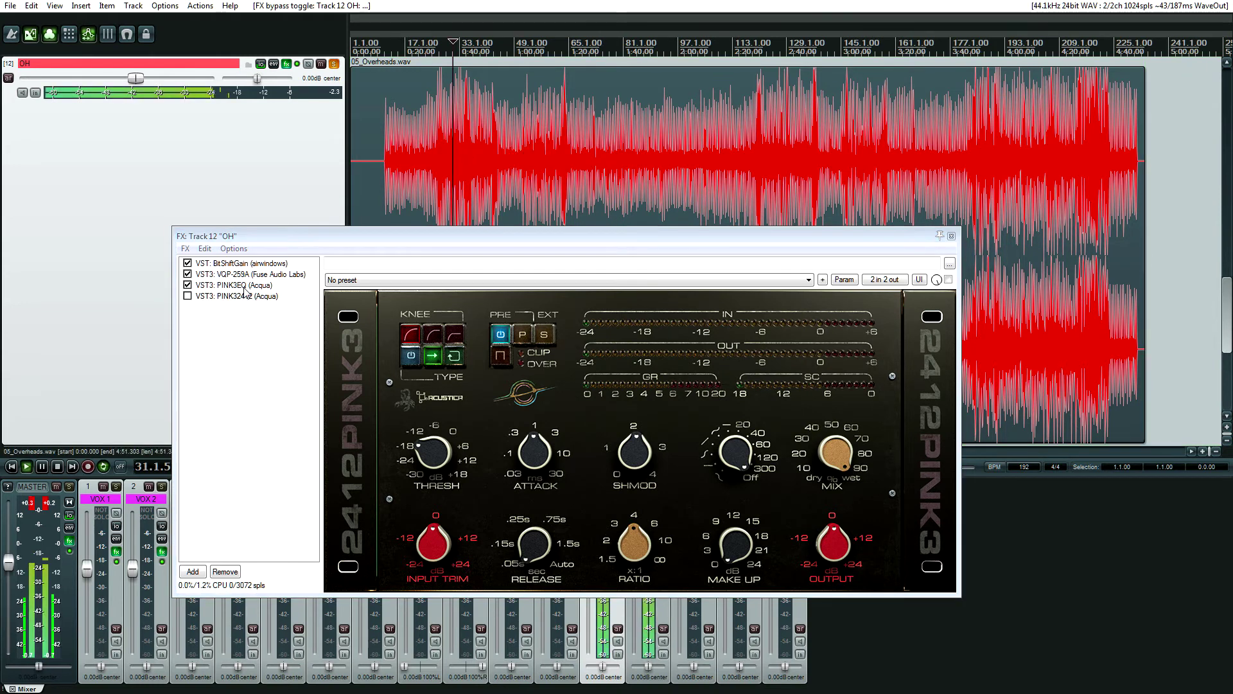
pyautogui.click(187, 296)
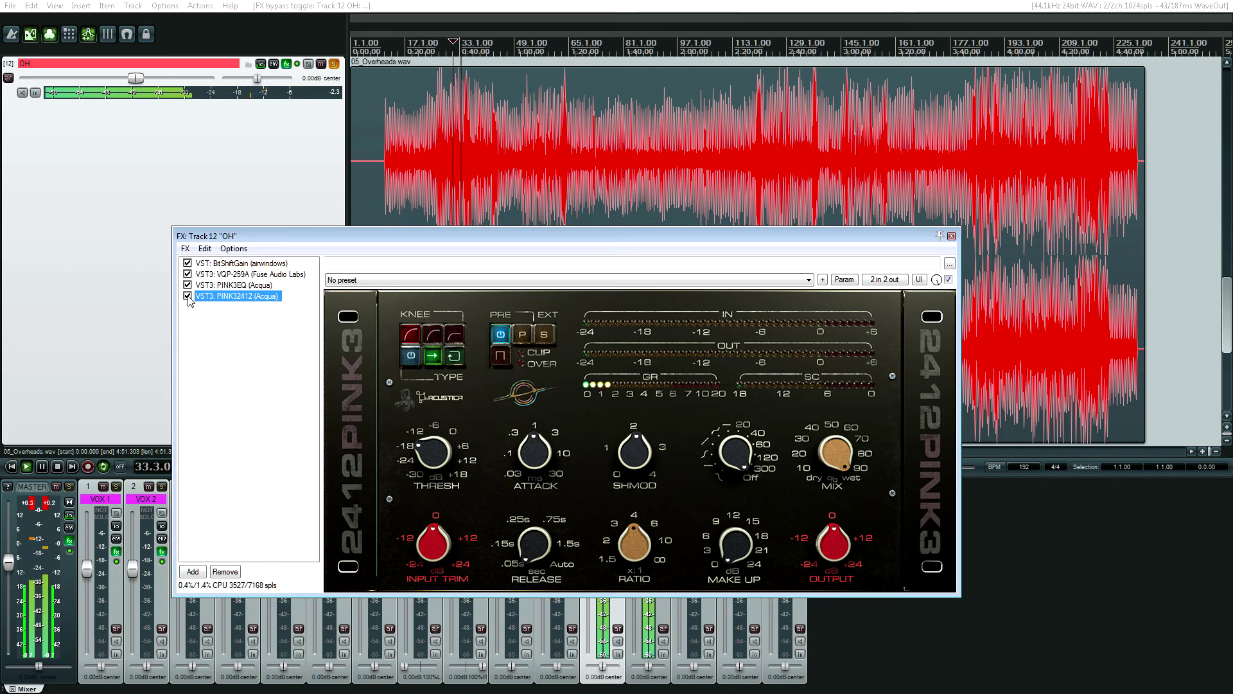
pyautogui.press('space')
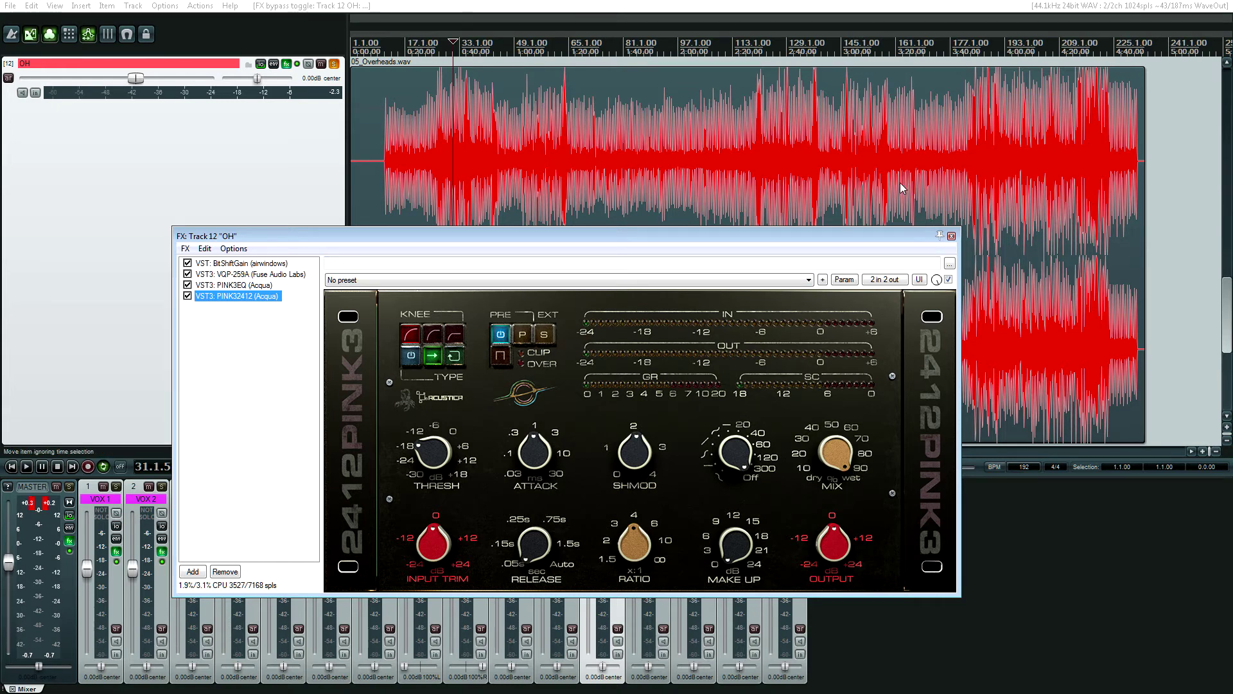
# Audition the loud overhead section from measure 186 with PINK32412 active, and restart it with the compressor bypassed.
pyautogui.click(984, 154)
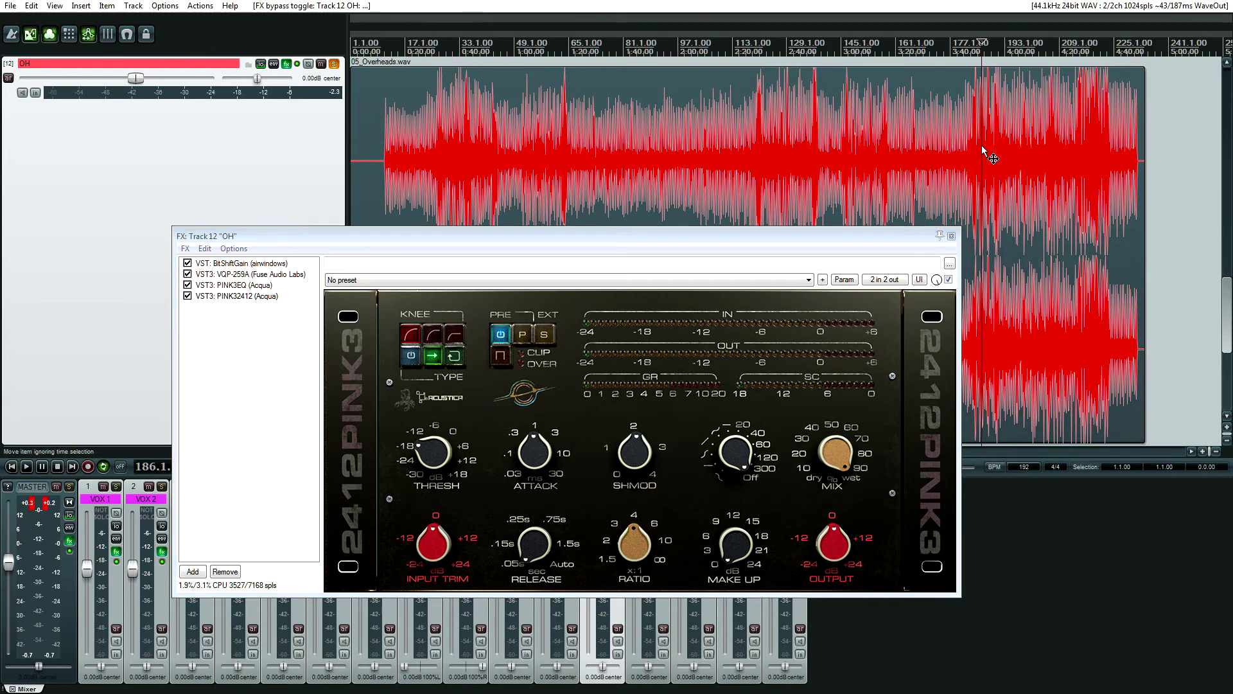
pyautogui.scroll(3, 983, 180)
pyautogui.press('space')
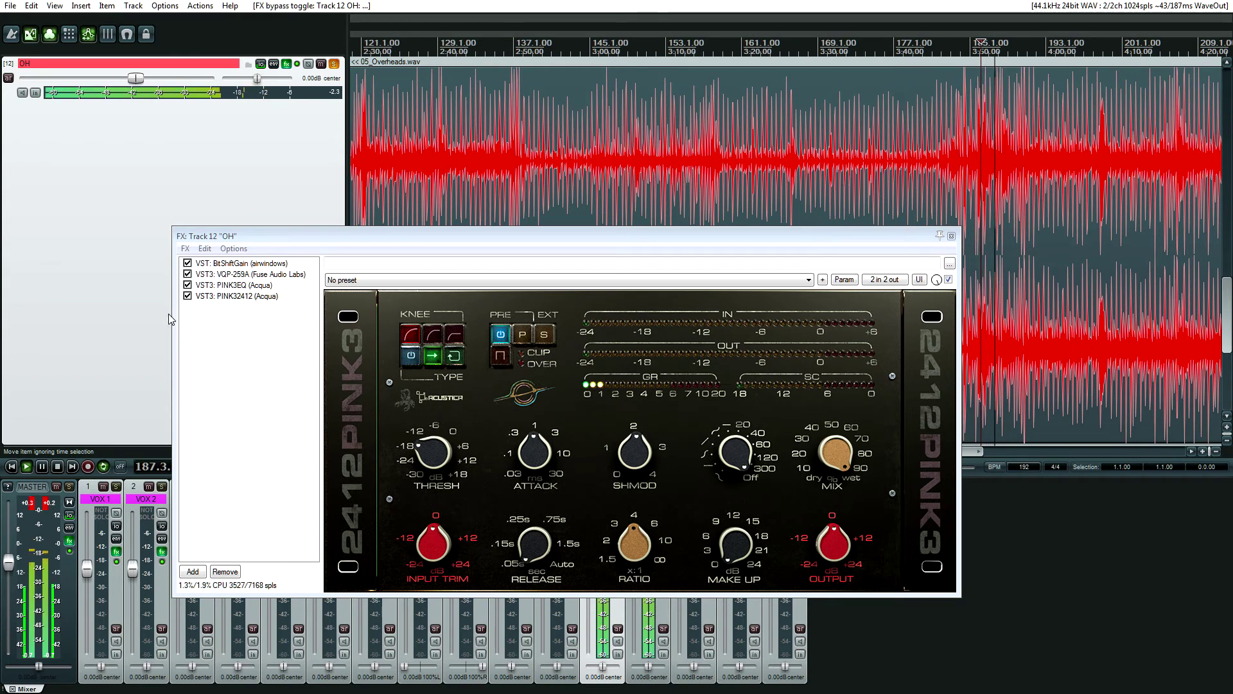
pyautogui.press('space')
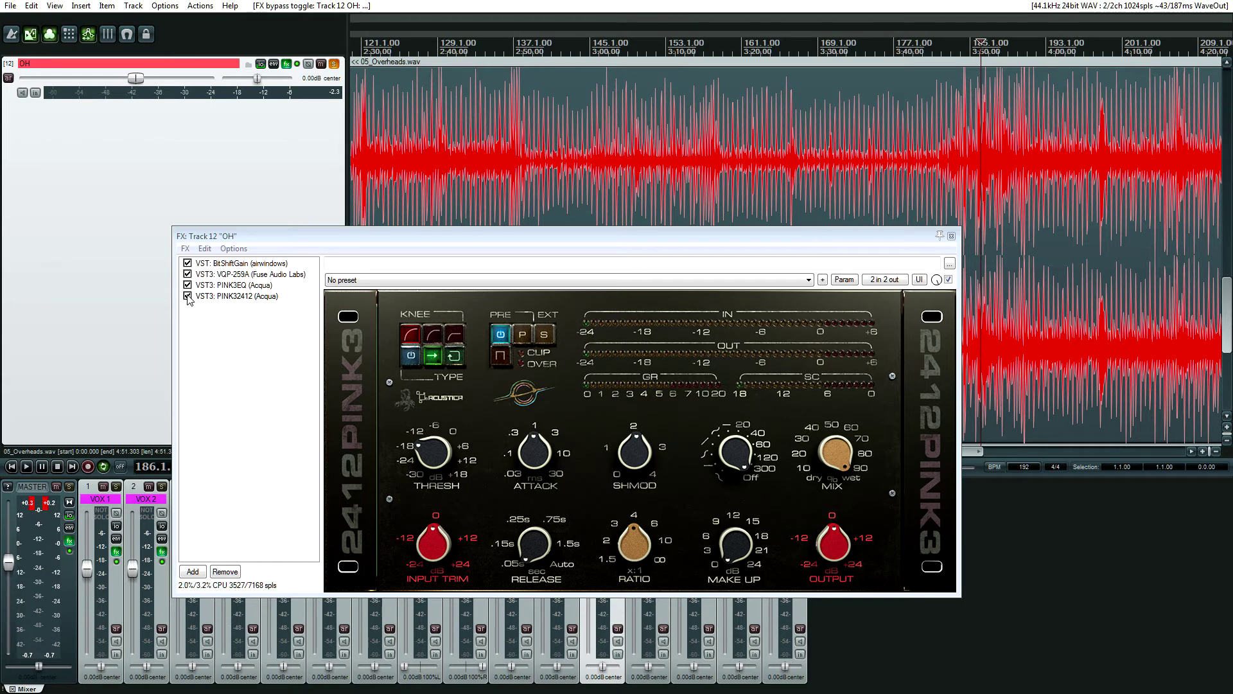
pyautogui.click(187, 296)
pyautogui.press('space')
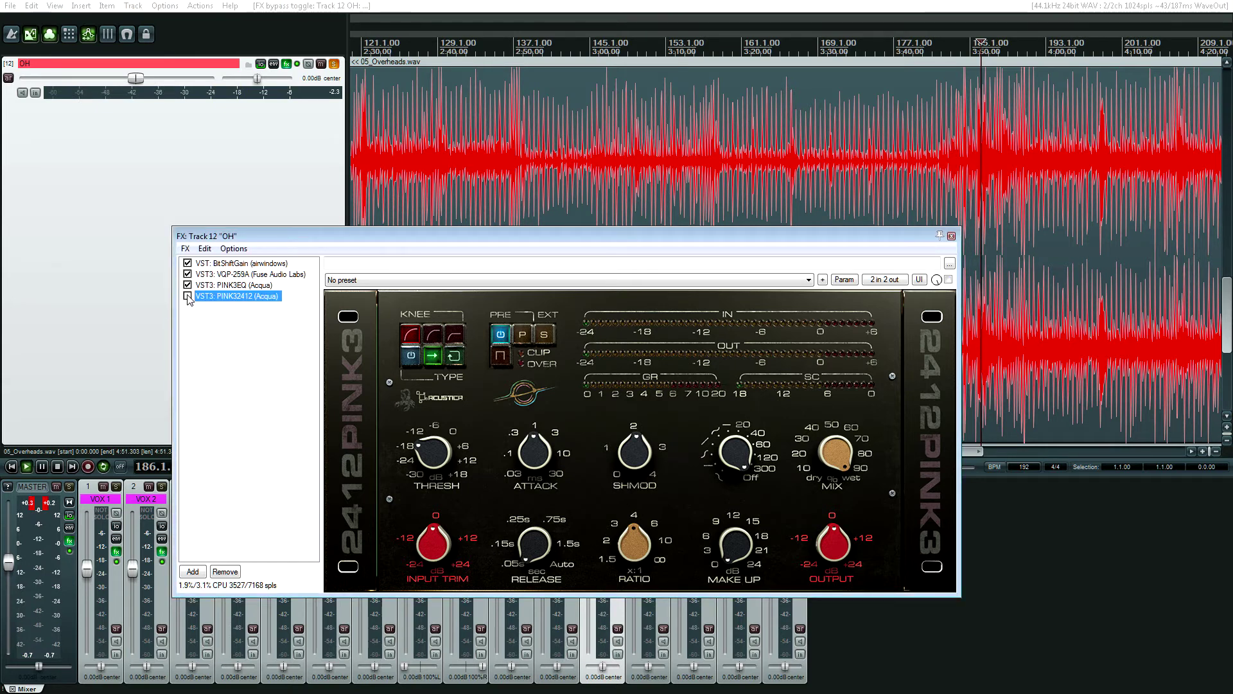
# Replay the overheads from measure 186 while toggling PINK32412 on and off, leave it enabled, and stop playback.
pyautogui.click(187, 296)
pyautogui.press('space')
pyautogui.press('space')
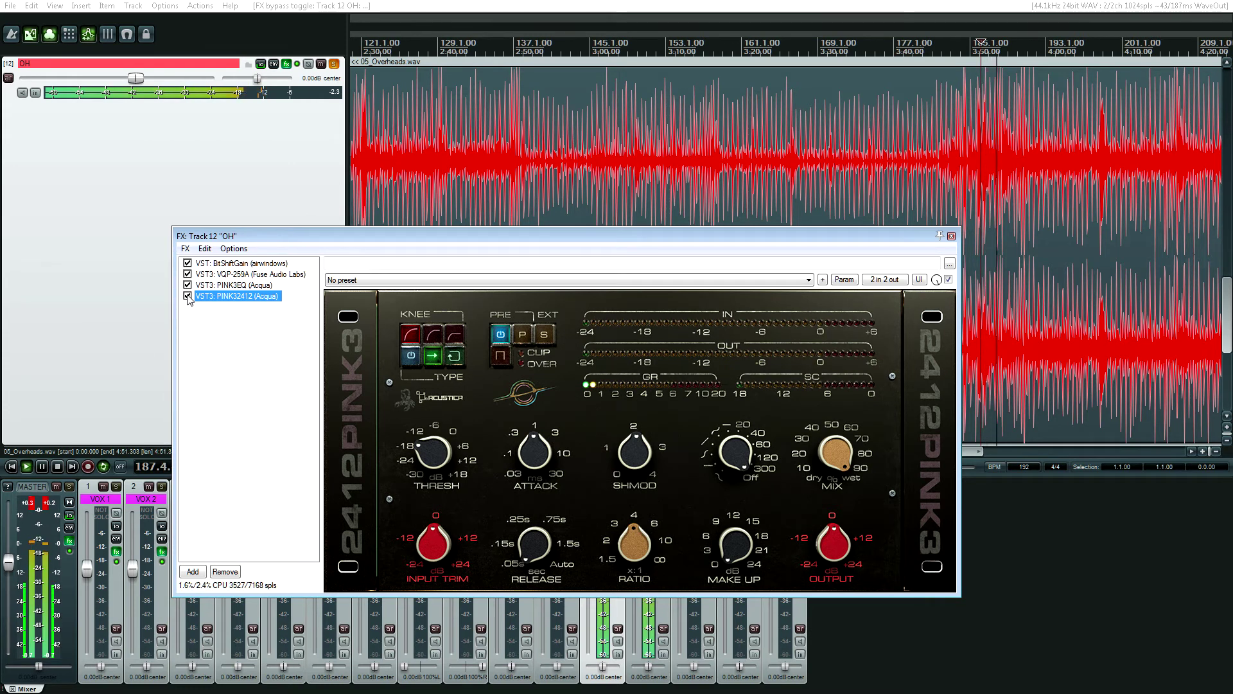
pyautogui.press('space')
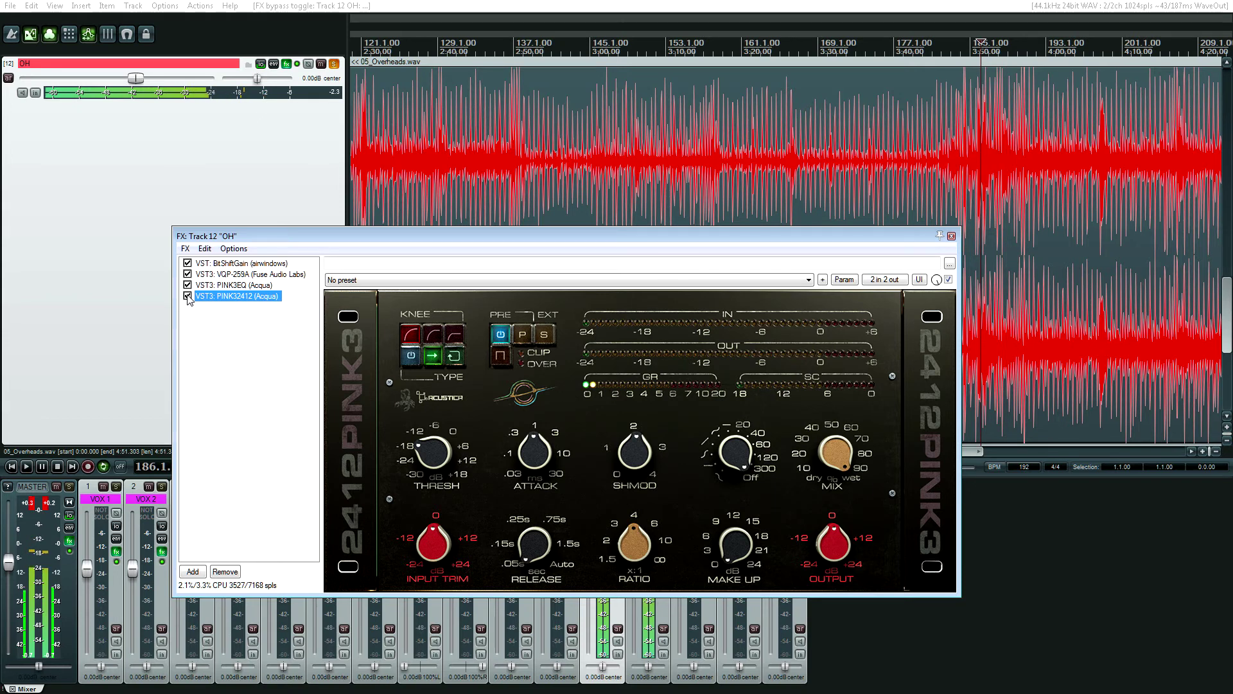
pyautogui.click(187, 296)
pyautogui.press('space')
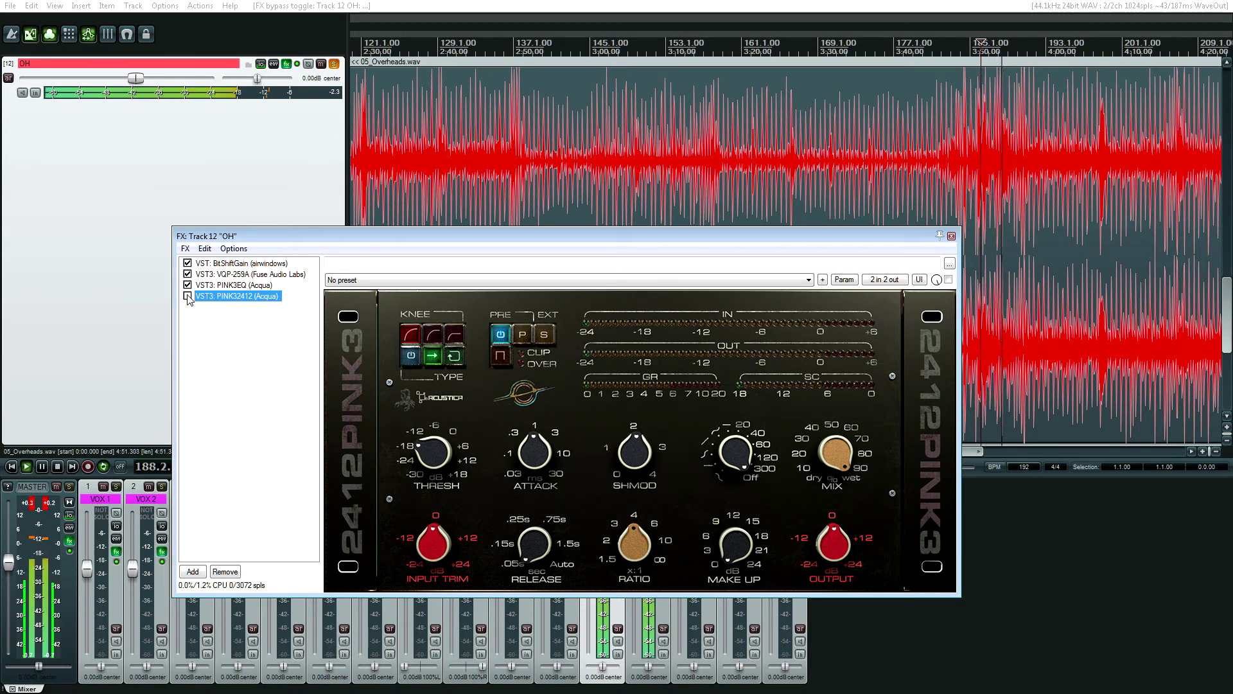
pyautogui.click(187, 297)
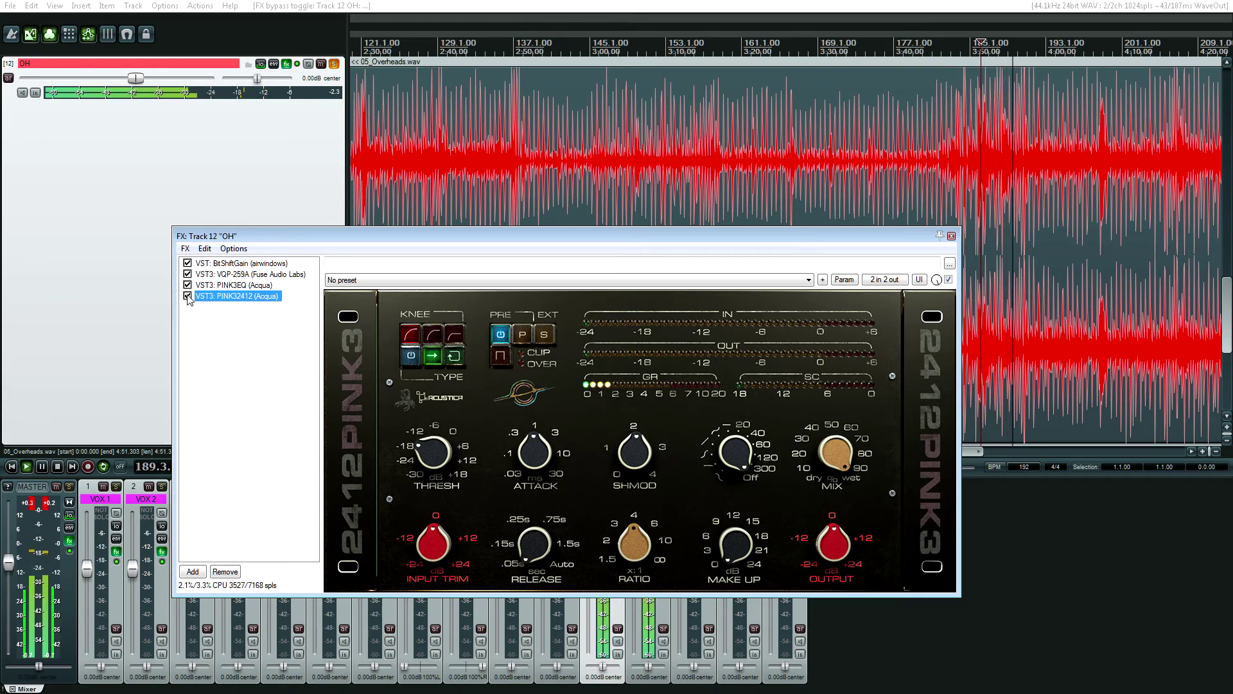
pyautogui.press('space')
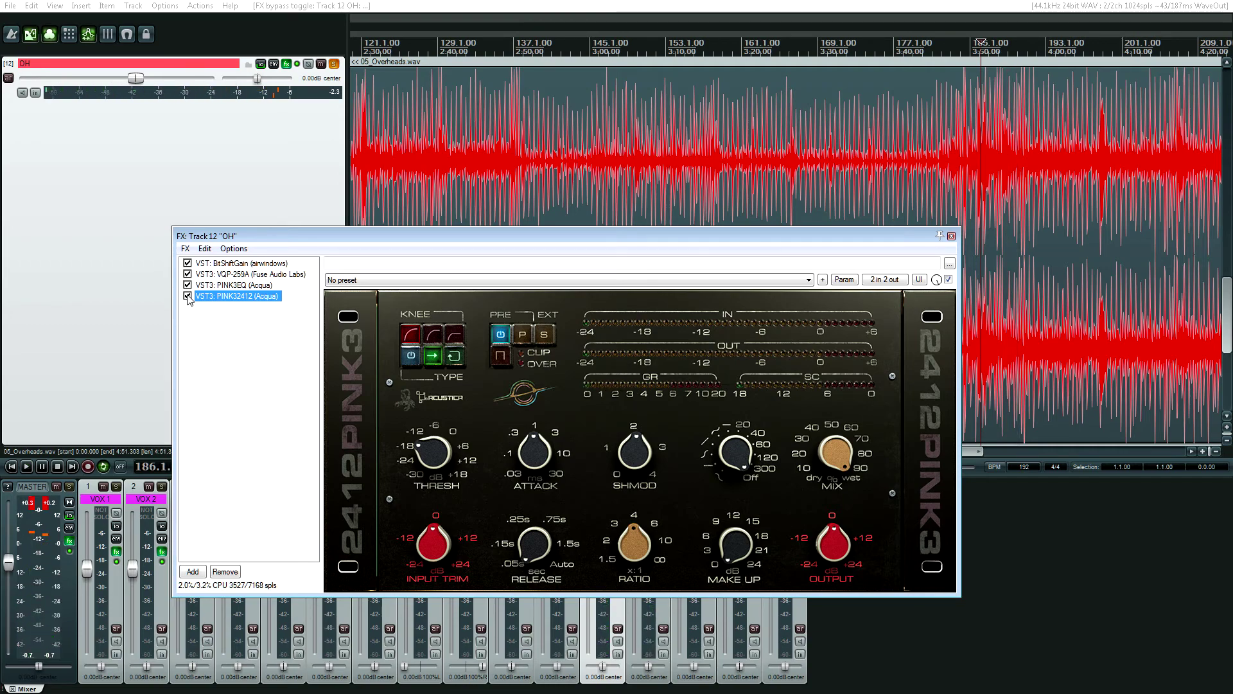
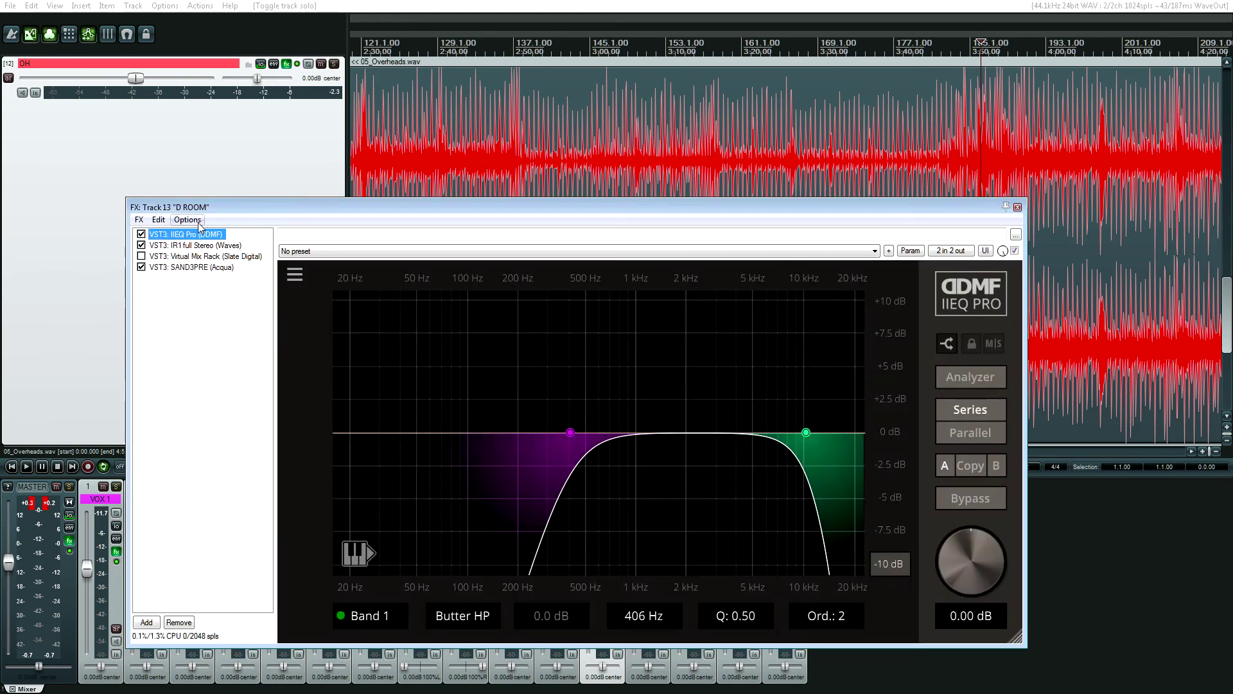
# Inspect the OH track's send to D ROOM and the matching receive in the D ROOM track's routing.
pyautogui.moveTo(397, 207); pyautogui.dragTo(1117, 186)
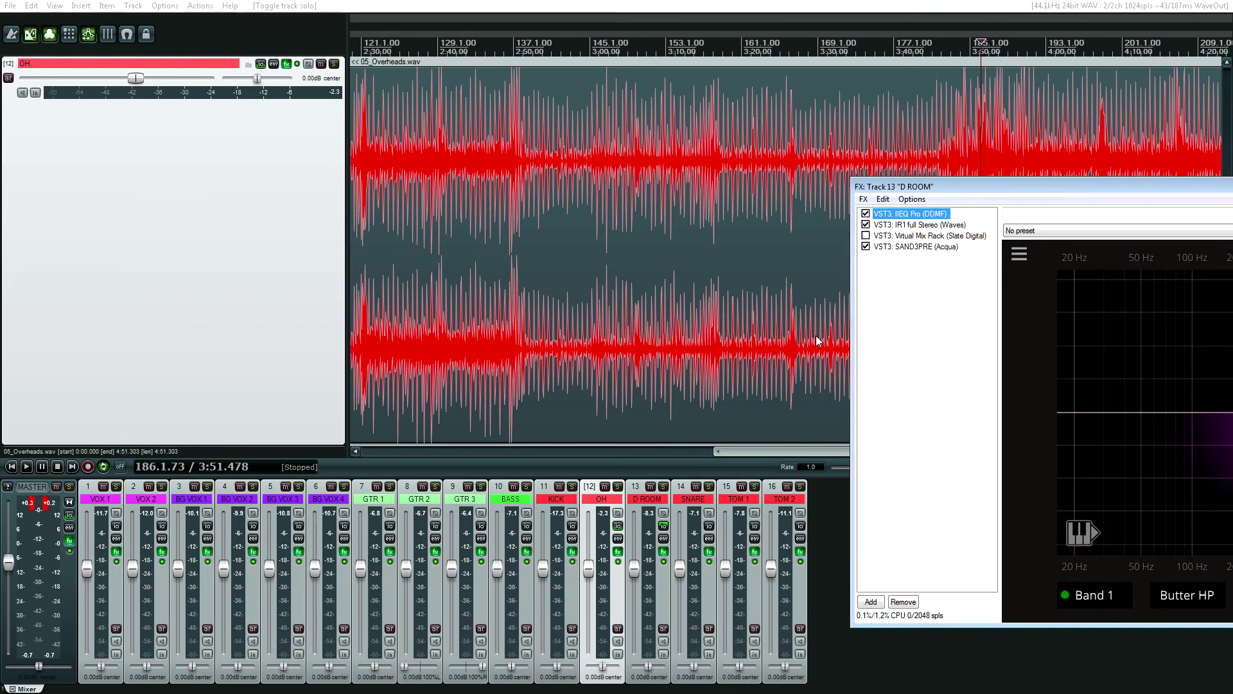
pyautogui.click(619, 525)
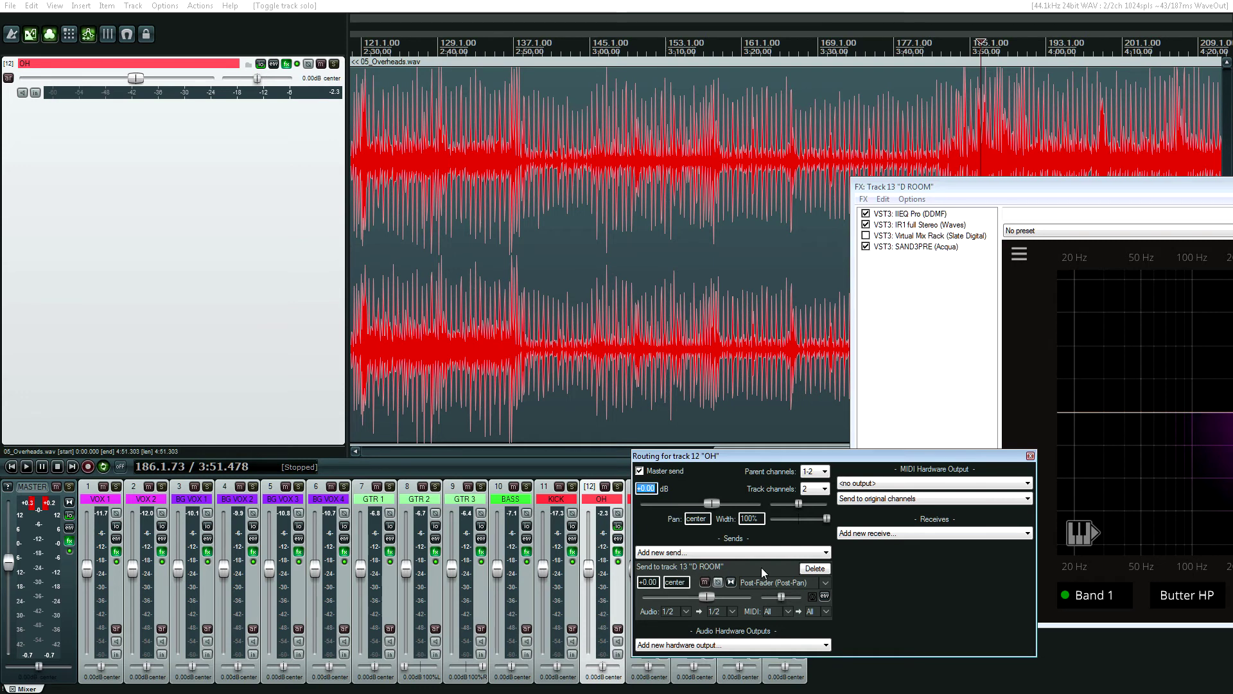
pyautogui.moveTo(799, 456); pyautogui.dragTo(311, 404)
pyautogui.click(540, 403)
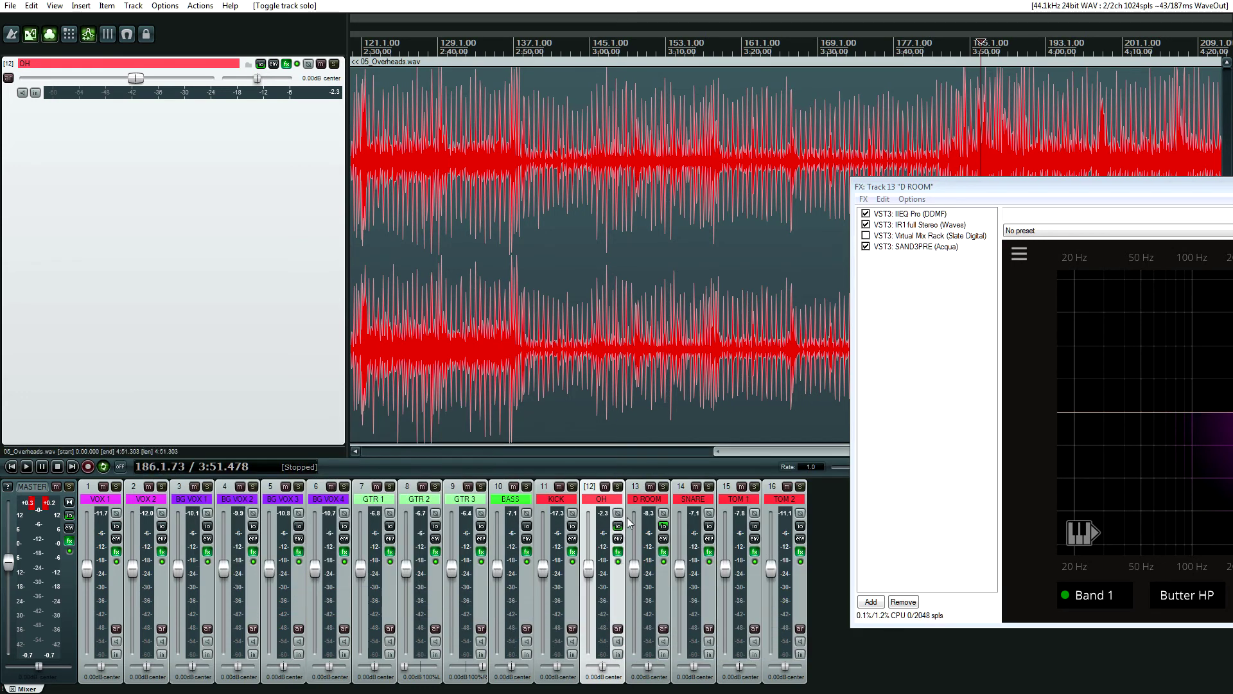
pyautogui.click(663, 525)
pyautogui.moveTo(771, 507); pyautogui.dragTo(438, 306)
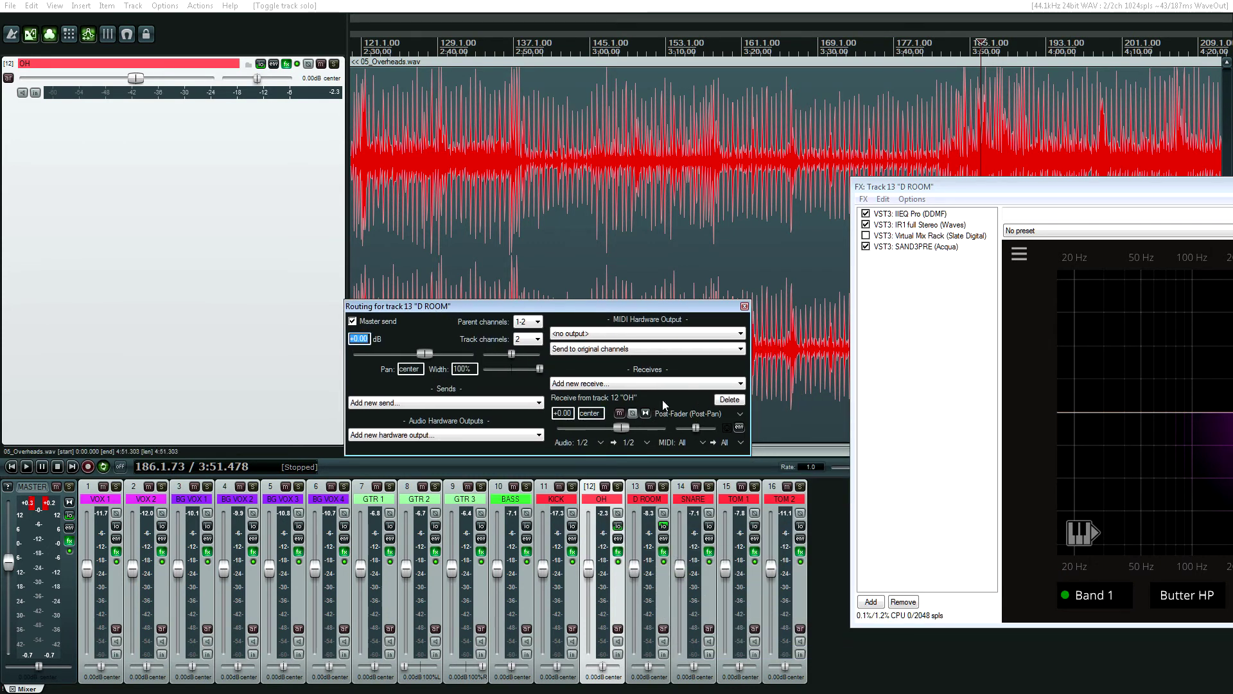
pyautogui.click(744, 306)
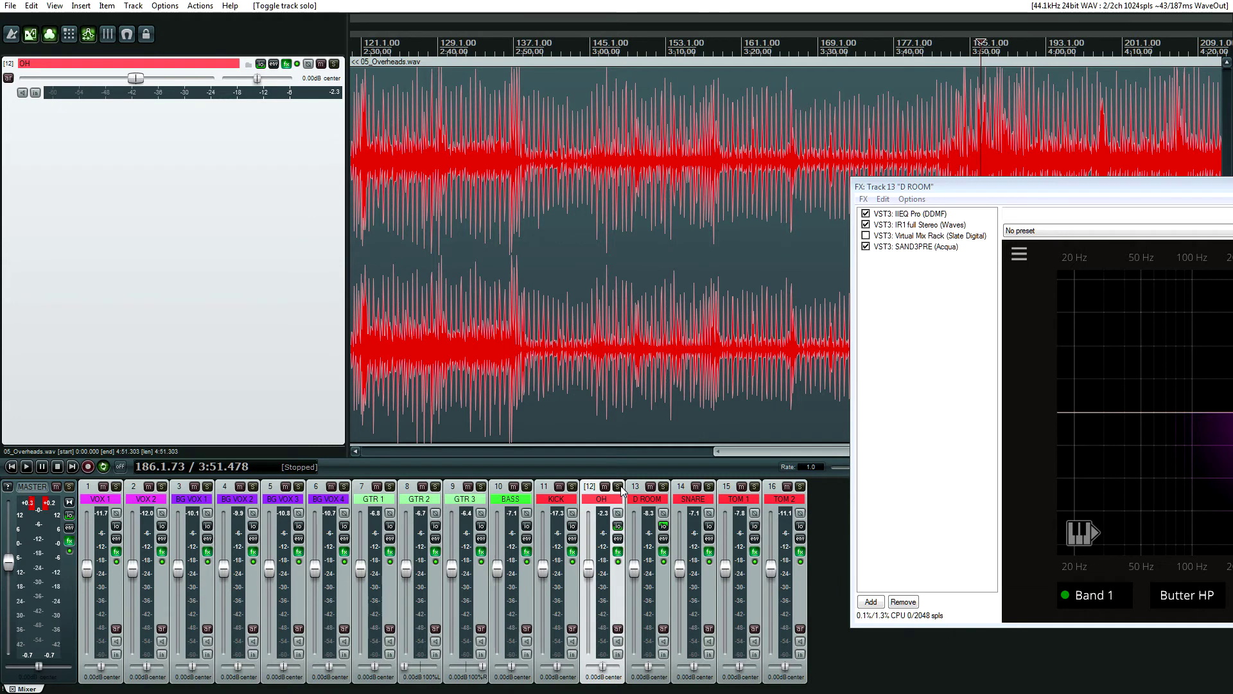
# Solo the OH track and review the IIEQ Pro and IR1 full Stereo settings in the D ROOM chain.
pyautogui.click(617, 486)
pyautogui.moveTo(925, 187); pyautogui.dragTo(167, 132)
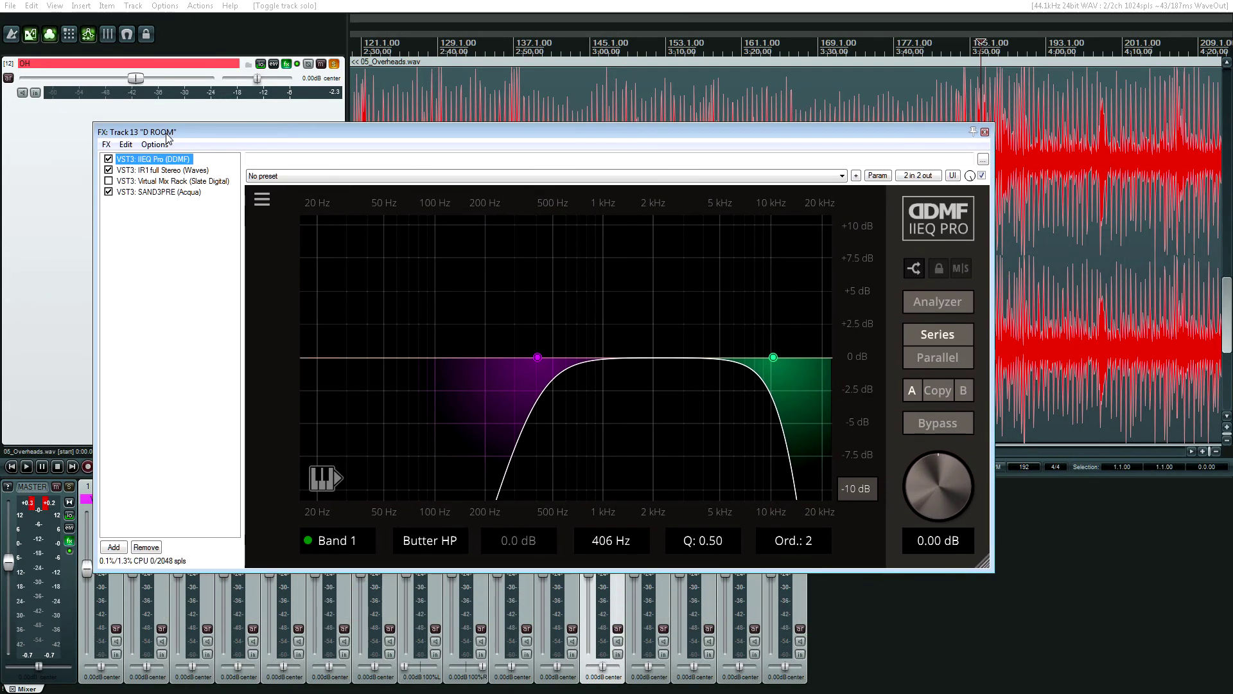
pyautogui.click(178, 170)
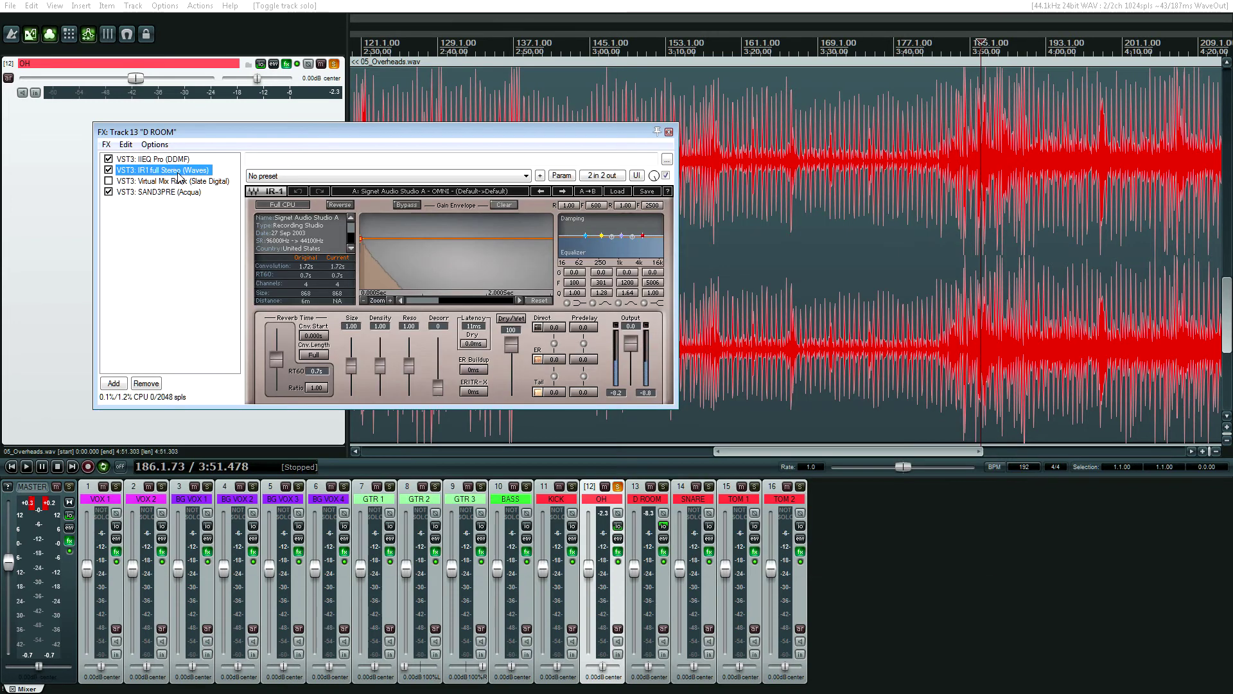
pyautogui.click(166, 160)
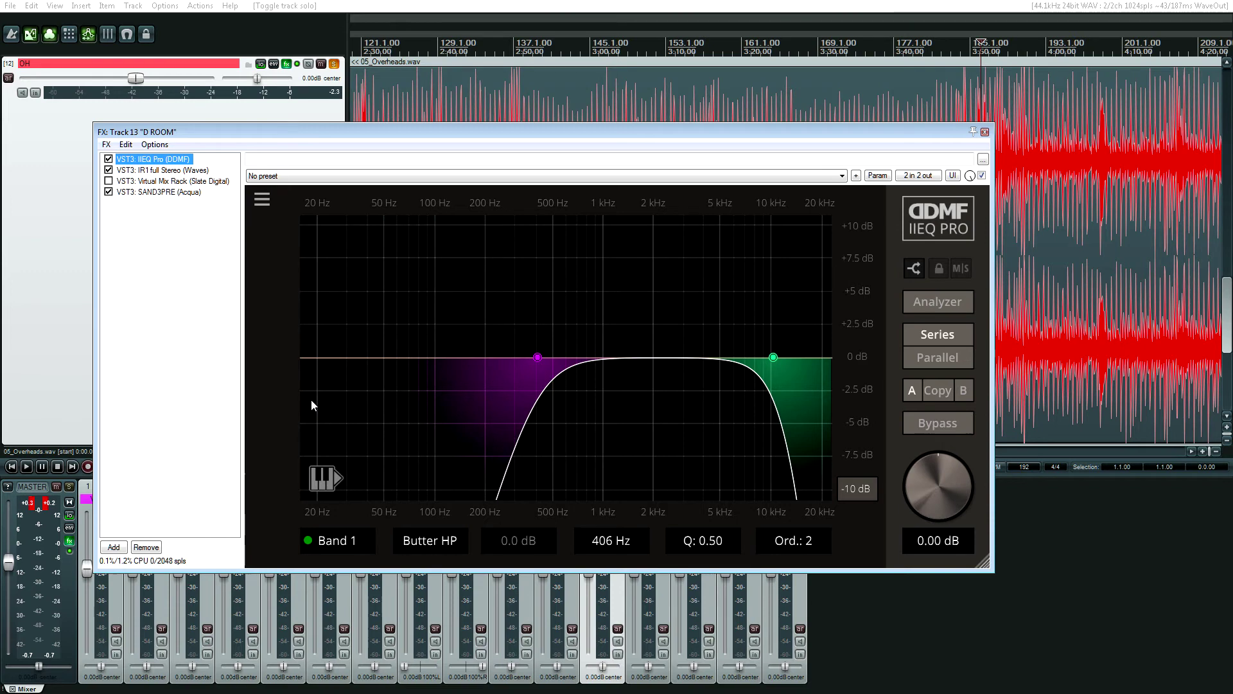
pyautogui.click(174, 170)
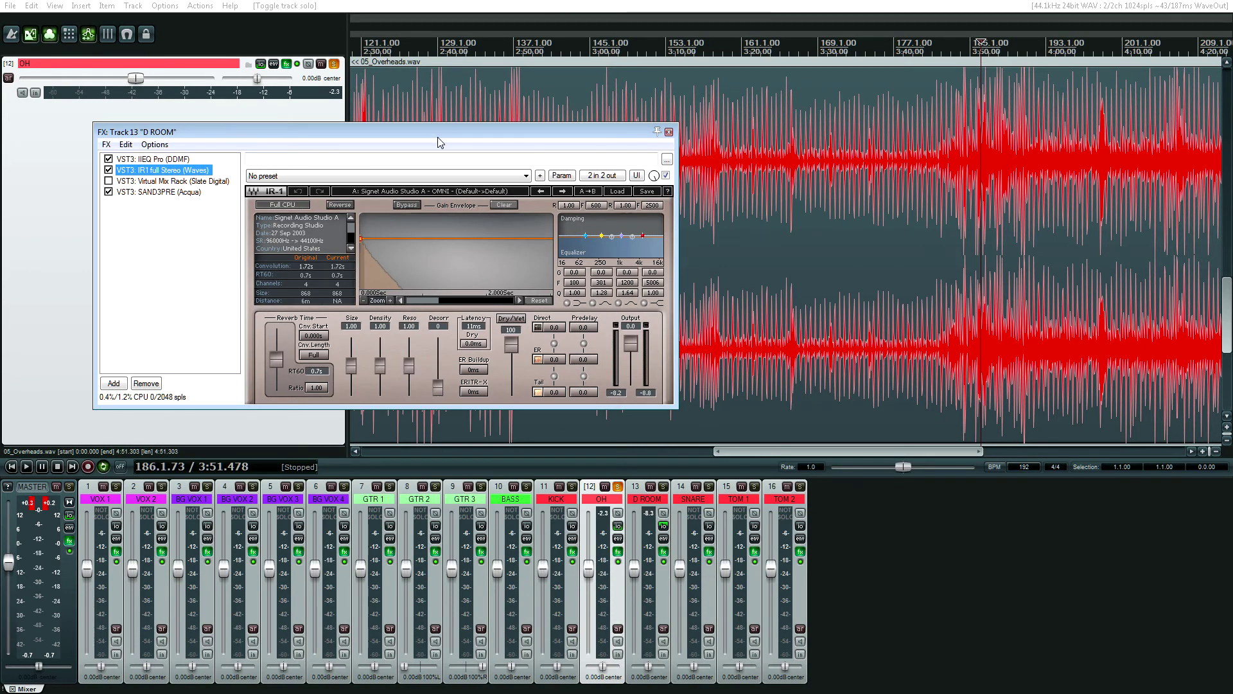
pyautogui.moveTo(438, 138); pyautogui.dragTo(571, 253)
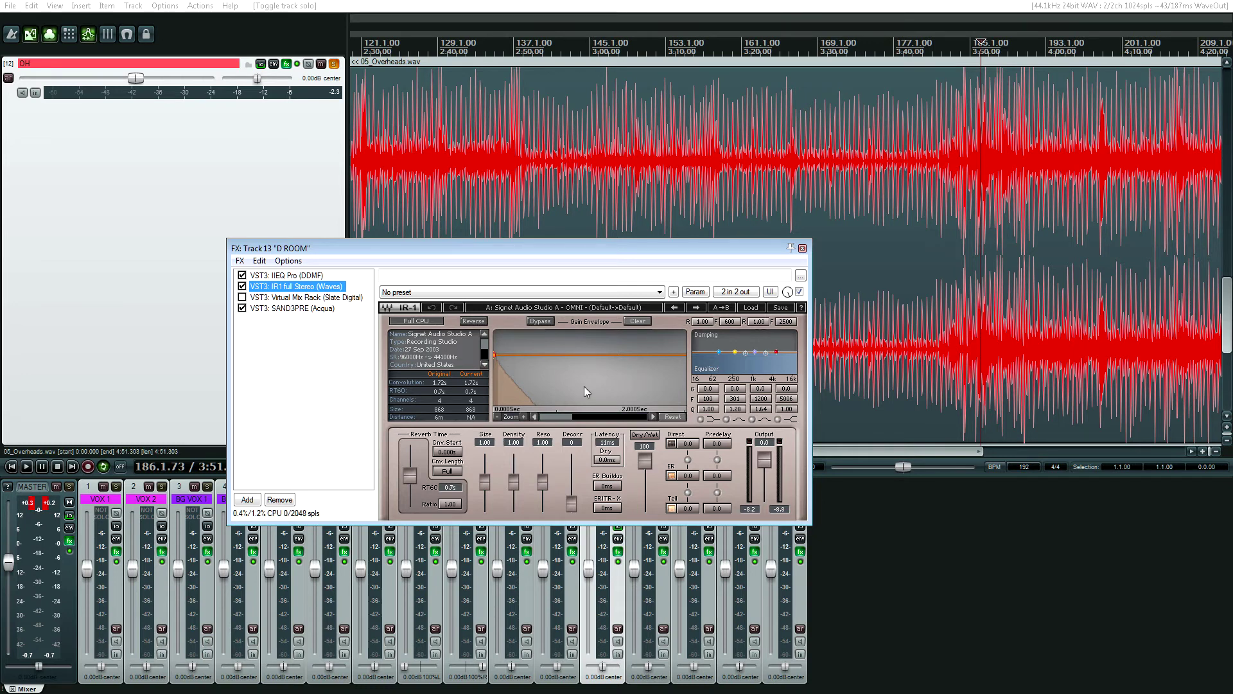
# Bypass IIEQ Pro in the D ROOM chain, play from measure 186, re-enable it during playback, and stop.
pyautogui.moveTo(438, 248); pyautogui.dragTo(260, 83)
pyautogui.click(108, 109)
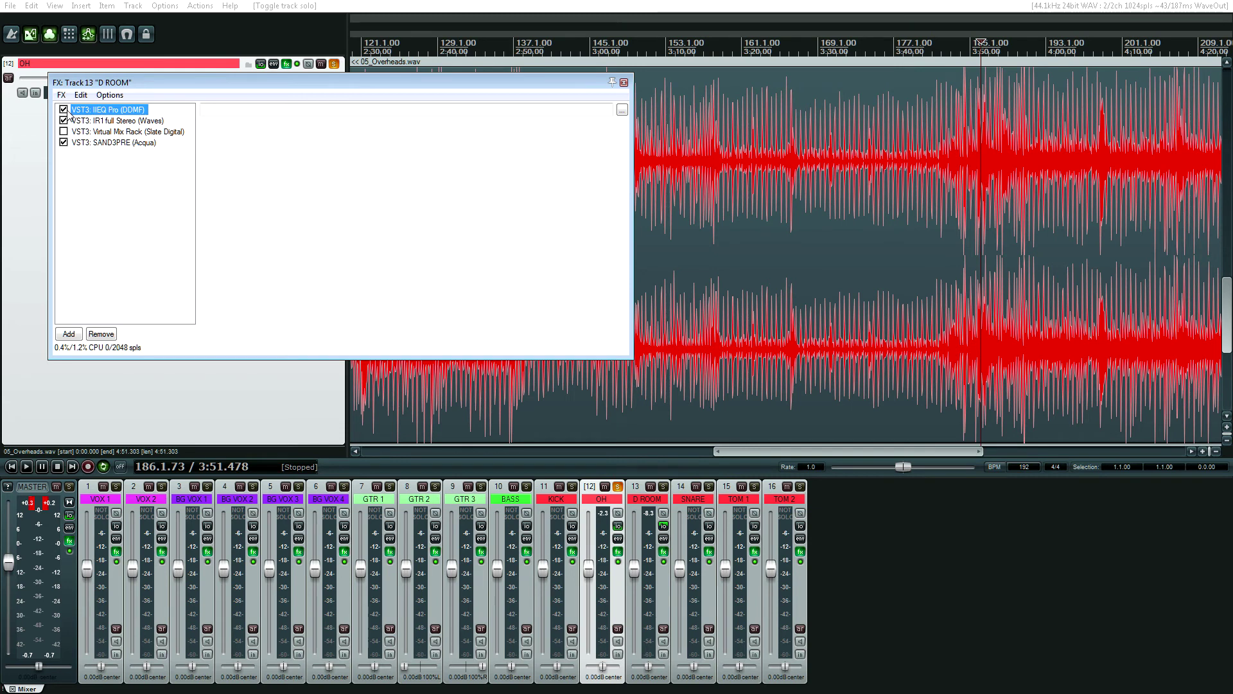
pyautogui.click(64, 110)
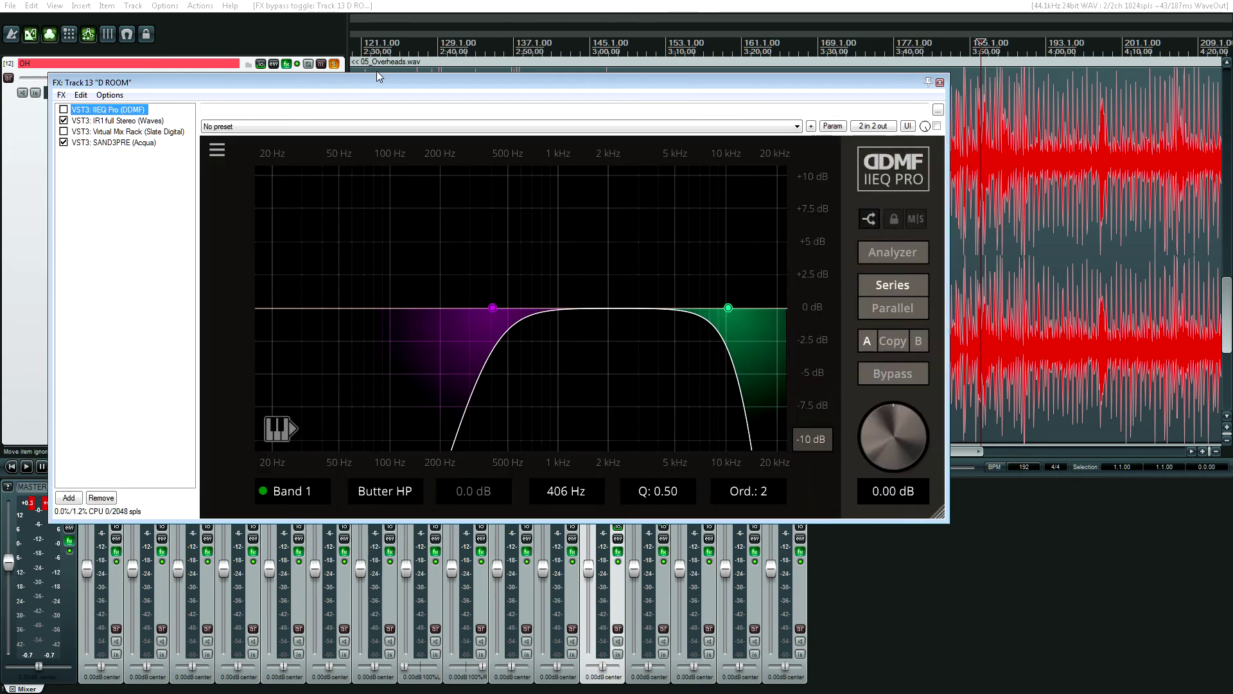
pyautogui.press('space')
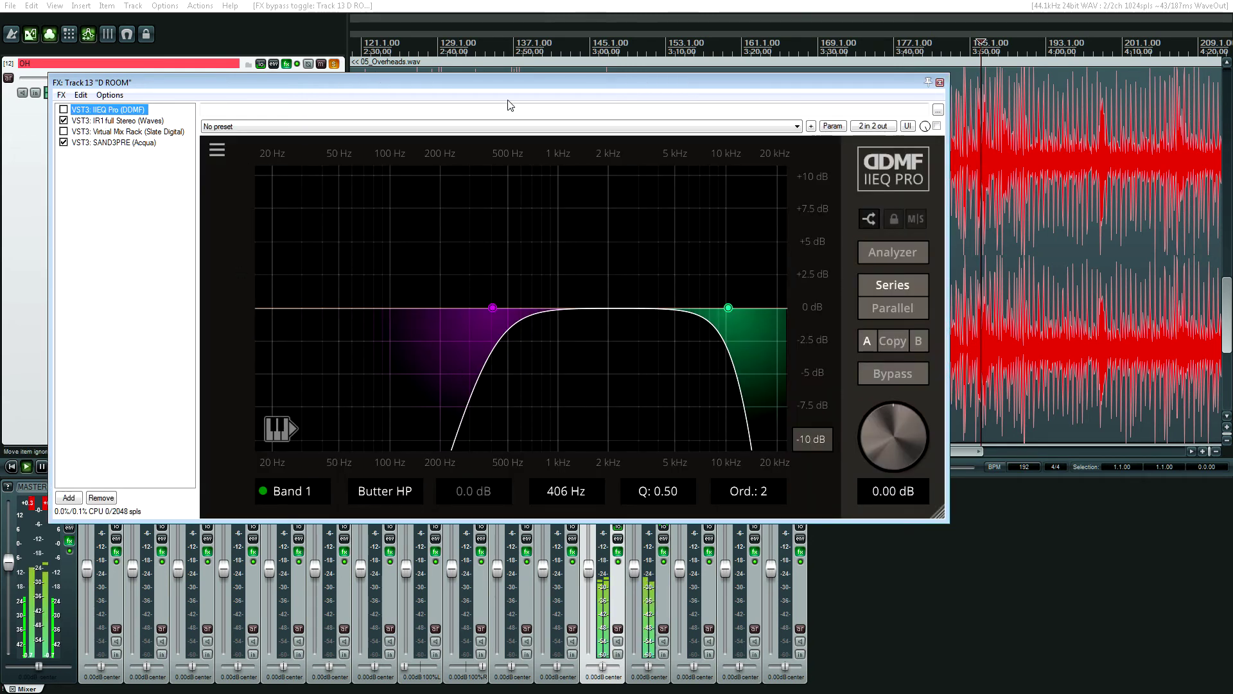
pyautogui.click(63, 109)
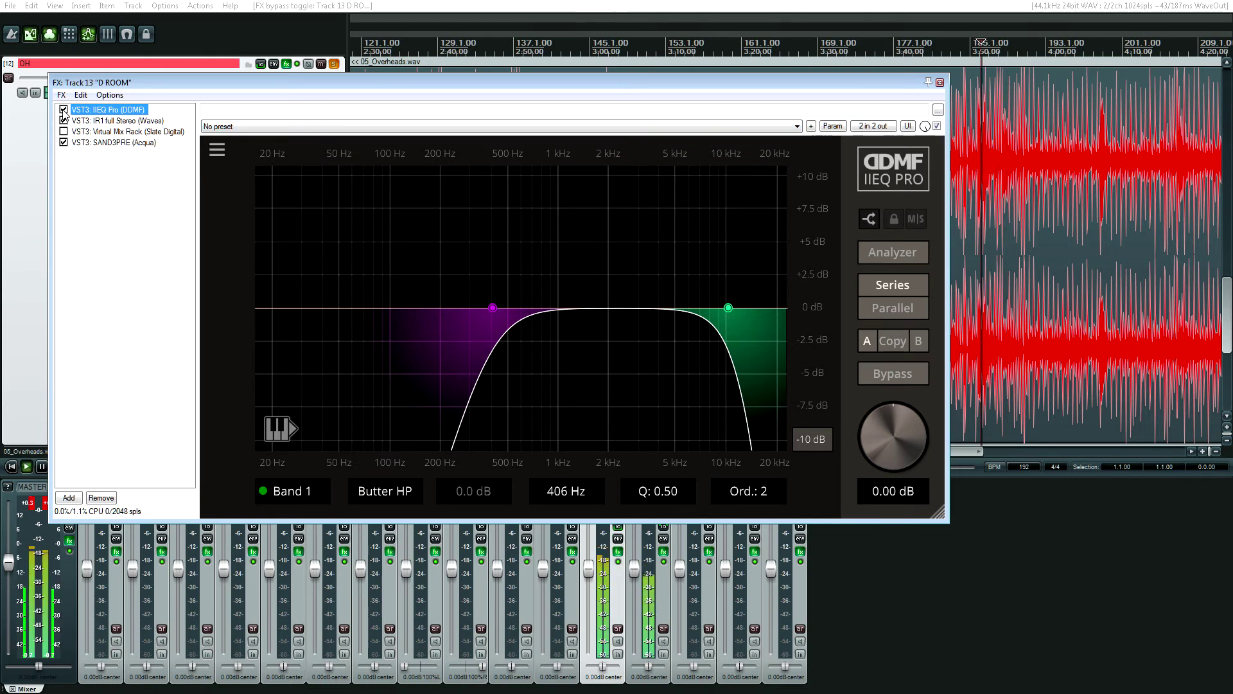
pyautogui.press('space')
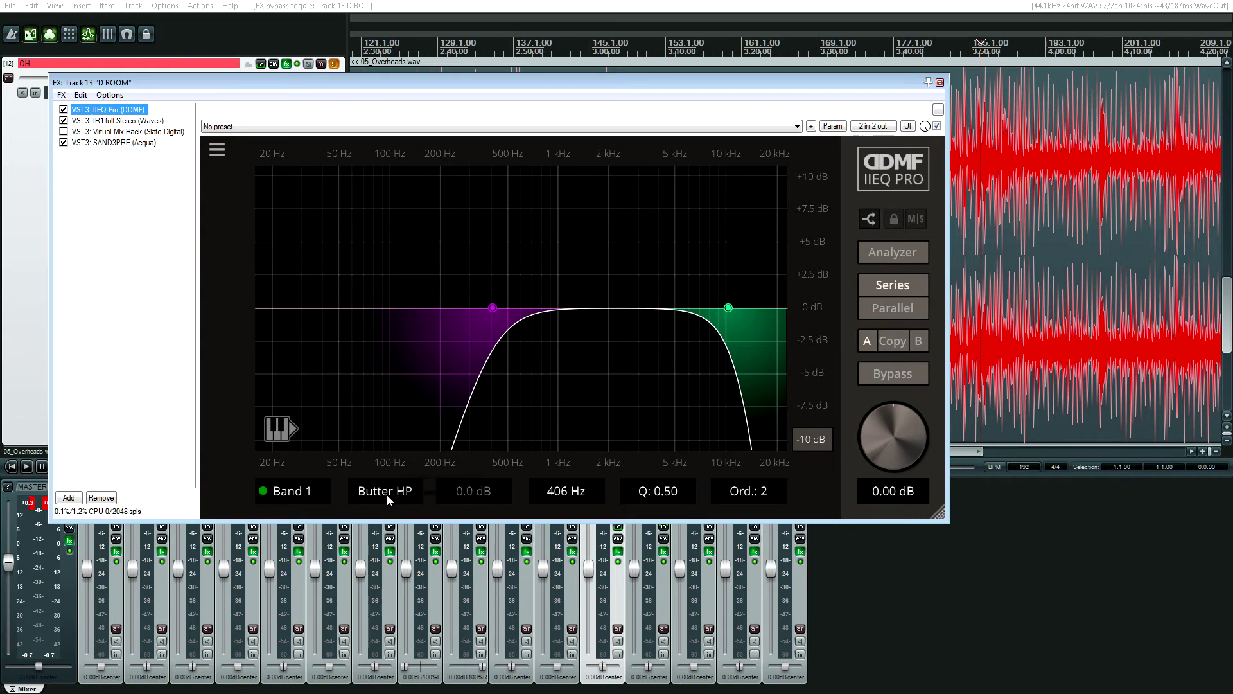
# Check the filter types available for IIEQ Pro's low-pass band and add an AnaPeak band at 375 Hz with -4.0 dB gain.
pyautogui.click(729, 309)
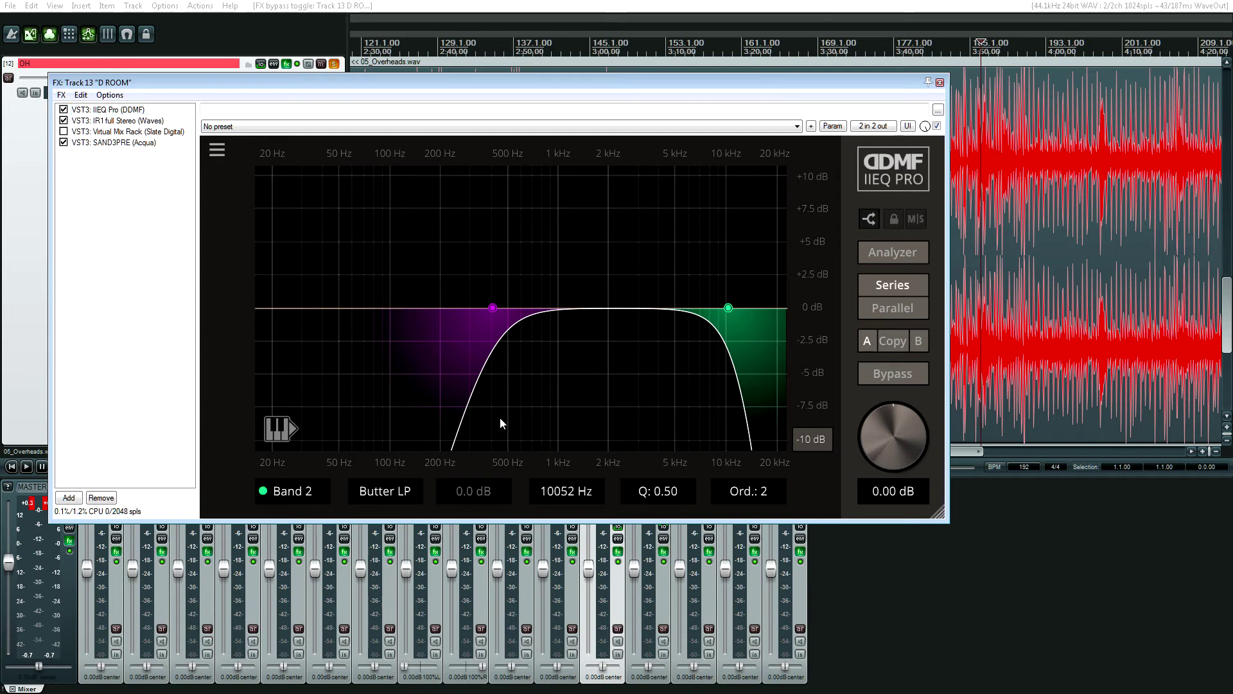
pyautogui.click(375, 495)
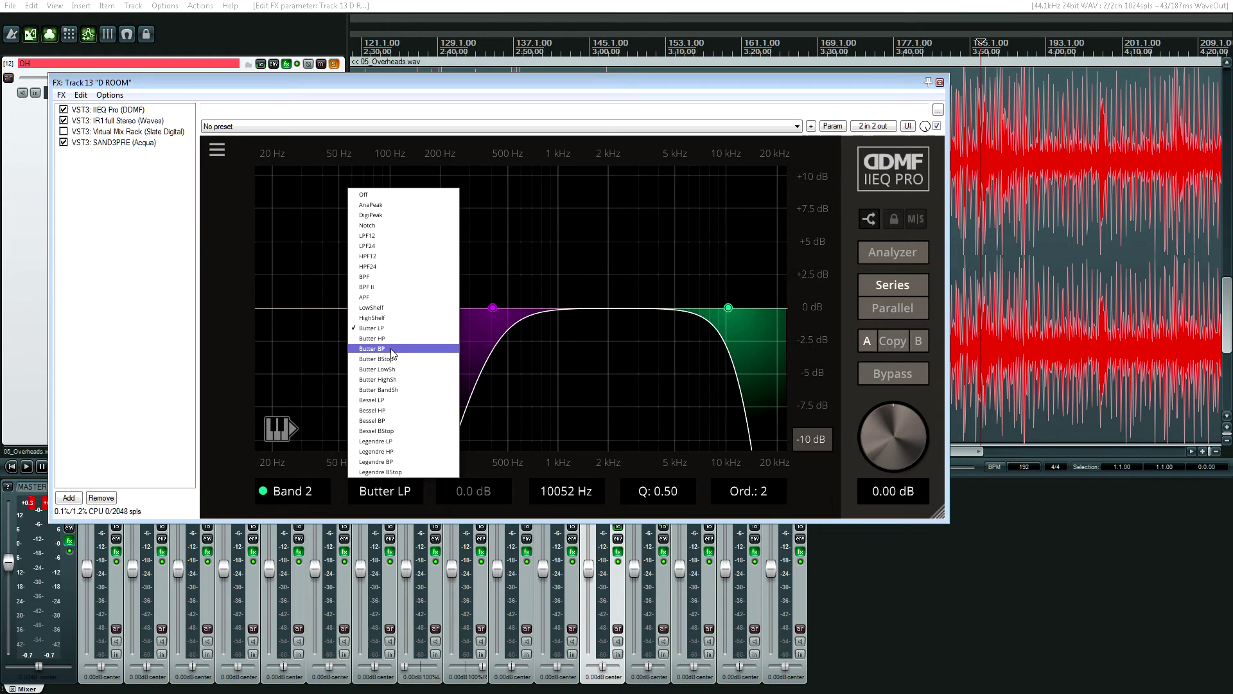
pyautogui.doubleClick(487, 365)
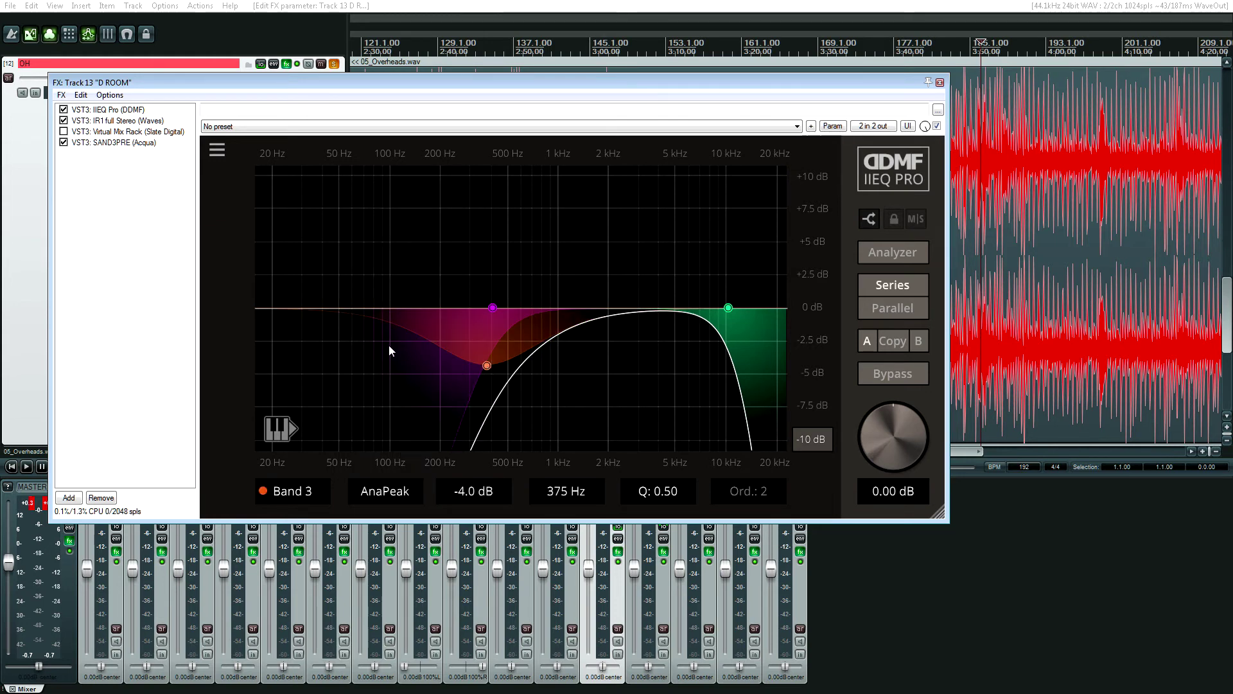
# Undo the added AnaPeak band in IIEQ Pro, and remove the bypassed Virtual Mix Rack from the D ROOM chain.
pyautogui.hotkey('ctrl', 'z')
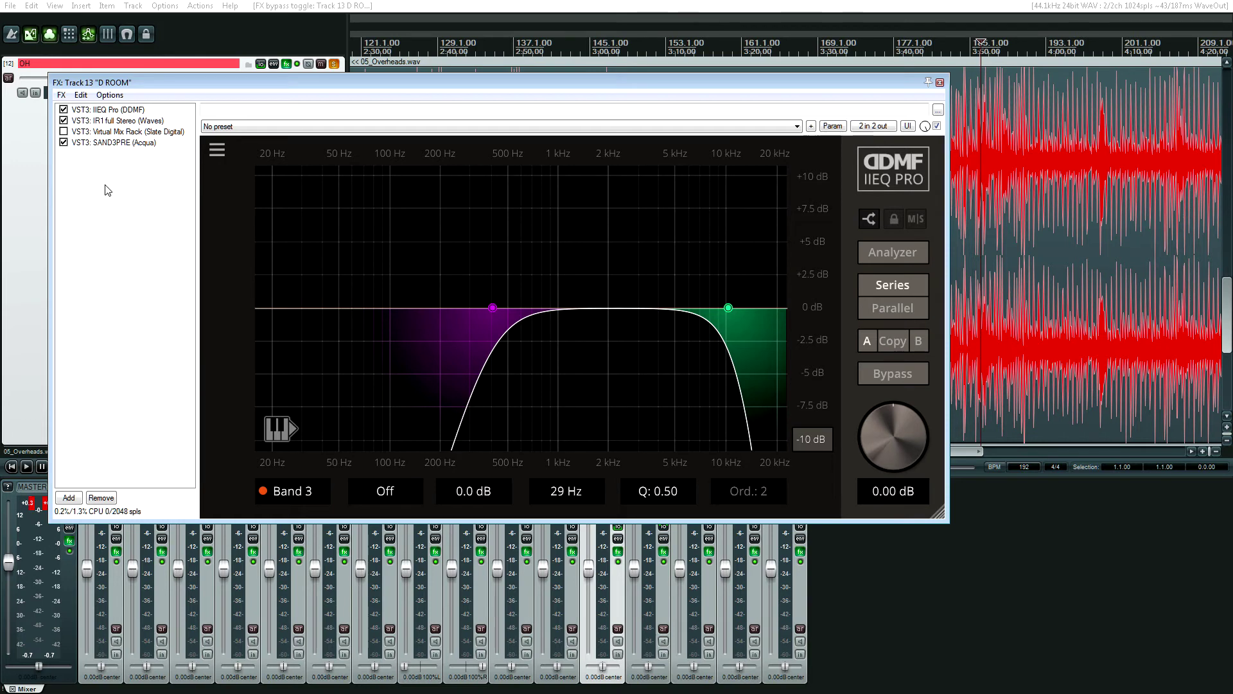
pyautogui.click(121, 132)
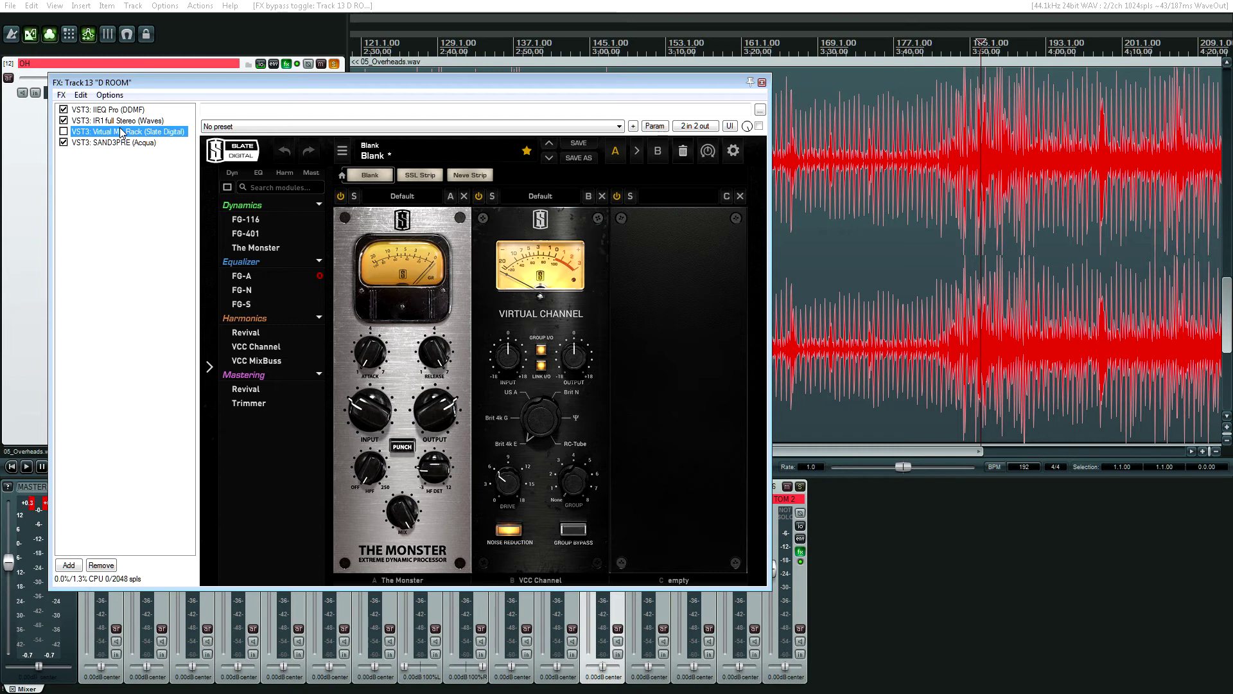
pyautogui.click(429, 257)
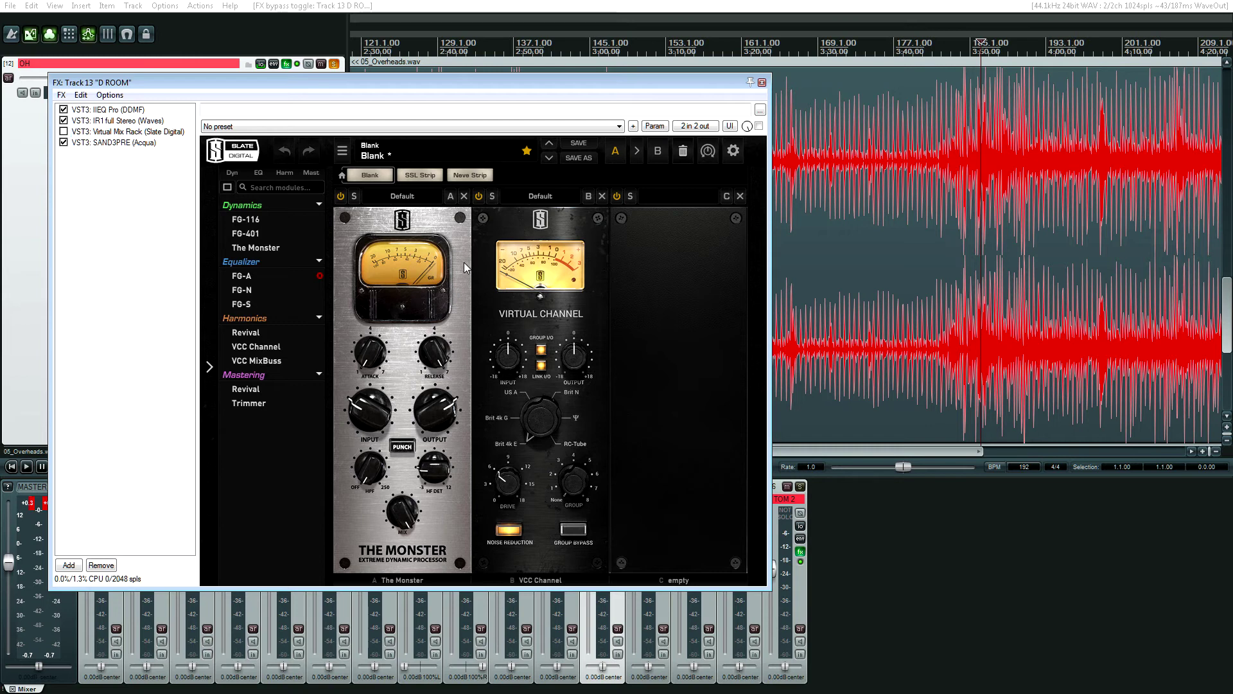
pyautogui.click(110, 132)
pyautogui.press('Delete')
# Review the SAND3PRE preamp settings in the D ROOM chain and close the chain.
pyautogui.moveTo(213, 86); pyautogui.dragTo(321, 308)
pyautogui.doubleClick(932, 348)
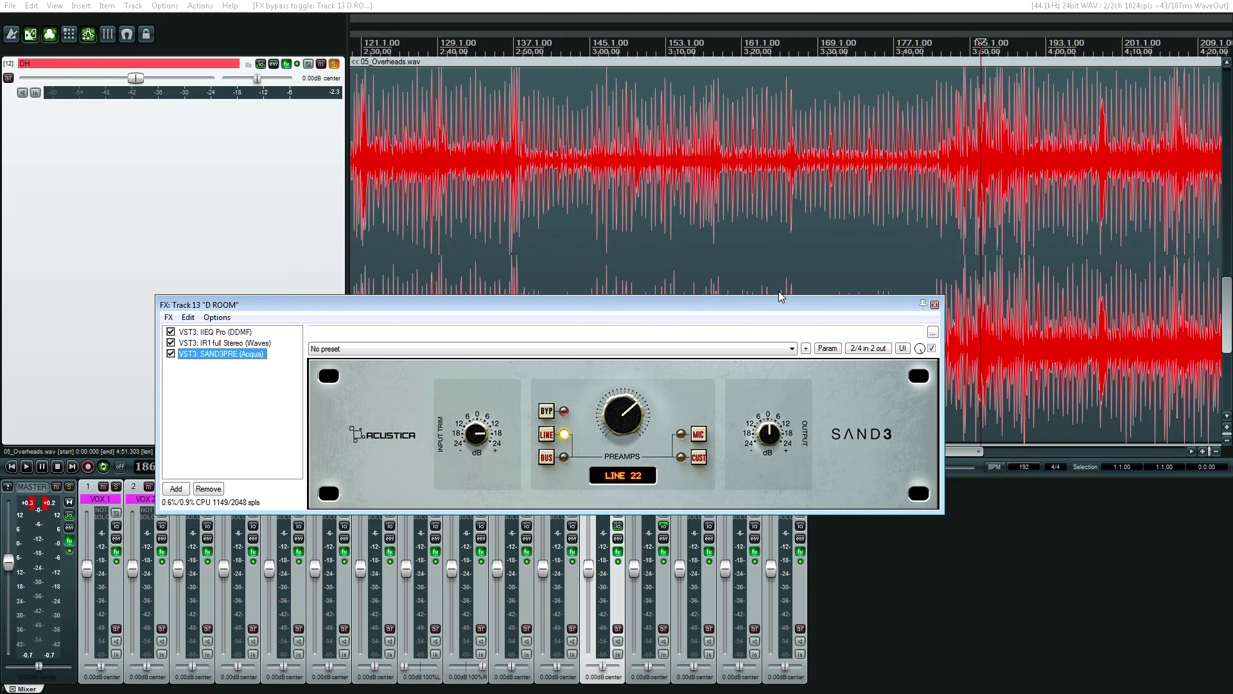
pyautogui.click(935, 304)
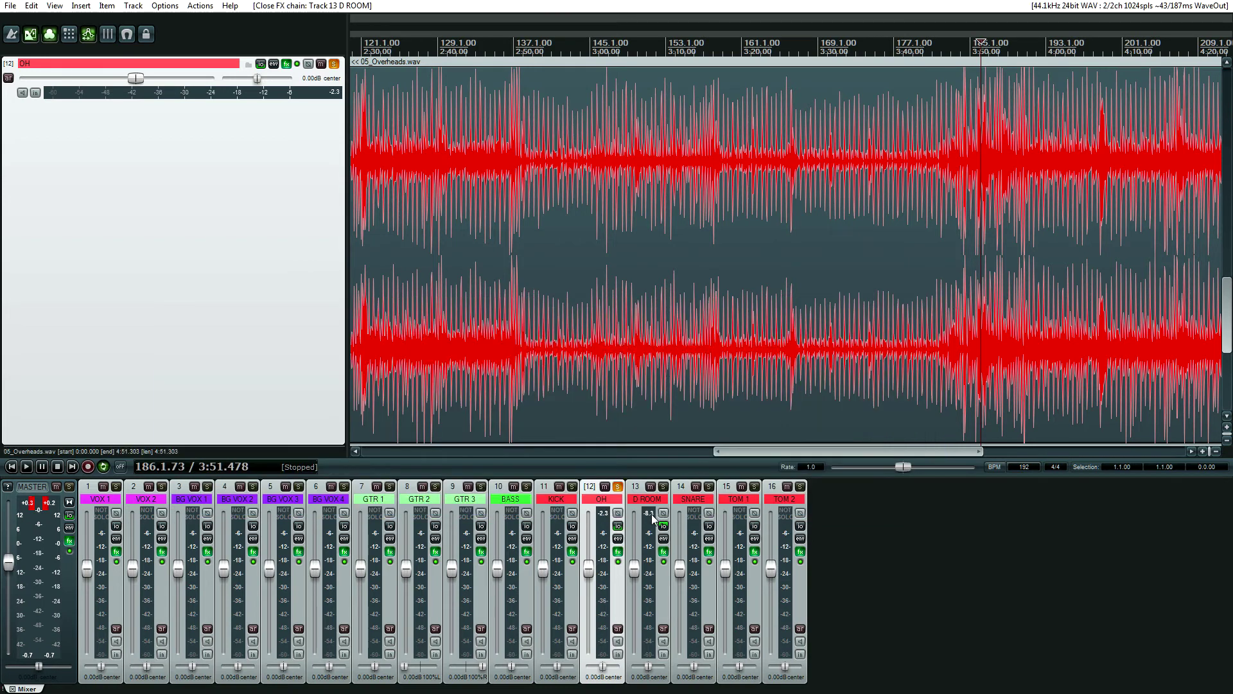
# Play from measure 186 with D ROOM's effects bypassed and re-enabled for comparison, and move playback to measure 146 before stopping.
pyautogui.press('space')
pyautogui.click(664, 561)
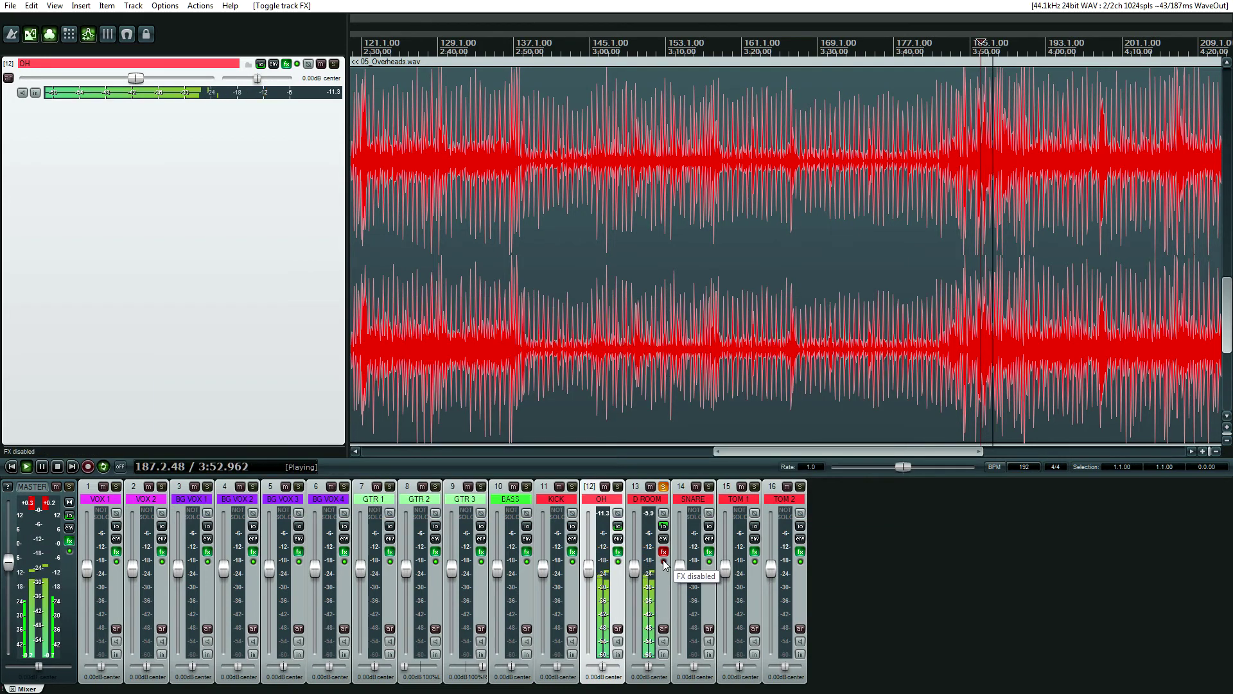
pyautogui.press('space')
pyautogui.click(663, 560)
pyautogui.press('space')
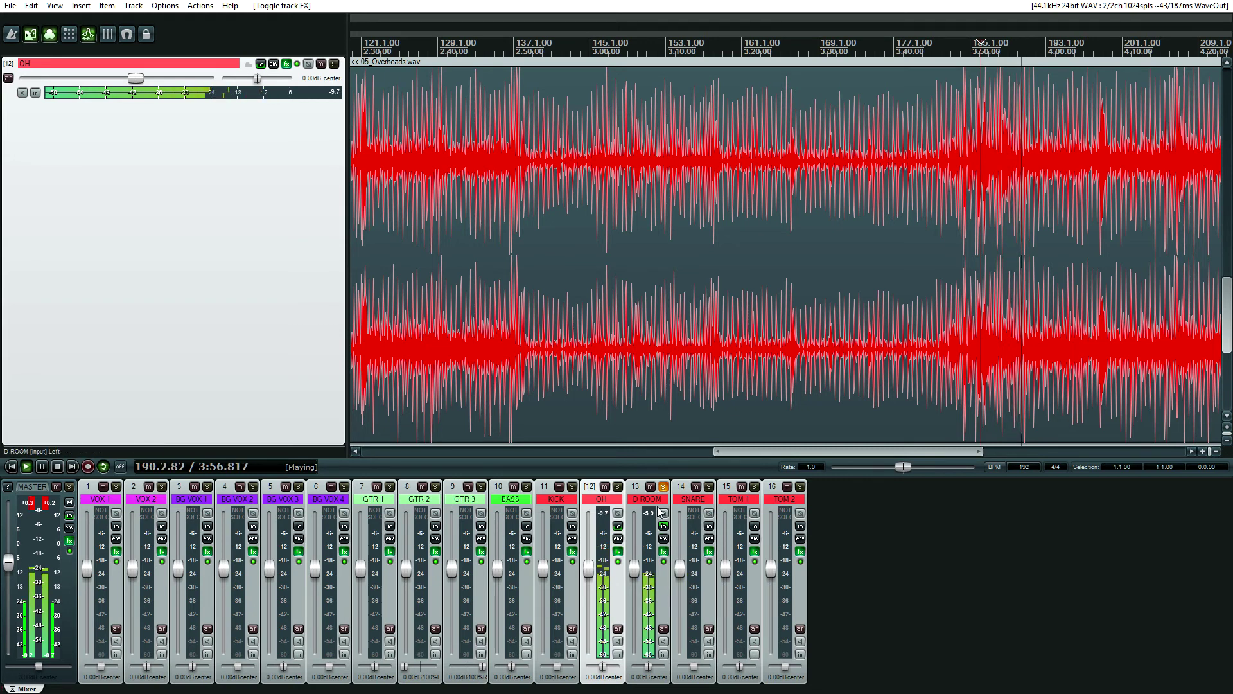
pyautogui.click(599, 361)
pyautogui.press('space')
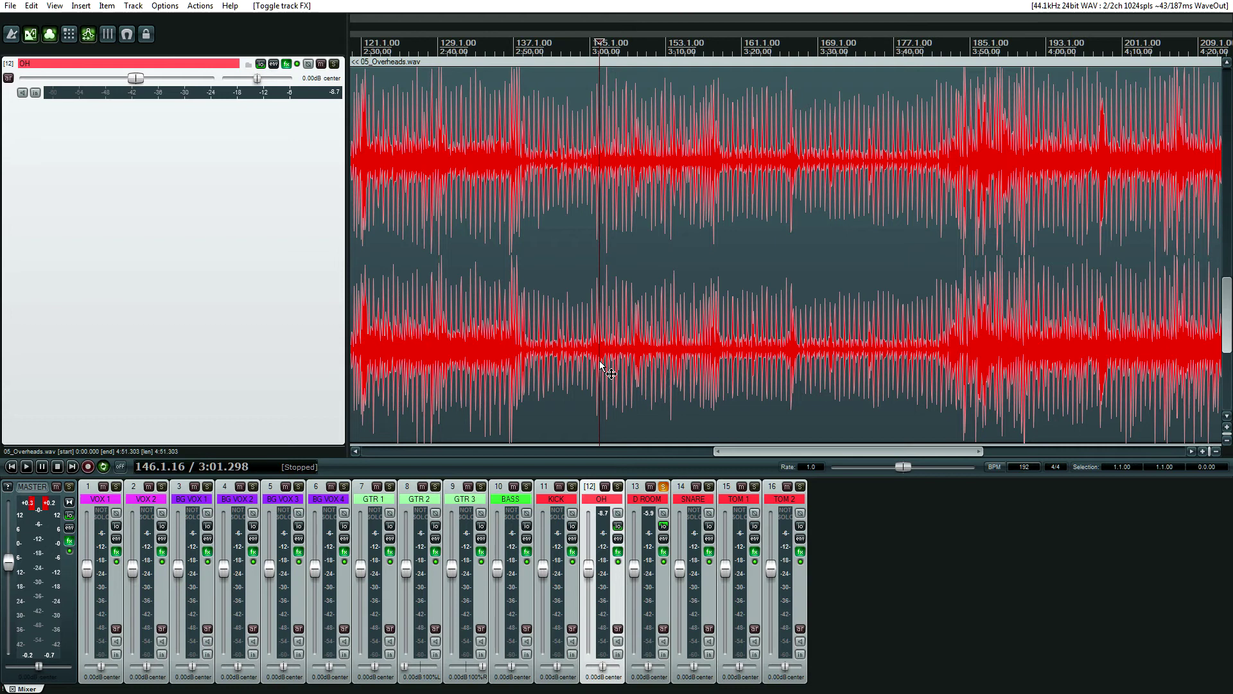
# Reopen the D ROOM plug-in chain and review its SAND3PRE and IR1 full Stereo settings.
pyautogui.click(667, 486)
pyautogui.click(664, 551)
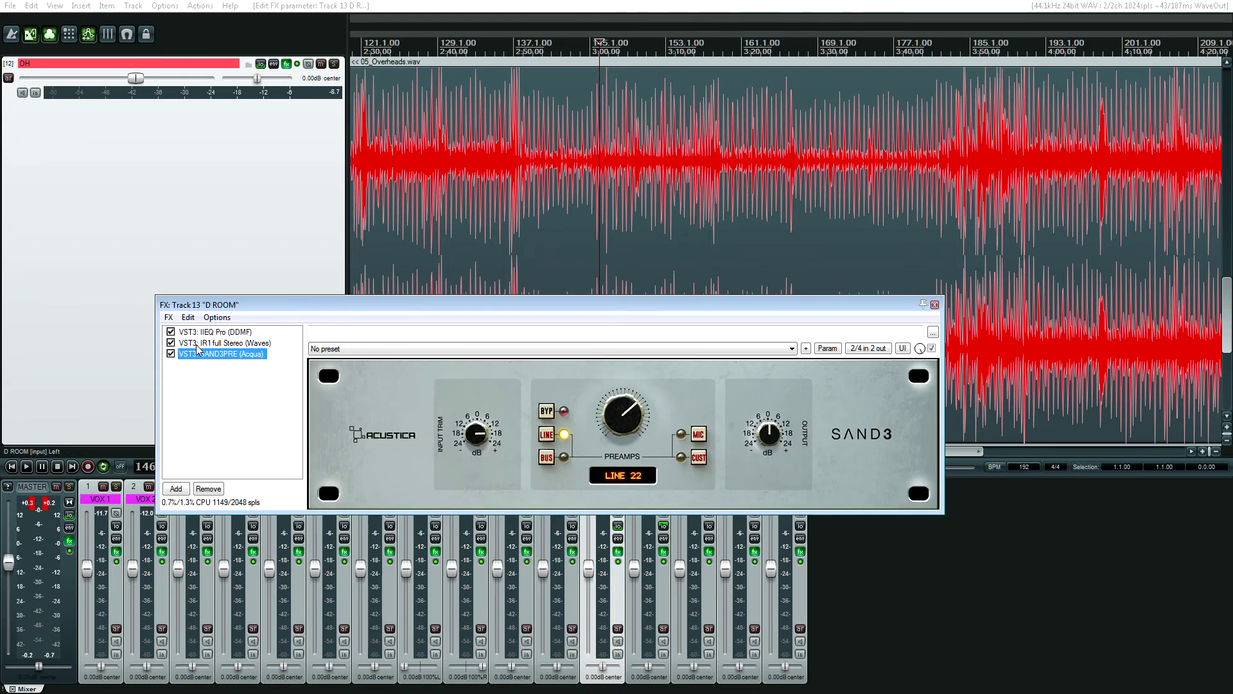
pyautogui.click(257, 343)
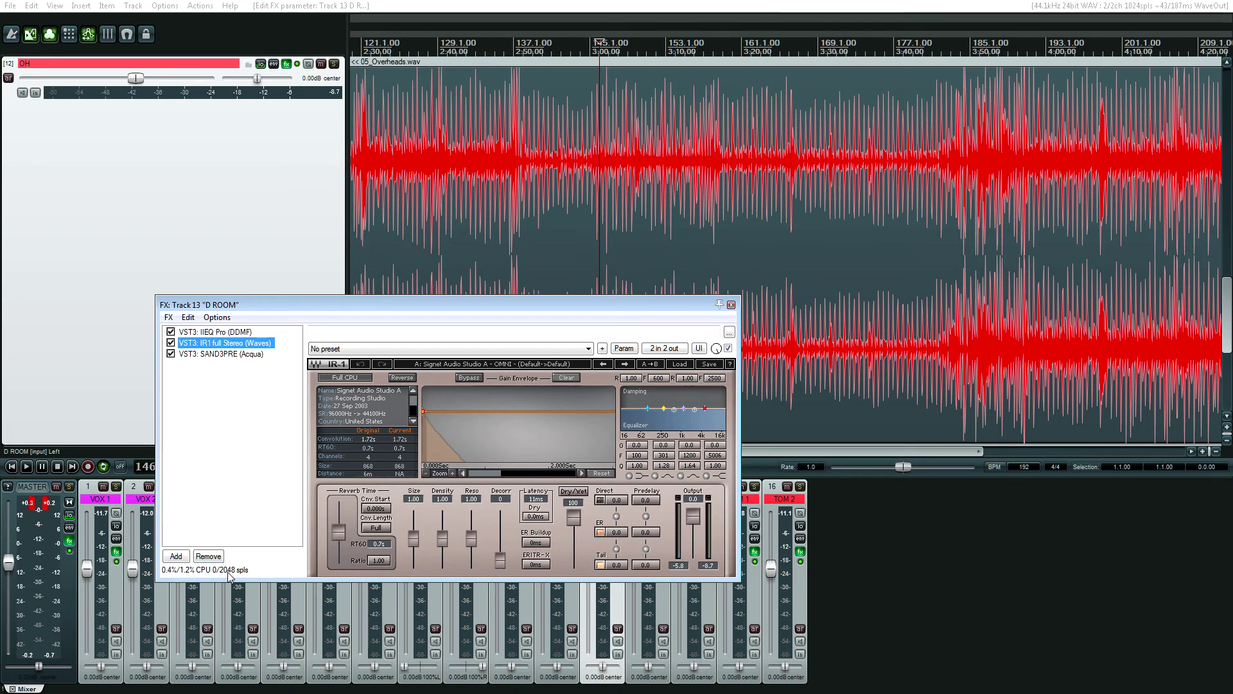
pyautogui.moveTo(371, 305); pyautogui.dragTo(549, 239)
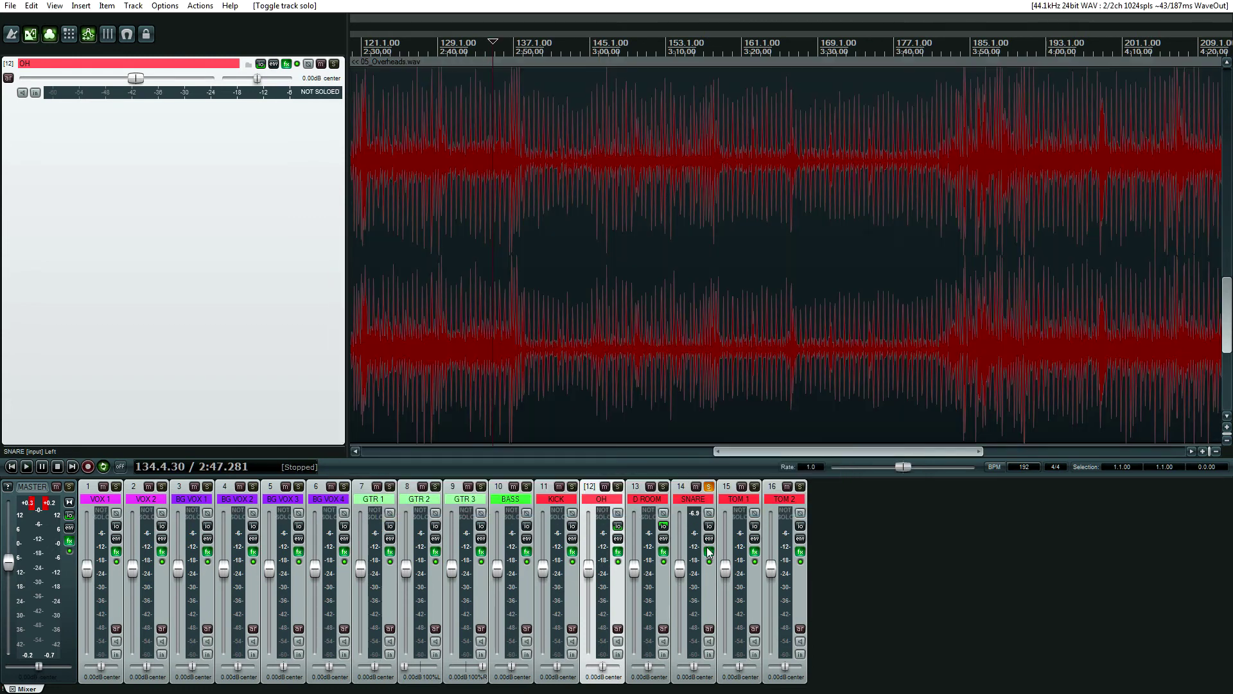
# Open the SNARE track's plug-in chain and place the HoRNetVUMeterMK4 view clear of the track waveforms.
pyautogui.click(709, 552)
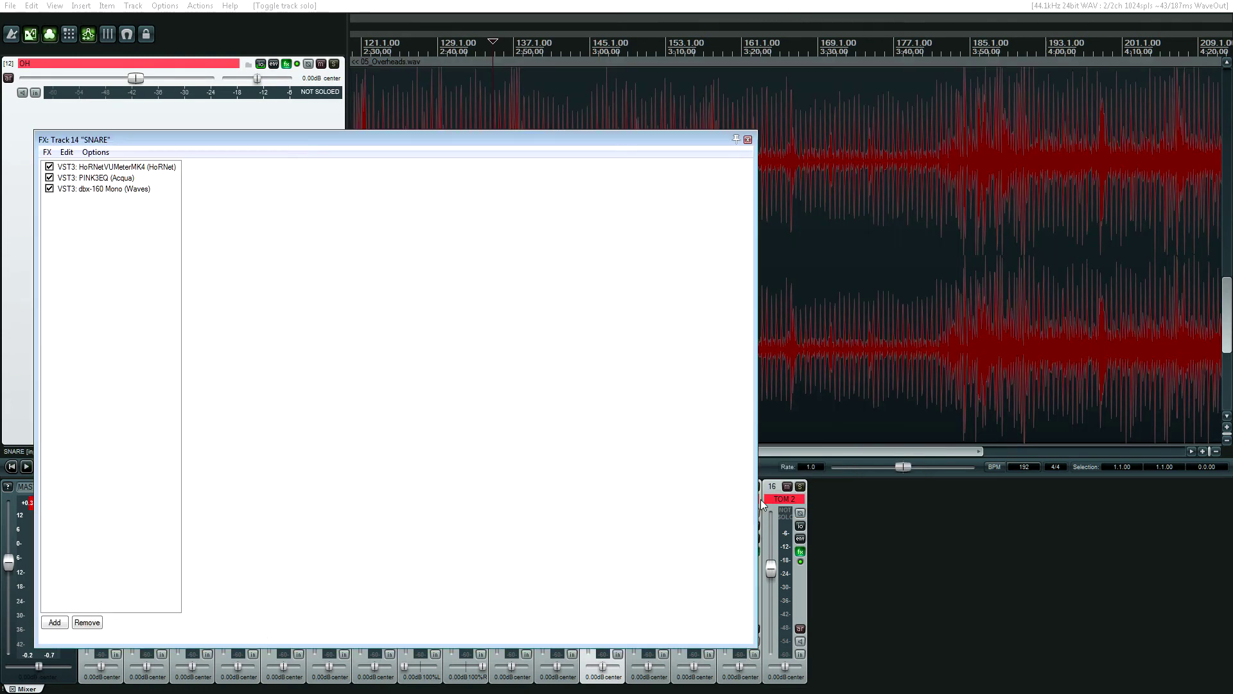
pyautogui.click(129, 167)
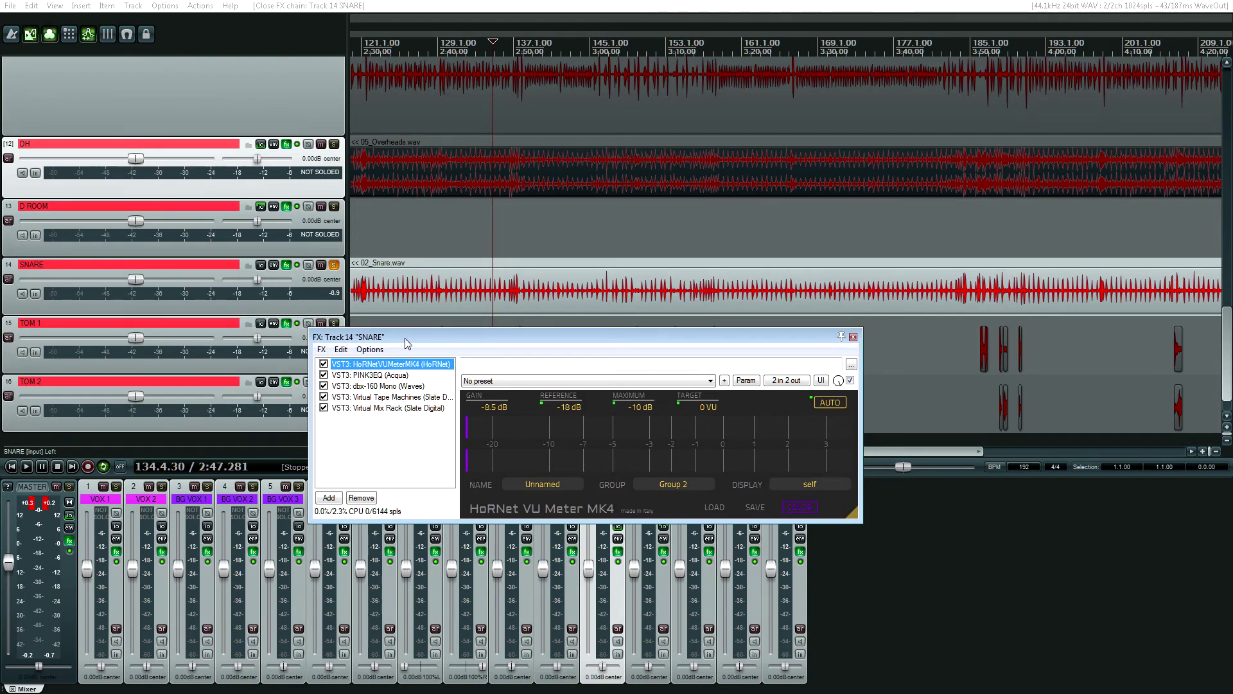
pyautogui.moveTo(450, 338); pyautogui.dragTo(609, 491)
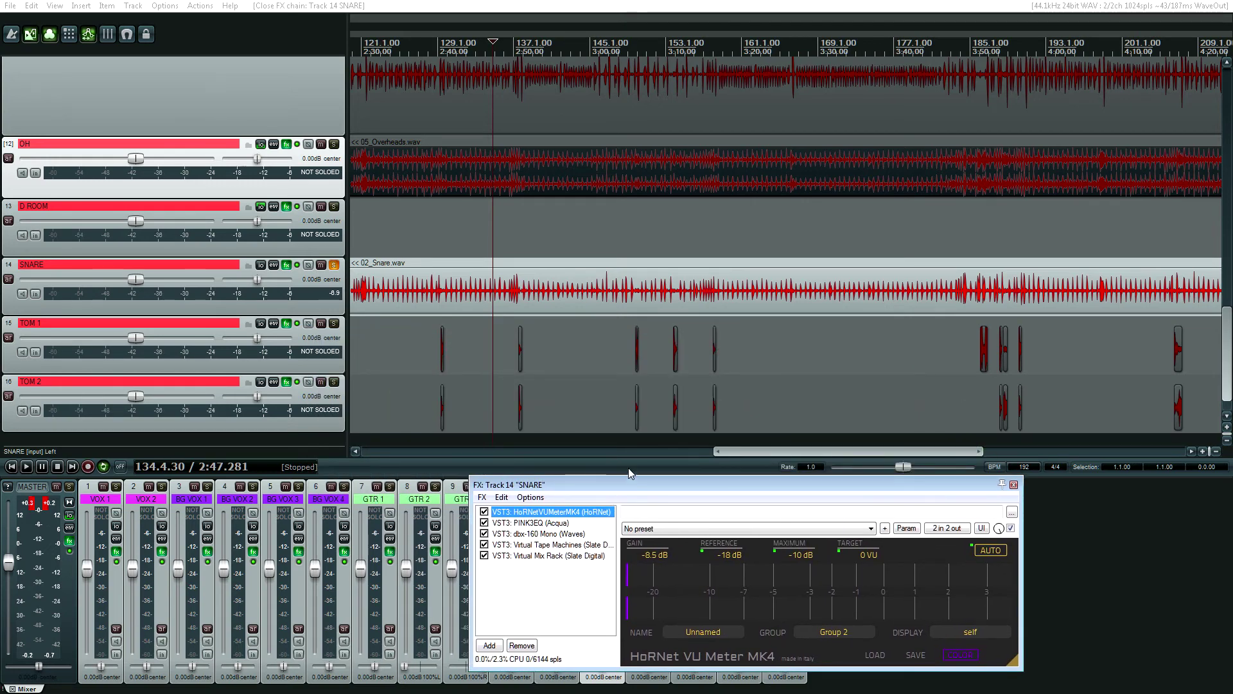
# Play the soloed snare from measure 217 with its whole effects chain bypassed, stop, and re-enable the chain.
pyautogui.moveTo(752, 457); pyautogui.dragTo(489, 457)
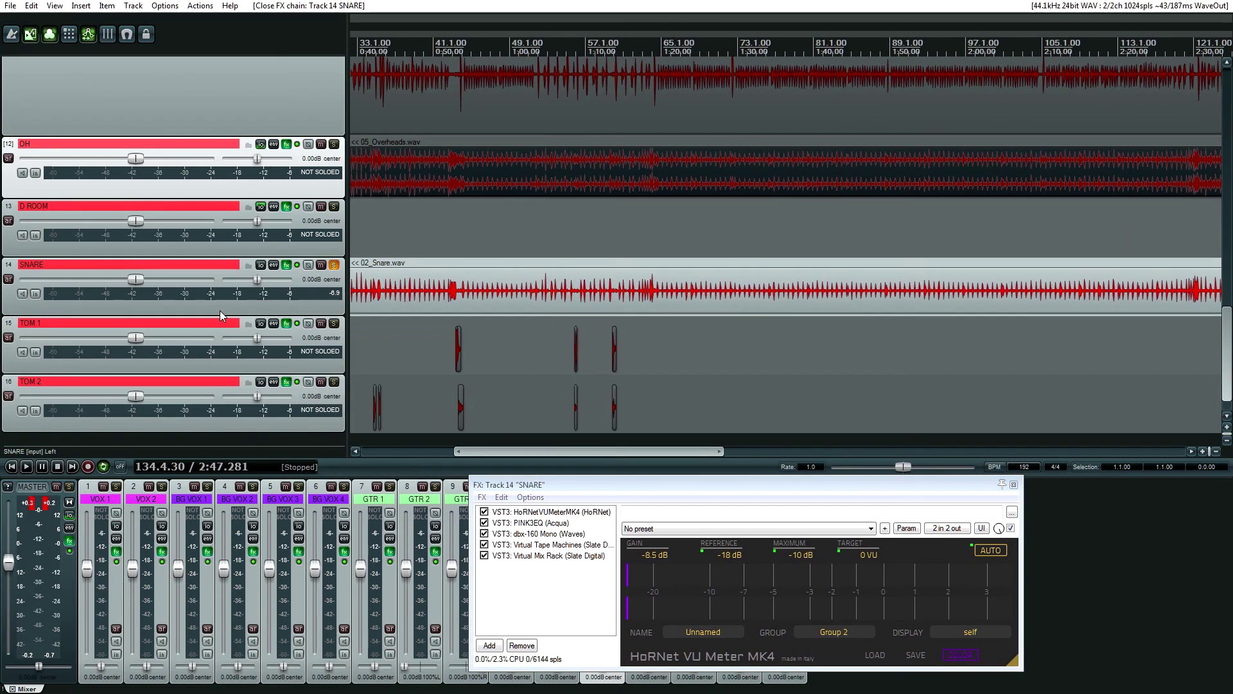
pyautogui.moveTo(236, 315); pyautogui.dragTo(510, 440)
pyautogui.moveTo(614, 451); pyautogui.dragTo(489, 461)
pyautogui.click(297, 207)
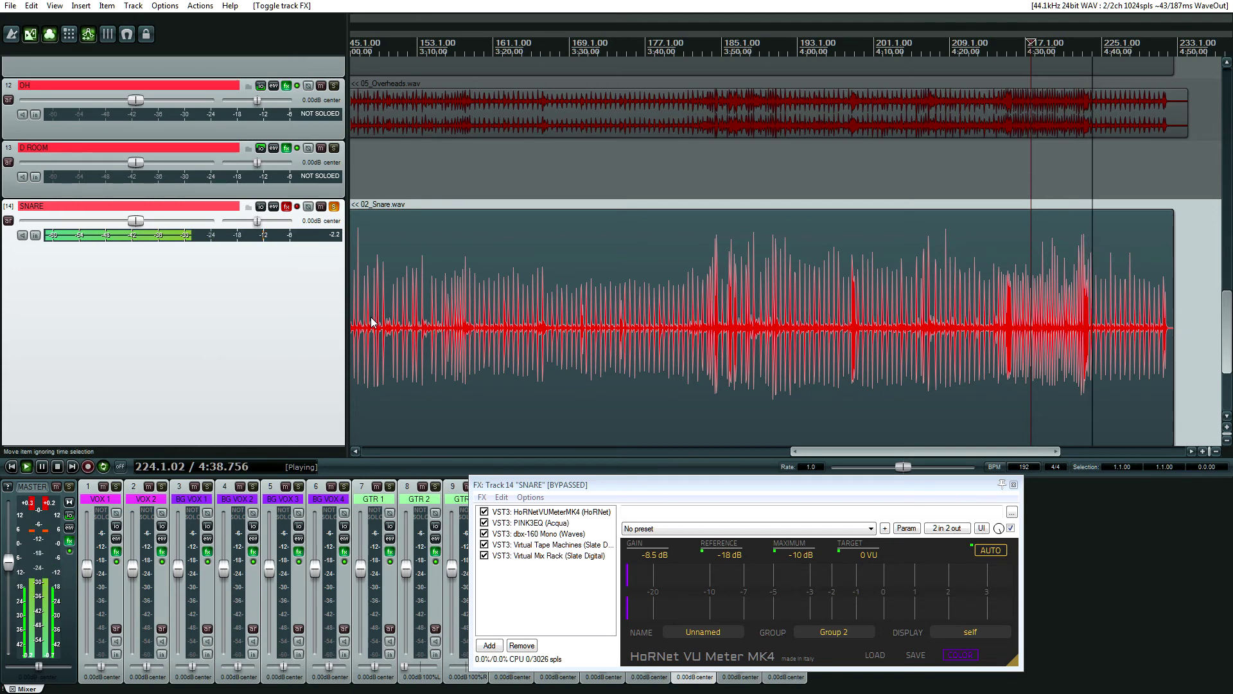
pyautogui.press('space')
pyautogui.click(297, 207)
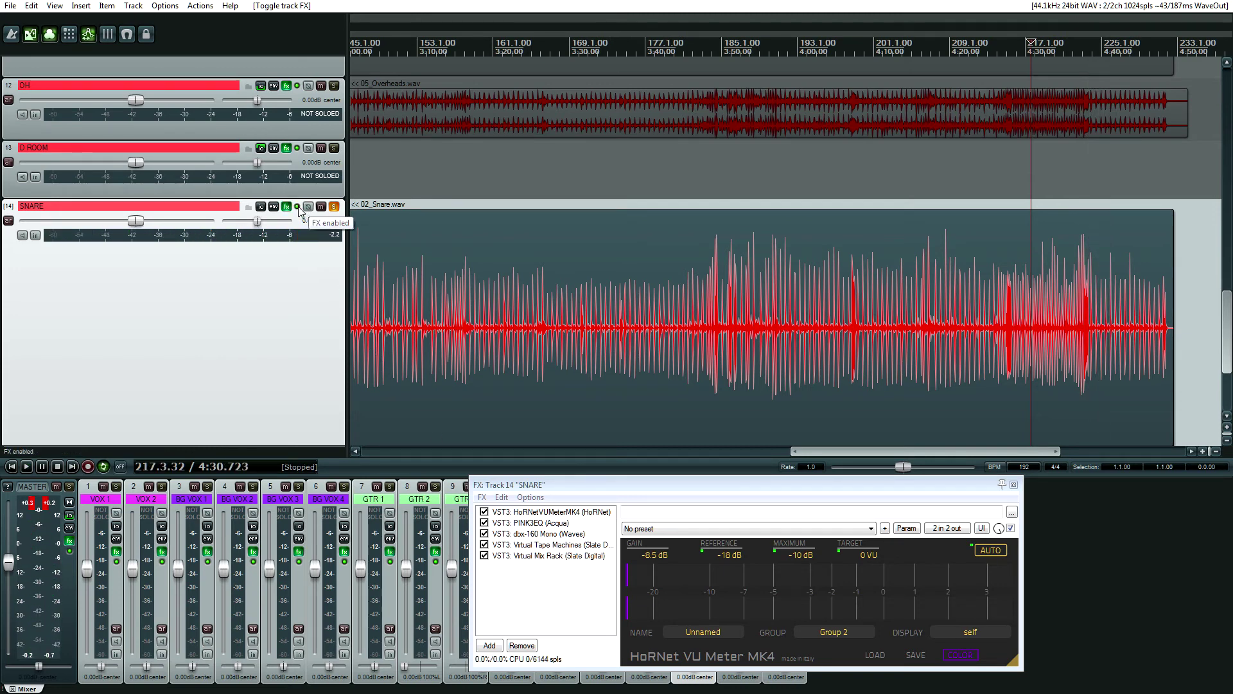
# Review the PINK3EQ, dbx-160 Mono, Virtual Tape Machines, Virtual Mix Rack and HoRNetVUMeterMK4 plug-ins in the SNARE chain.
pyautogui.click(544, 522)
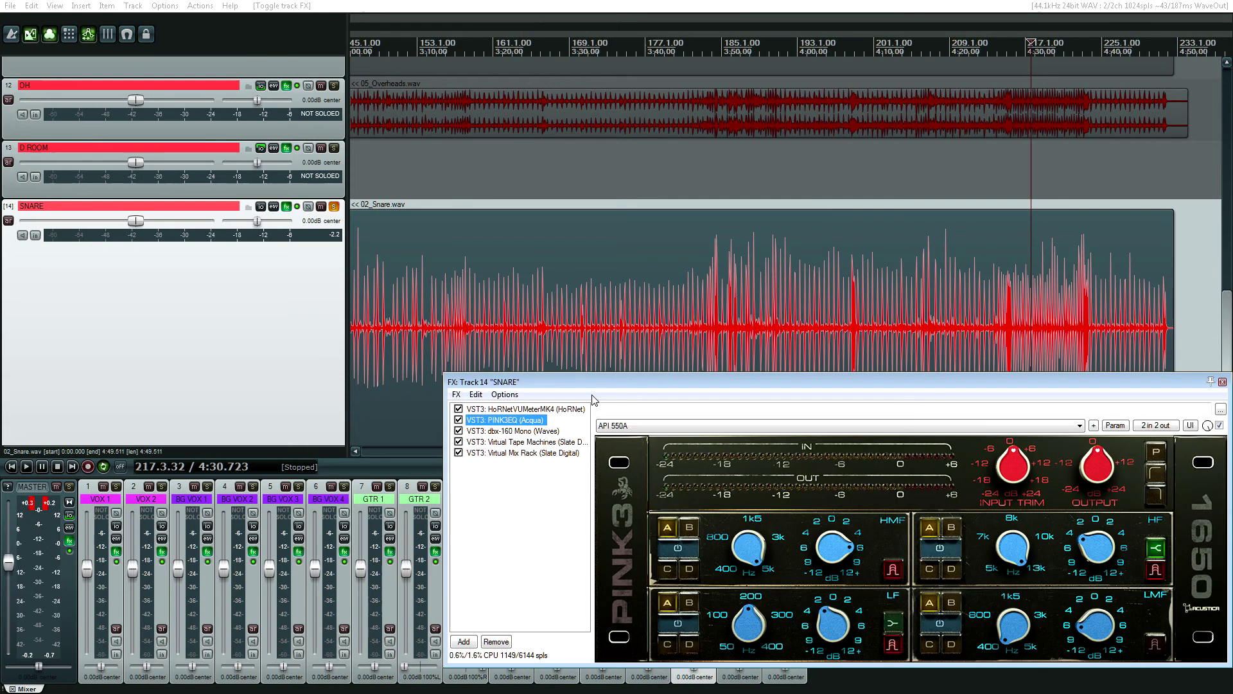
pyautogui.moveTo(591, 484); pyautogui.dragTo(363, 310)
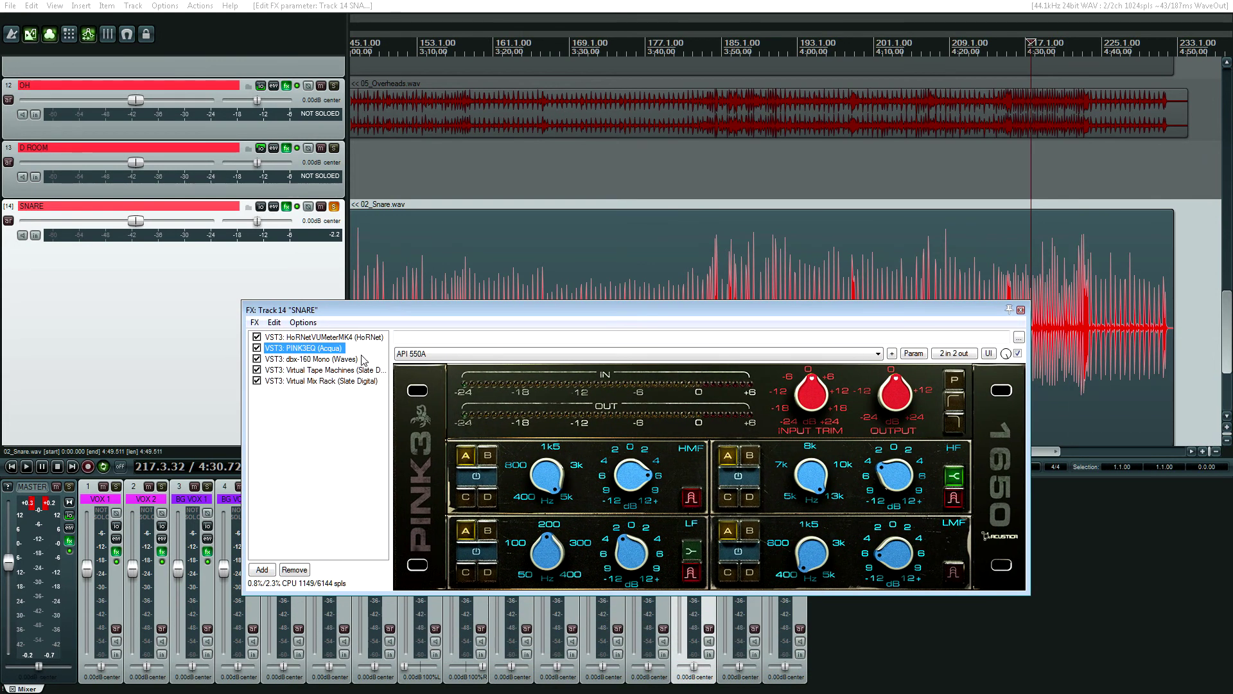
pyautogui.click(326, 360)
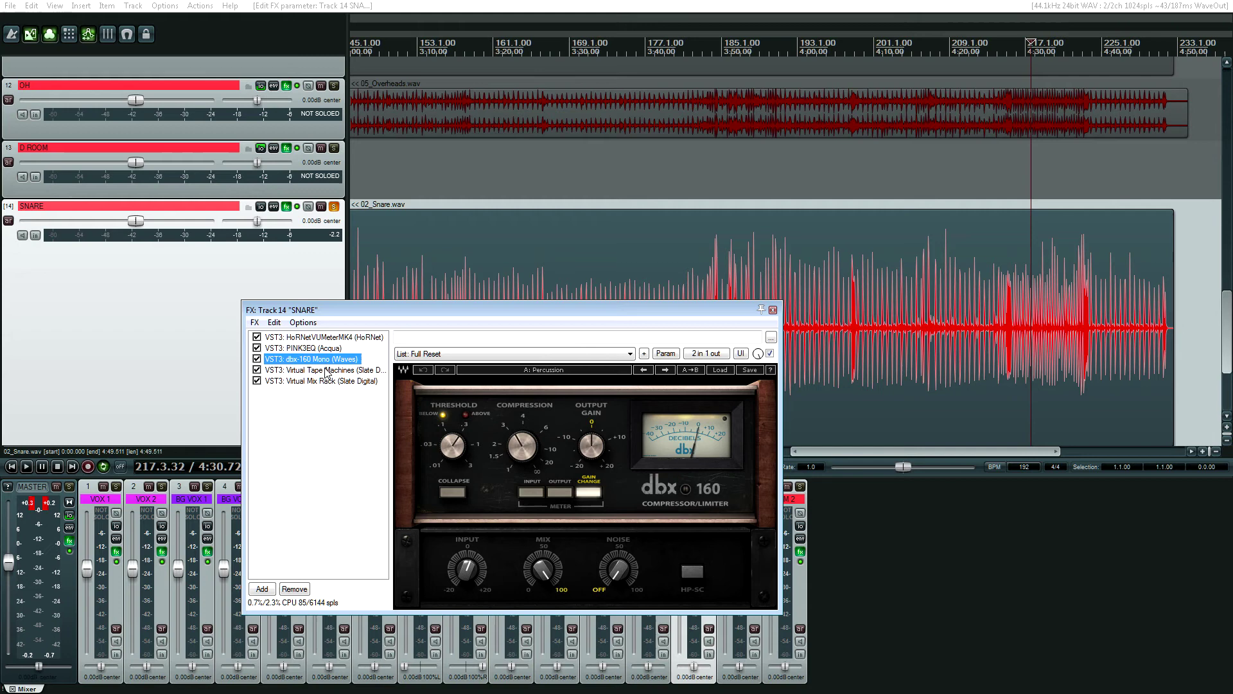
pyautogui.click(326, 370)
pyautogui.click(303, 300)
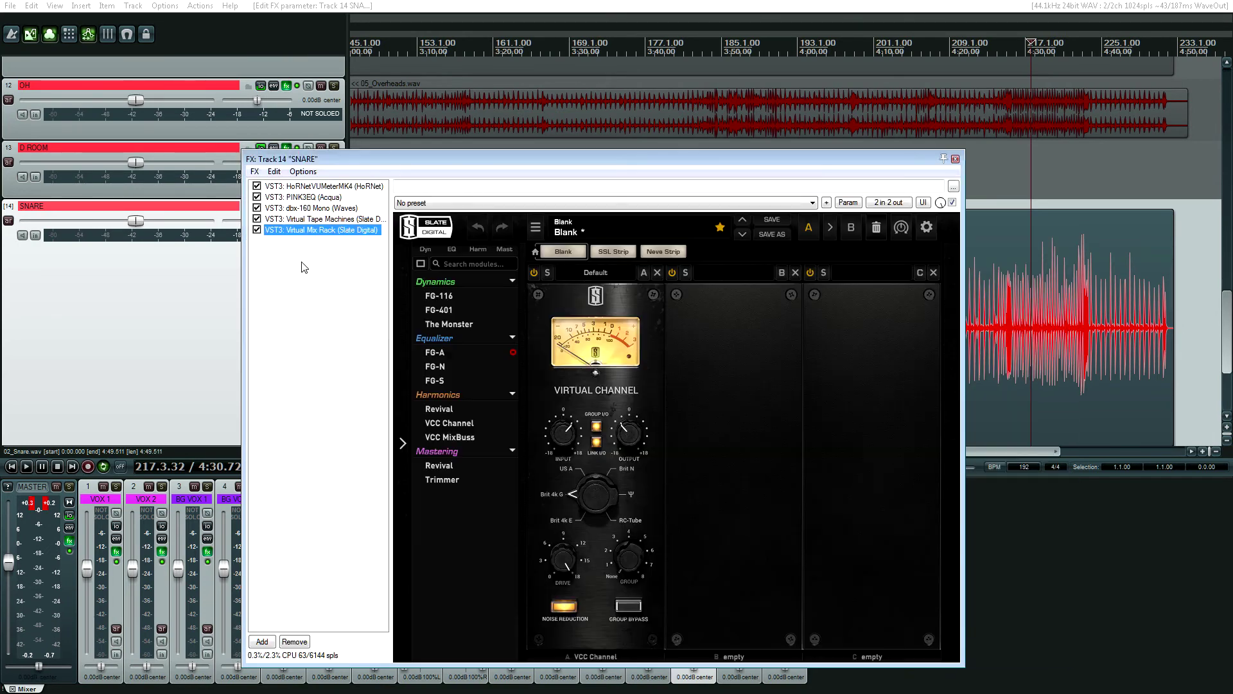
pyautogui.click(324, 186)
pyautogui.moveTo(364, 158); pyautogui.dragTo(330, 394)
# Display PINK3EQ's settings and bypass PINK3EQ, dbx-160 Mono, Virtual Tape Machines and Virtual Mix Rack in the SNARE chain.
pyautogui.click(264, 433)
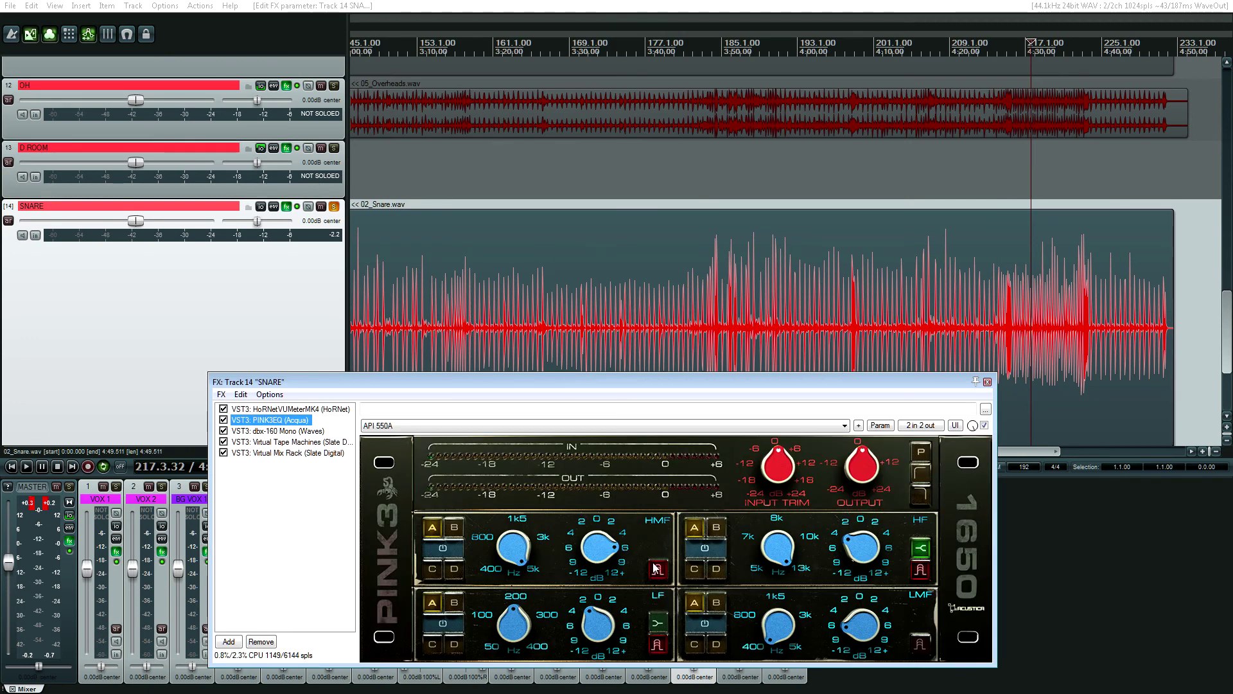
pyautogui.click(223, 431)
pyautogui.click(223, 442)
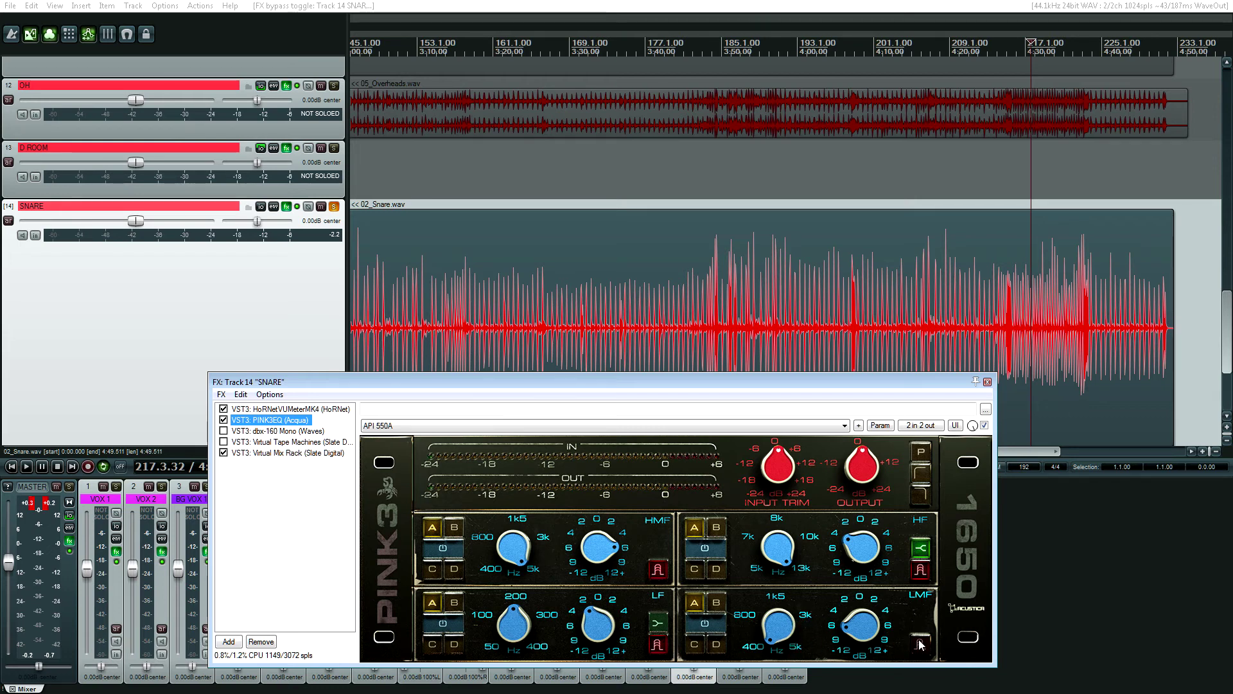
pyautogui.moveTo(846, 640); pyautogui.dragTo(869, 636)
pyautogui.click(225, 420)
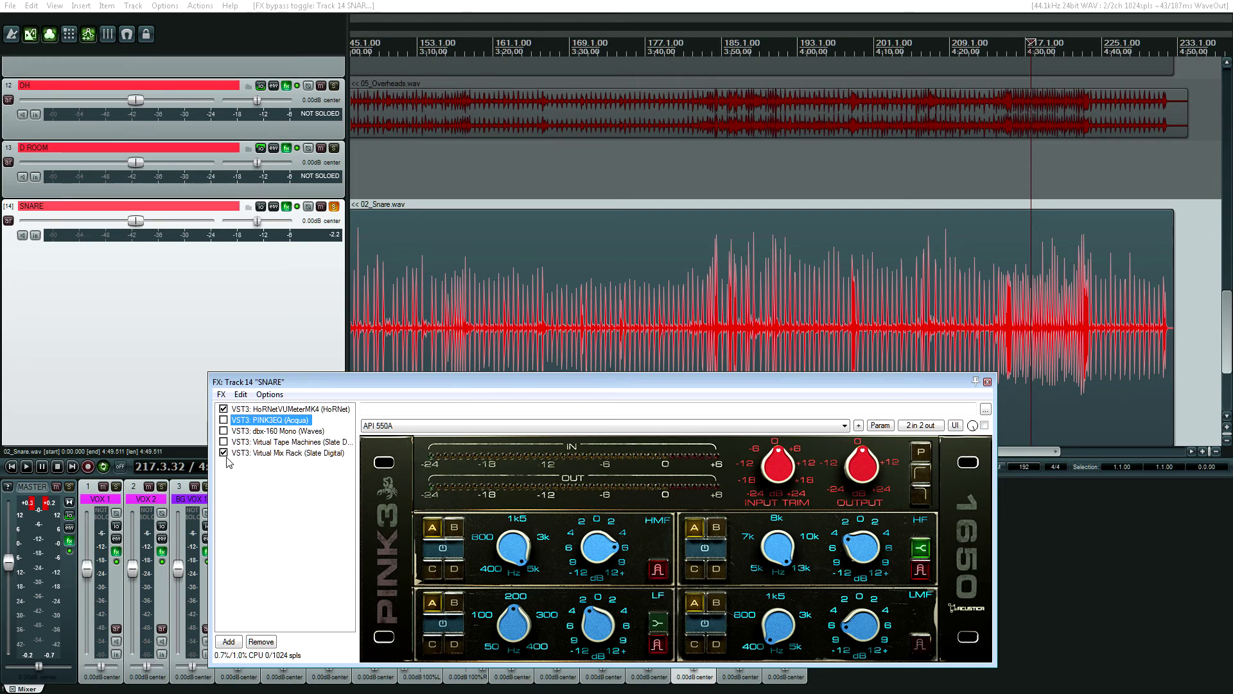
pyautogui.click(224, 453)
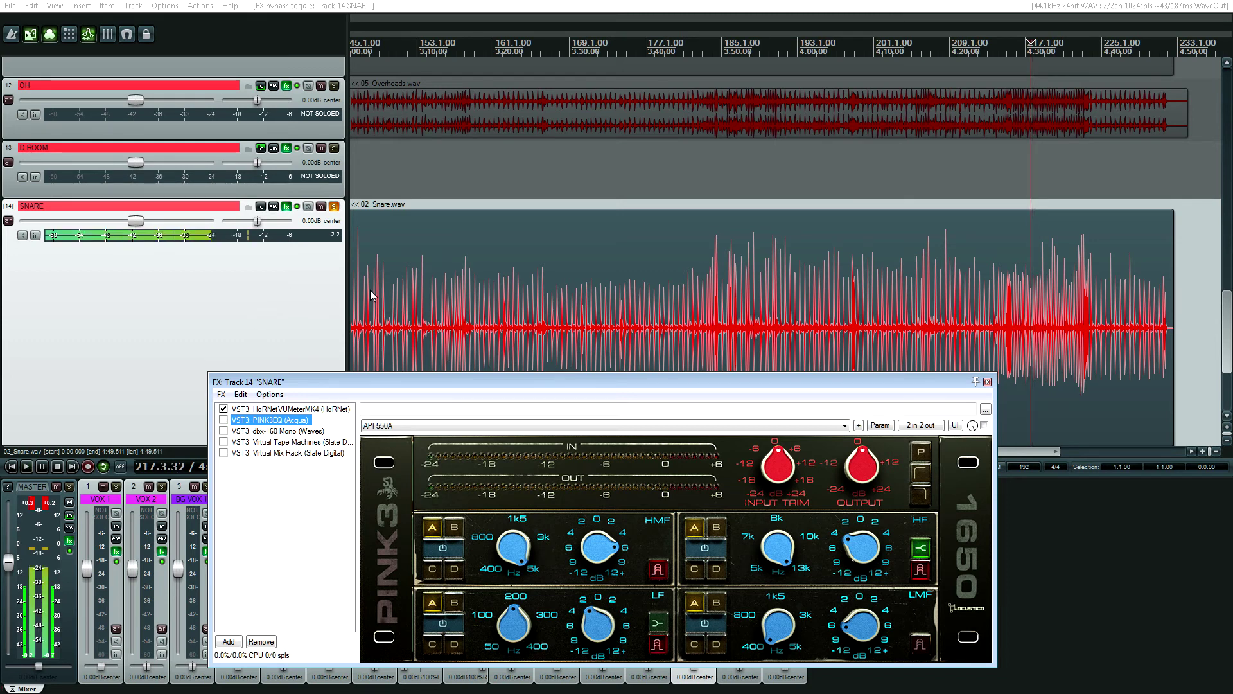
# Play the snare from measure 158 while toggling PINK3EQ on and off, leave it enabled, and stop.
pyautogui.click(475, 294)
pyautogui.press('space')
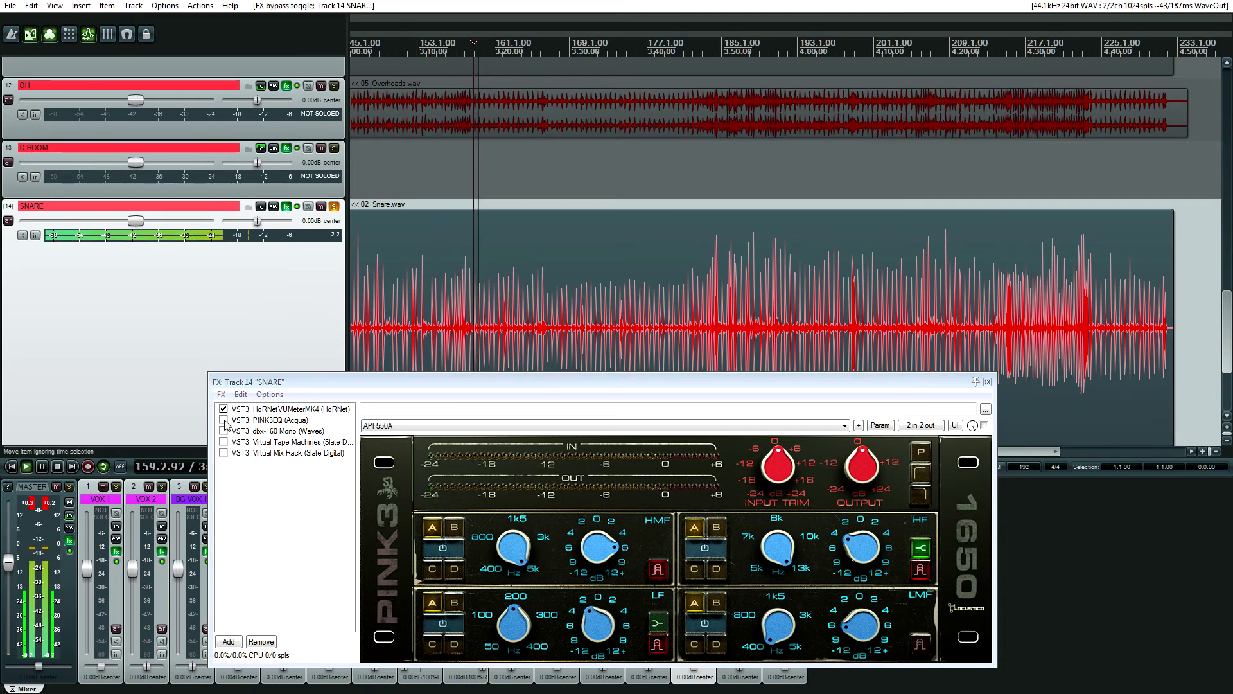
pyautogui.click(223, 420)
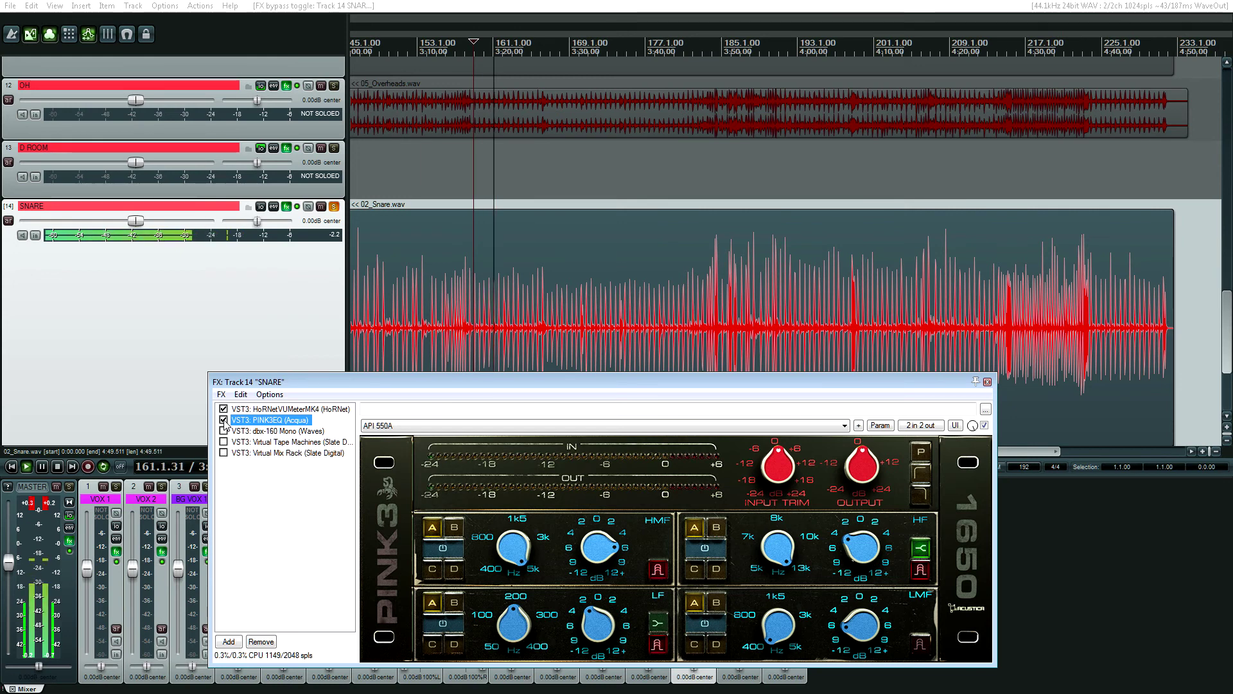
pyautogui.click(224, 420)
pyautogui.click(223, 420)
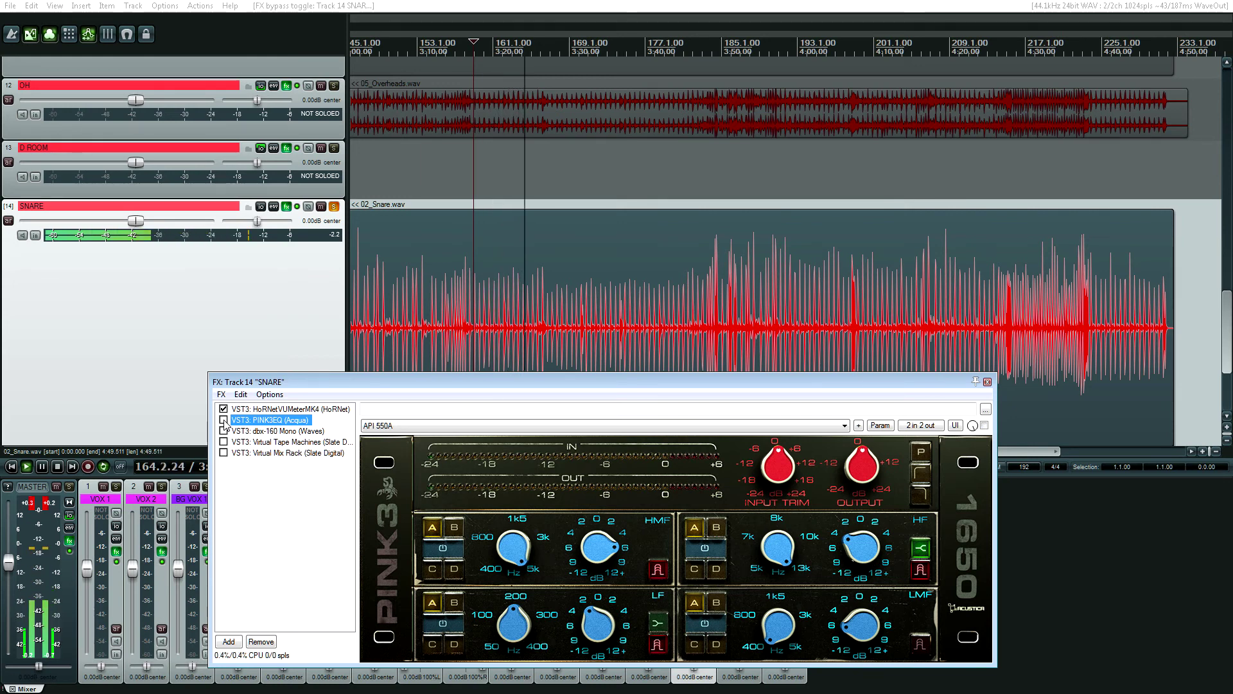
pyautogui.press('space')
# Show dbx-160 Mono in the SNARE chain and switch it on and off during playback, leaving it enabled.
pyautogui.click(254, 431)
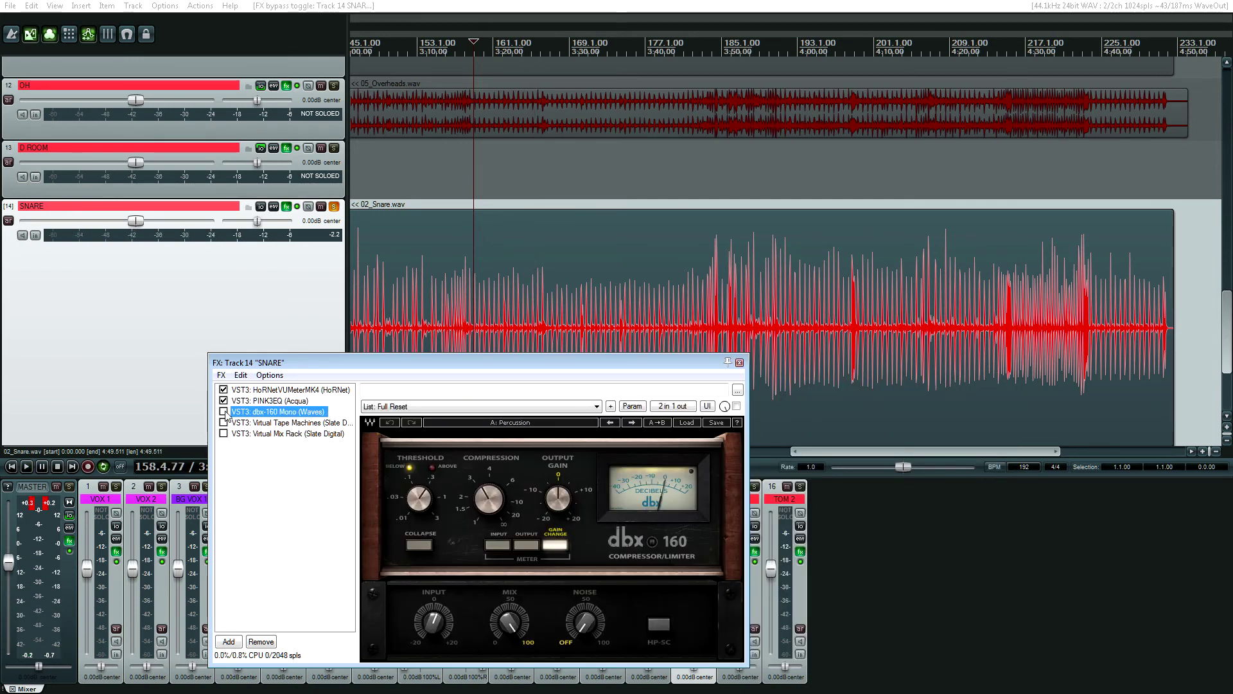
pyautogui.press('space')
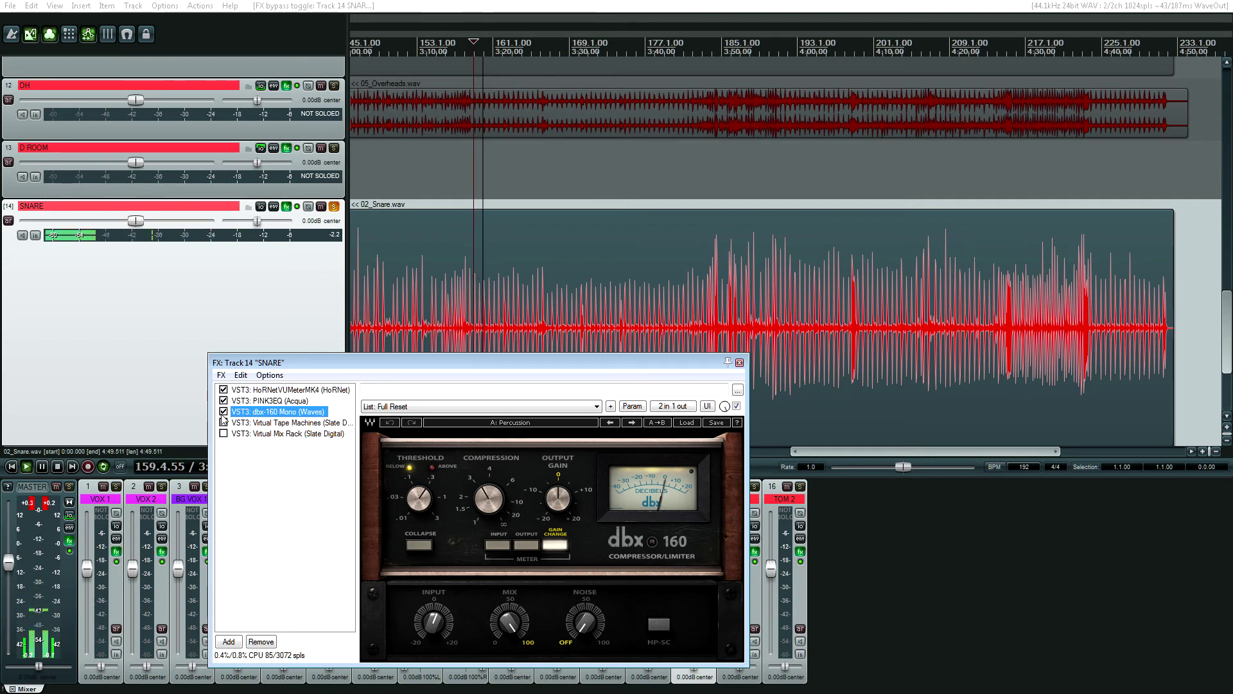
pyautogui.click(224, 411)
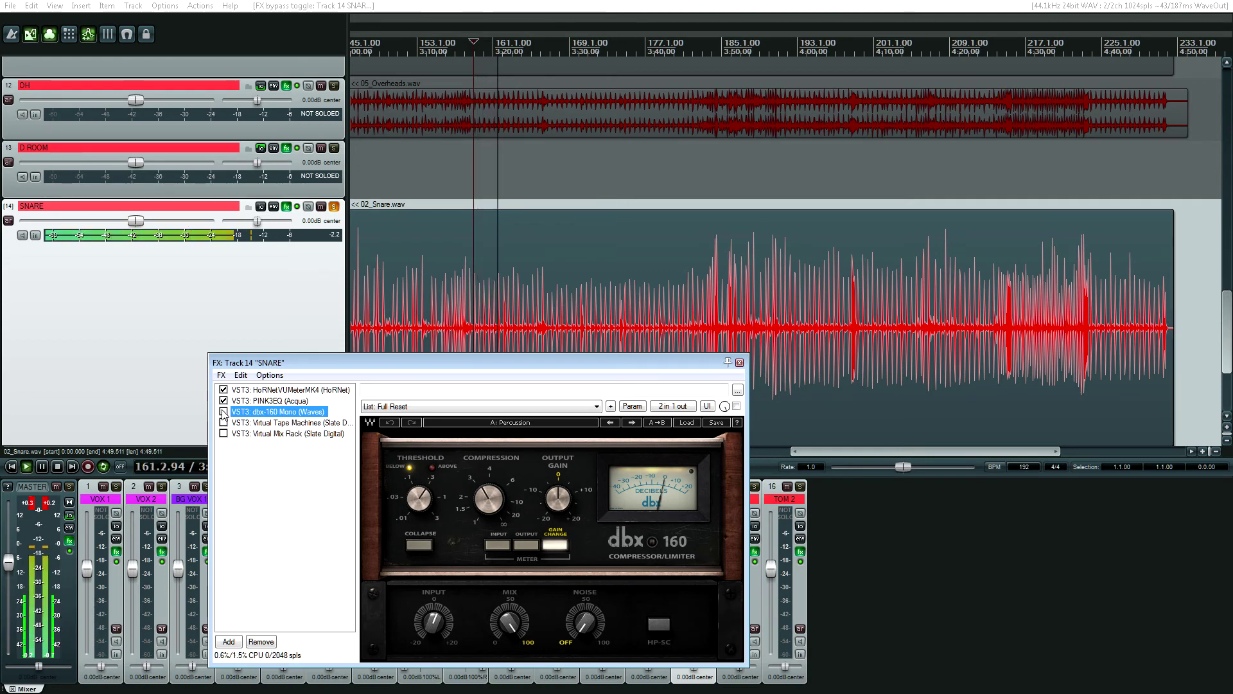
pyautogui.click(223, 411)
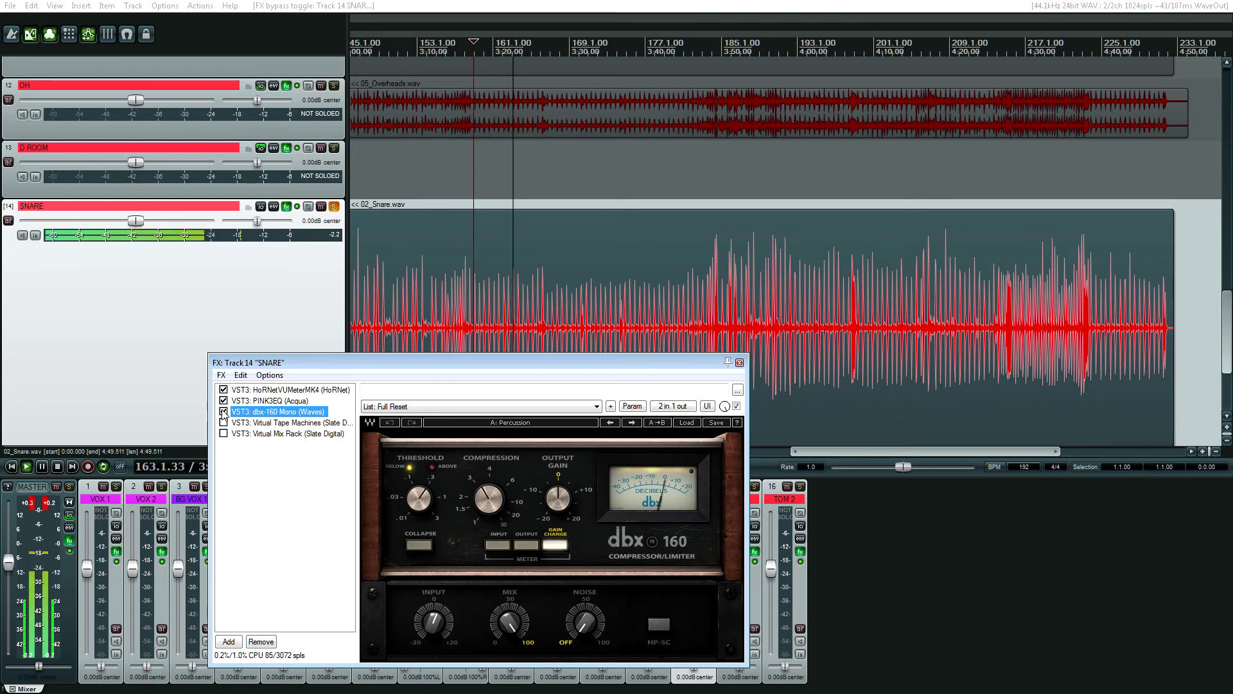
# Enable and display Virtual Tape Machines in the SNARE chain, play the snare with its FX window moved off the waveform, and stop.
pyautogui.click(248, 424)
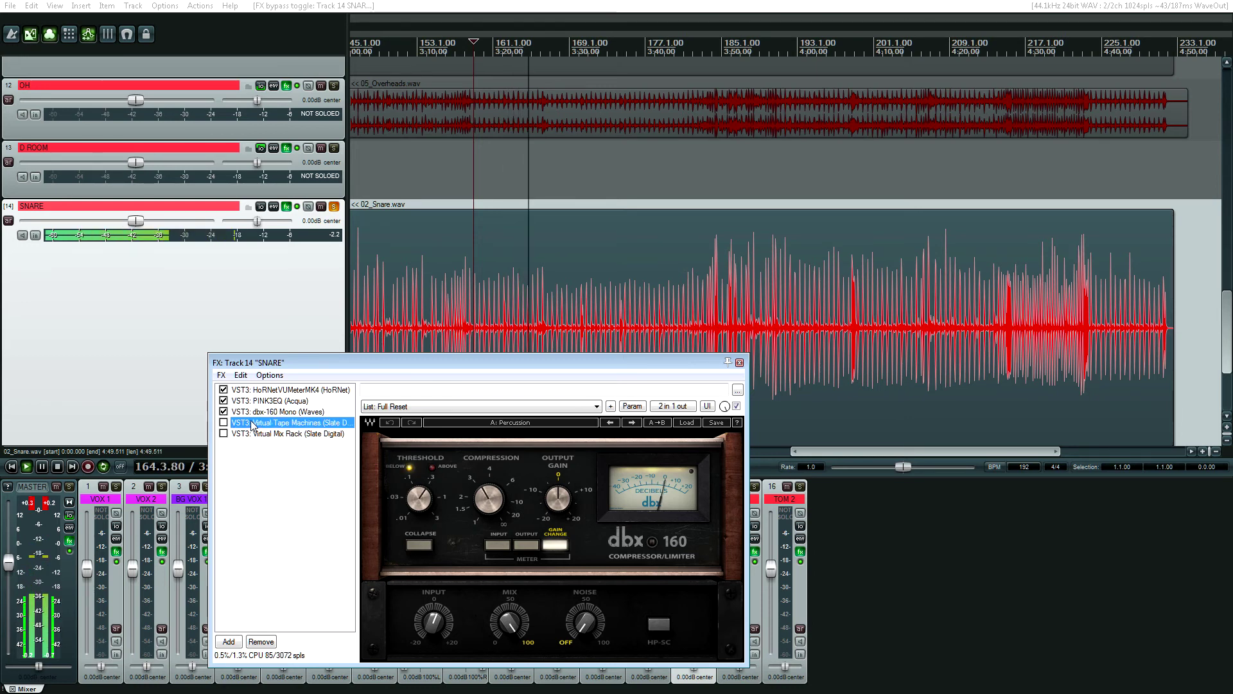
pyautogui.press('space')
pyautogui.press('space')
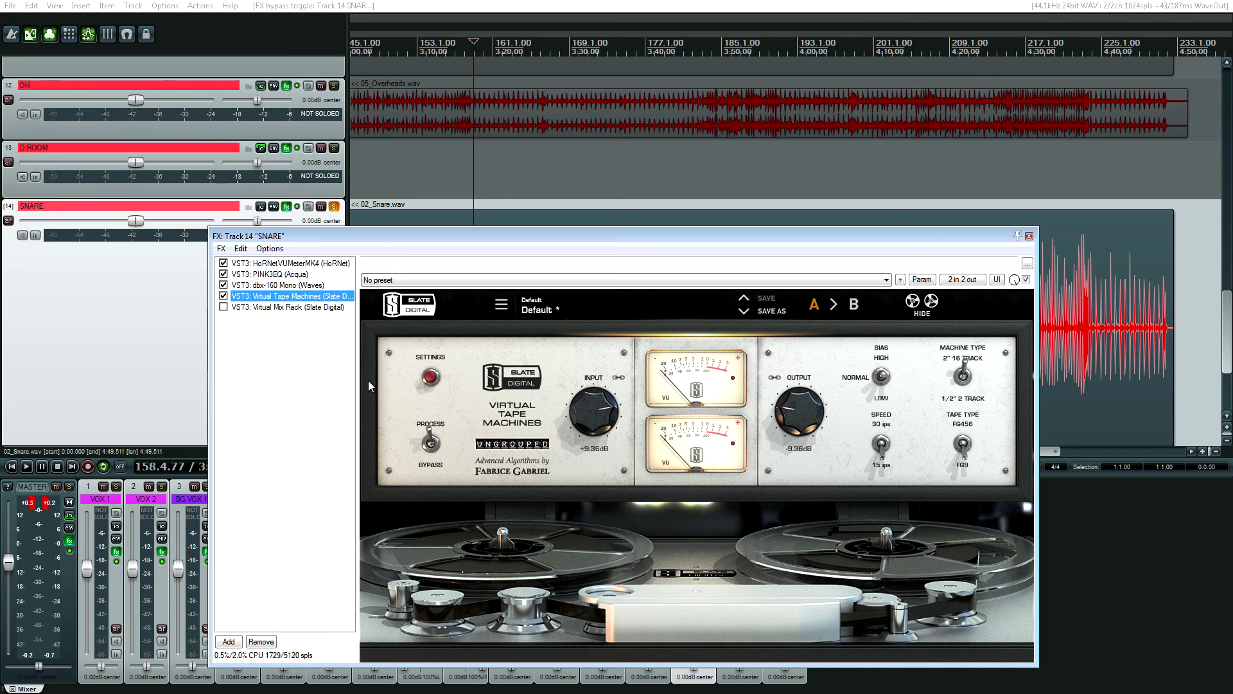
pyautogui.press('space')
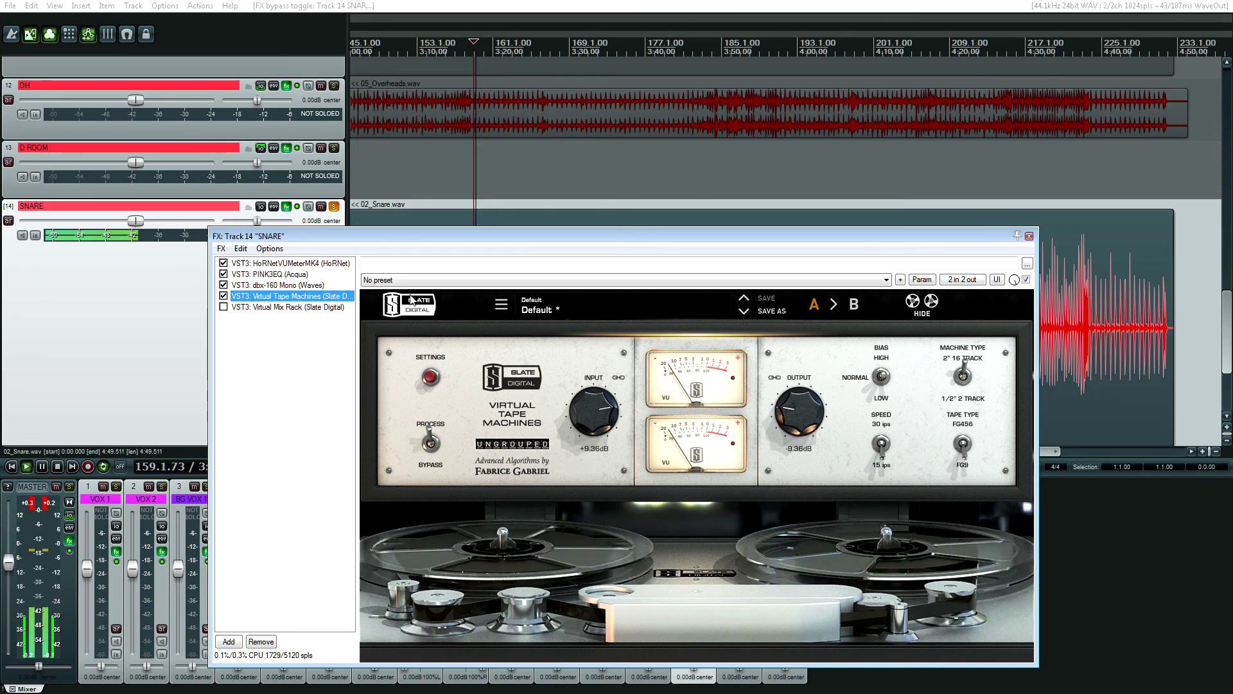
pyautogui.moveTo(584, 238); pyautogui.dragTo(451, 322)
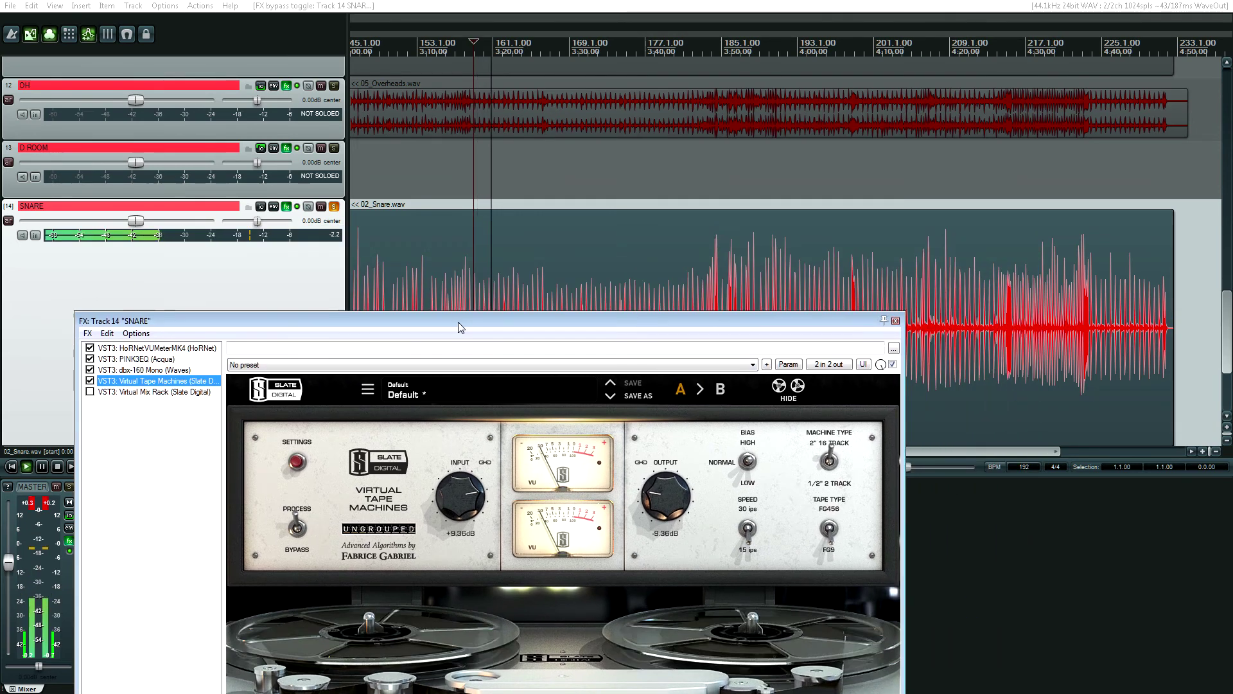
pyautogui.press('space')
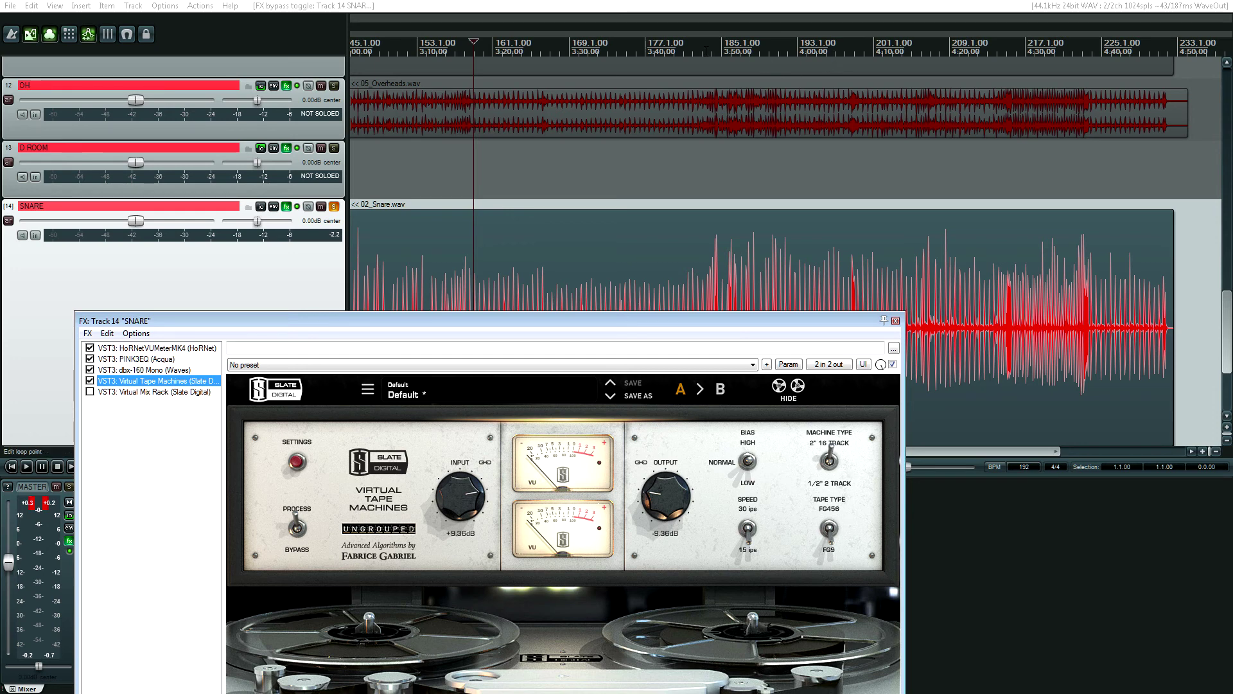
# Play the snare from about measure 181 to audition the chain with Virtual Tape Machines enabled, and stop.
pyautogui.click(699, 48)
pyautogui.click(709, 48)
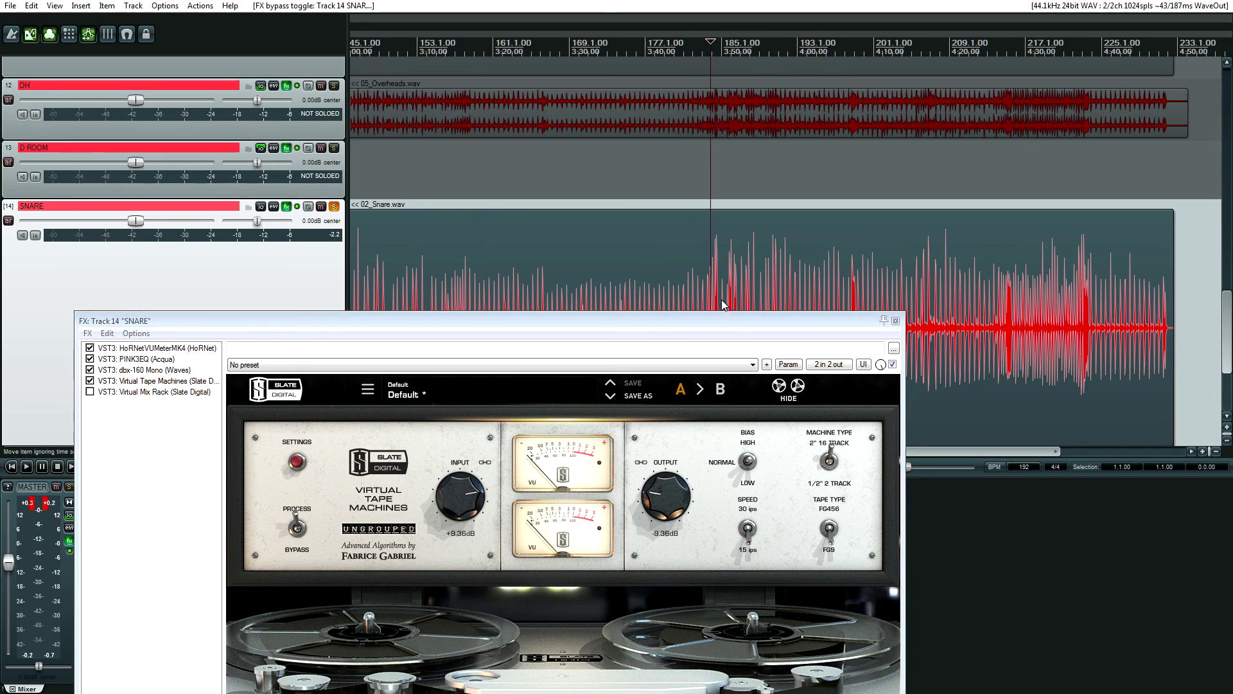
pyautogui.click(691, 52)
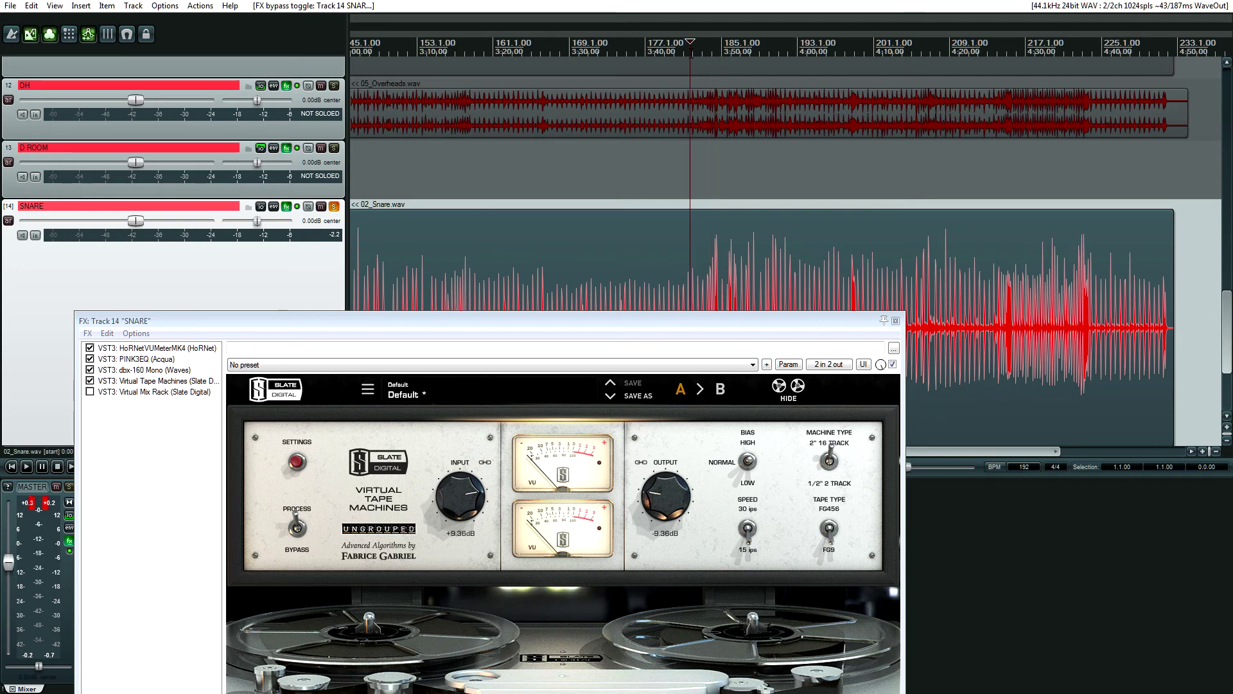
pyautogui.press('space')
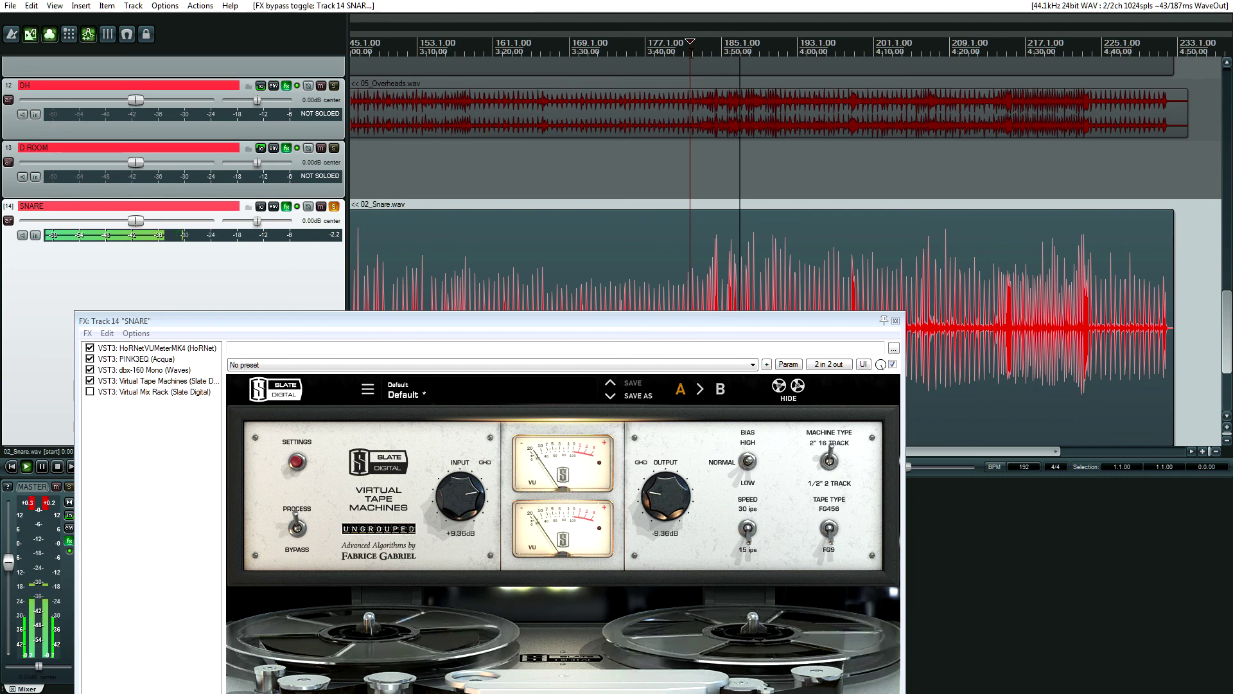
pyautogui.press('space')
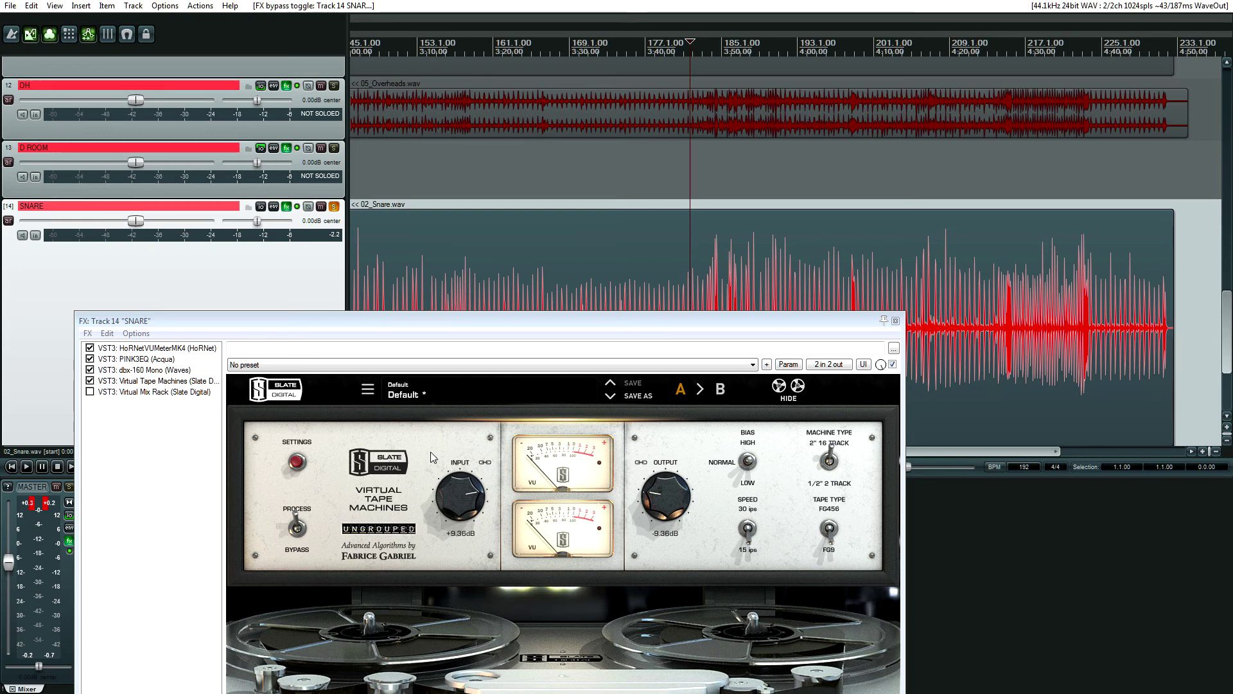
# Enable and display Virtual Mix Rack in the SNARE chain, audition it during playback, and close the chain's window.
pyautogui.click(153, 393)
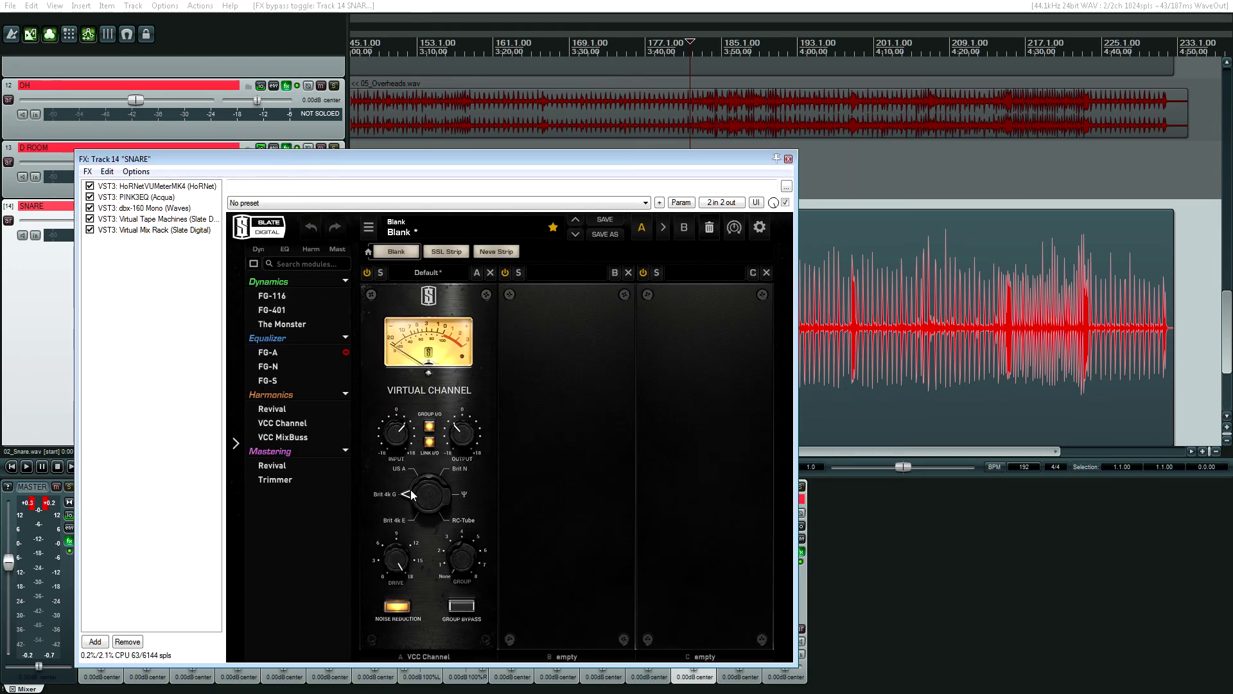
pyautogui.press('space')
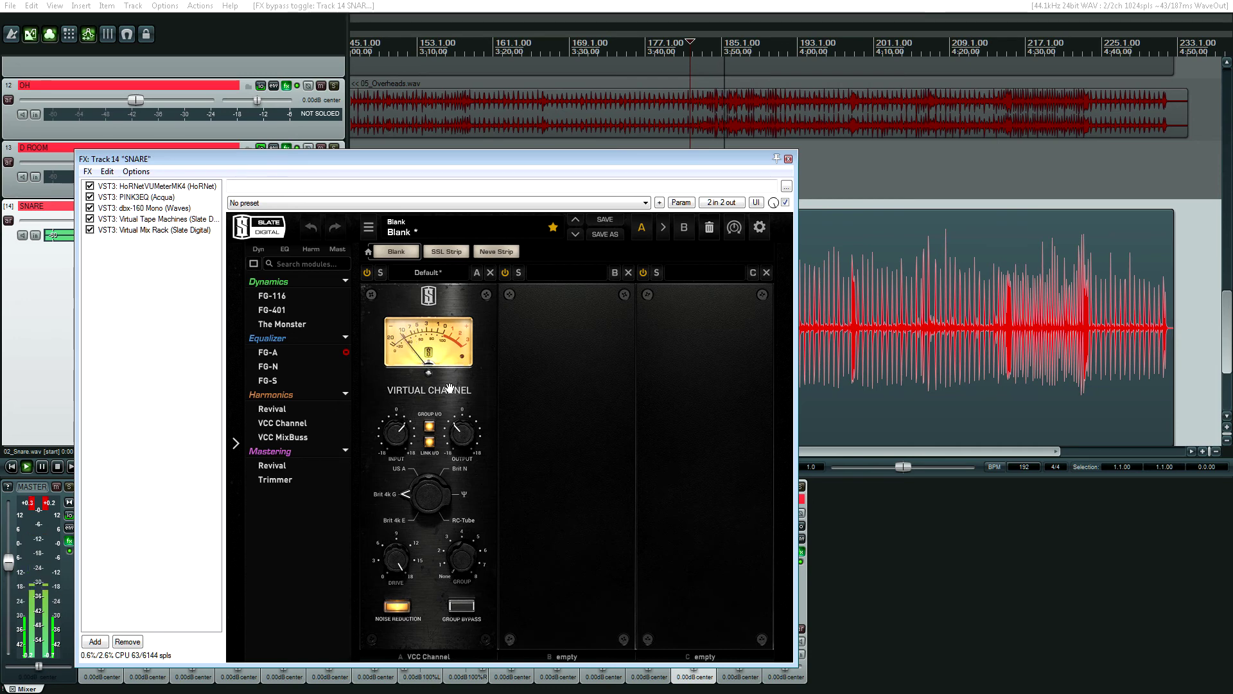
pyautogui.press('space')
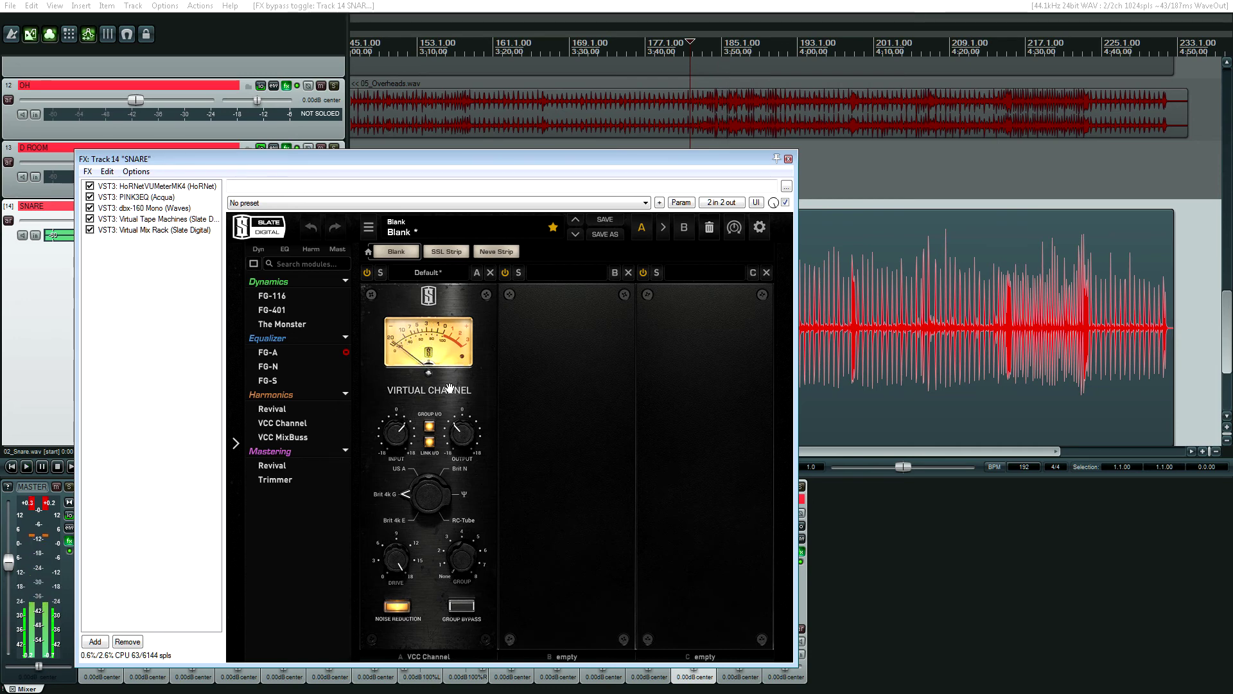
pyautogui.click(788, 160)
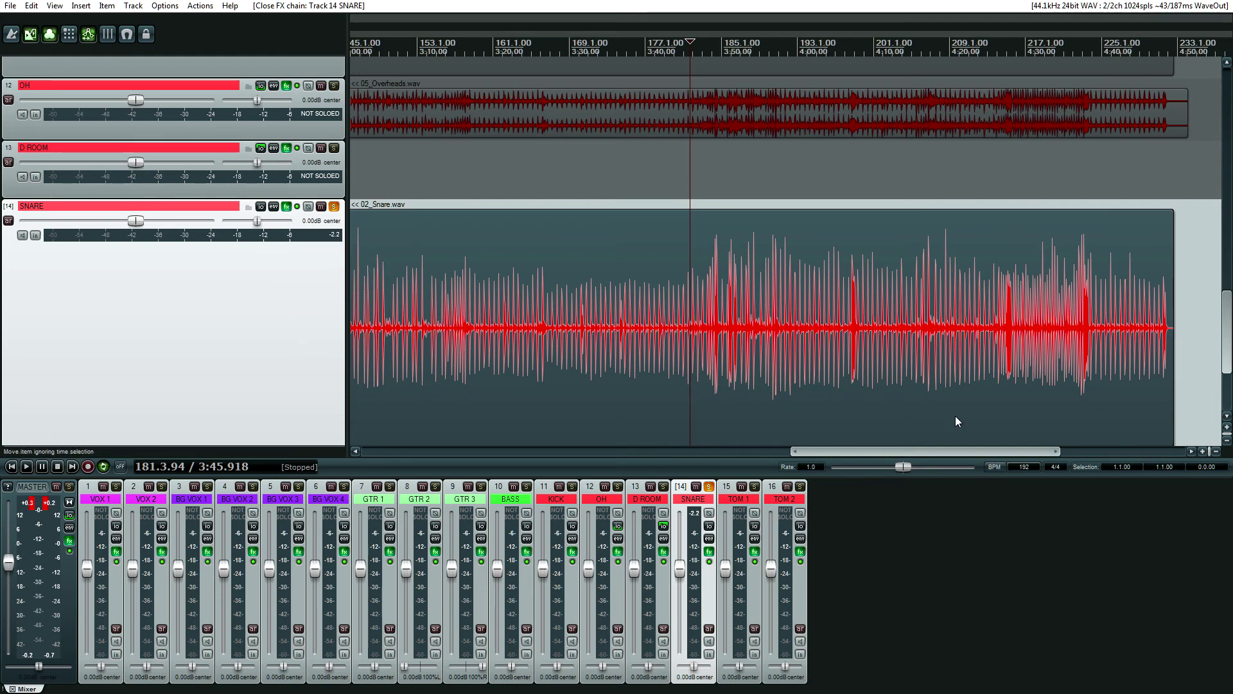
# Solo the TOM 1 and TOM 2 tracks and unsolo SNARE.
pyautogui.moveTo(1230, 328); pyautogui.dragTo(1230, 363)
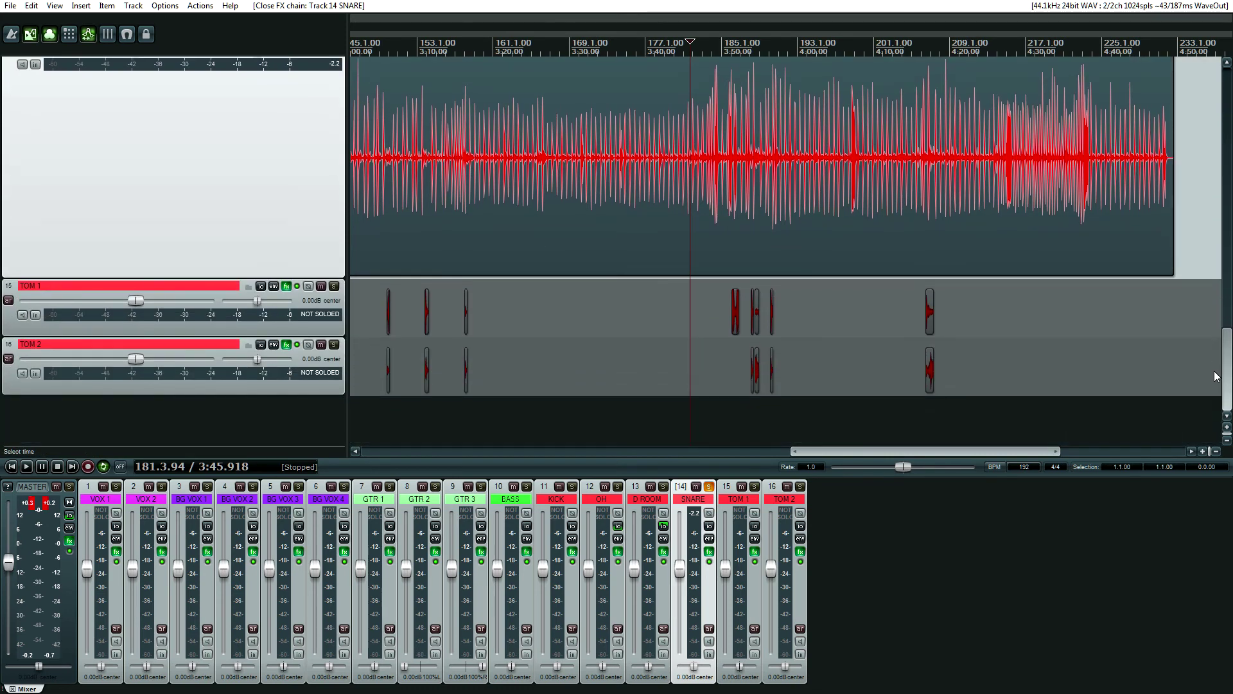
pyautogui.click(334, 285)
pyautogui.click(333, 344)
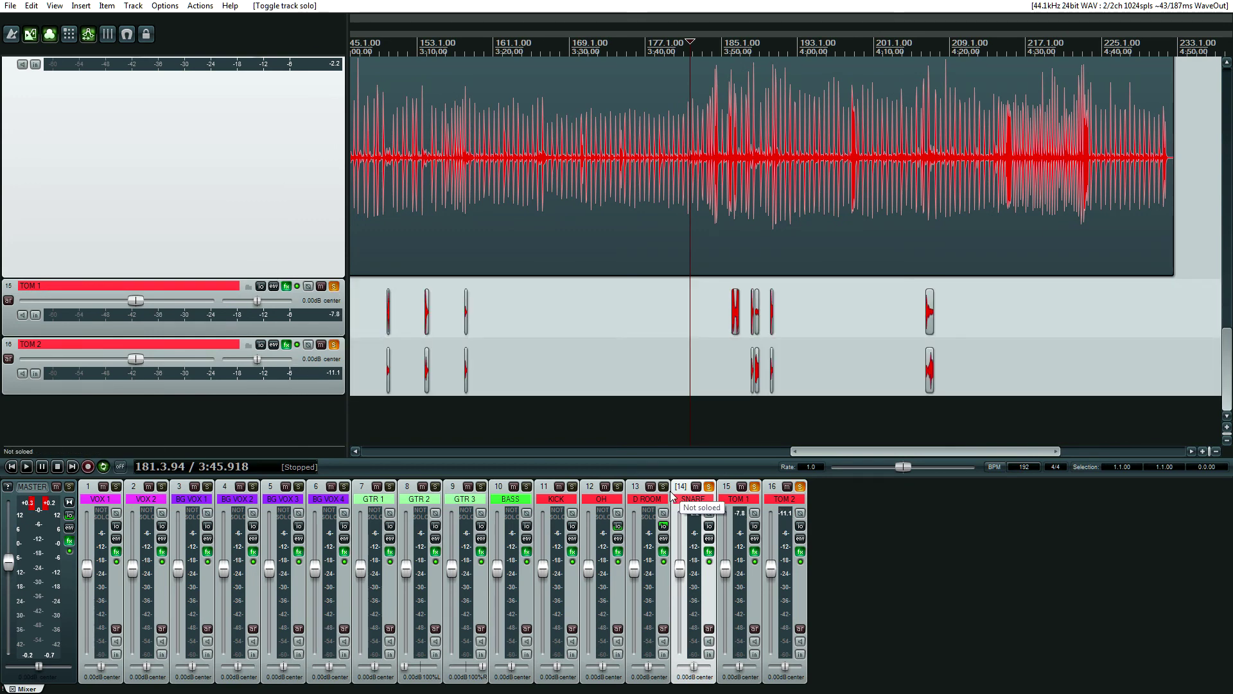
pyautogui.click(709, 487)
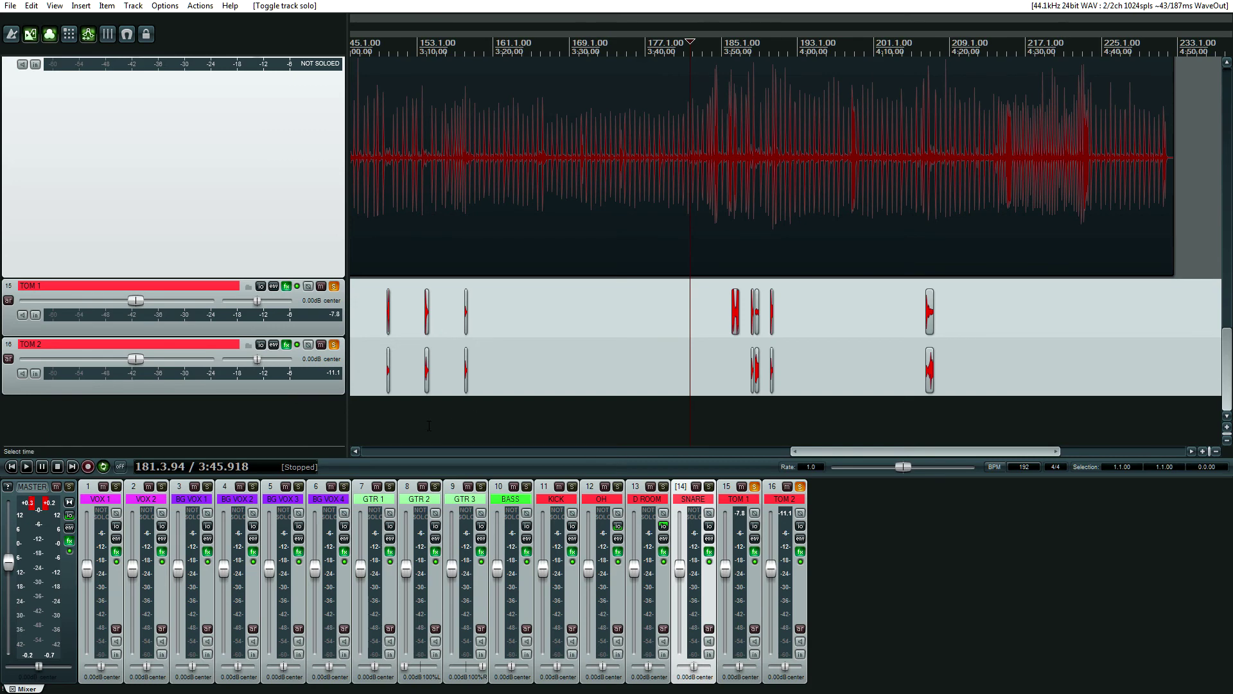
# Zoom in on the tom clips near measures 149 and 153, and move on to the tom fill at measure 188.
pyautogui.click(387, 424)
pyautogui.scroll(6, 399, 423)
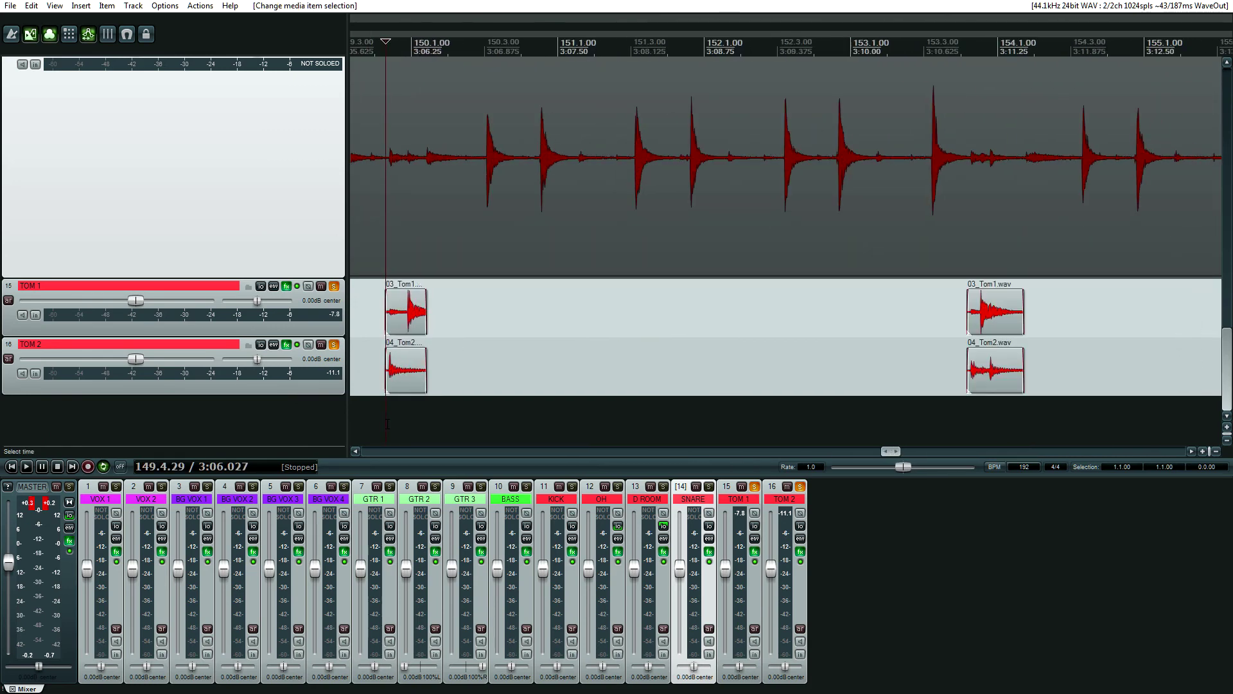
pyautogui.click(484, 414)
pyautogui.scroll(8, 484, 414)
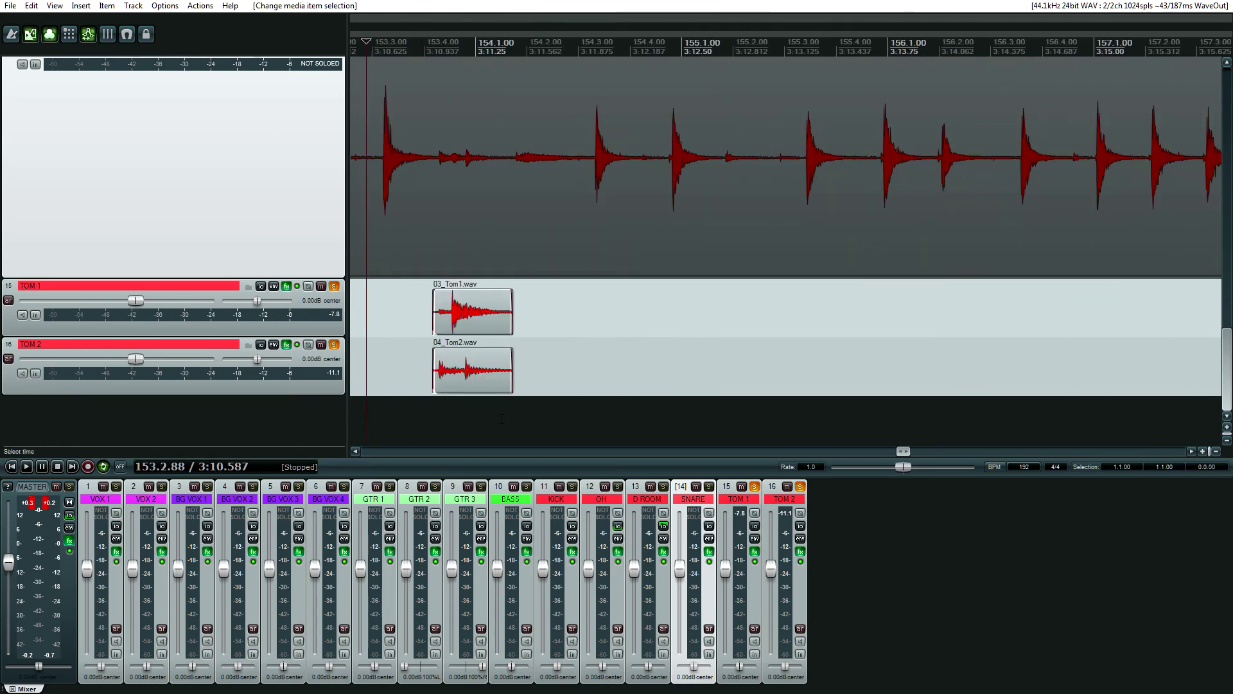
pyautogui.click(423, 417)
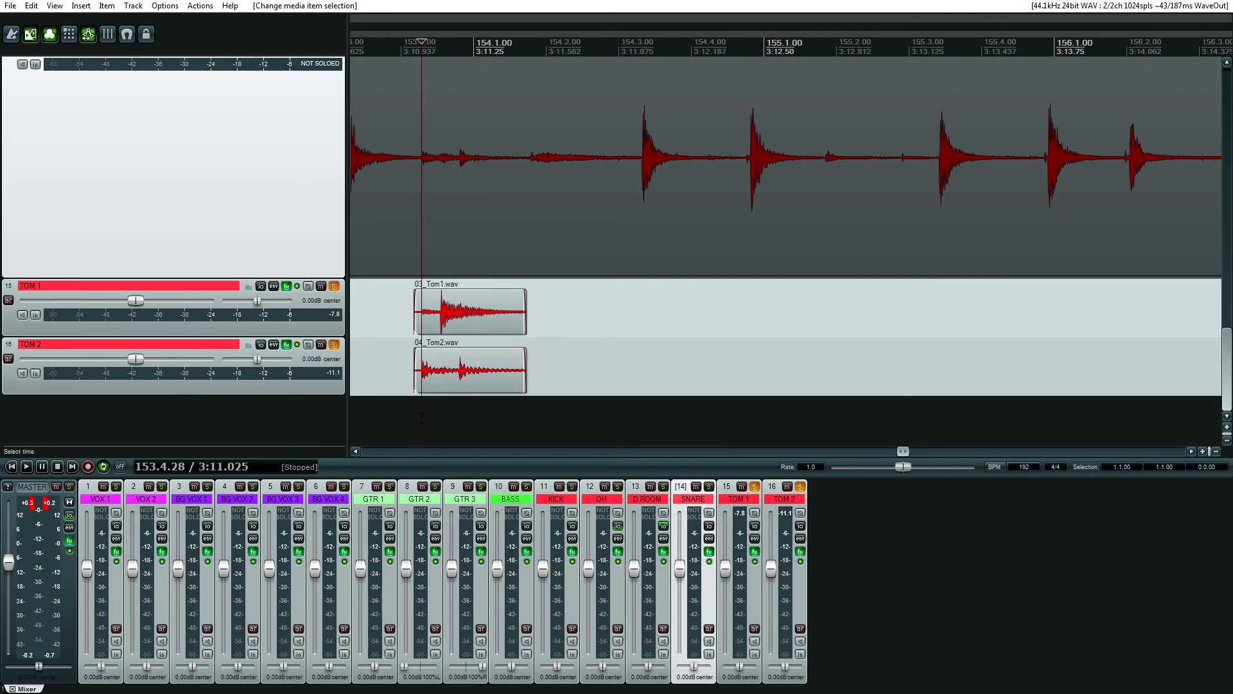
pyautogui.press(']')
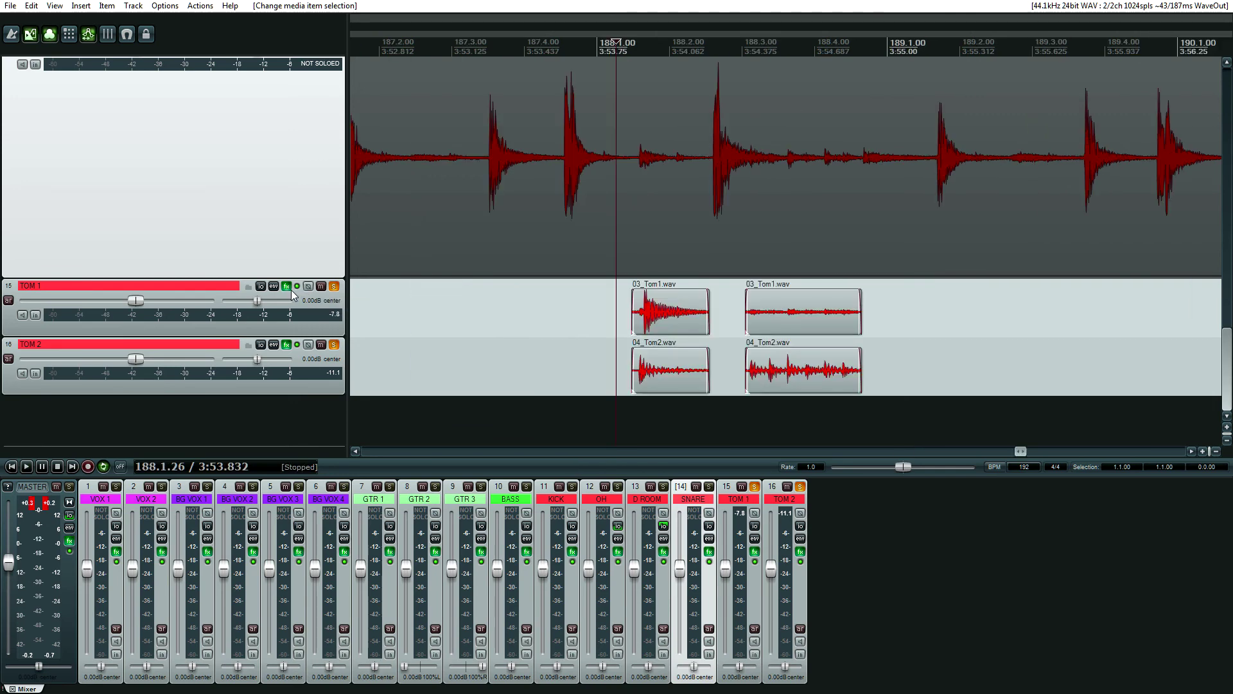
# Review the HoRNetVUMeterMK4, SAND3EQPE, VLA-3A, Virtual Tape Machines and Virtual Mix Rack plug-ins in the TOM 1 chain.
pyautogui.click(287, 286)
pyautogui.click(242, 167)
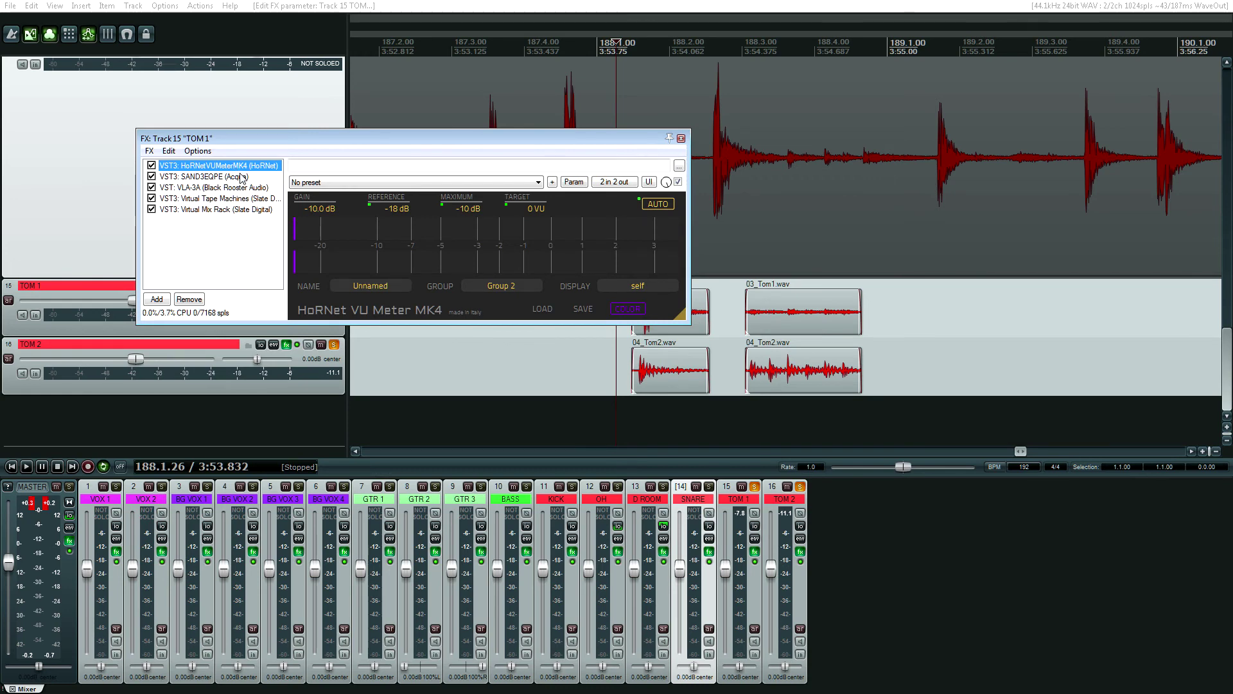
pyautogui.click(241, 177)
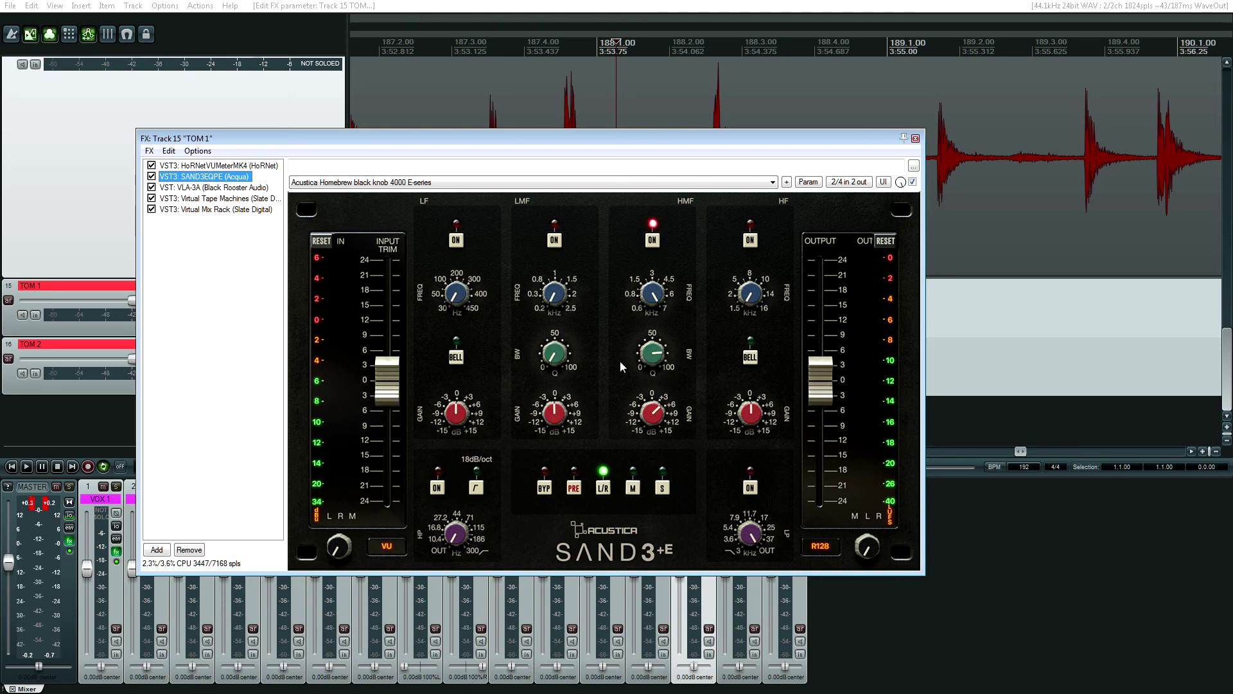
pyautogui.click(211, 188)
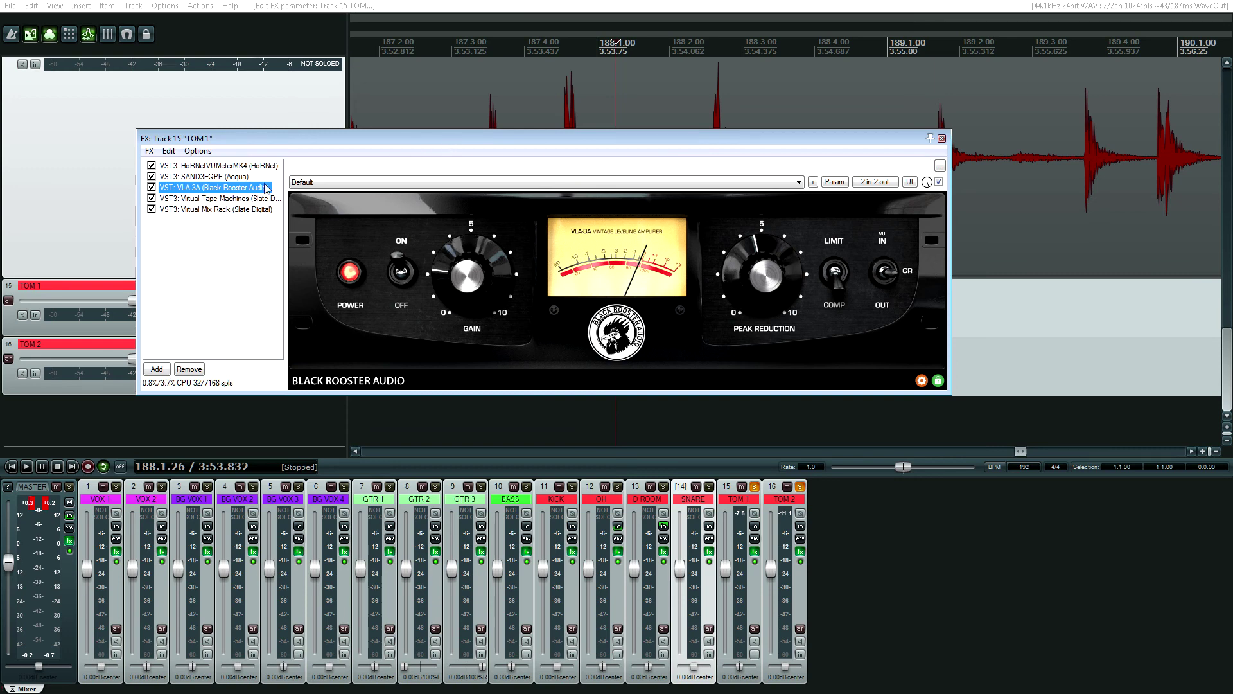
pyautogui.click(231, 199)
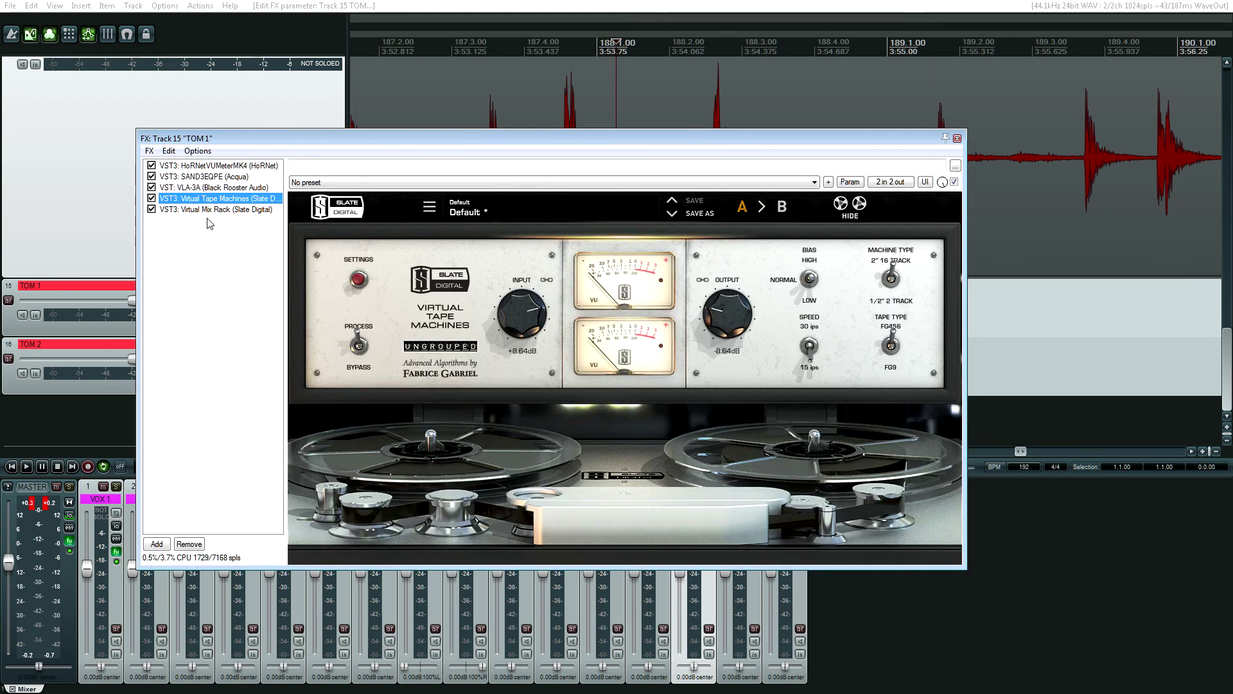
pyautogui.click(152, 209)
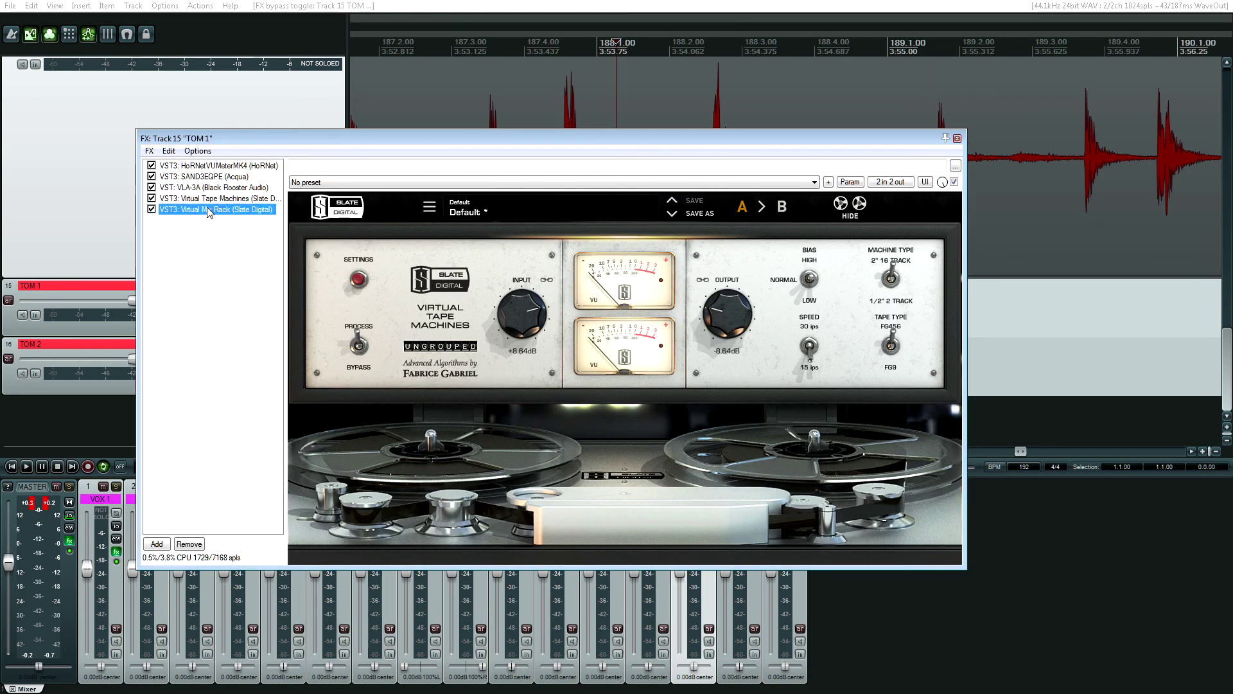
pyautogui.click(207, 210)
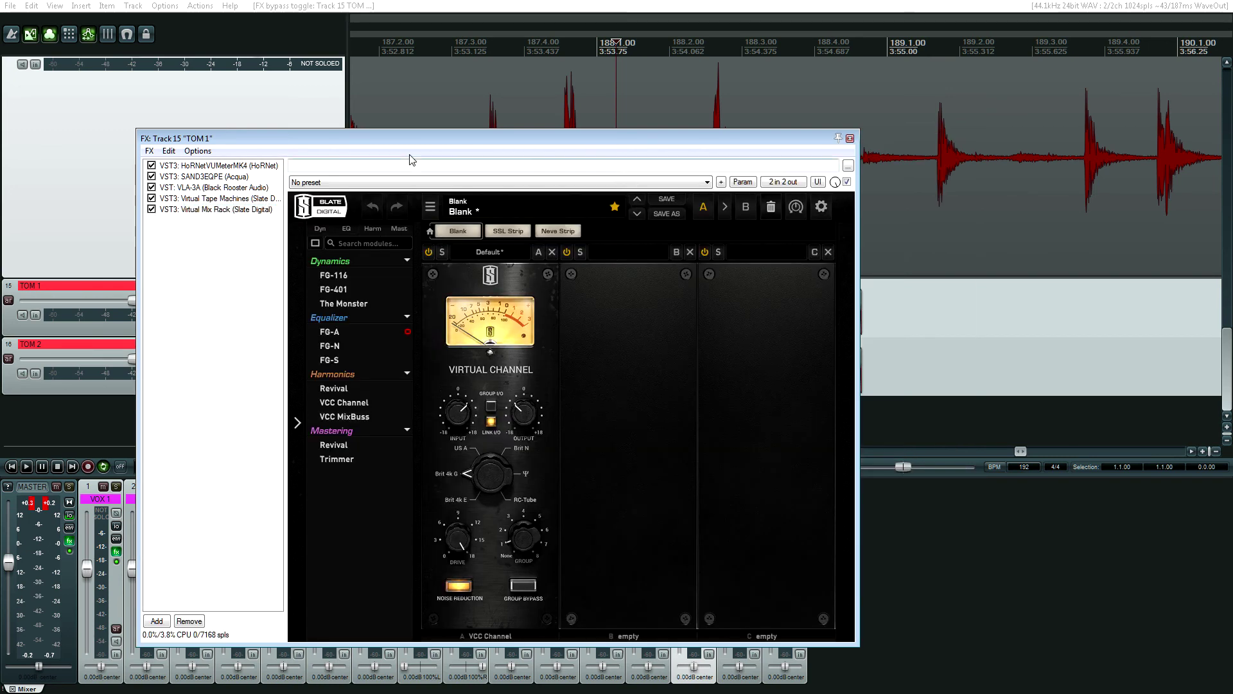
pyautogui.moveTo(422, 146); pyautogui.dragTo(431, 71)
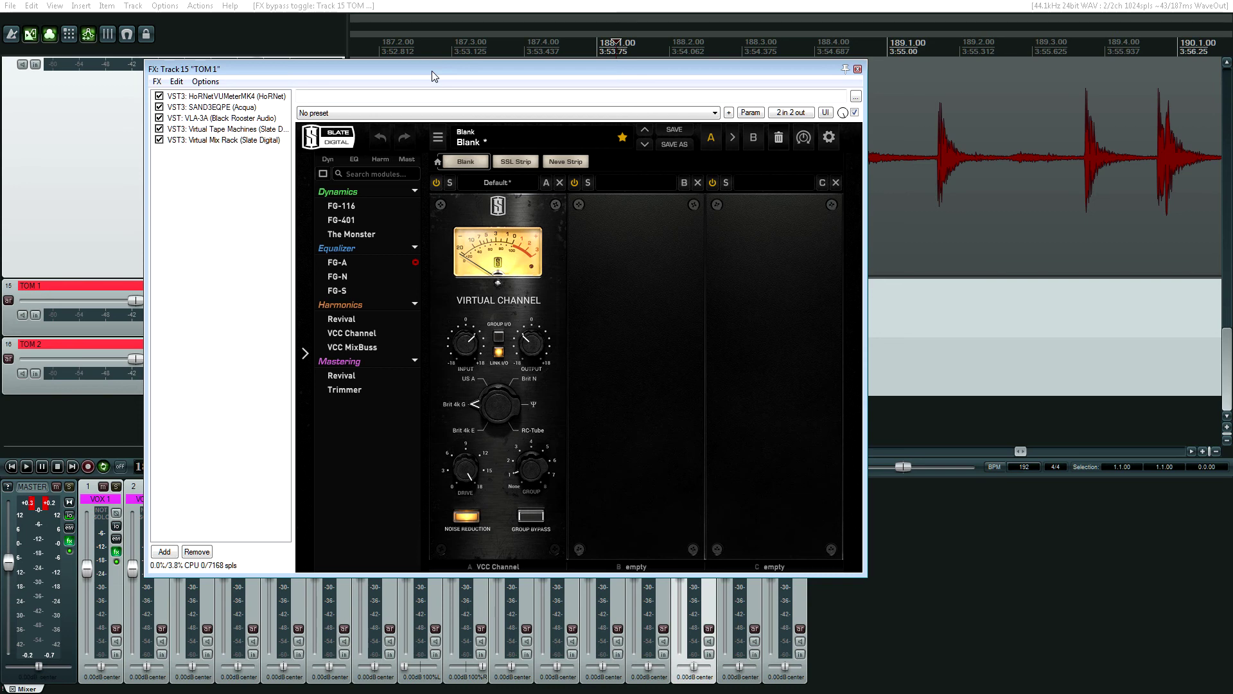
pyautogui.moveTo(432, 70); pyautogui.dragTo(368, 140)
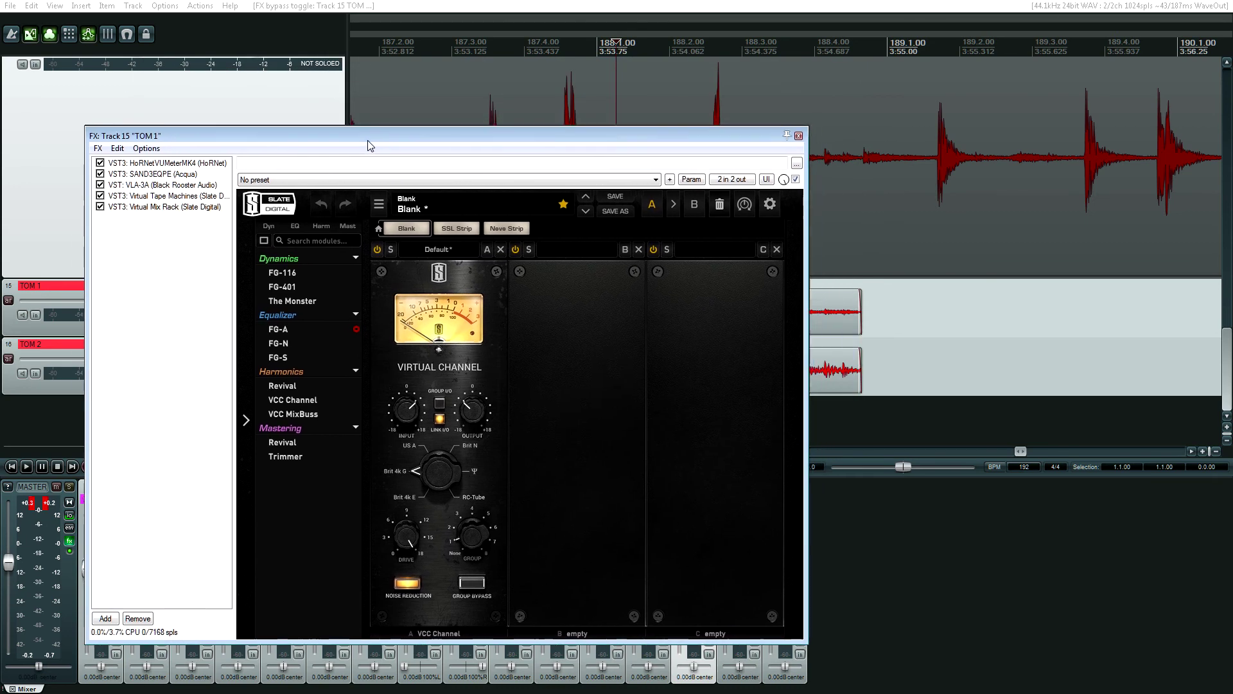
# With HoRNetVUMeterMK4 displayed, unsolo TOM 2 and bypass SAND3EQPE, VLA-3A, Virtual Tape Machines and Virtual Mix Rack in the TOM 1 chain.
pyautogui.click(146, 165)
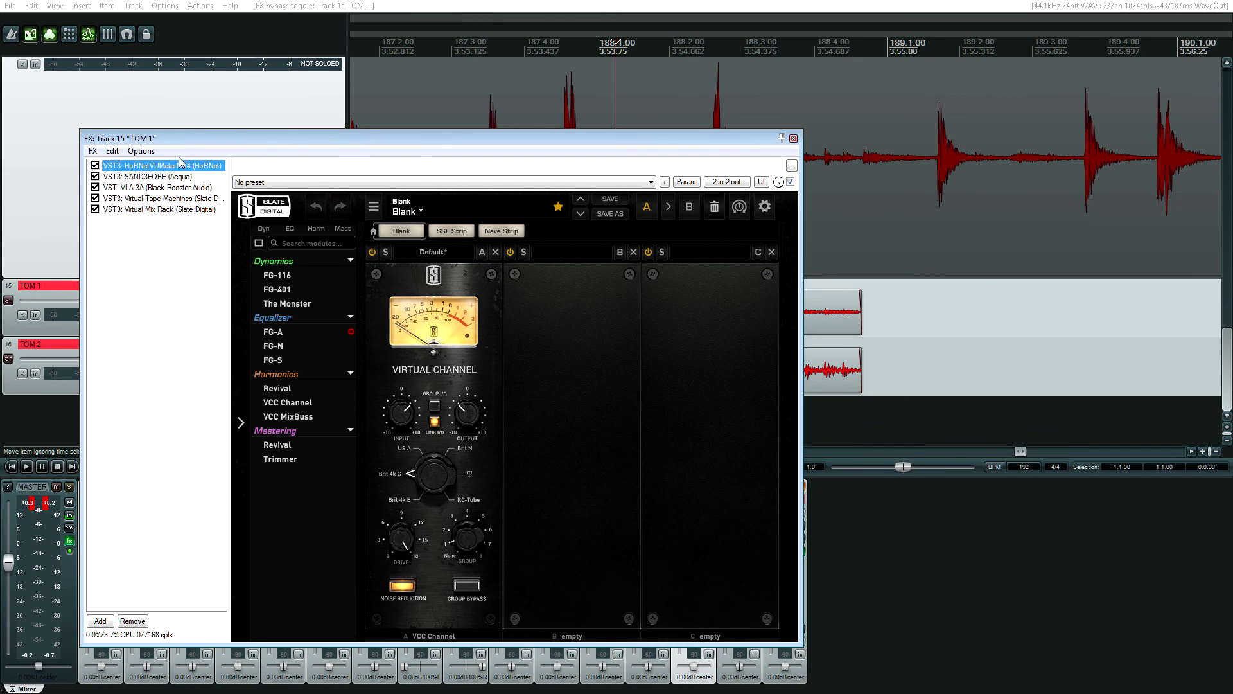
pyautogui.moveTo(146, 138); pyautogui.dragTo(576, 419)
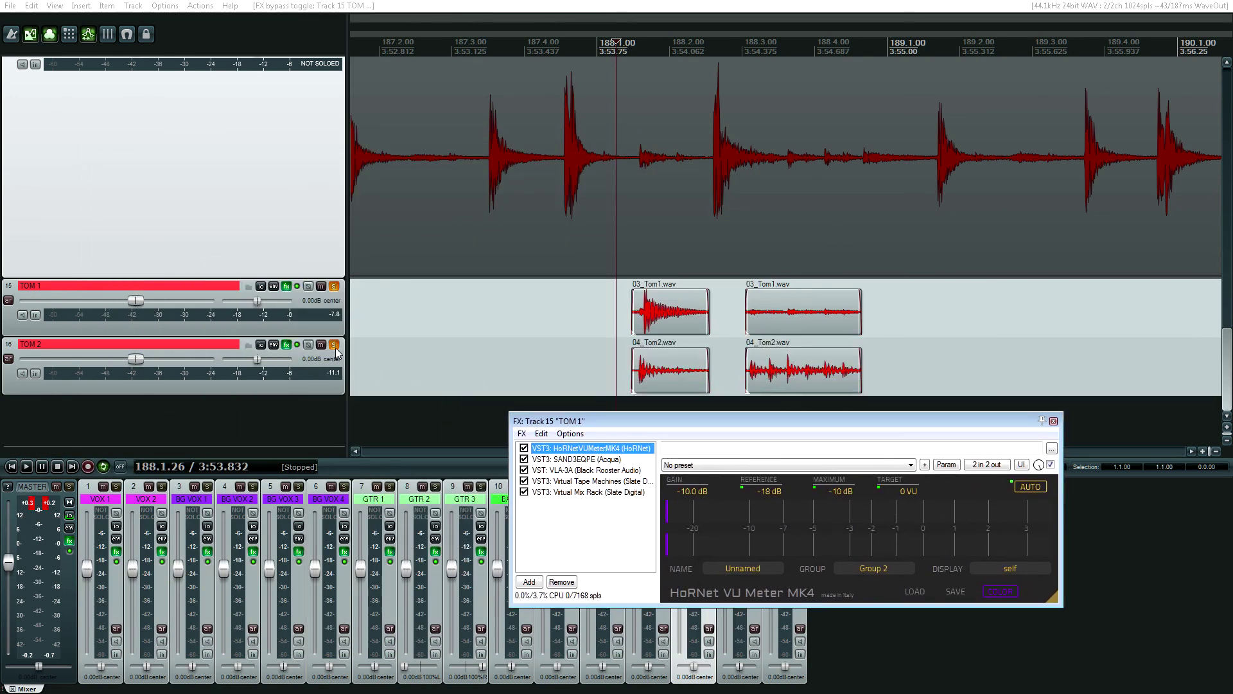
pyautogui.click(334, 345)
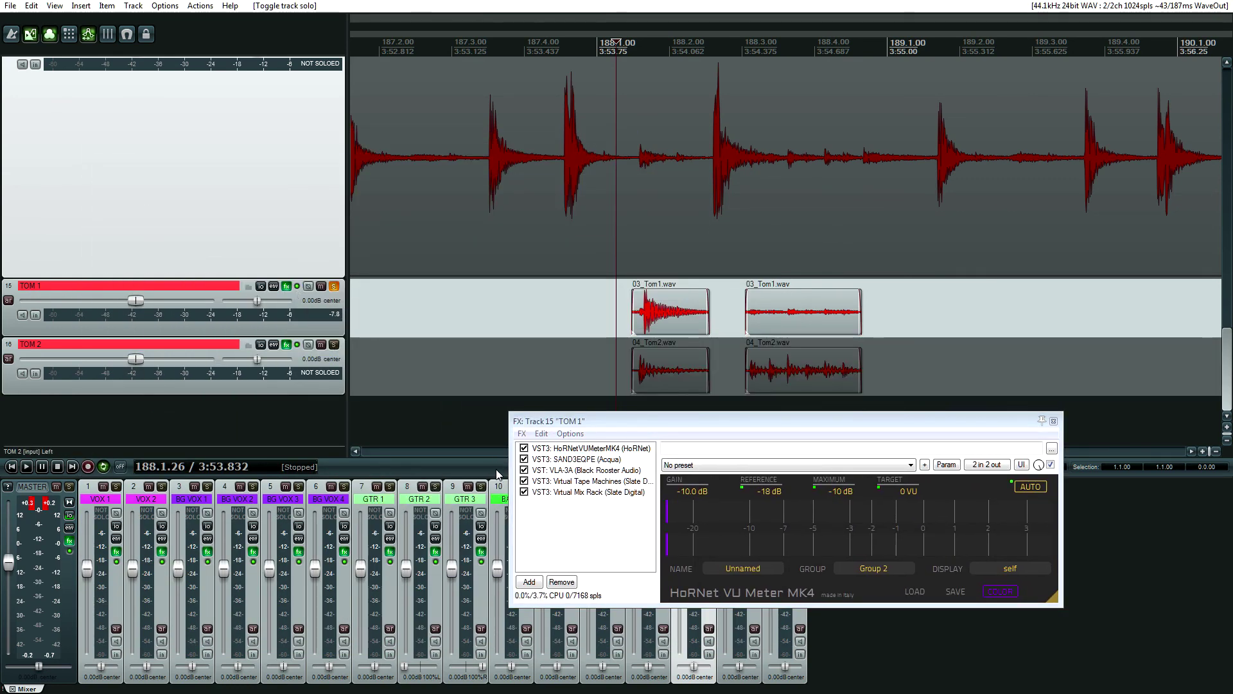
pyautogui.click(524, 458)
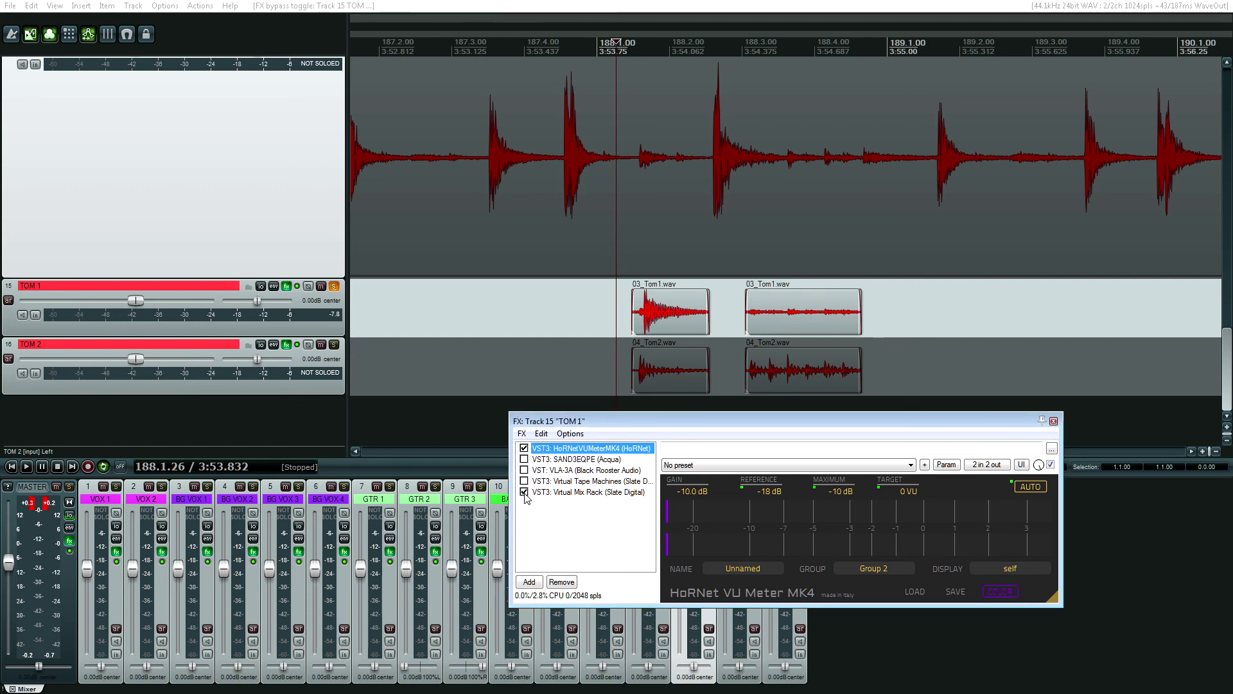
# Place the edit cursor at the start of the TOM 1 hit at 188.1.66 and select HoRNetVUMeterMK4 in its chain.
pyautogui.click(628, 310)
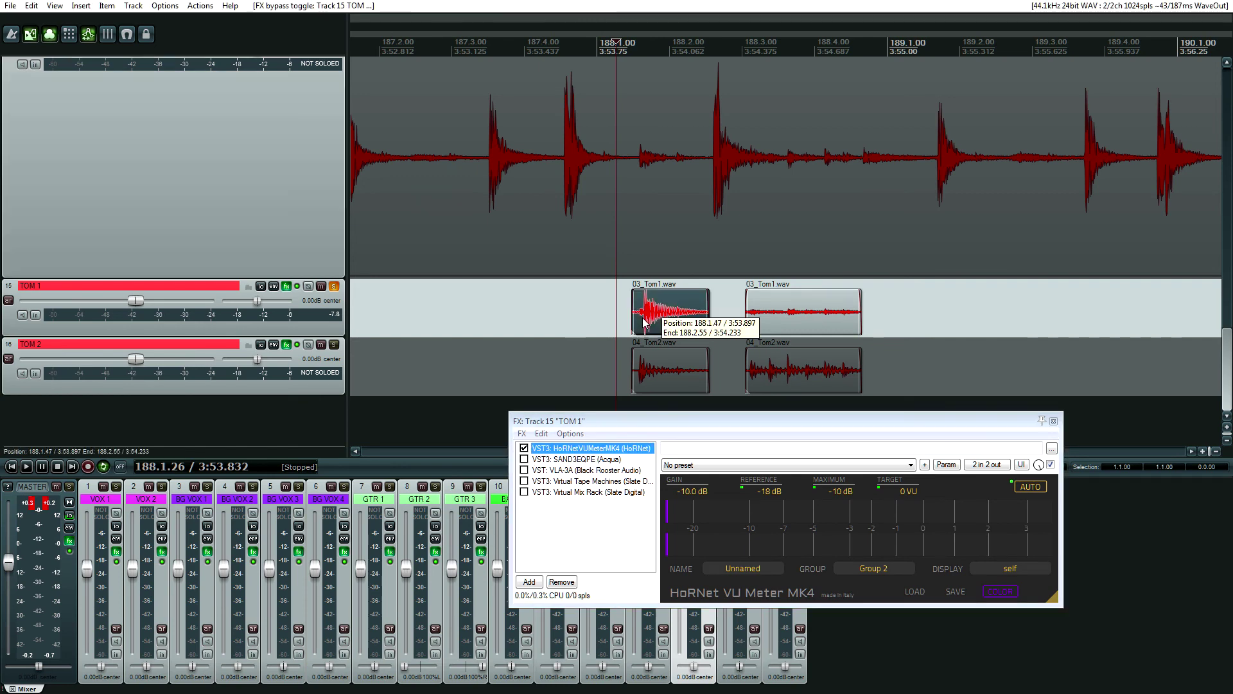
pyautogui.scroll(4, 648, 325)
pyautogui.scroll(3, 636, 321)
pyautogui.click(598, 316)
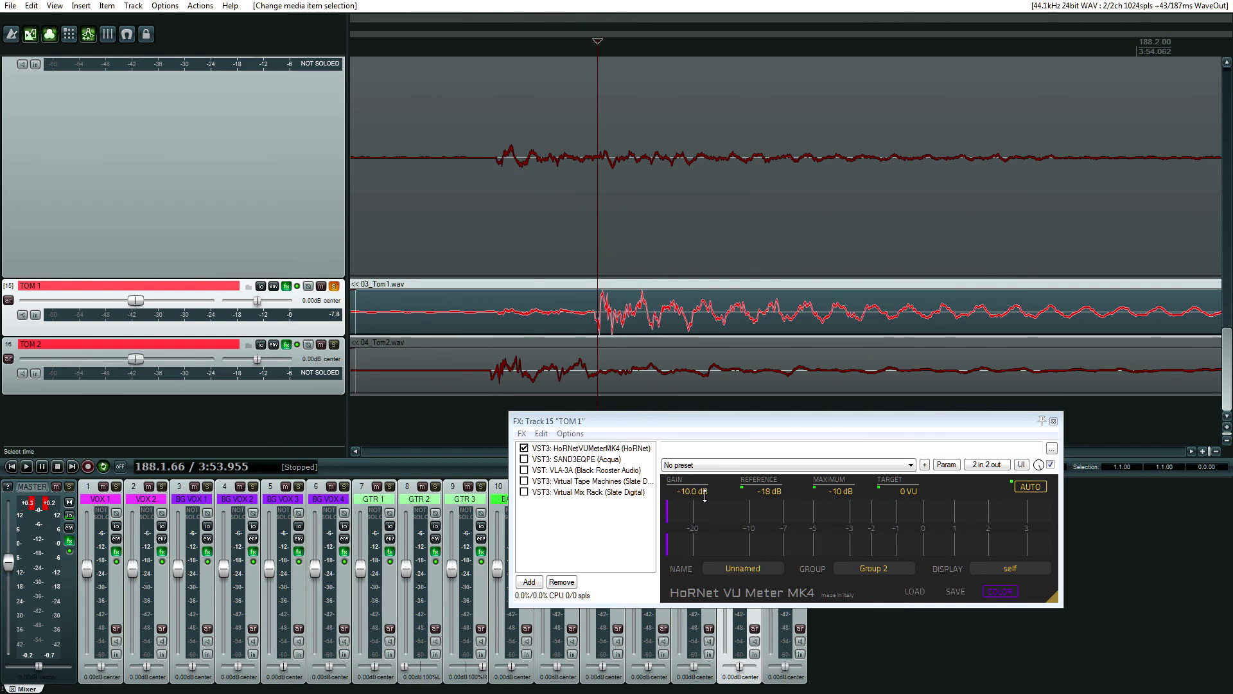
pyautogui.click(571, 448)
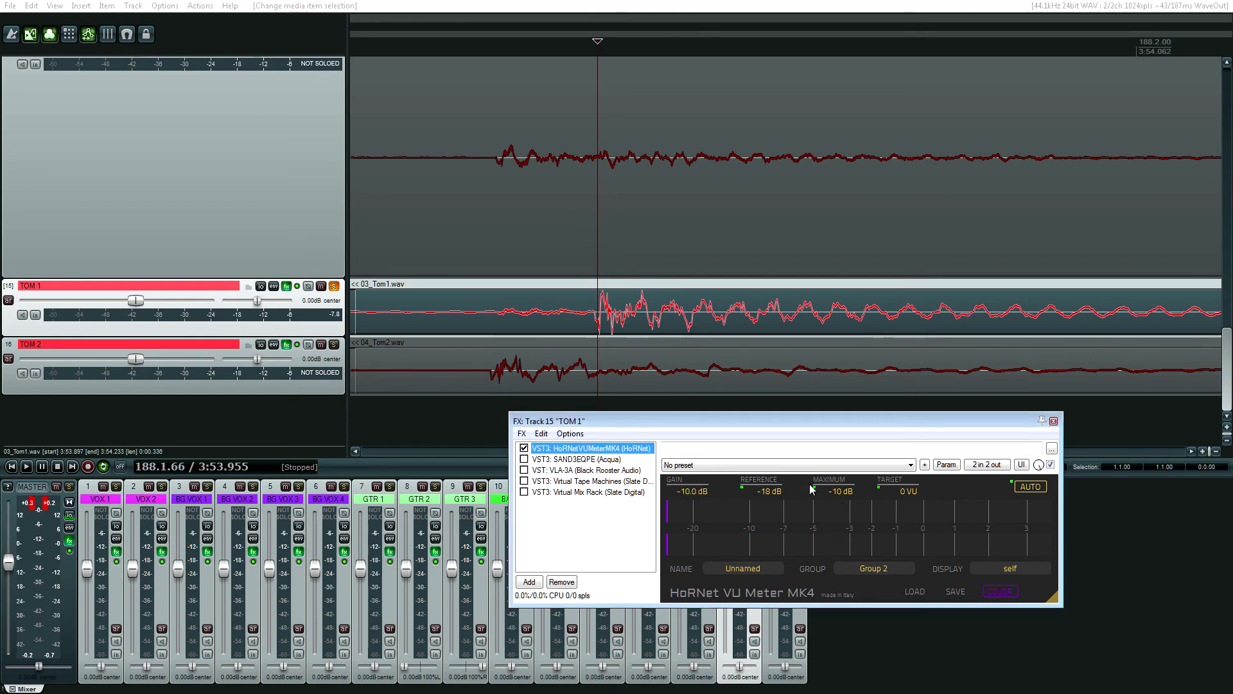
# Audition the TOM 1 fill around measure 186 with only HoRNetVUMeterMK4 active in its chain.
pyautogui.click(483, 334)
pyautogui.scroll(-5, 483, 334)
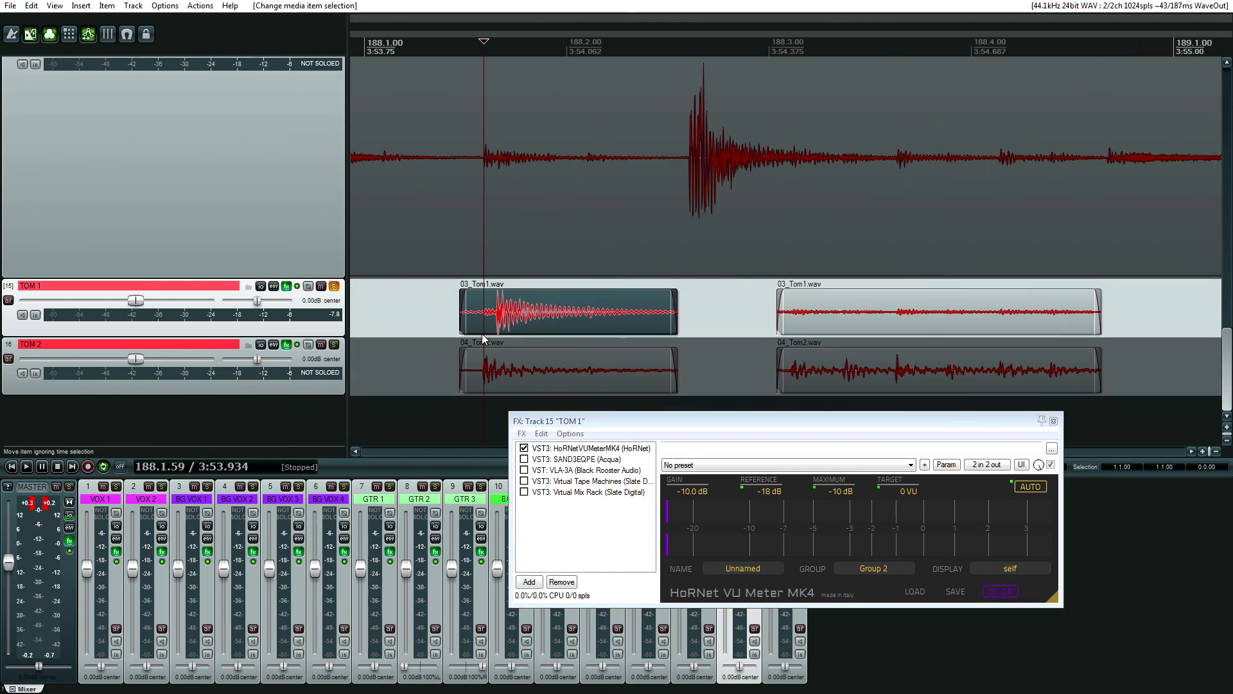
pyautogui.scroll(-5, 453, 316)
pyautogui.press('space')
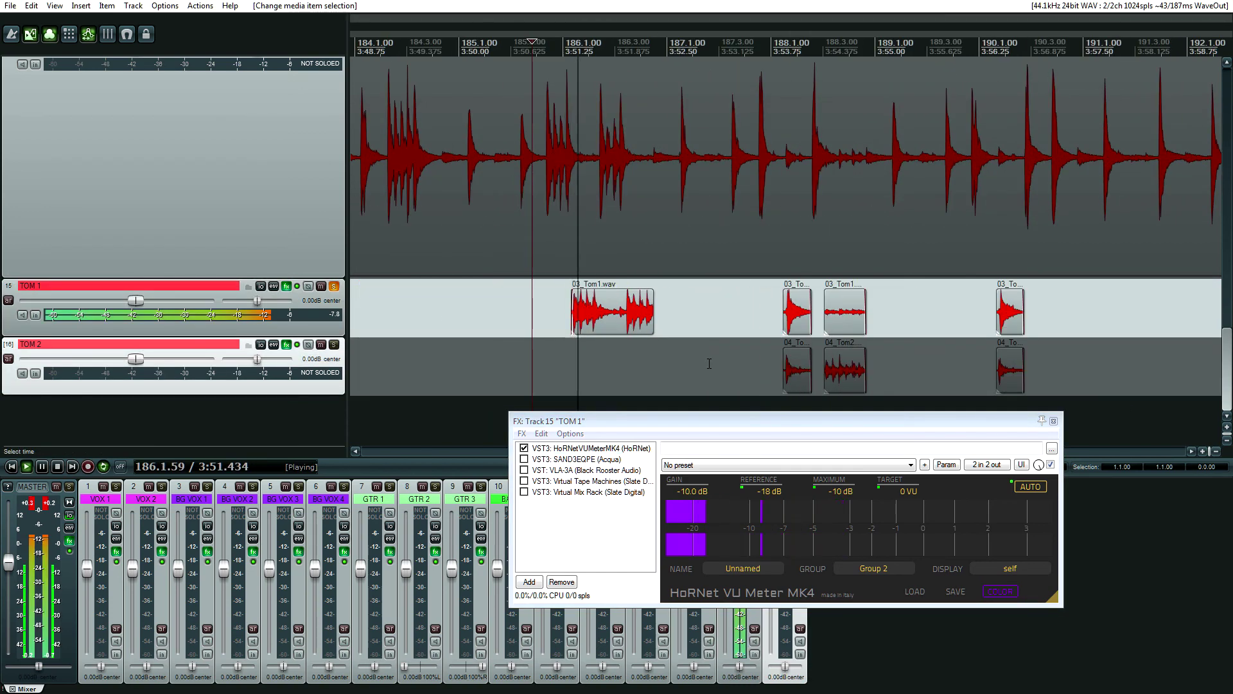
pyautogui.press('space')
pyautogui.click(550, 349)
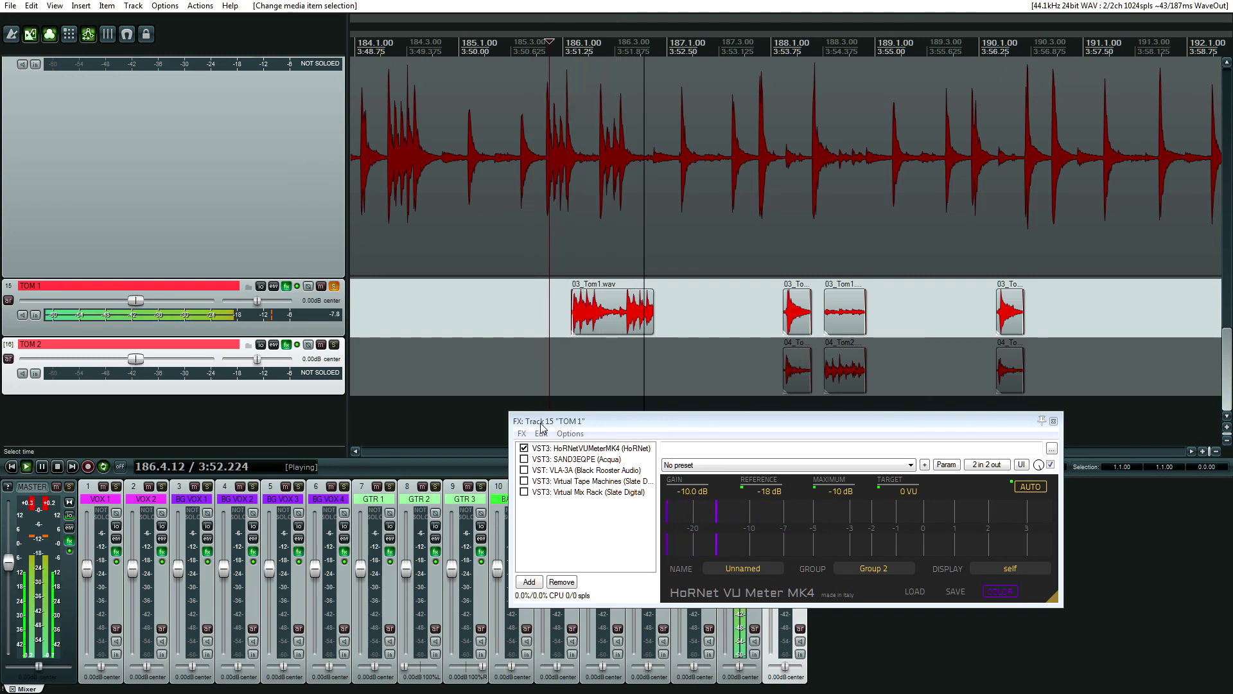
# Re-enable SAND3EQPE, VLA-3A and Virtual Tape Machines one after another in the TOM 1 chain, auditioning the measure 186 fill with each addition.
pyautogui.click(524, 459)
pyautogui.press('space')
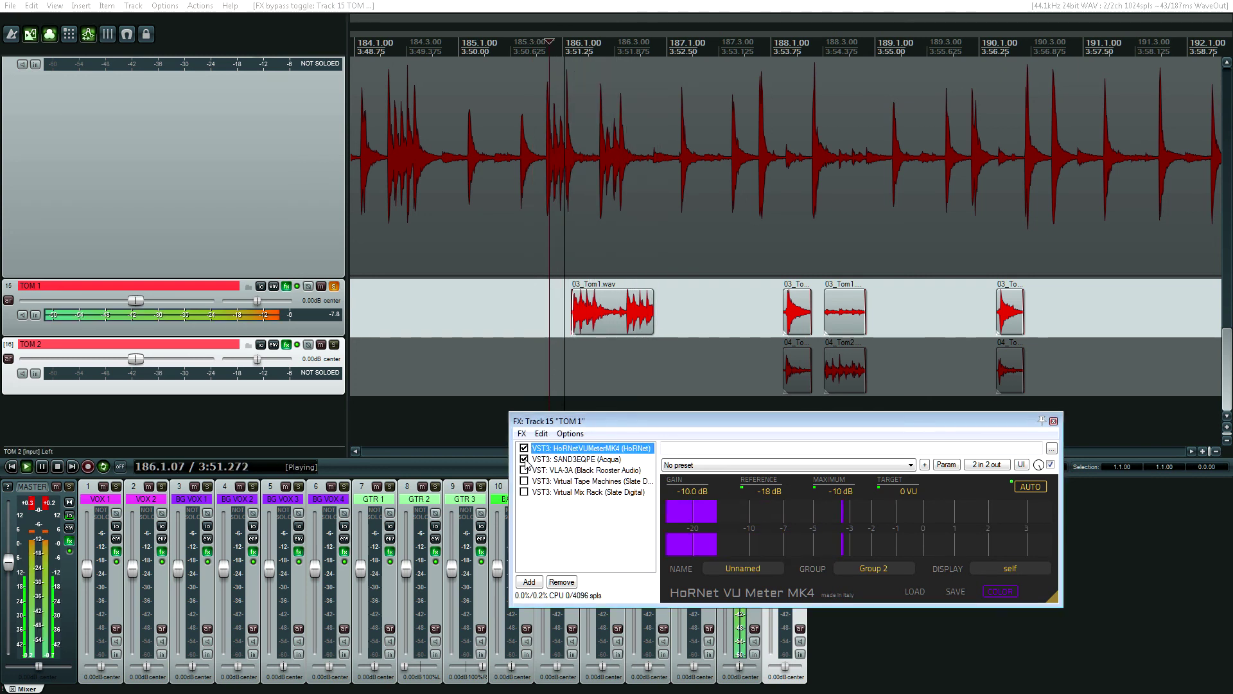
pyautogui.press('space')
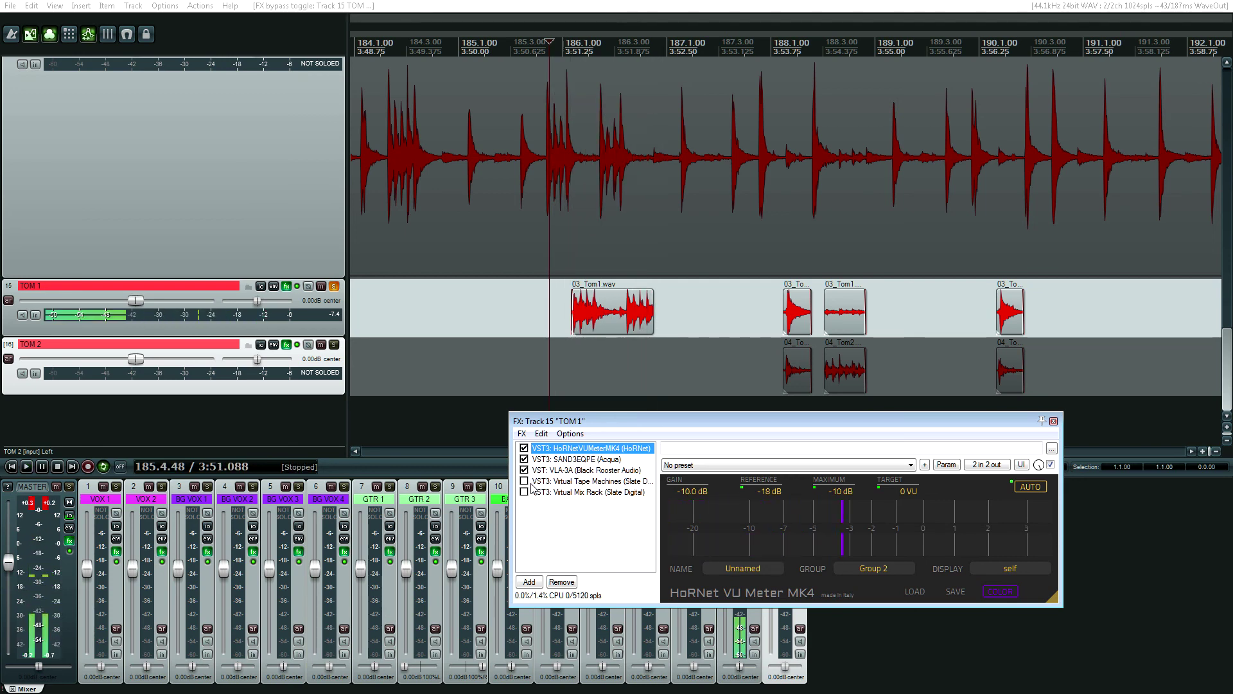
pyautogui.click(524, 480)
pyautogui.press('space')
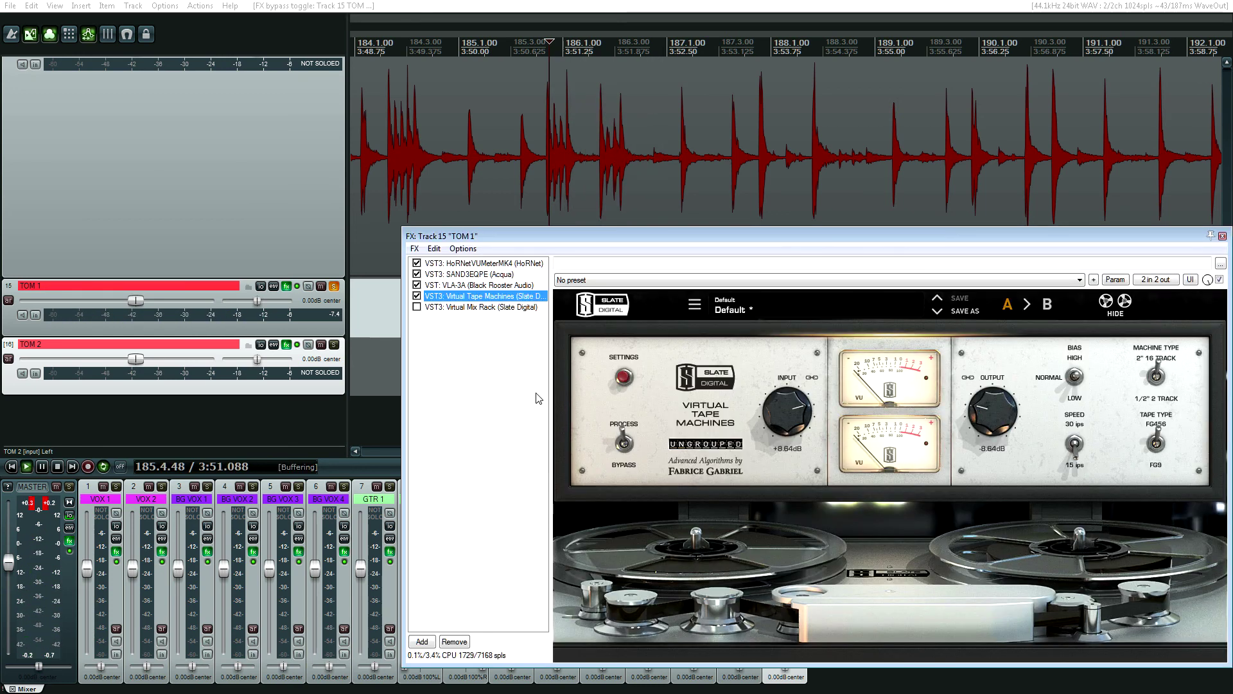
# Display VLA-3A and Virtual Tape Machines in the TOM 1 chain while replaying the fill from just before measure 186.
pyautogui.click(510, 284)
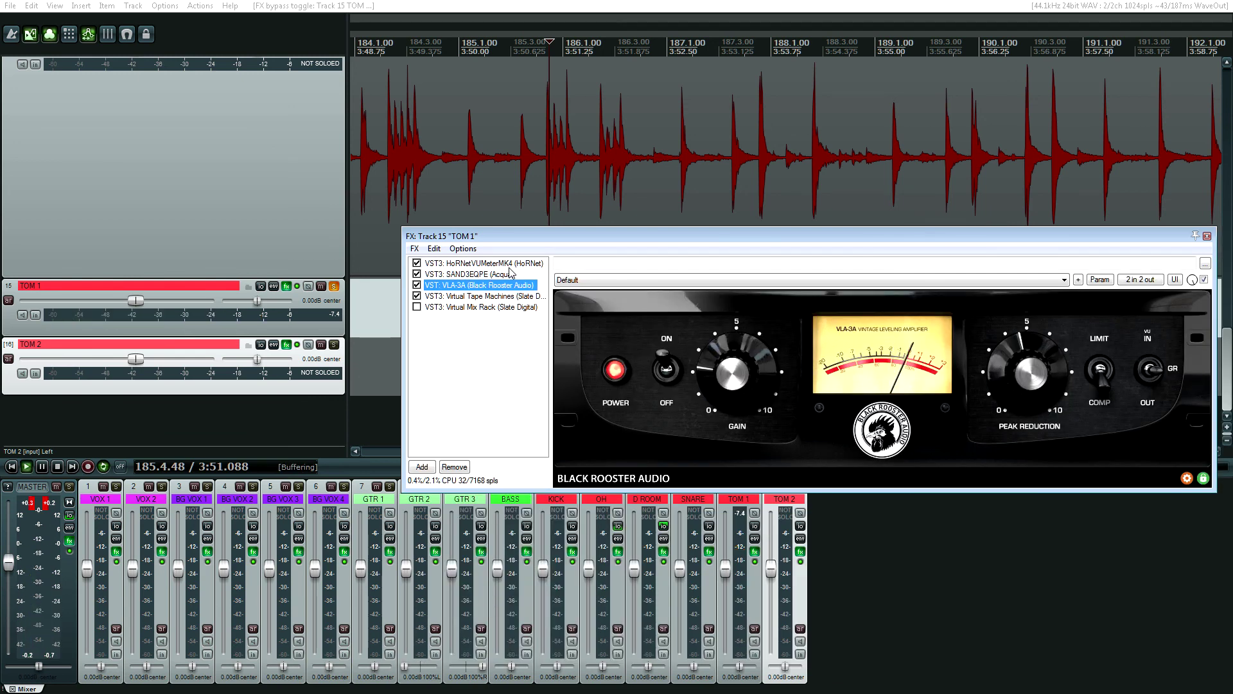
pyautogui.press('space')
pyautogui.press('space')
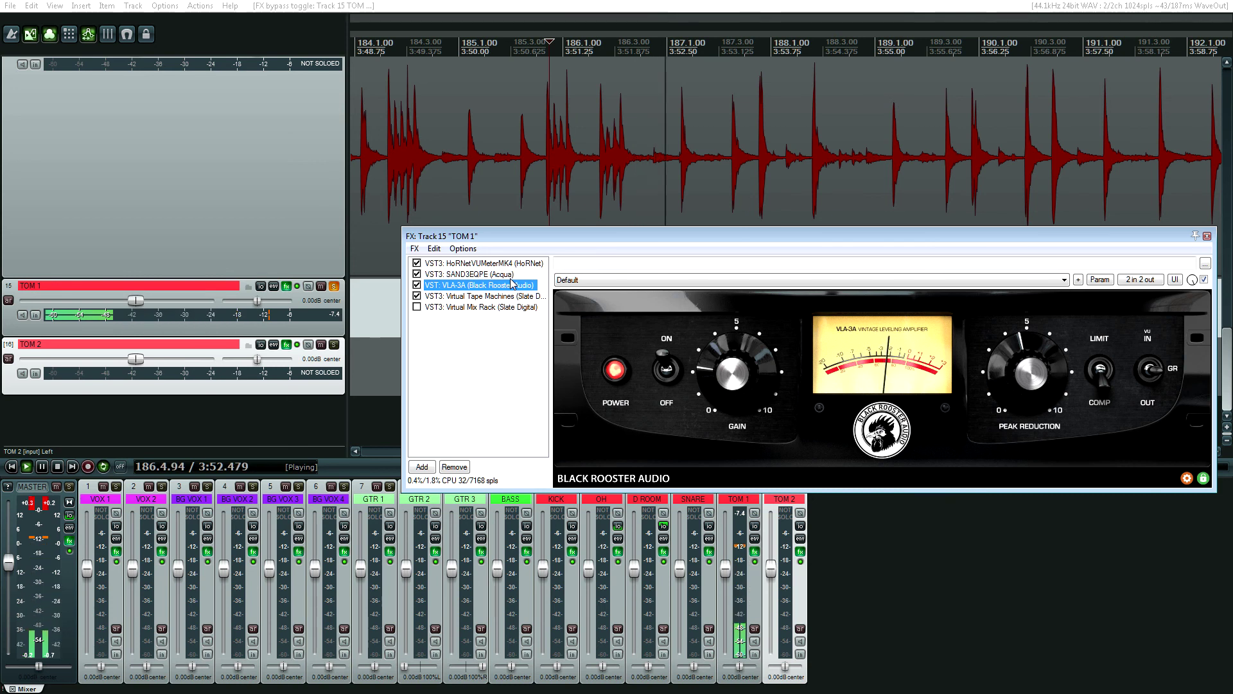
pyautogui.press('space')
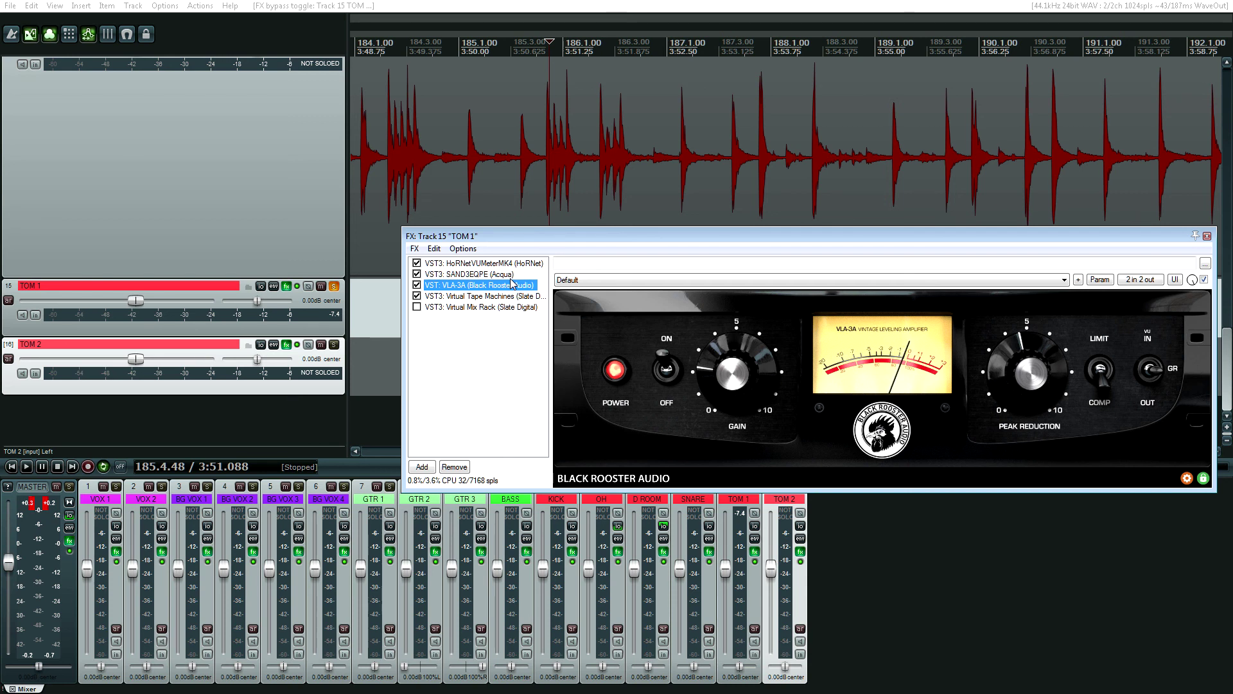
pyautogui.press('space')
pyautogui.click(480, 296)
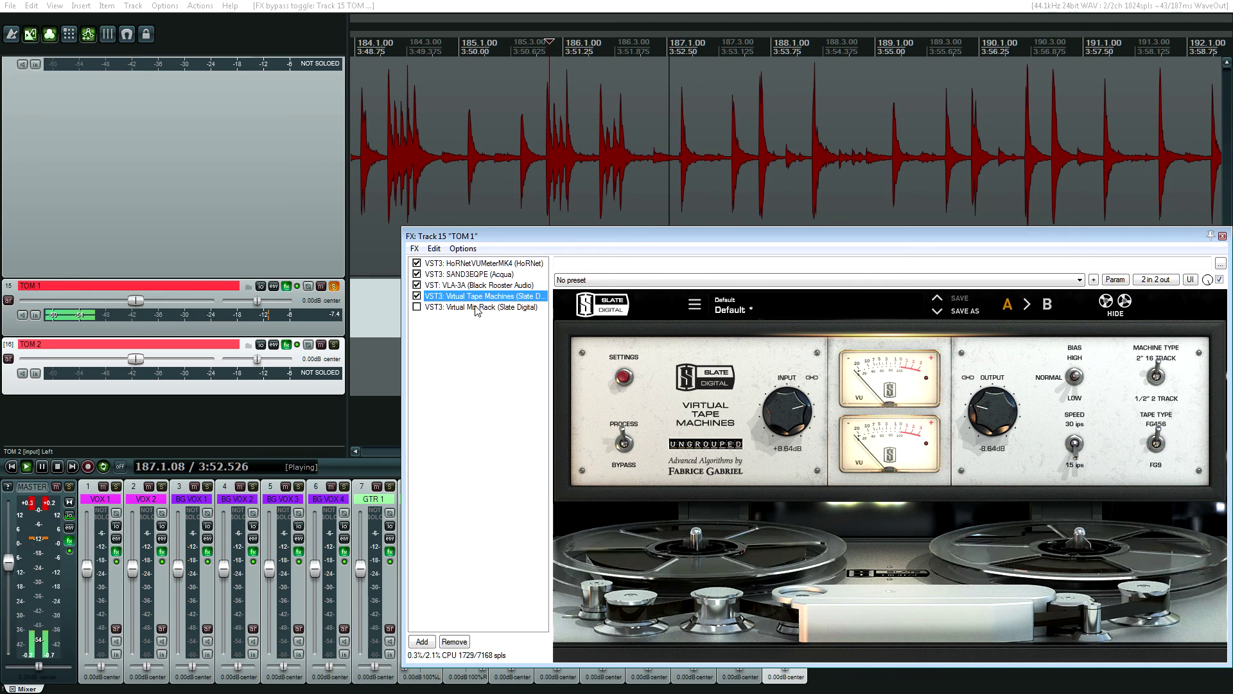
pyautogui.press('space')
# Move the TOM 1 chain window clear of the tom clips and audition the TOM 1 hit at measure 188.
pyautogui.moveTo(639, 242); pyautogui.dragTo(503, 406)
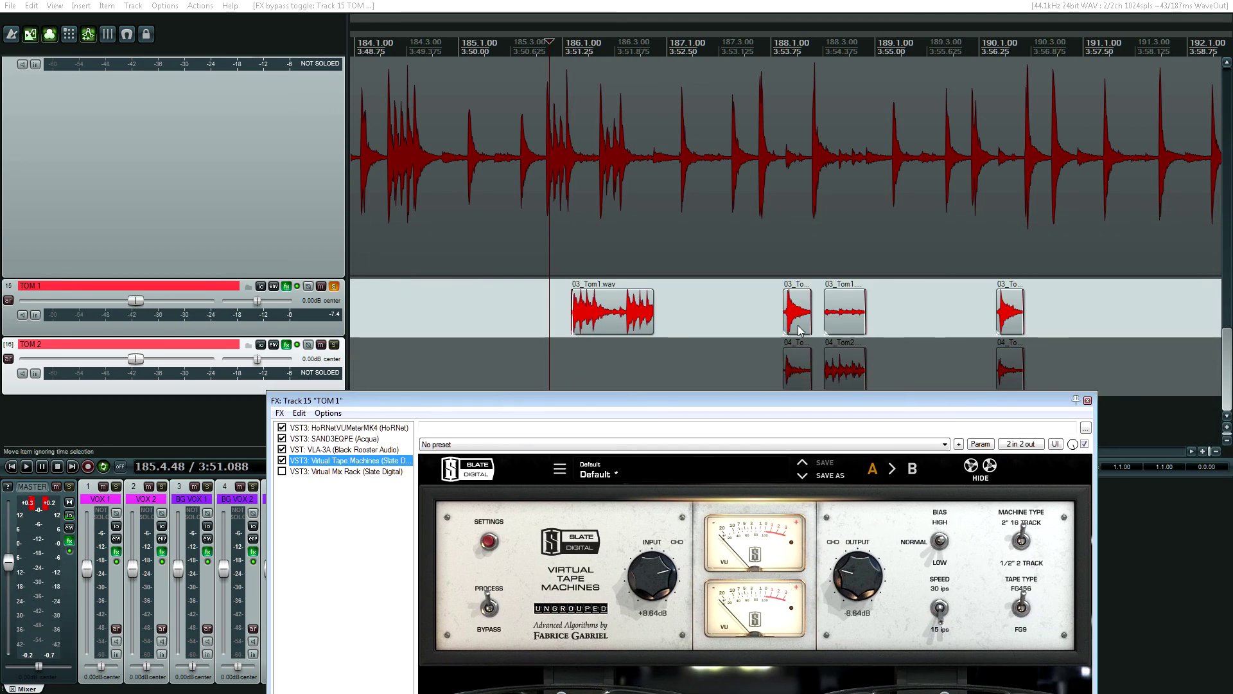
pyautogui.click(777, 319)
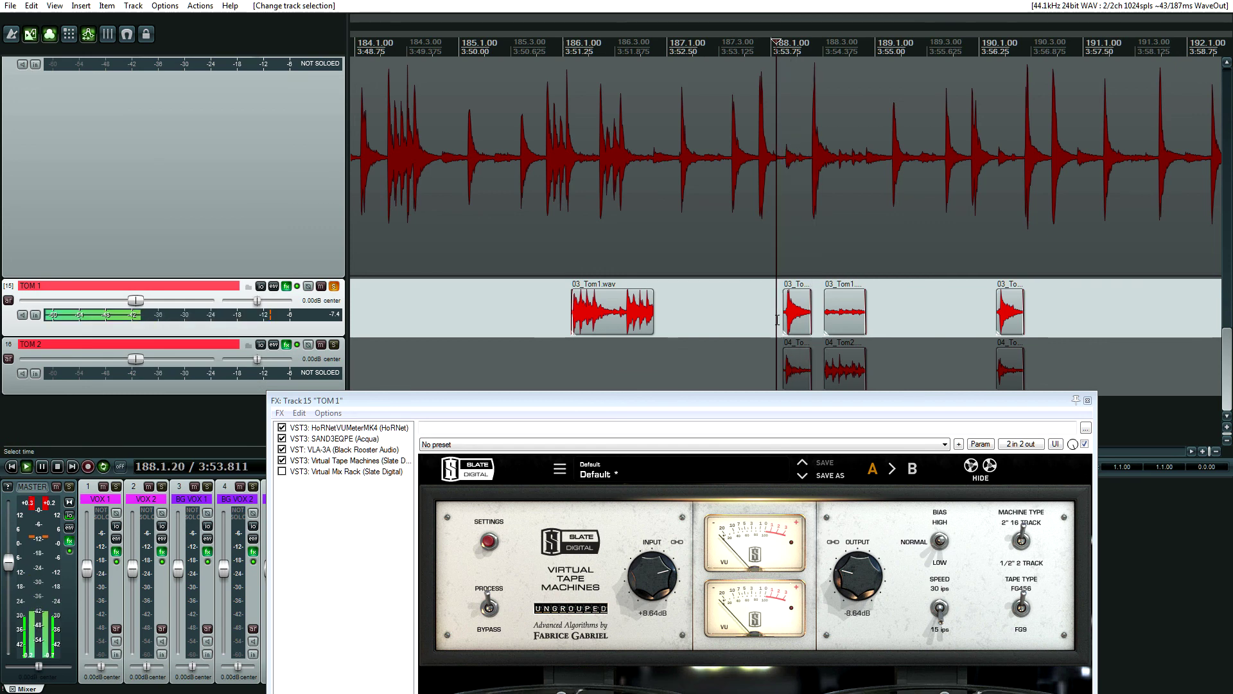
pyautogui.press('space')
# Place the edit cursor at the TOM 2 hit at 188.1.67, solo TOM 2 instead of TOM 1, and open the TOM 2 chain.
pyautogui.press('Down')
pyautogui.press('Tab')
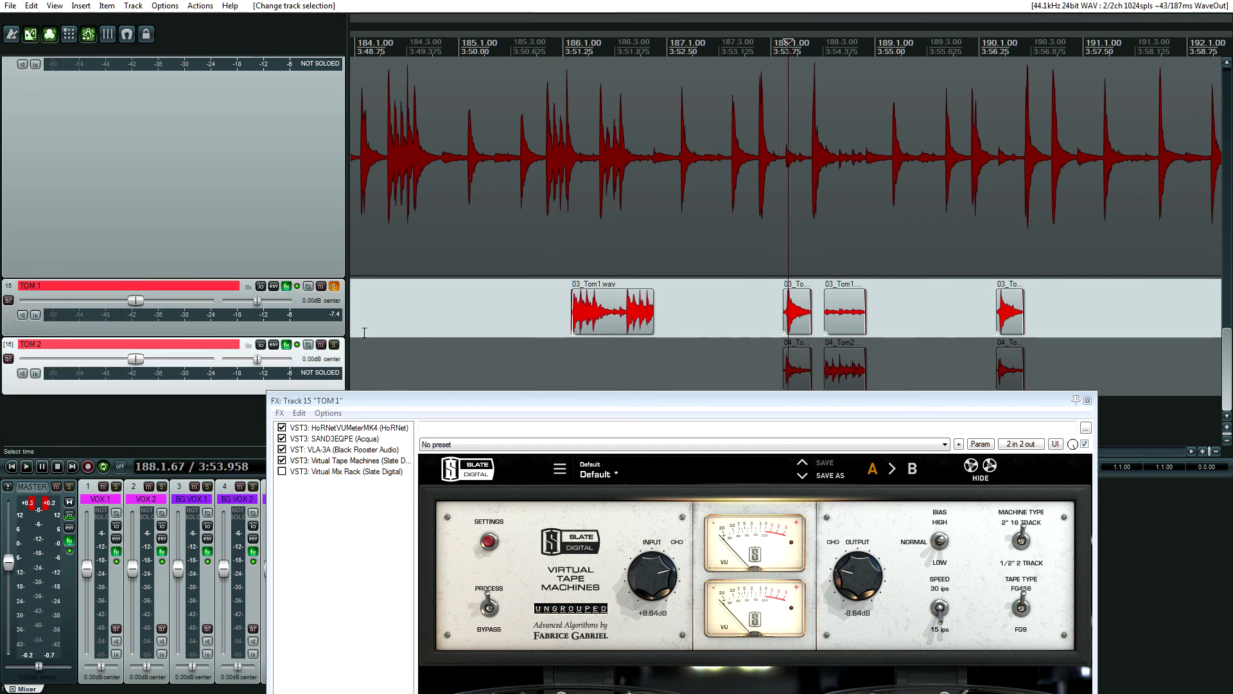
pyautogui.click(334, 345)
pyautogui.click(334, 286)
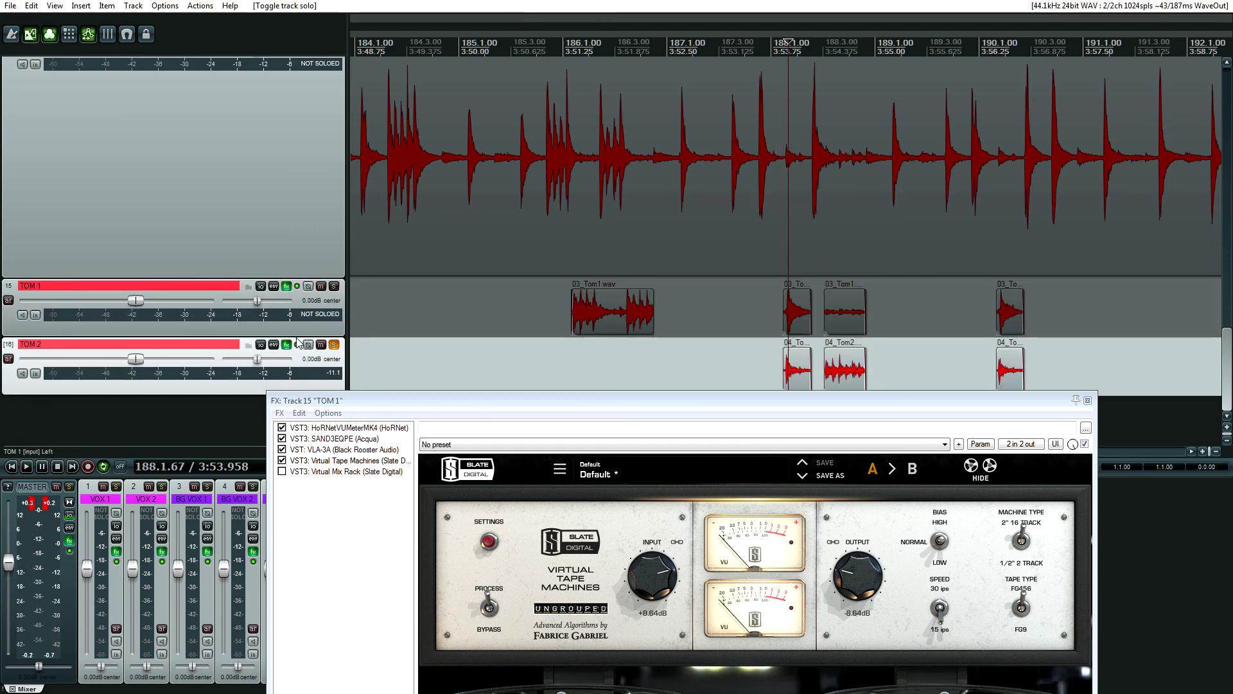
pyautogui.hotkey('shift', 'f')
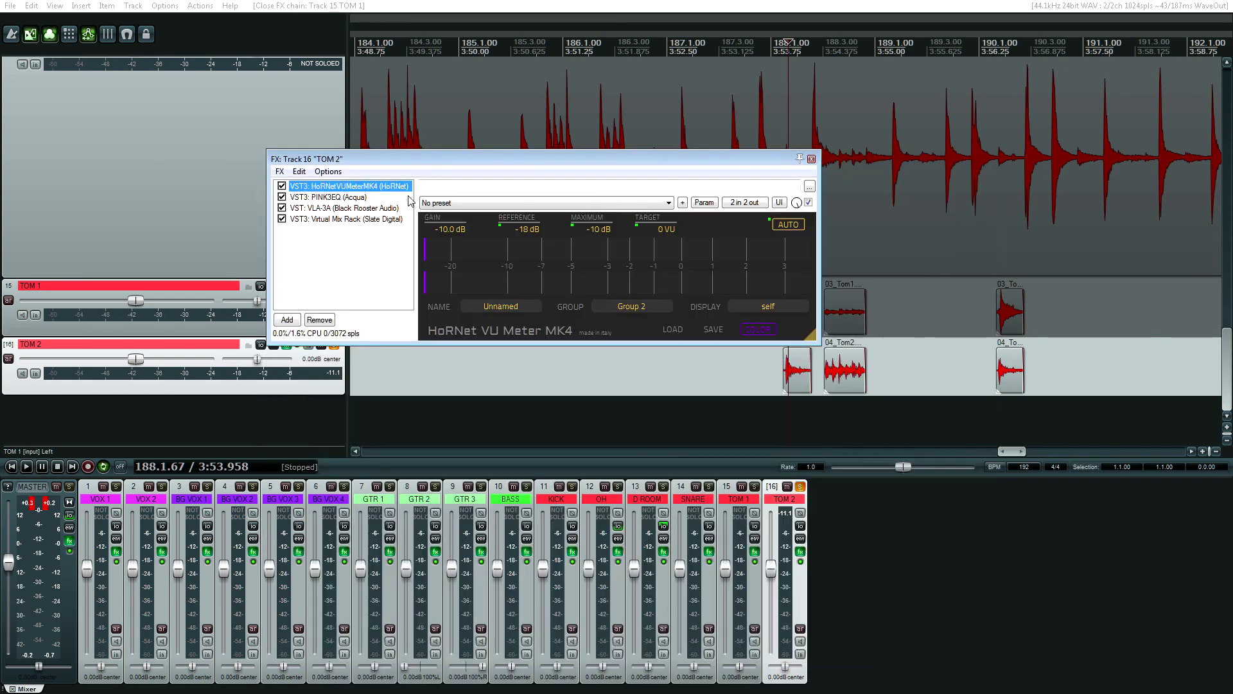
# Review the PINK3EQ, VLA-3A and Virtual Mix Rack plug-ins in the TOM 2 chain.
pyautogui.click(347, 197)
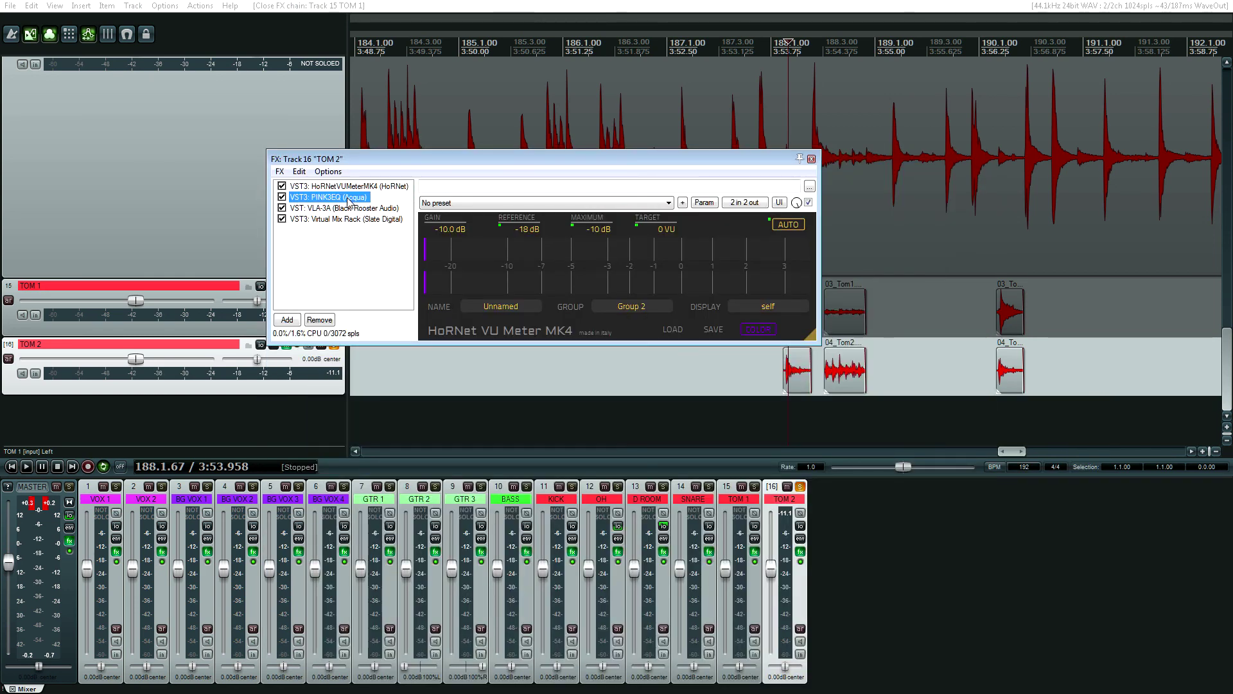
pyautogui.moveTo(583, 161); pyautogui.dragTo(476, 291)
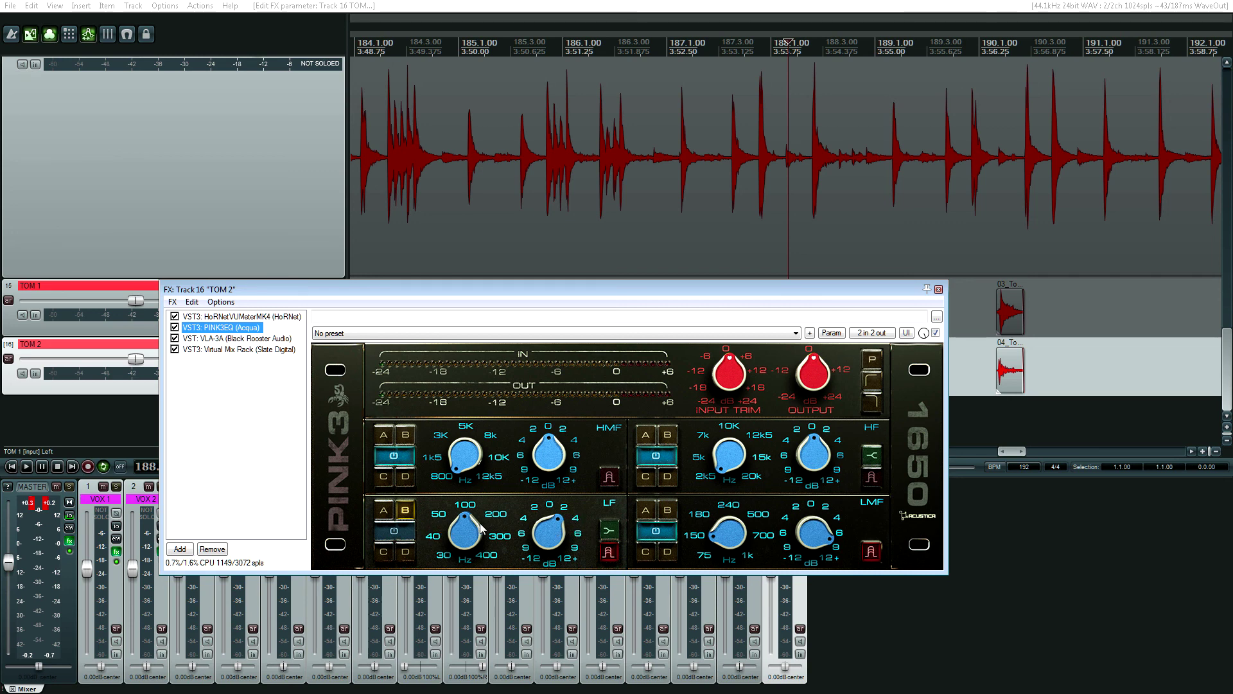
pyautogui.click(208, 338)
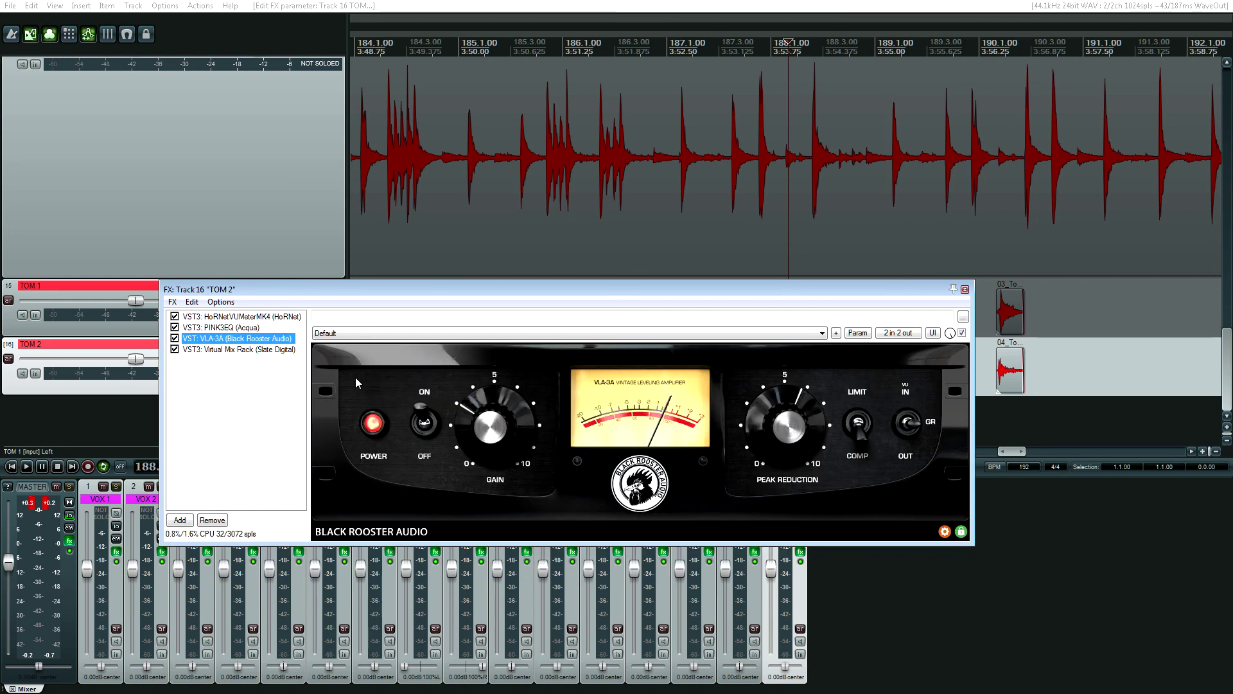
pyautogui.click(230, 351)
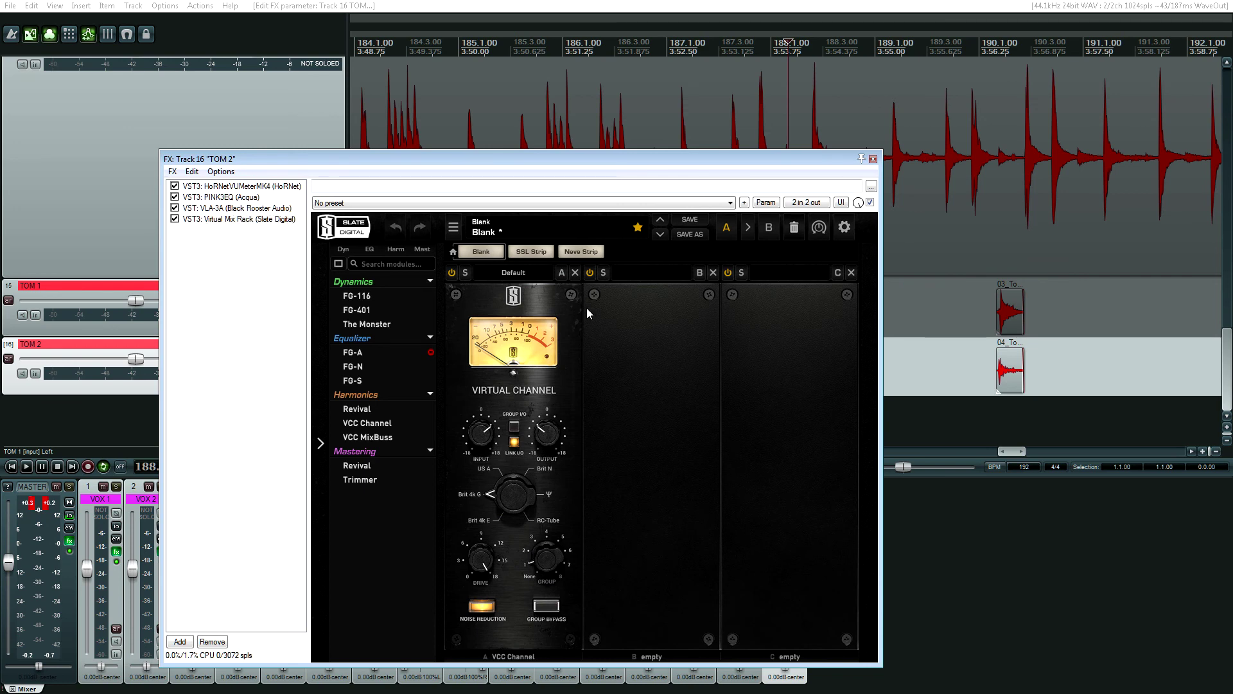
# Bypass PINK3EQ, VLA-3A and Virtual Mix Rack in the TOM 2 chain and audition the unprocessed tom from 188.1.07.
pyautogui.click(239, 186)
pyautogui.moveTo(295, 164); pyautogui.dragTo(973, 395)
pyautogui.click(225, 370)
pyautogui.press('b')
pyautogui.press('space')
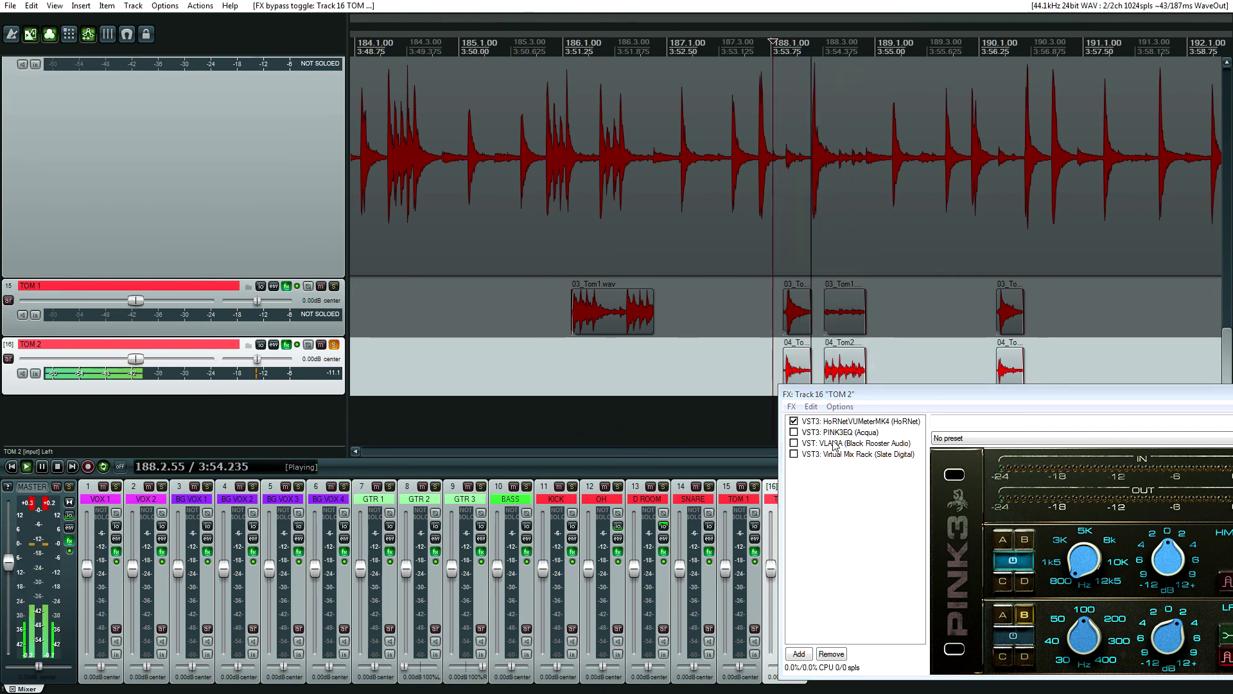
# Re-enable PINK3EQ and VLA-3A in turn on TOM 2, auditioning the hits from 188.1.07 with each one.
pyautogui.click(795, 433)
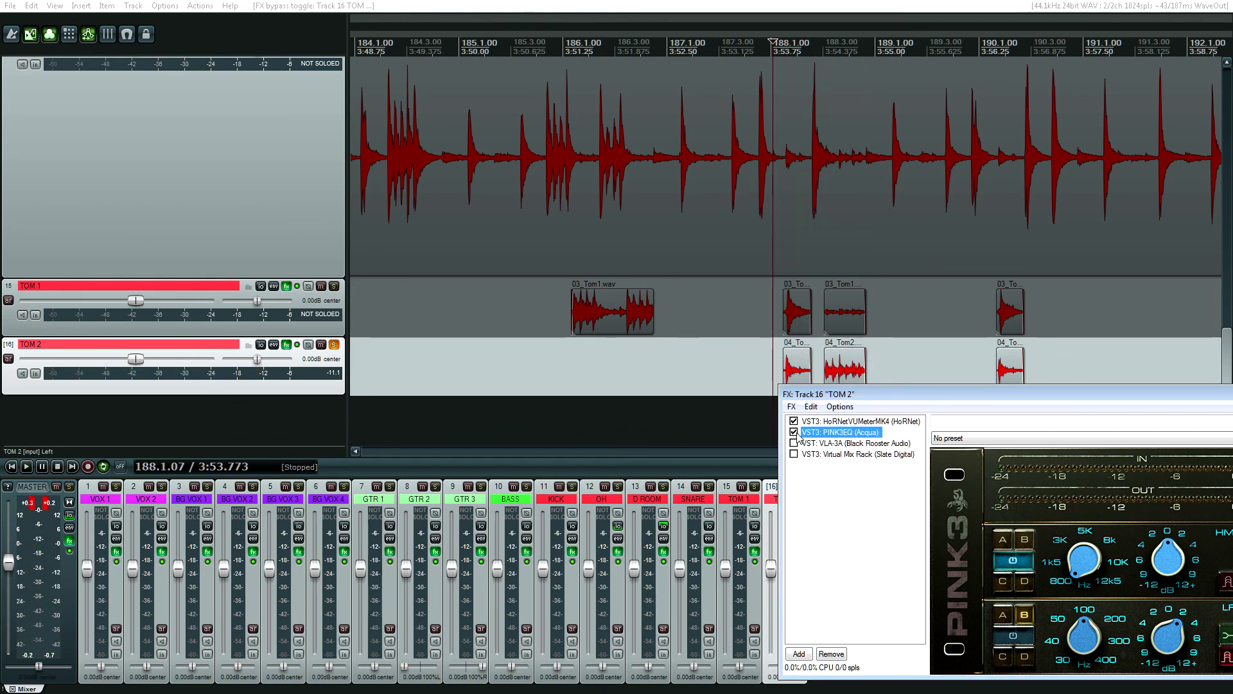
pyautogui.press('space')
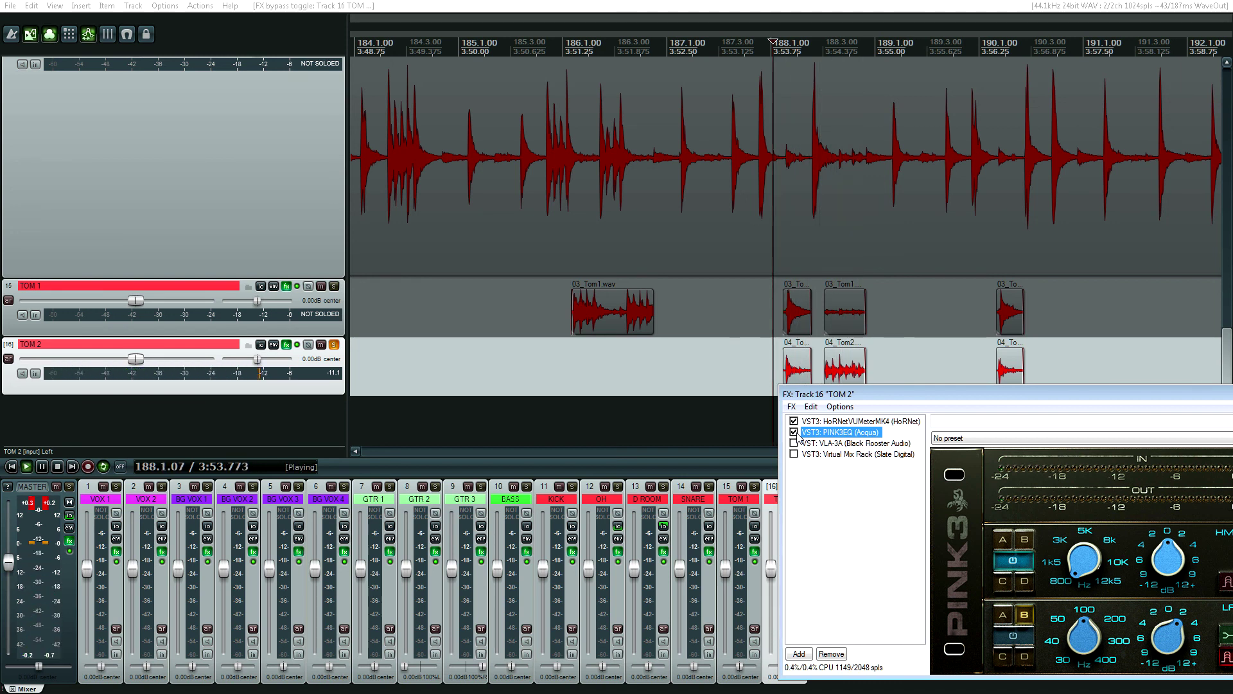
pyautogui.press('space')
pyautogui.click(793, 444)
pyautogui.press('space')
# Display VLA-3A on TOM 2 and replay the measure 188 hits several times, starting playback from progressively earlier points.
pyautogui.click(809, 444)
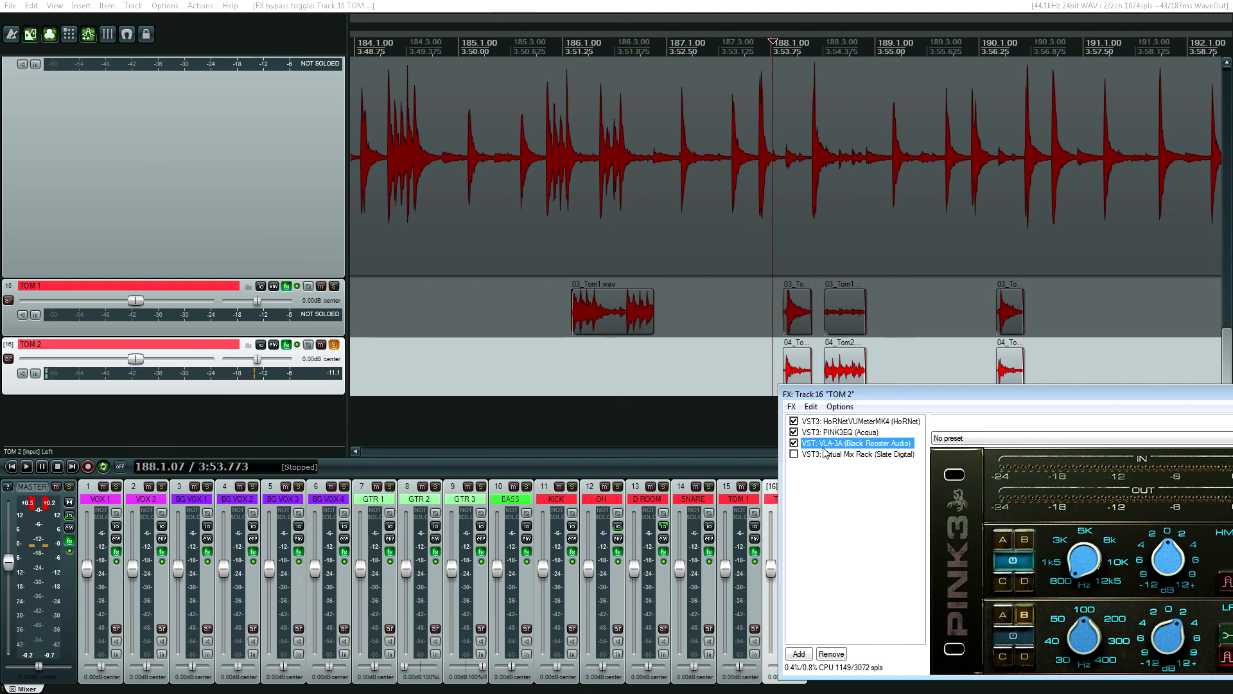
pyautogui.press('space')
pyautogui.press('space')
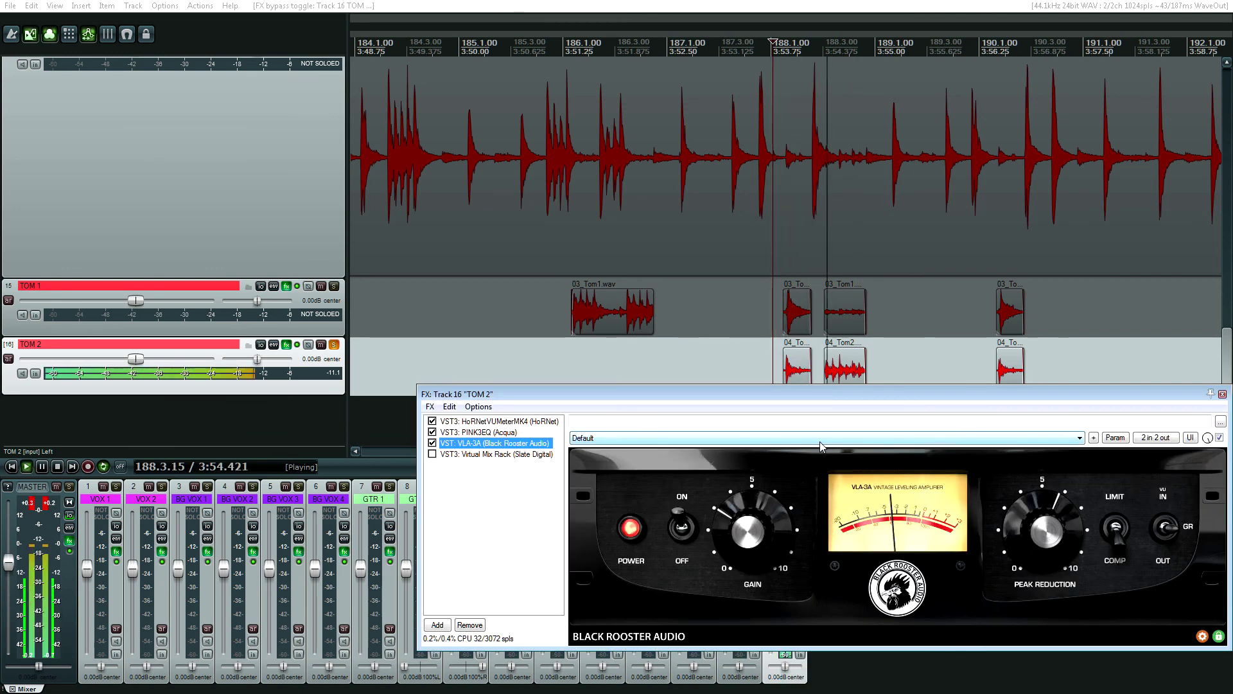
pyautogui.click(742, 379)
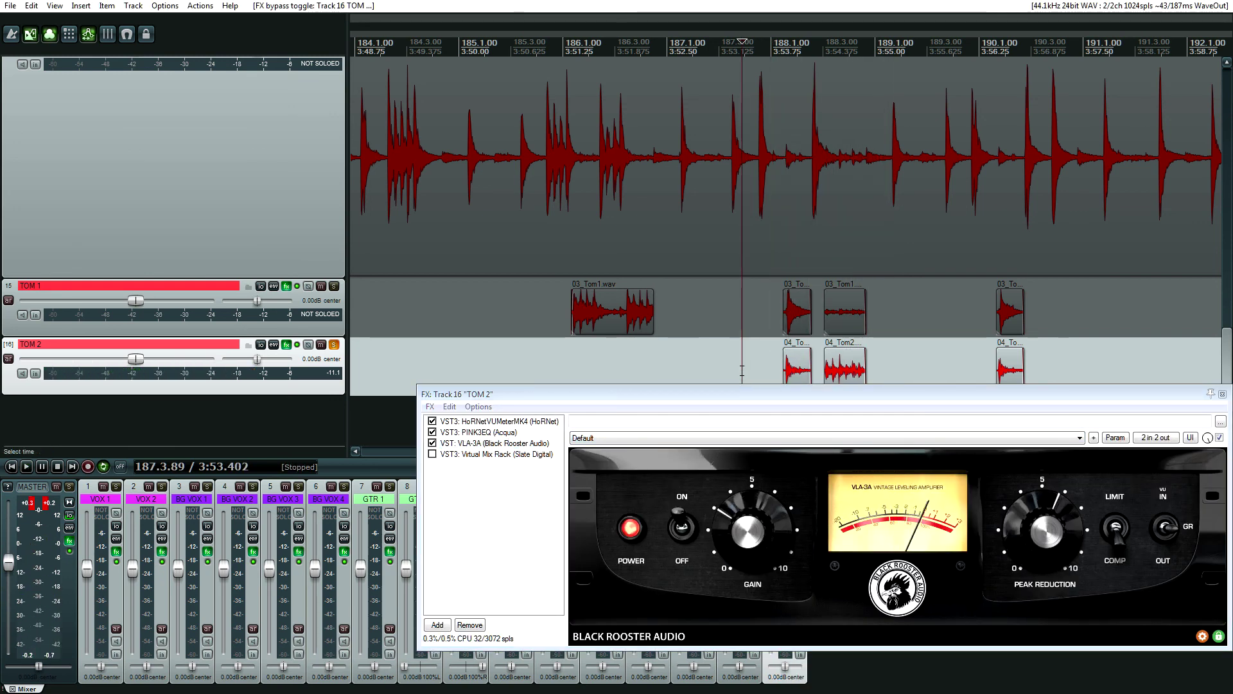
pyautogui.press('space')
pyautogui.press('space')
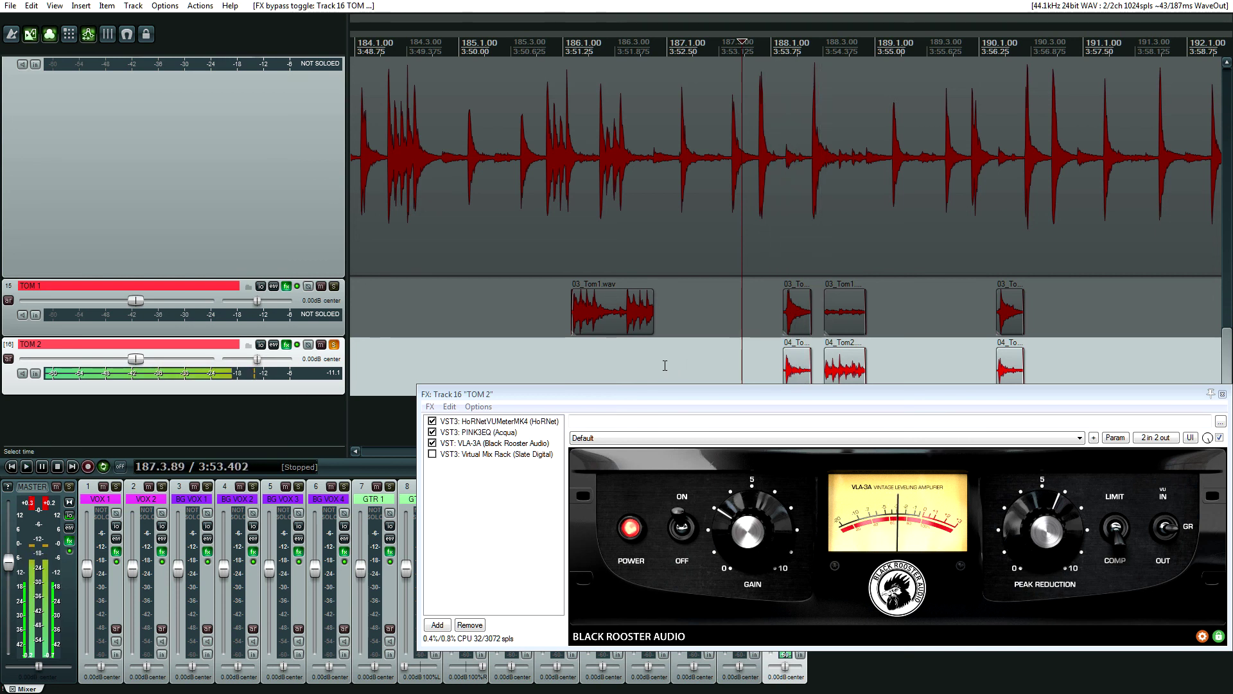
pyautogui.click(650, 365)
pyautogui.press('space')
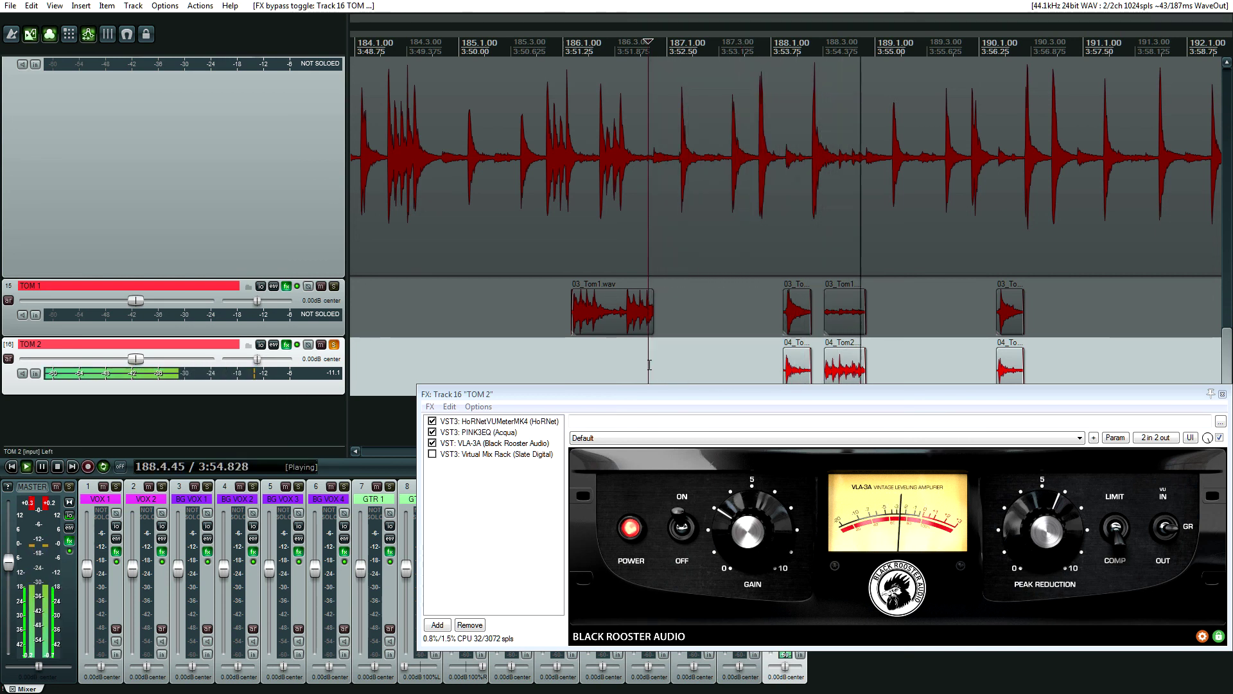
pyautogui.press('space')
# Re-enable Virtual Mix Rack on TOM 2, audition the fully processed tom, and close the TOM 2 chain.
pyautogui.click(432, 453)
pyautogui.press('space')
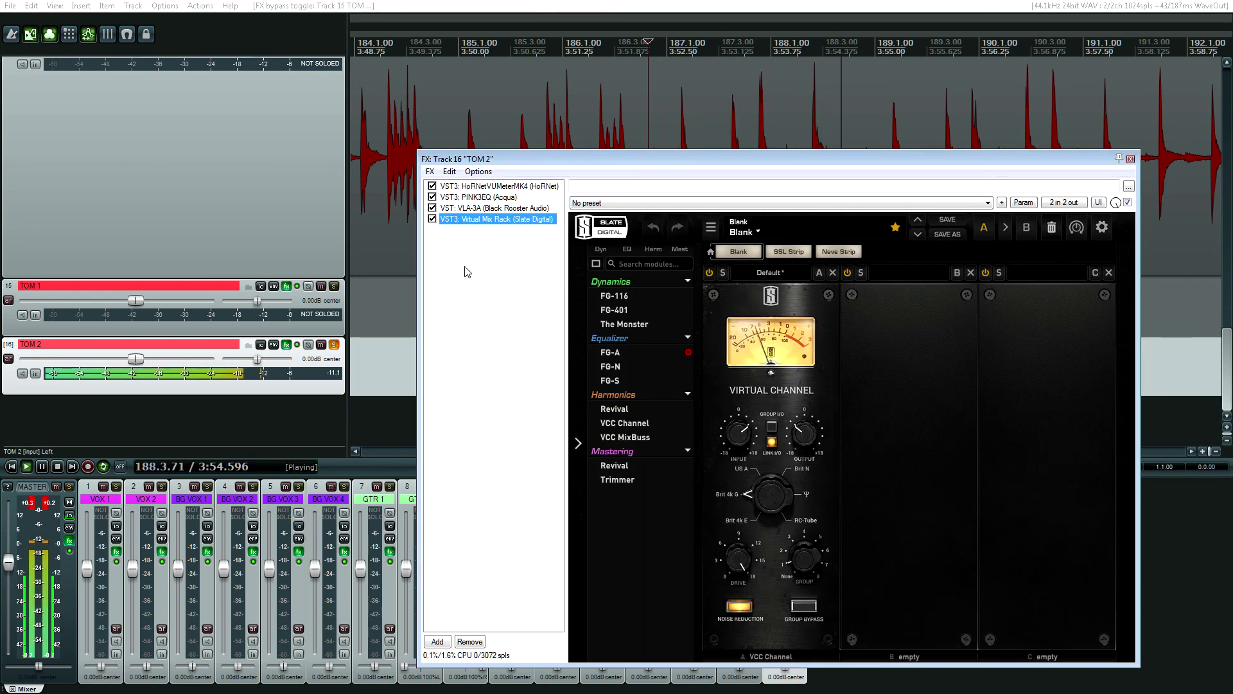
pyautogui.press('space')
pyautogui.click(879, 286)
pyautogui.click(1130, 159)
# Survey the whole song's tom clips on the timeline and place the edit cursor at 198.4.79.
pyautogui.moveTo(998, 452); pyautogui.dragTo(1041, 455)
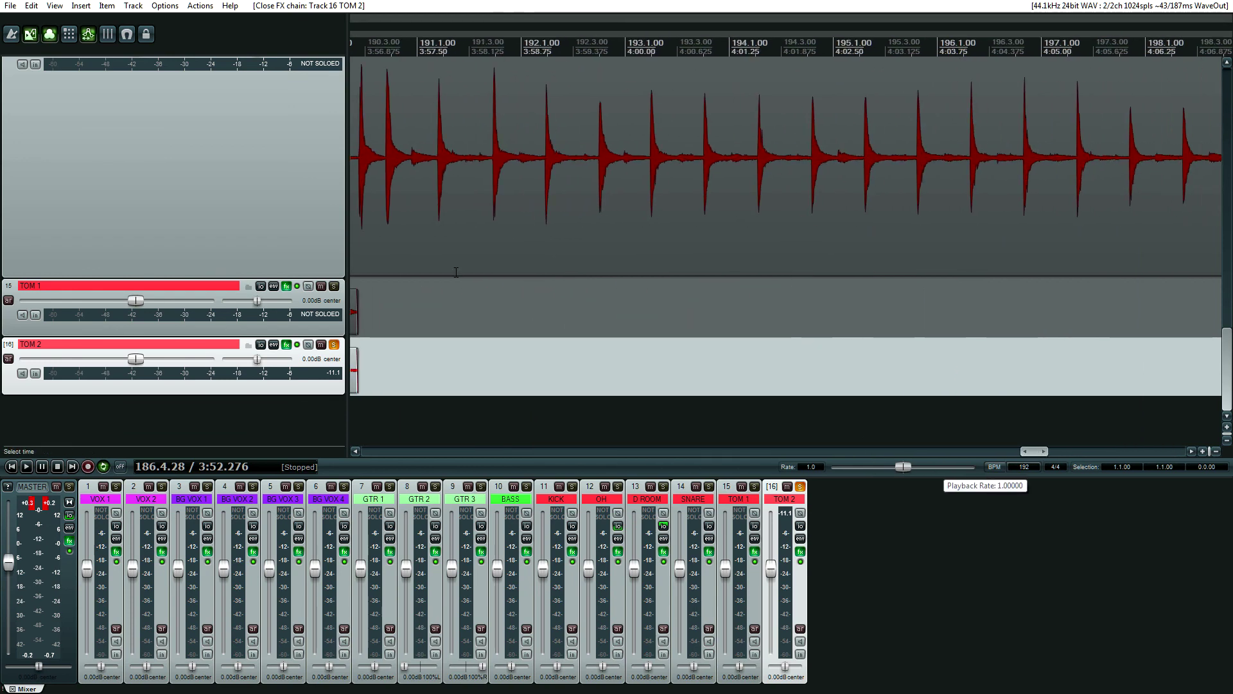
pyautogui.click(424, 428)
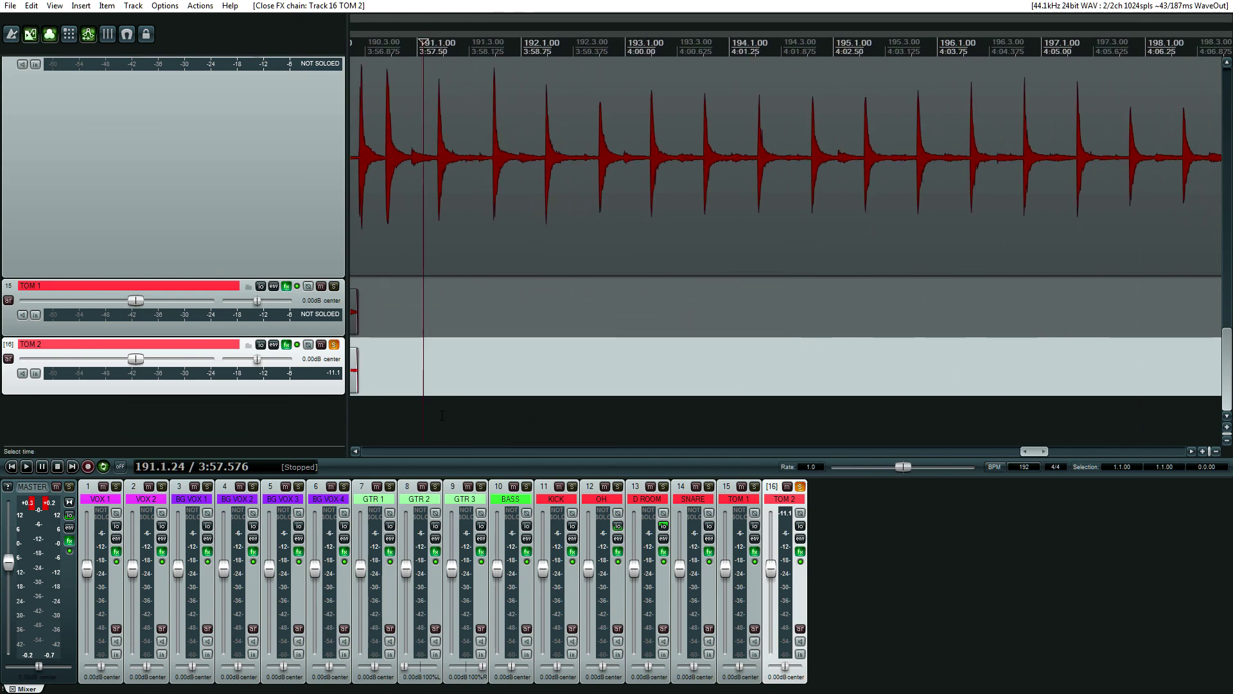
pyautogui.press('Home')
pyautogui.scroll(-8, 442, 416)
pyautogui.click(441, 415)
pyautogui.click(473, 414)
pyautogui.click(550, 413)
pyautogui.click(611, 414)
pyautogui.scroll(-2, 591, 425)
pyautogui.click(596, 417)
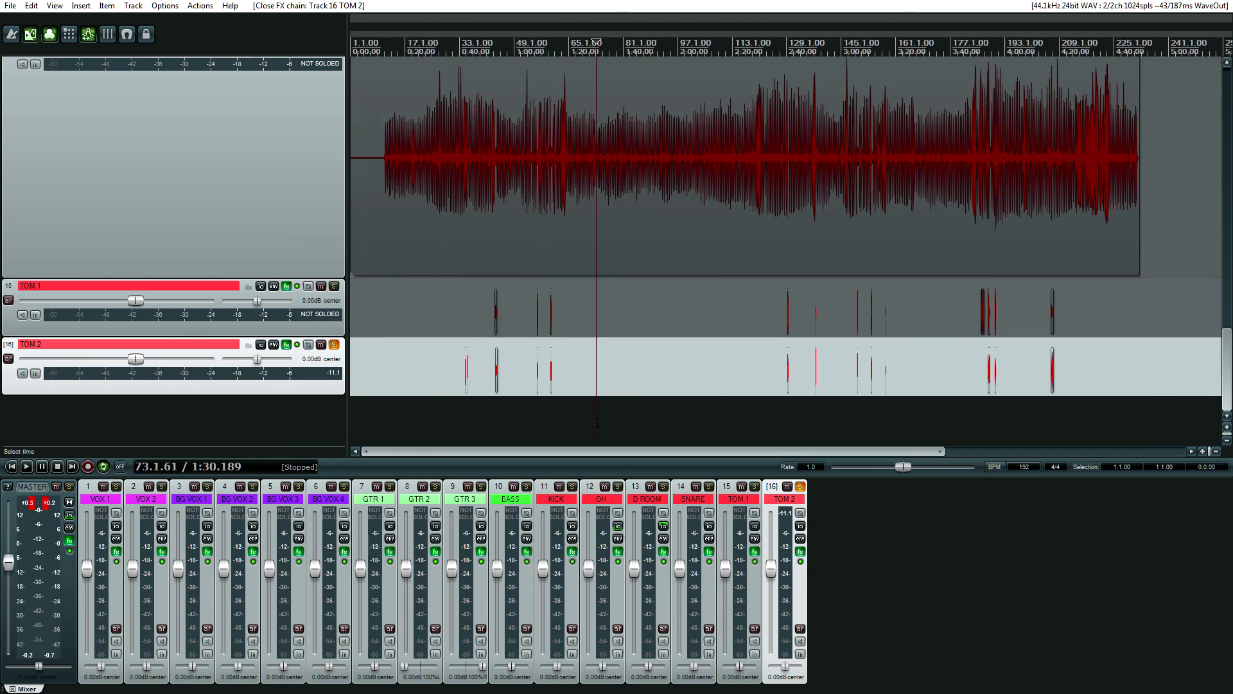
pyautogui.scroll(-3, 620, 415)
pyautogui.click(574, 418)
pyautogui.scroll(4, 578, 417)
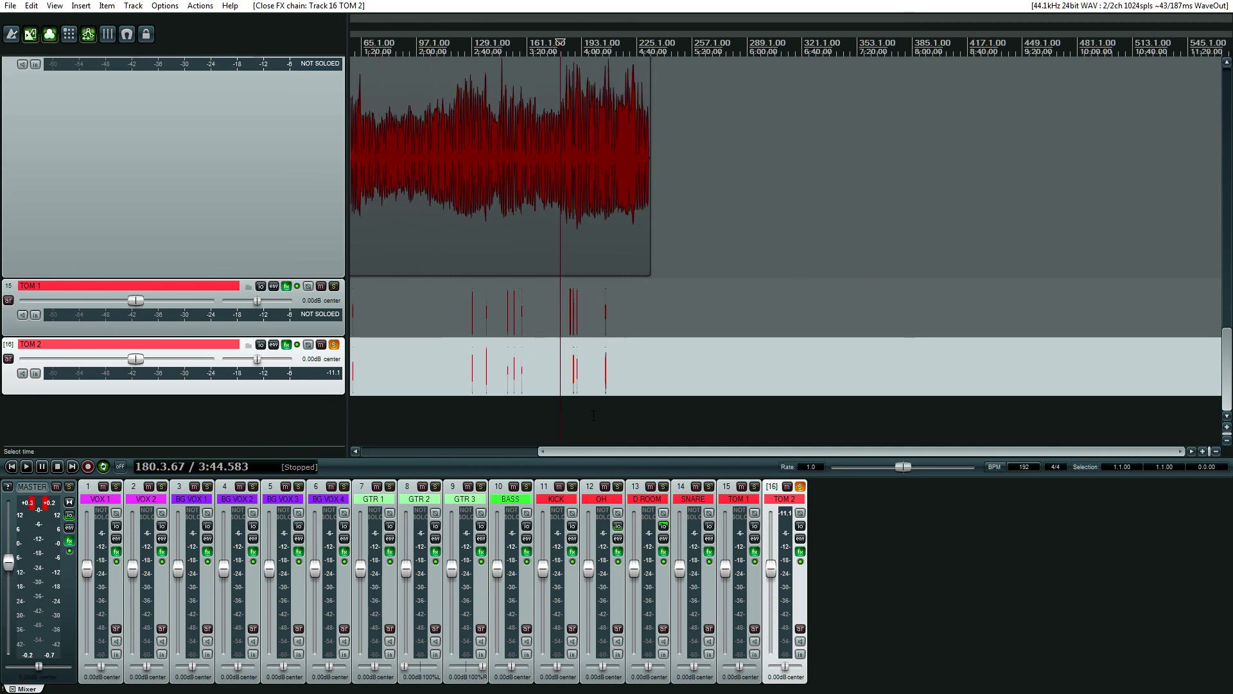
pyautogui.click(594, 415)
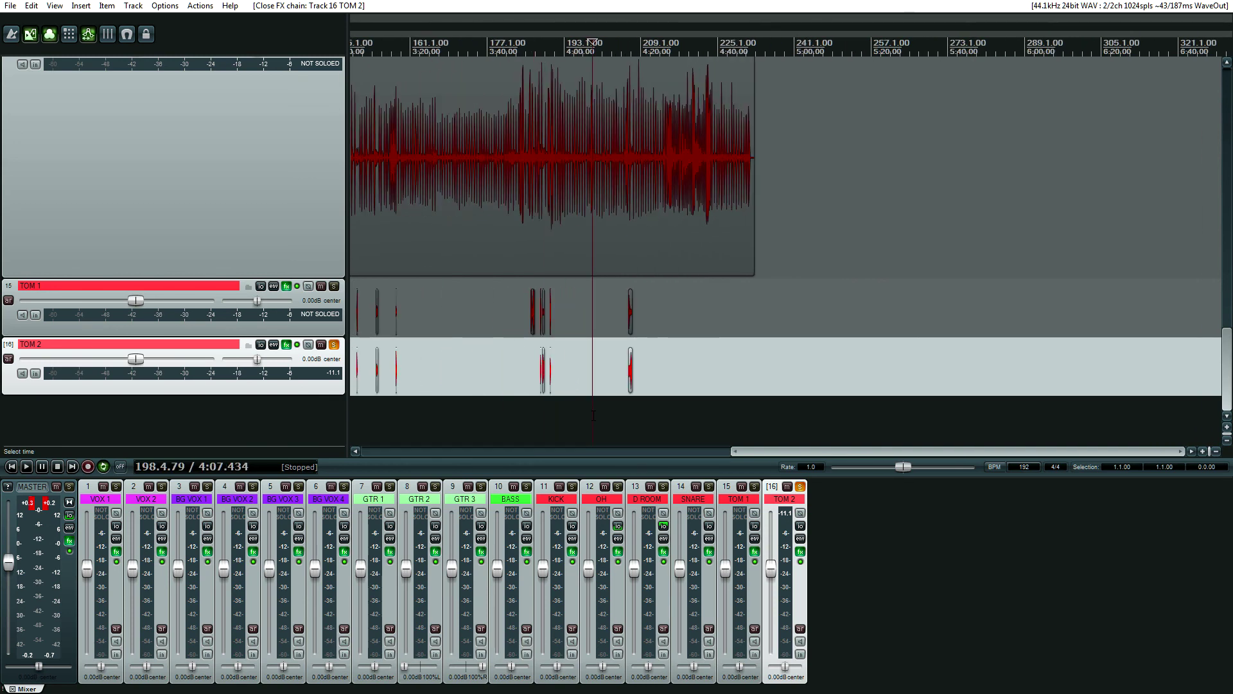